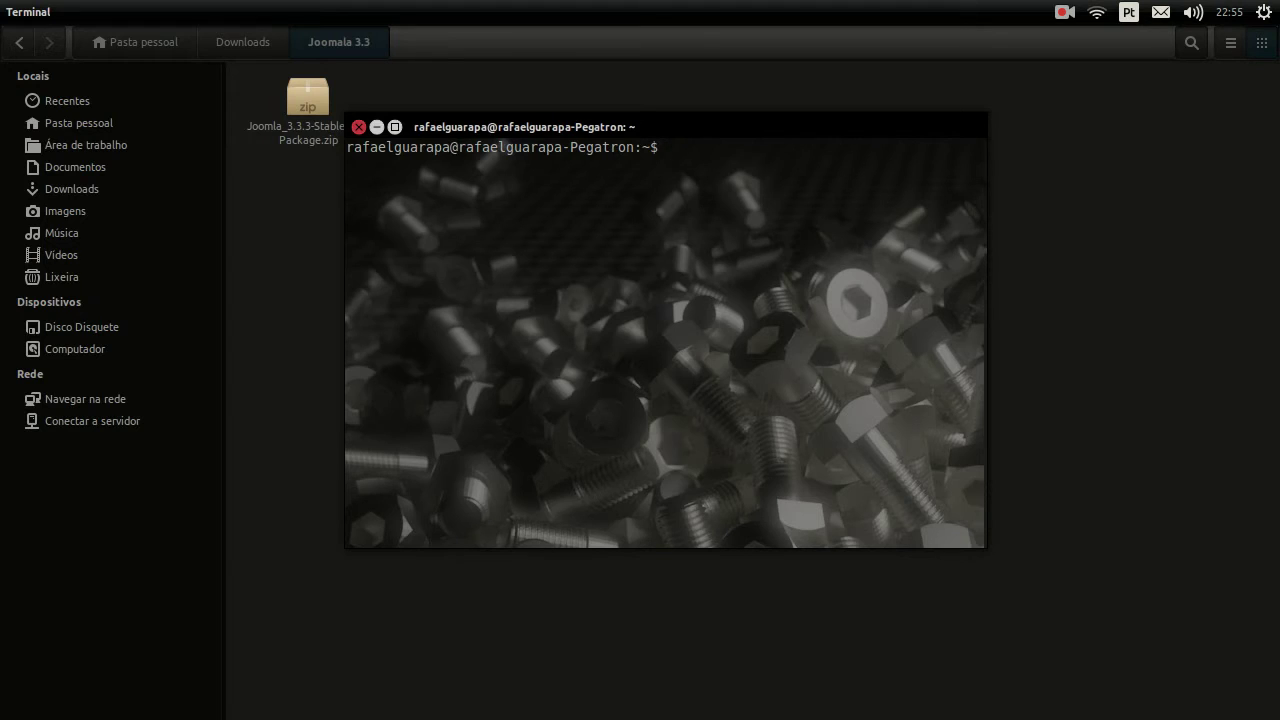
Step: Type 'sudo nautilus' in the terminal and browse Nautilus from Computador to /opt/lampp/htdocs
text(ilus)
key(Return)
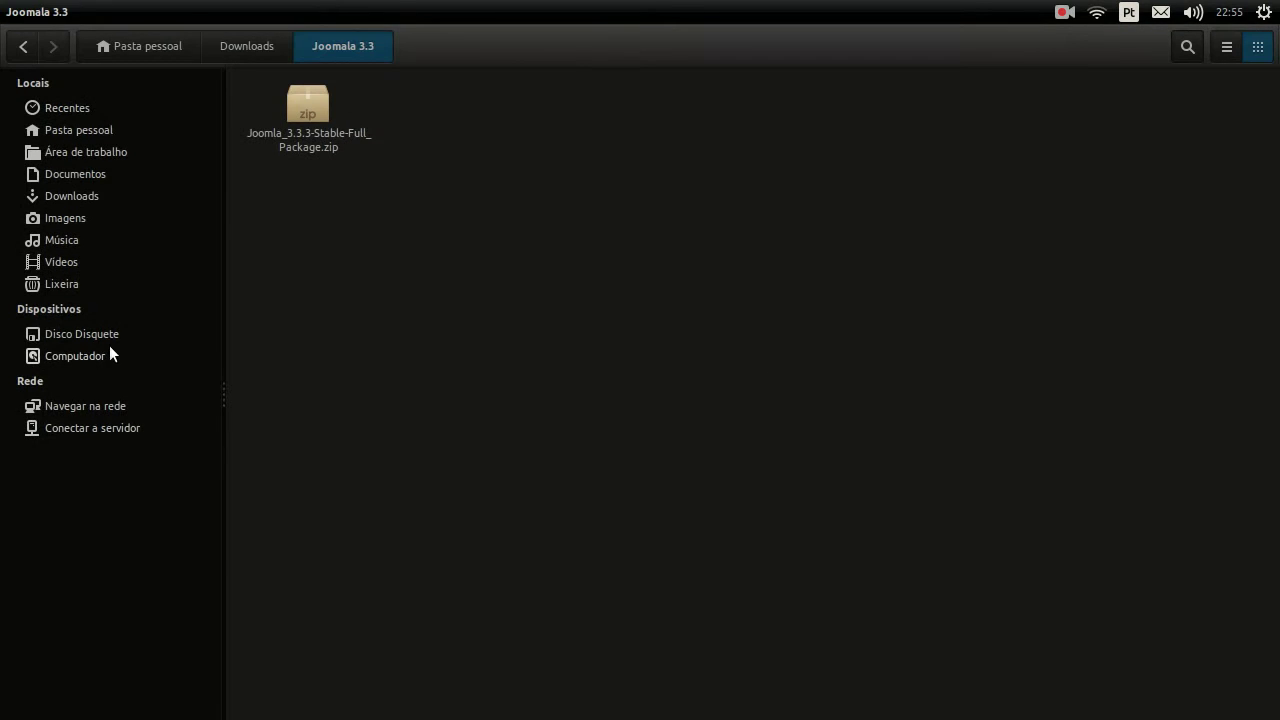
click(113, 356)
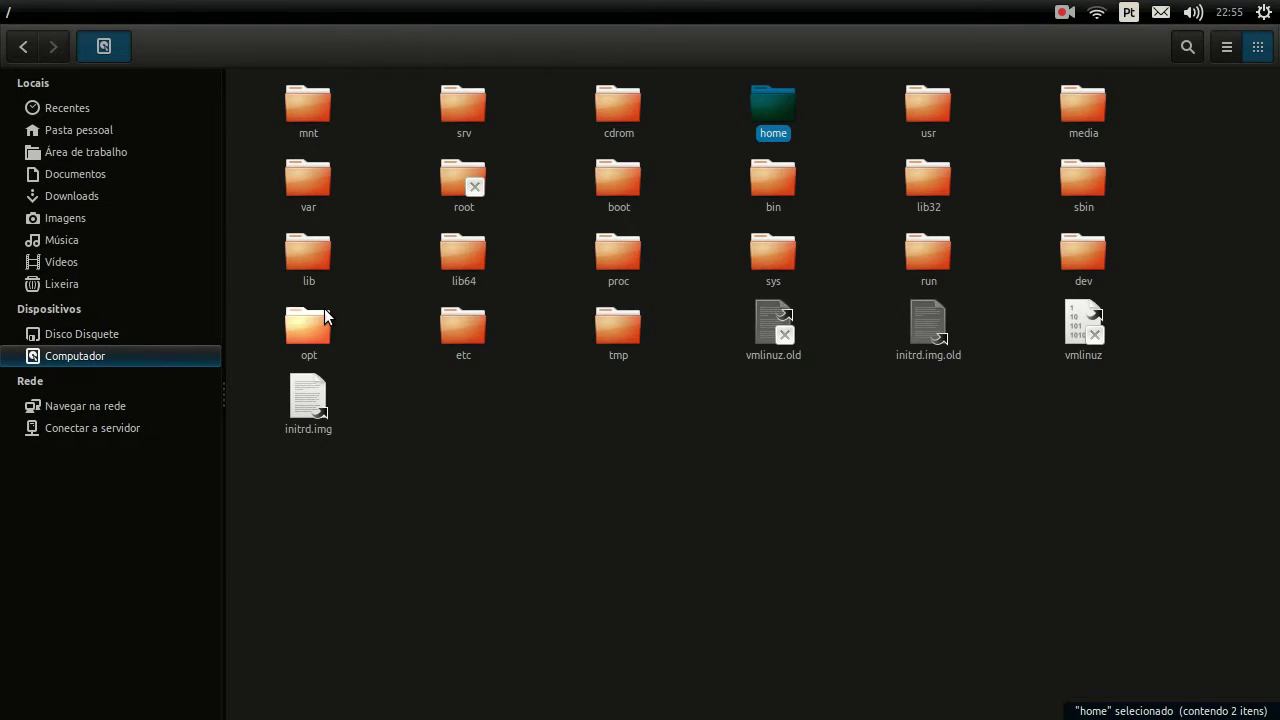
double_click(318, 318)
double_click(912, 117)
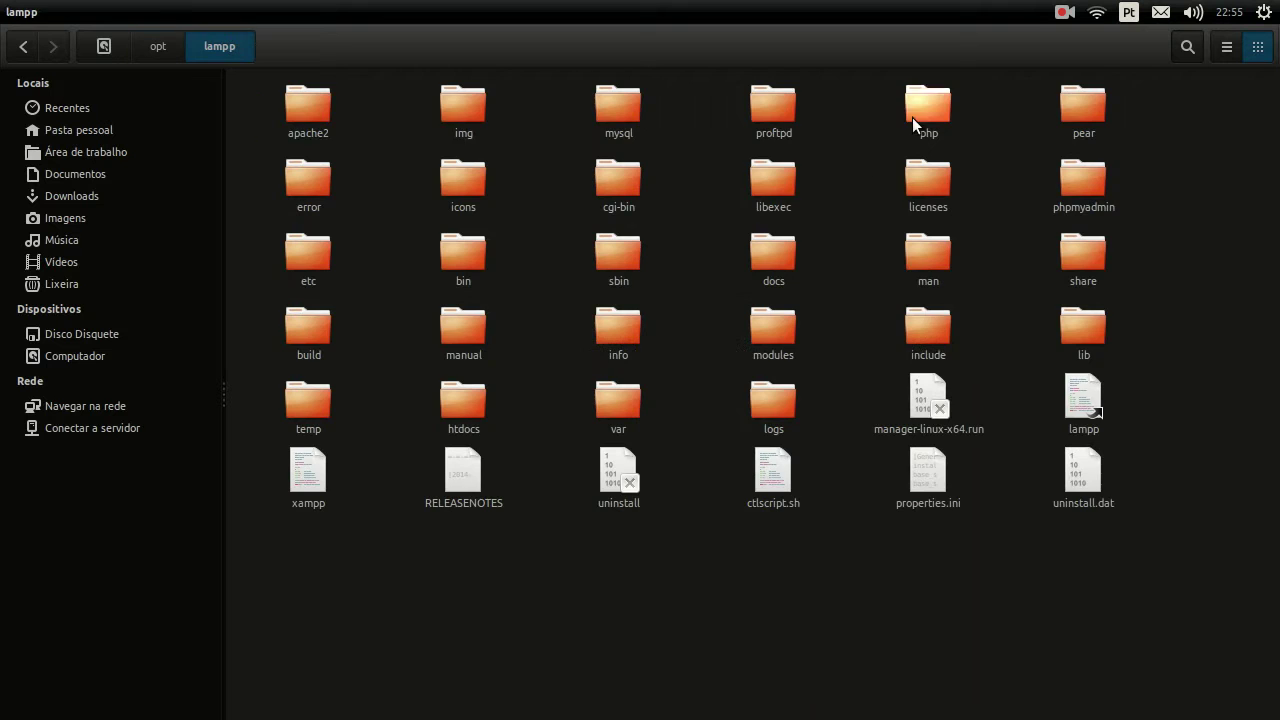
double_click(466, 404)
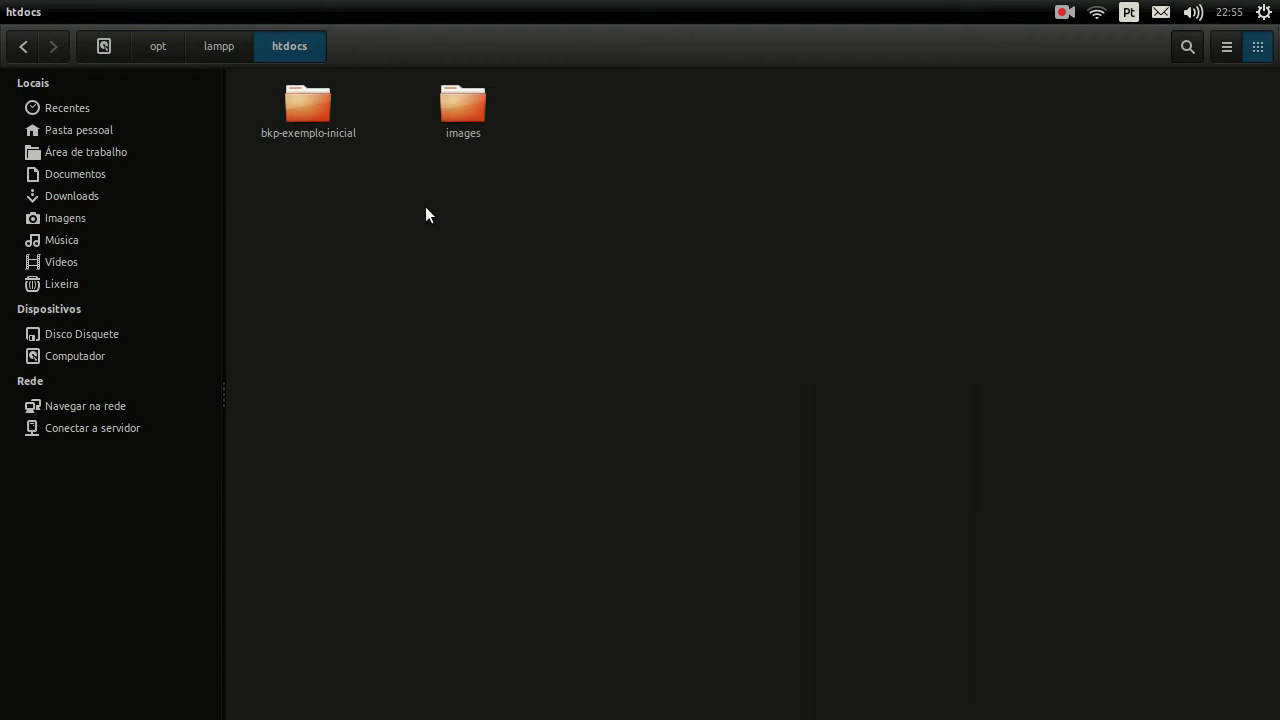
Step: Check the localhost Index of / tab in Firefox, then minimize Firefox
click(26, 257)
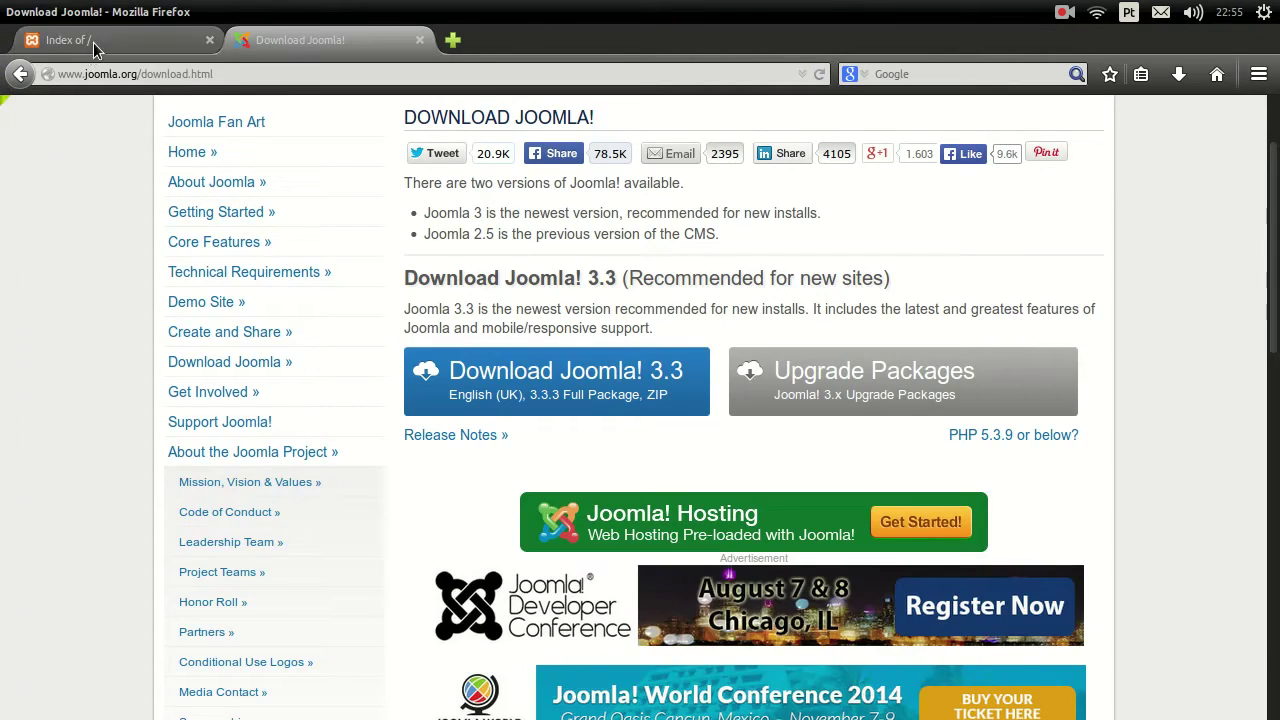
click(93, 45)
click(30, 11)
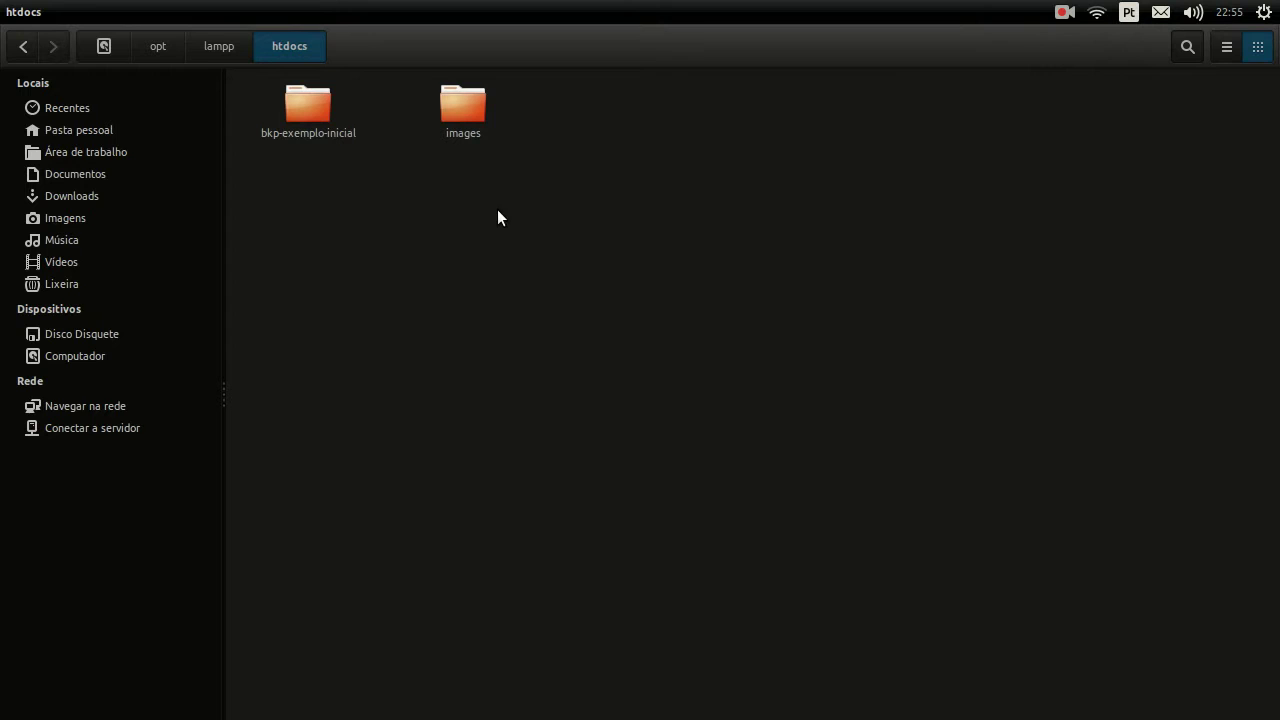
Step: Bring up and dismiss the htdocs context menu, then bring the terminal forward
right_click(489, 209)
right_click(560, 215)
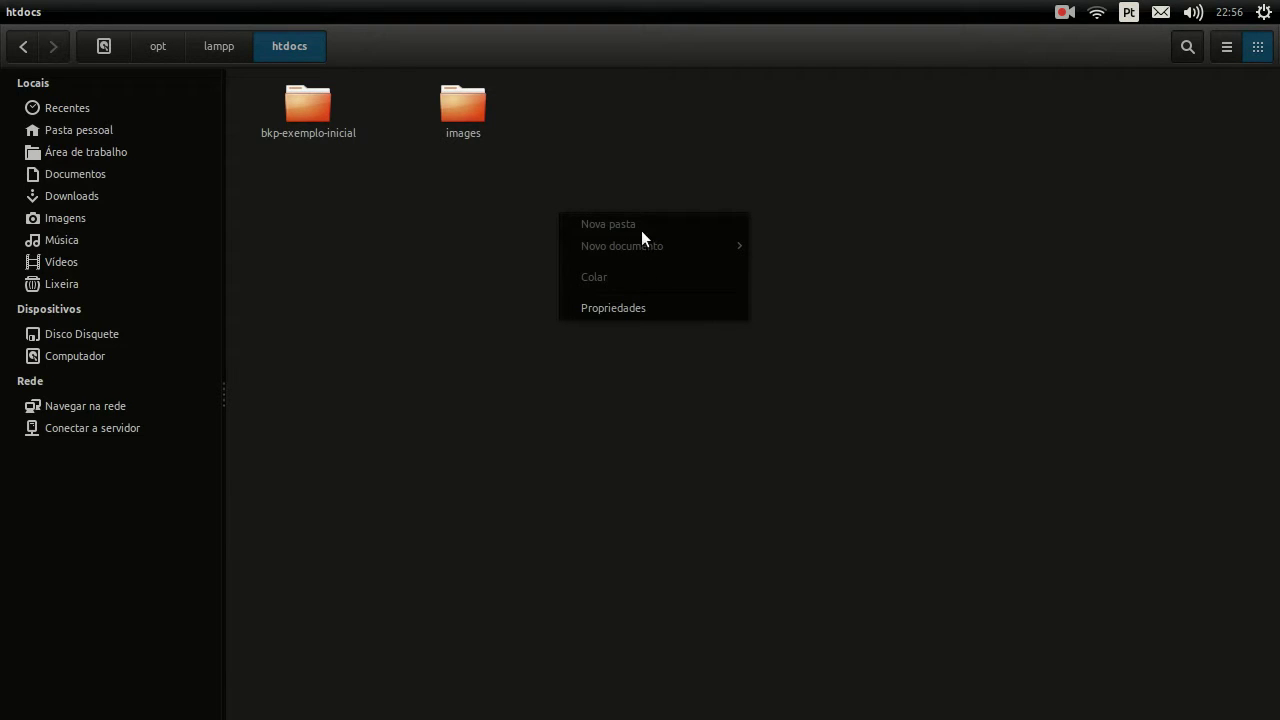
click(641, 198)
mouse_move(8, 326)
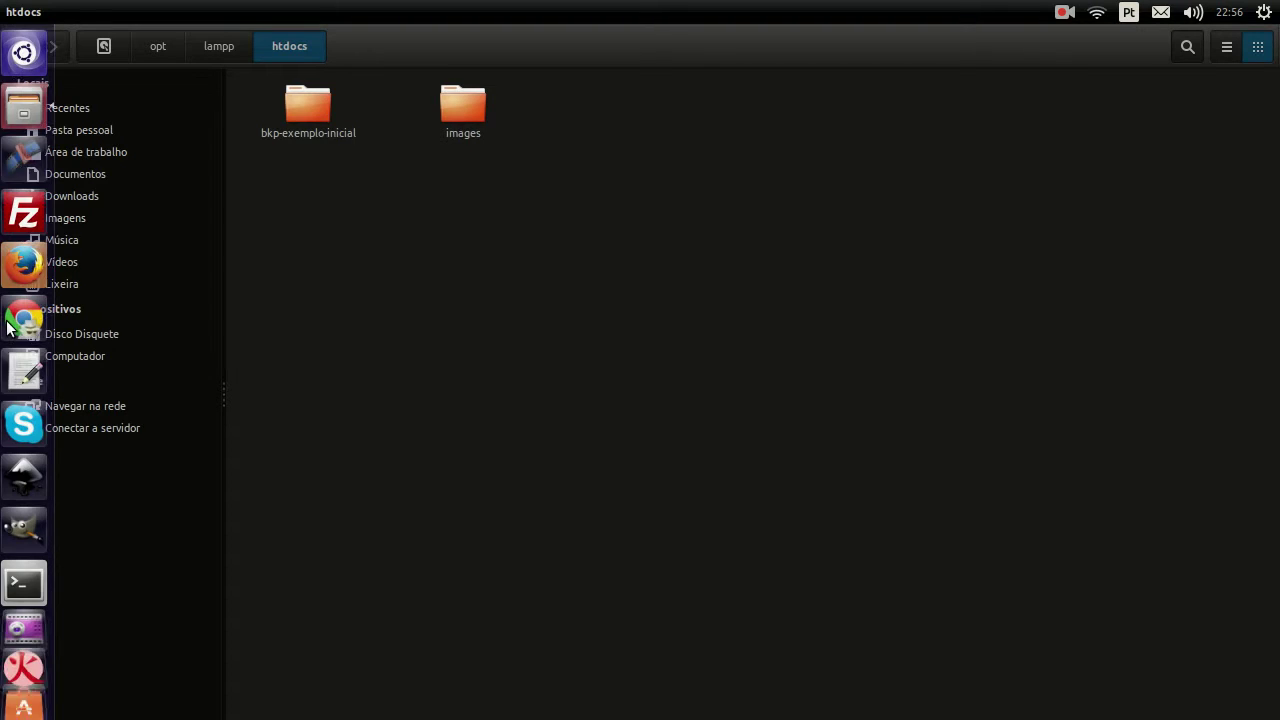
click(14, 588)
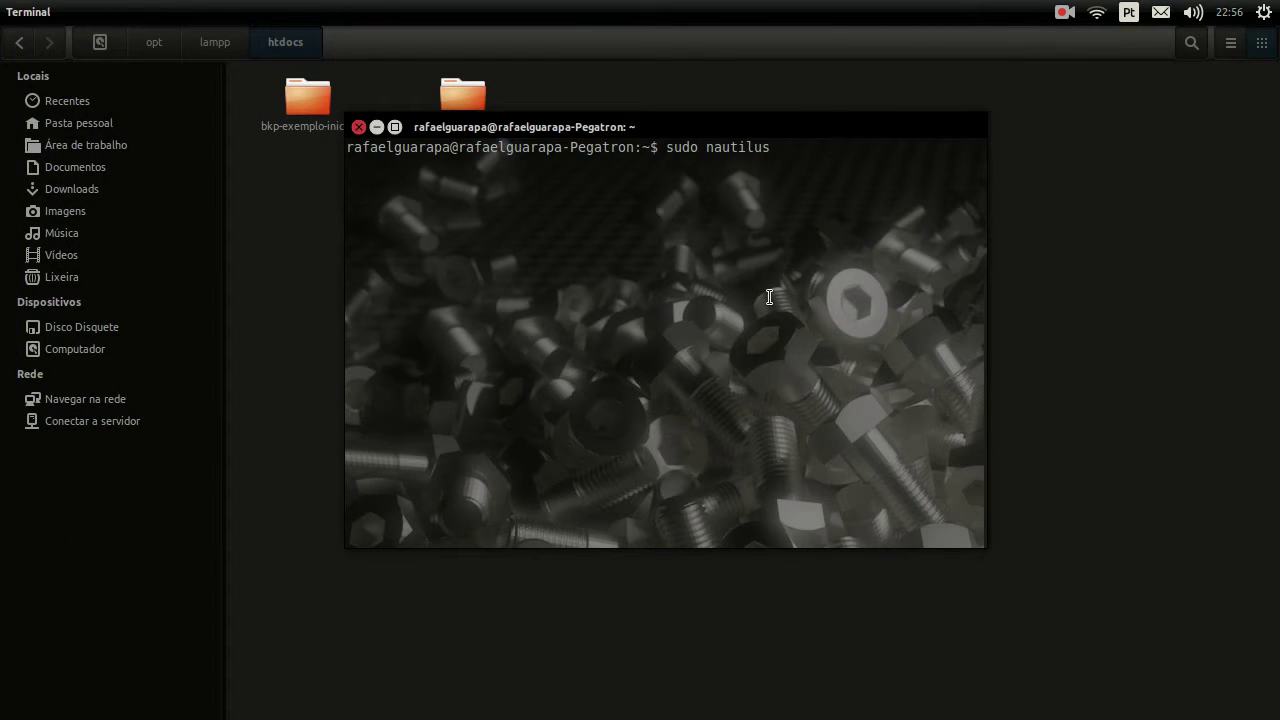
Step: Run sudo nautilus and browse the administrator window to /opt/lampp/htdocs
key(Return)
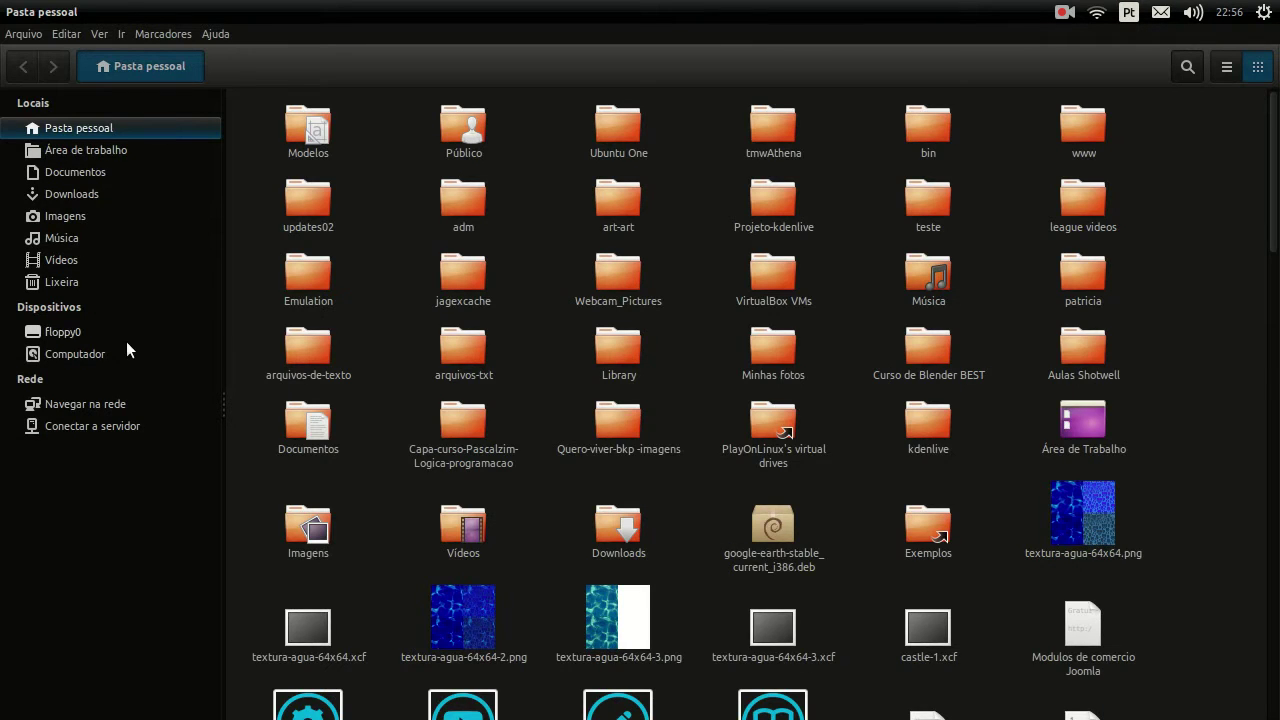
click(101, 350)
double_click(307, 355)
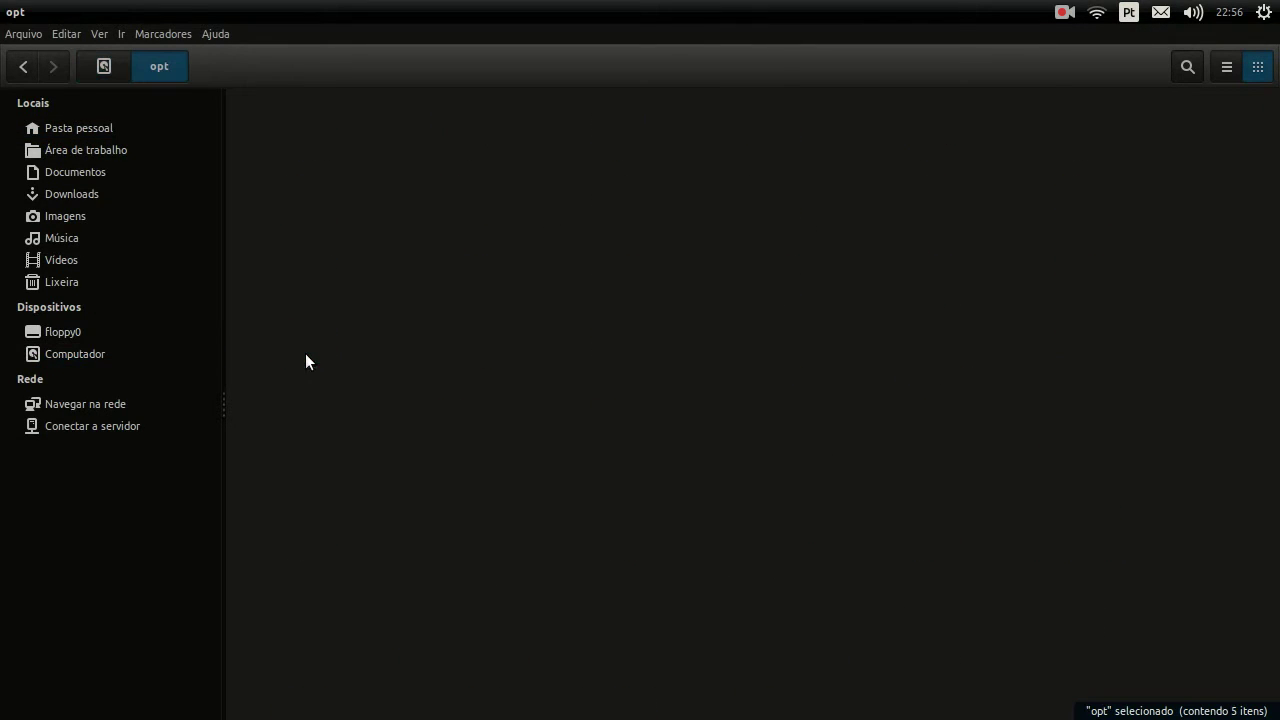
double_click(910, 128)
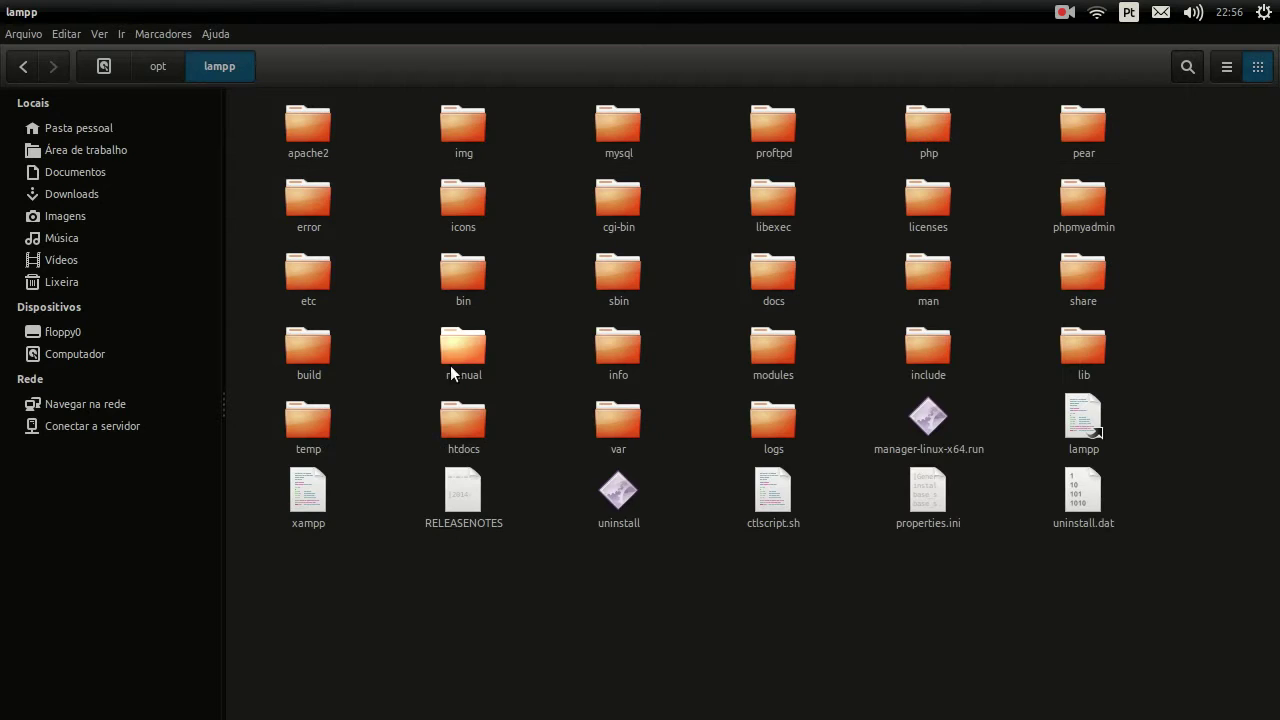
double_click(456, 429)
Step: Create a Pasta sem título folder and delete it along with the images folder
right_click(490, 364)
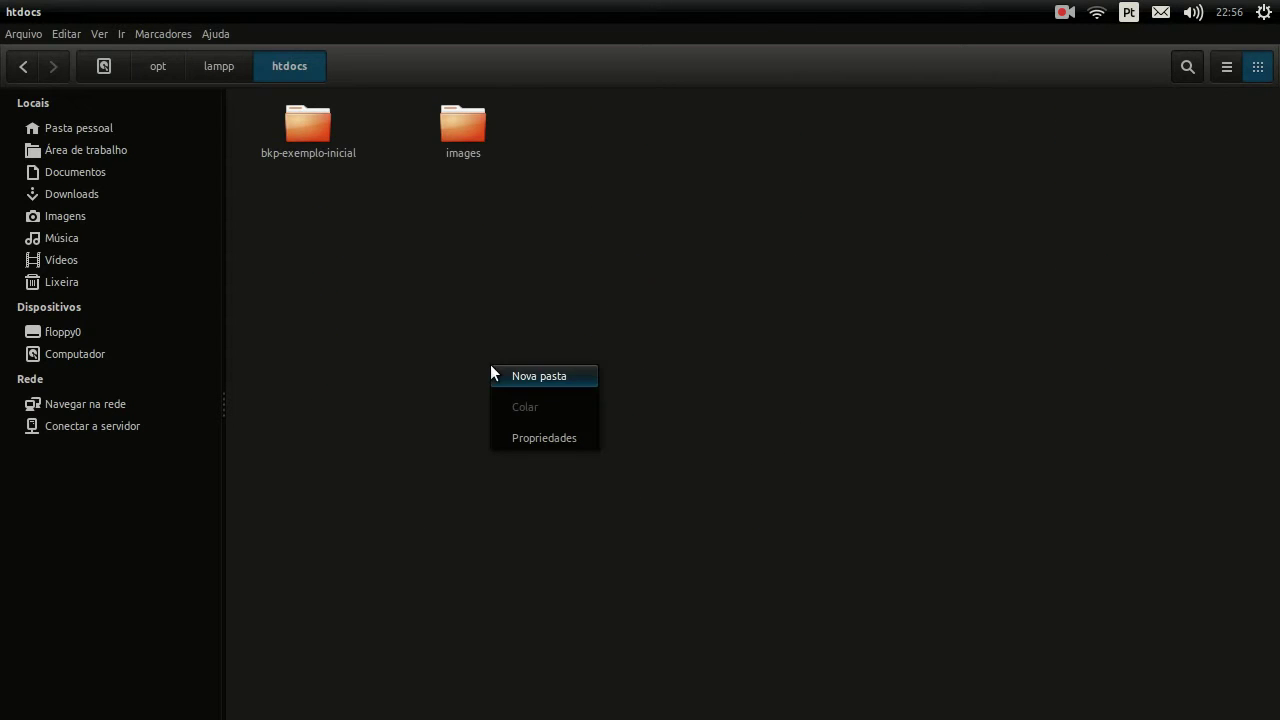
click(550, 382)
key(Return)
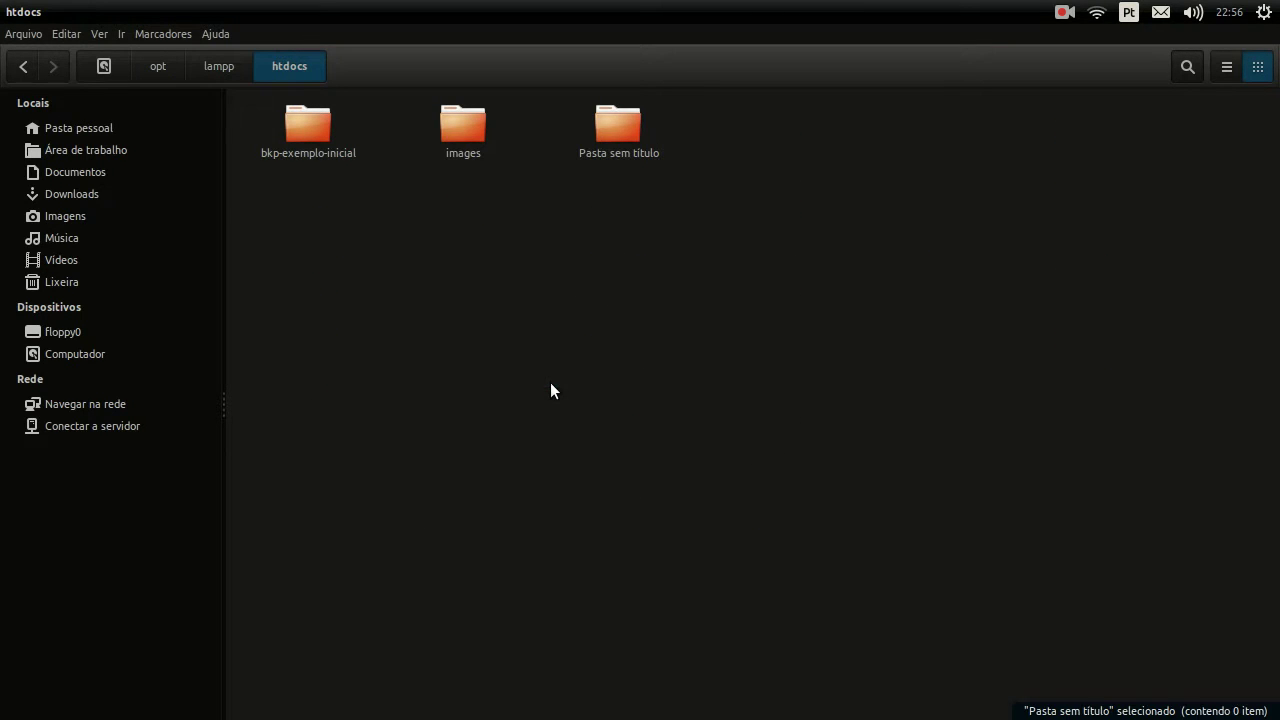
click(624, 122)
drag(640, 240, 456, 125)
key(Delete)
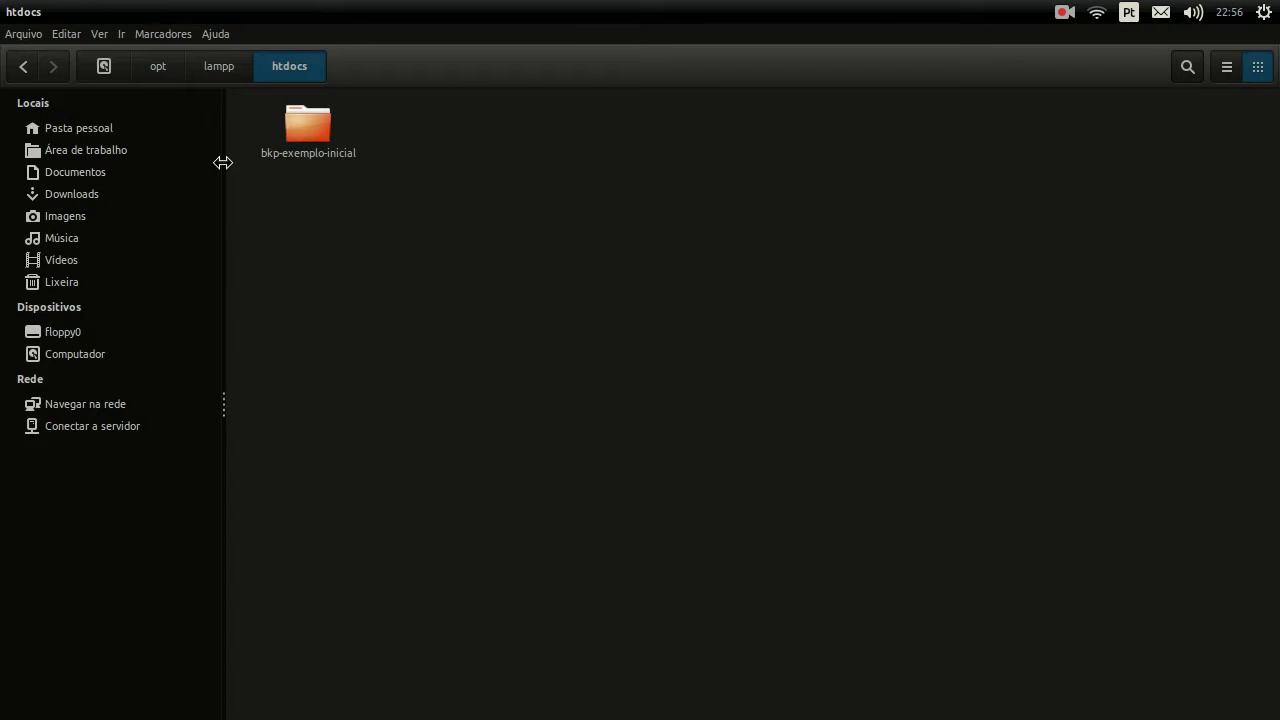
click(27, 113)
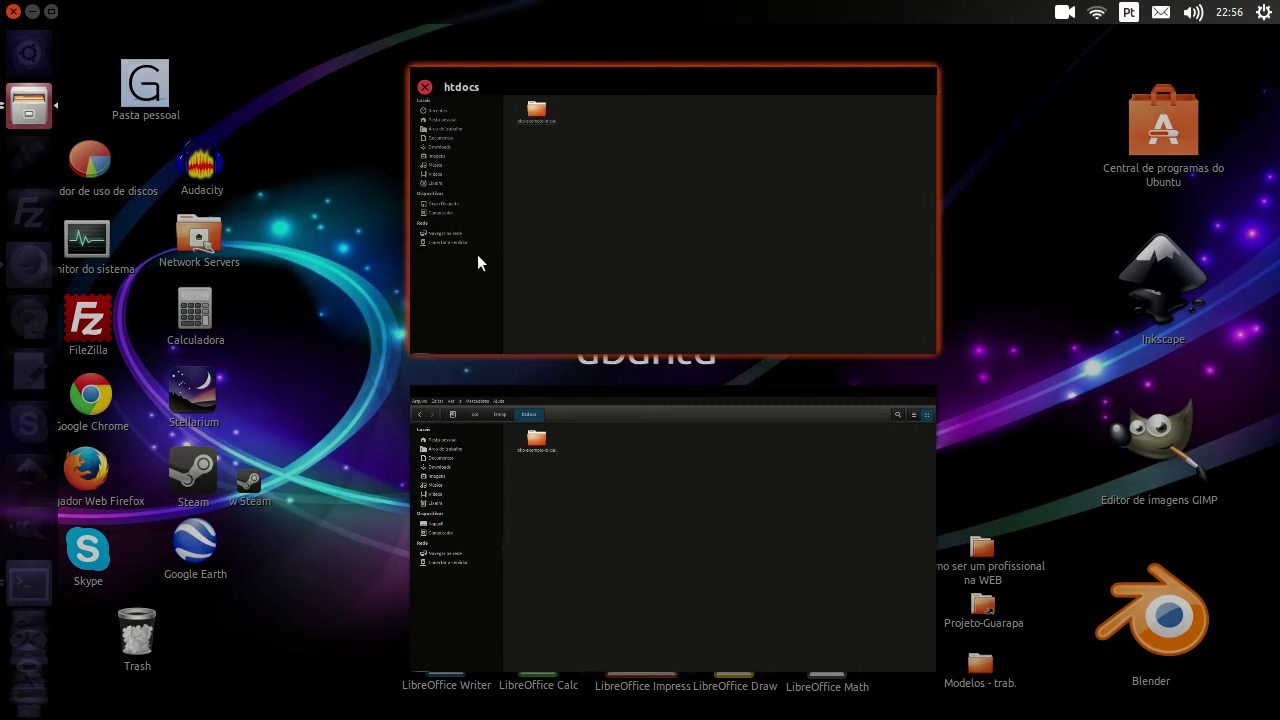
Step: Take the regular file manager back to the Joomla 3.3 folder and select the Joomla zip
click(622, 352)
click(22, 48)
click(20, 48)
click(20, 48)
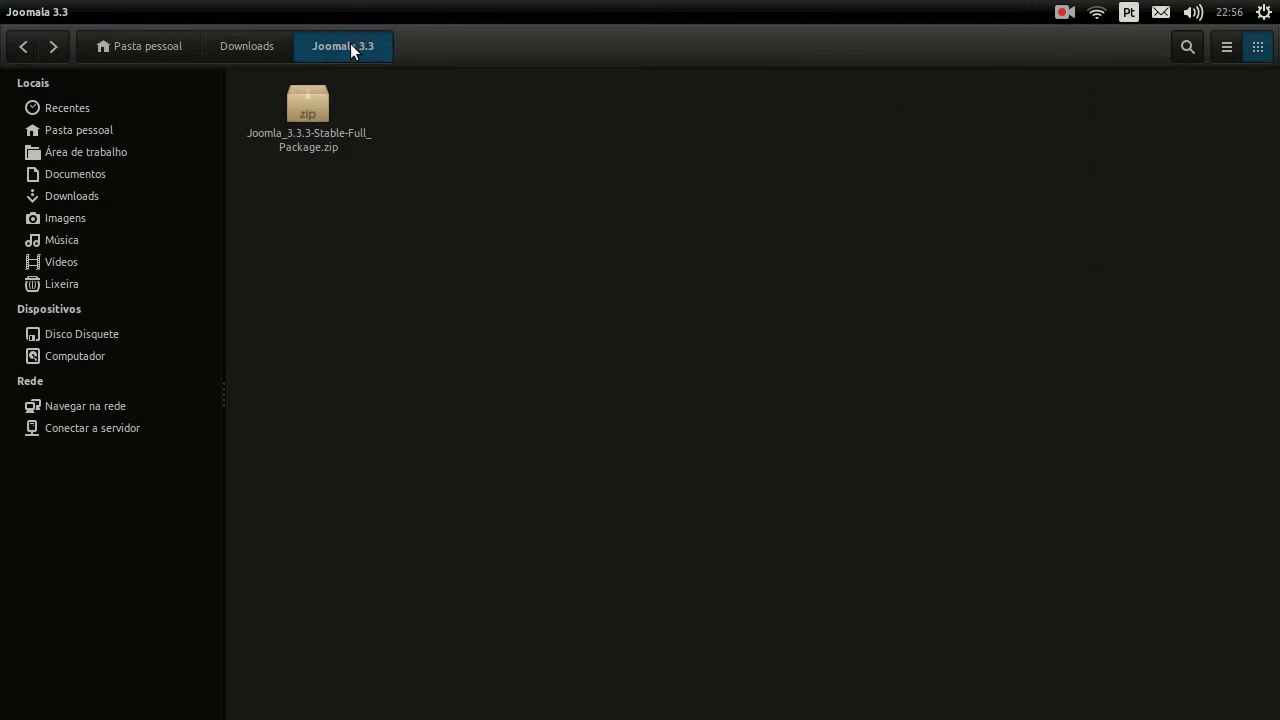
click(342, 145)
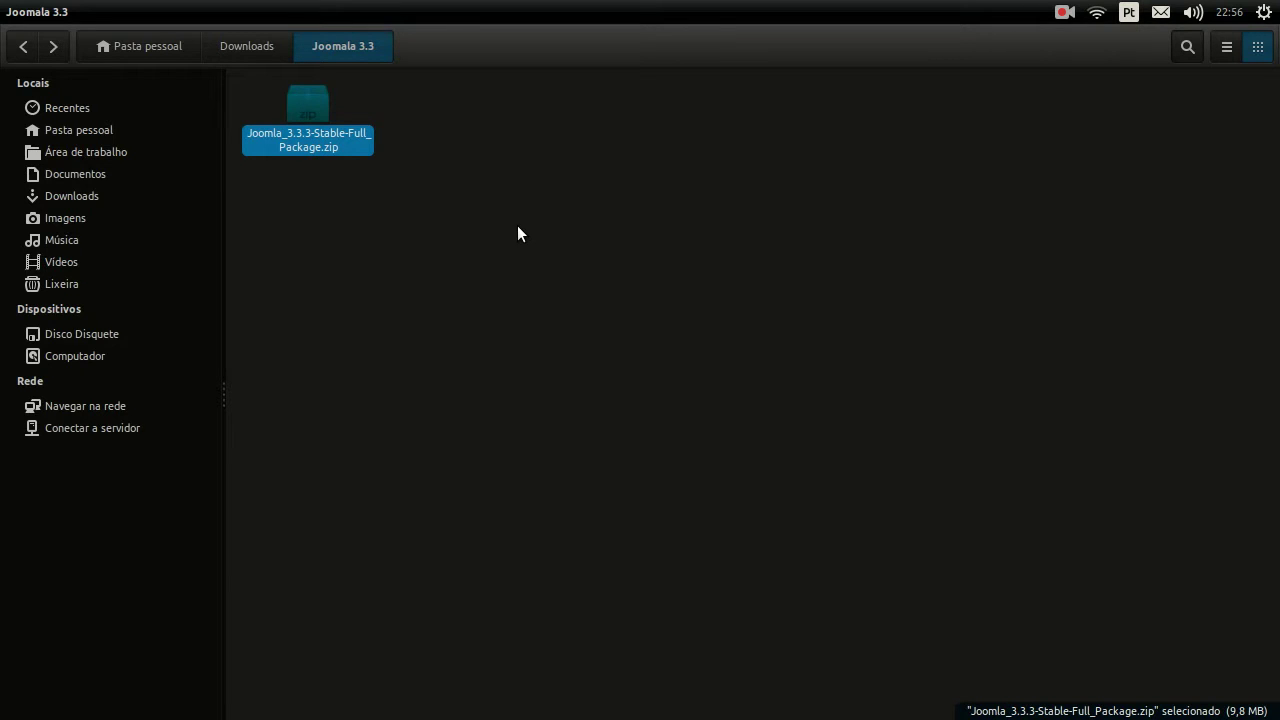
Step: Unmaximize and reposition the window, then extract Joomla_3.3.3-Stable-Full_Package.zip with Extrair aqui
click(52, 11)
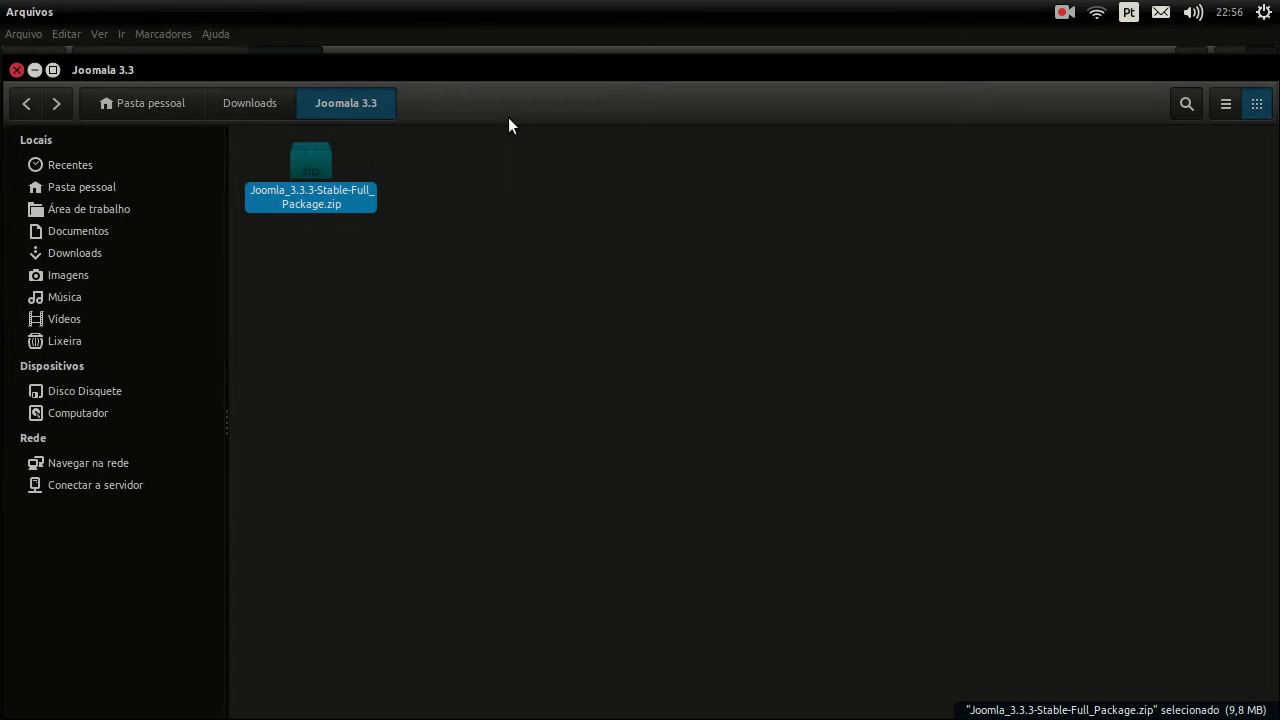
drag(10, 58, 491, 268)
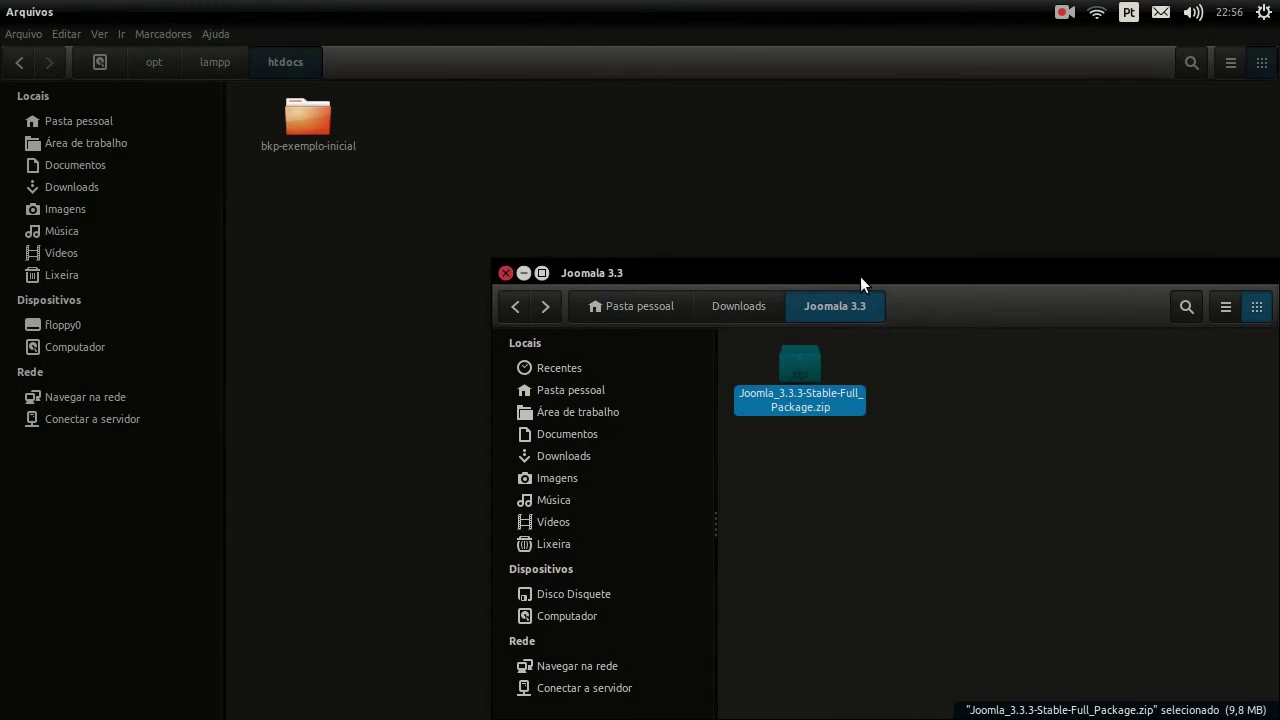
mouse_move(812, 287)
mouse_down()
mouse_move(815, 305)
mouse_move(785, 315)
mouse_move(519, 279)
mouse_move(800, 284)
mouse_up()
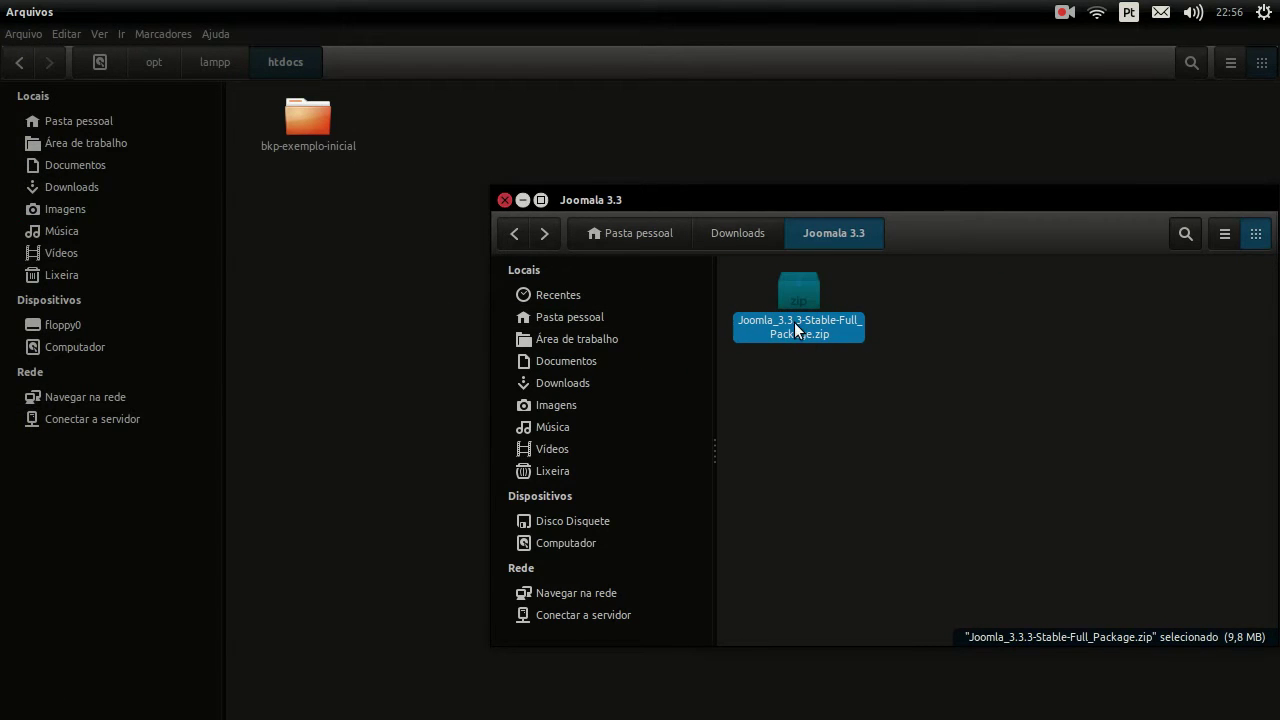
right_click(794, 320)
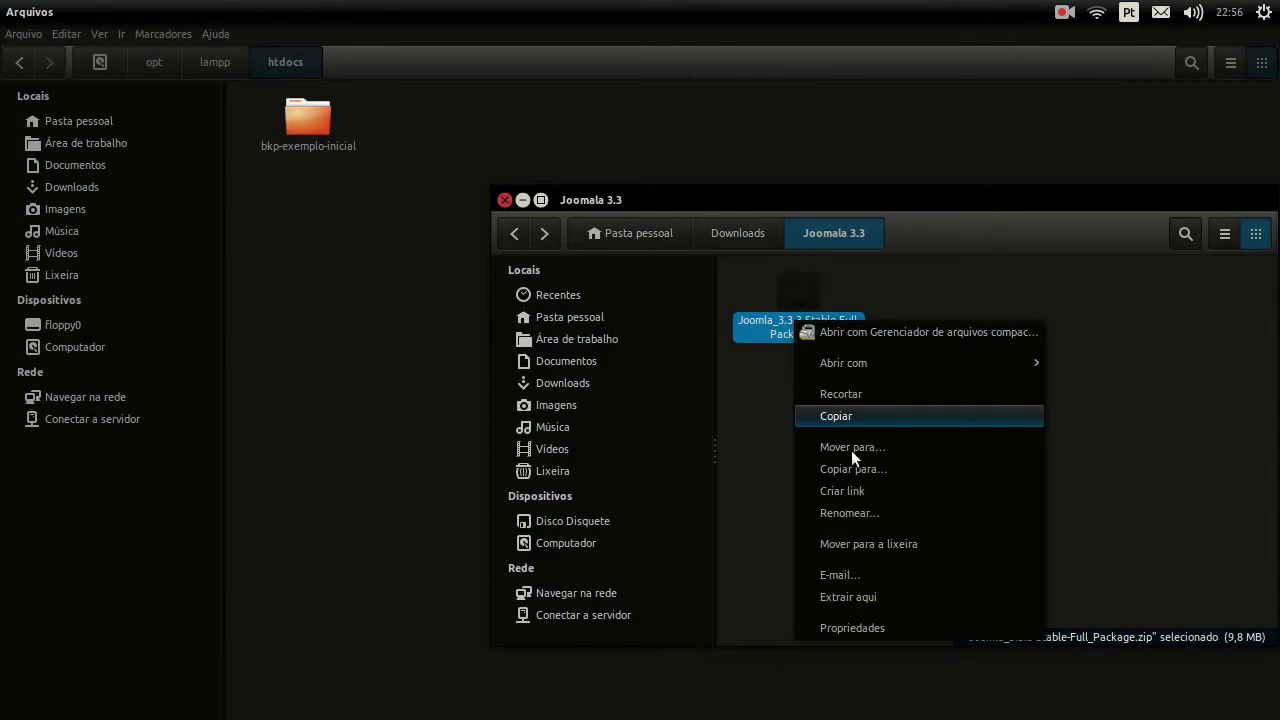
click(892, 595)
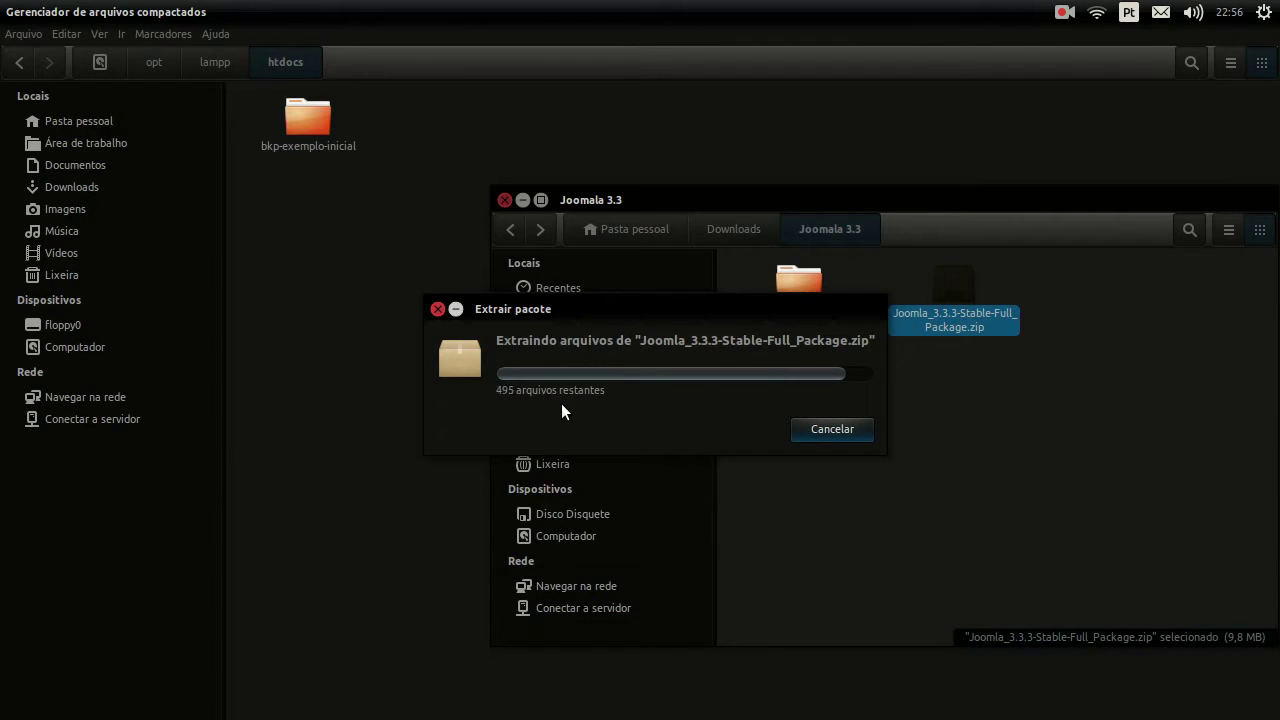
Step: View the Properties of the extracted Joomla folder
click(817, 320)
right_click(804, 316)
click(877, 652)
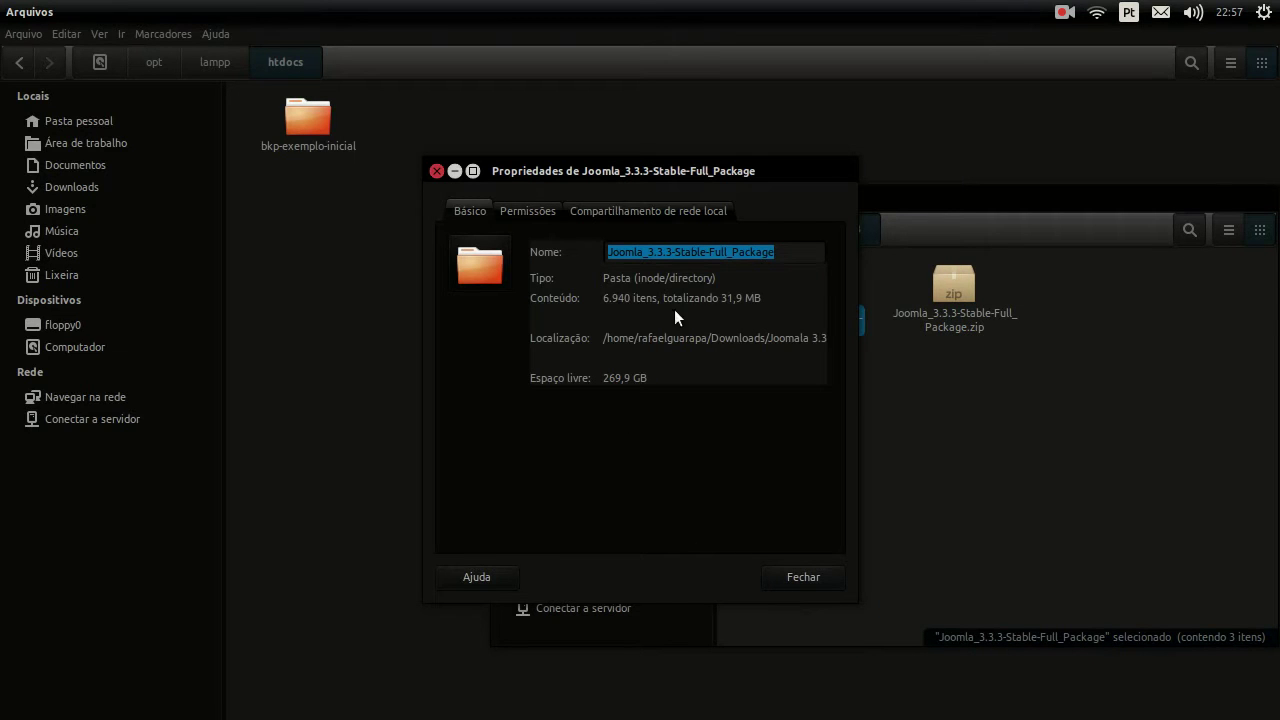
click(797, 578)
Step: Select everything in Joomla_3.3.3-Stable-Full_Package and move it into the htdocs folder
double_click(803, 327)
scroll(951, 352, down, 3)
scroll(961, 410, up, 4)
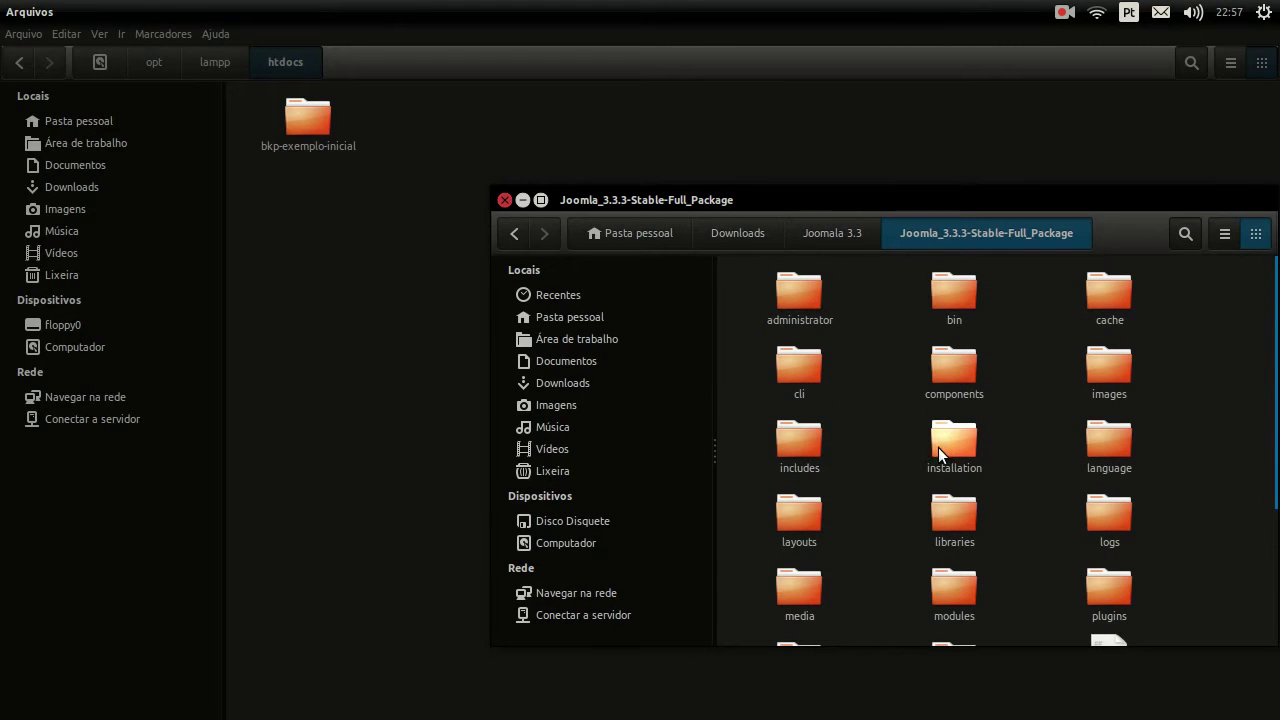
key(ctrl+a)
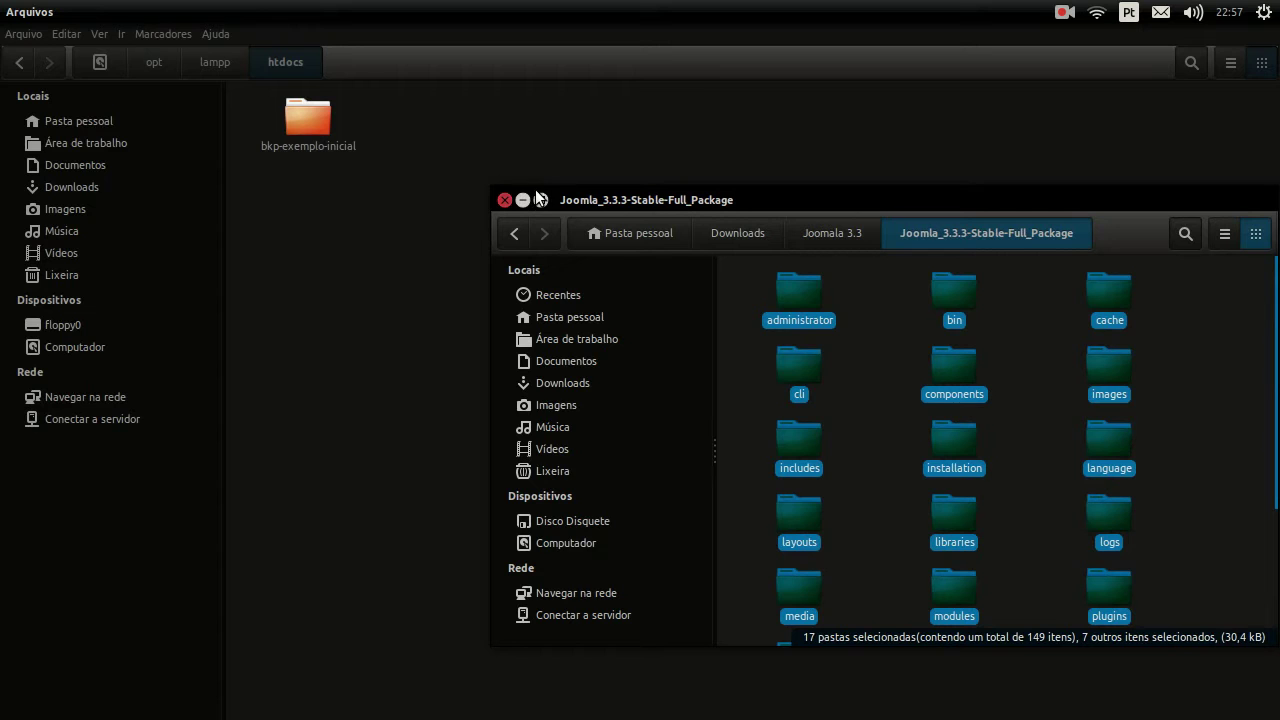
click(540, 199)
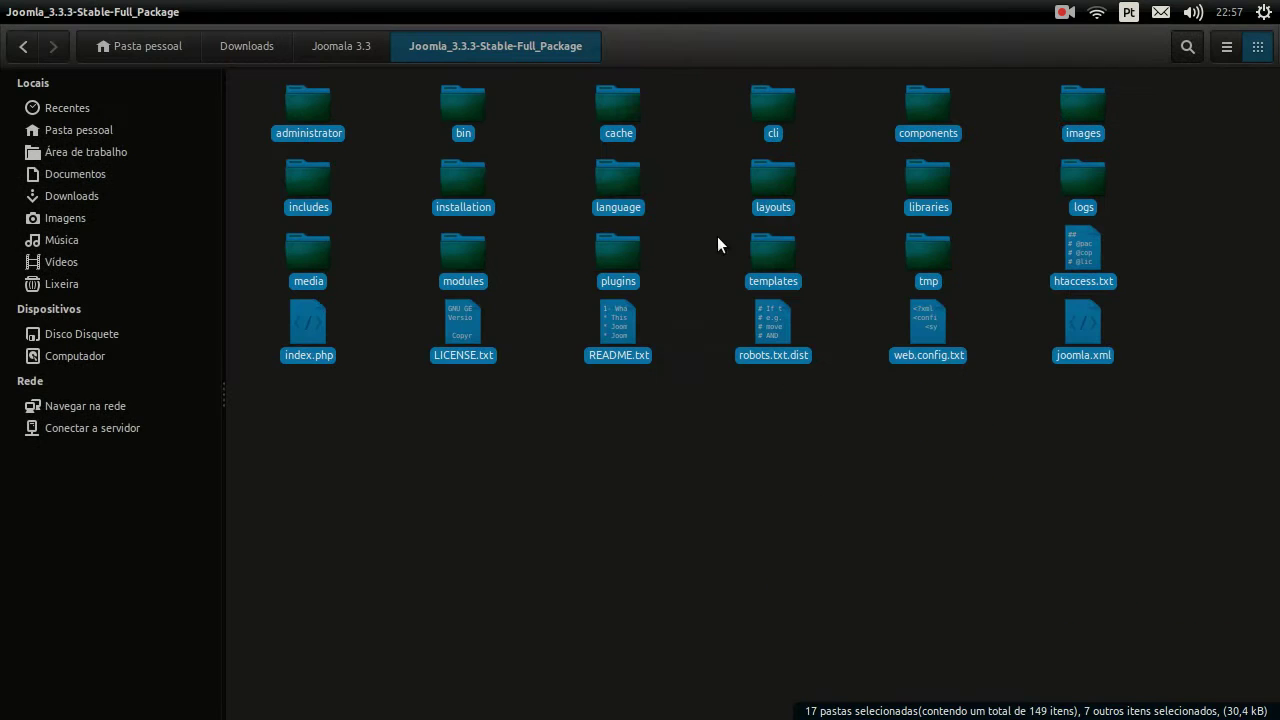
click(48, 11)
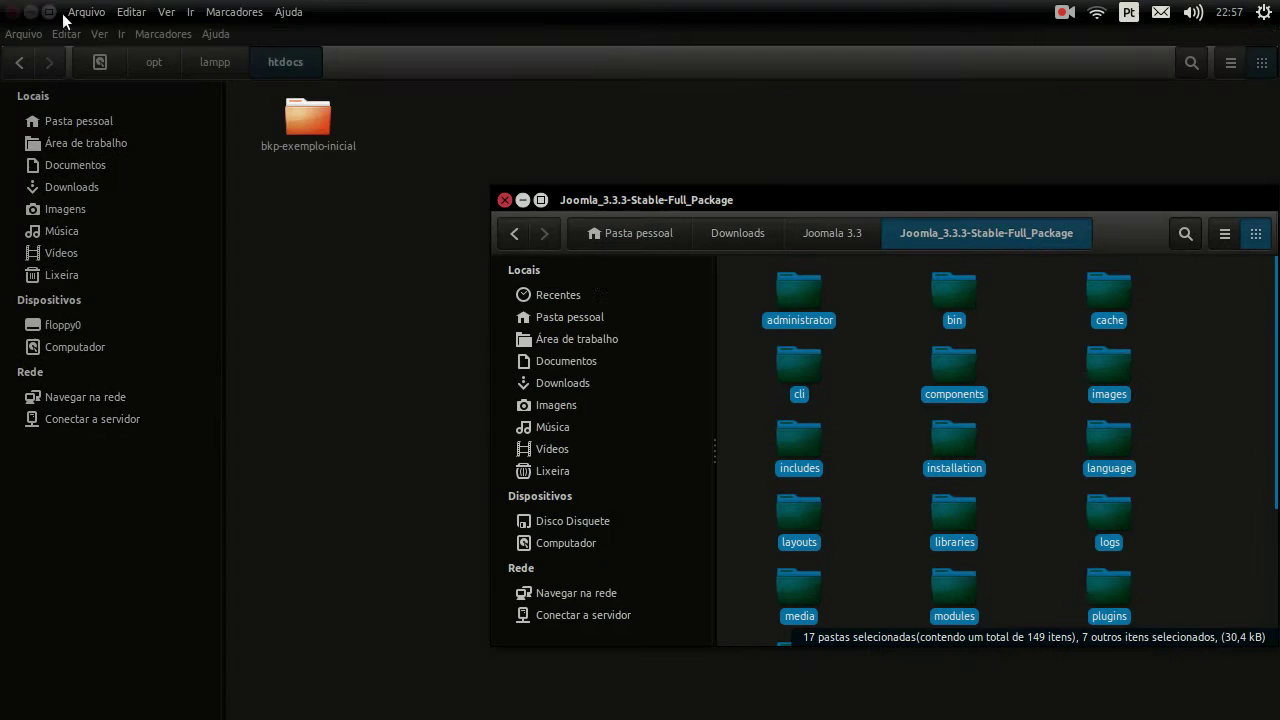
drag(802, 313, 382, 268)
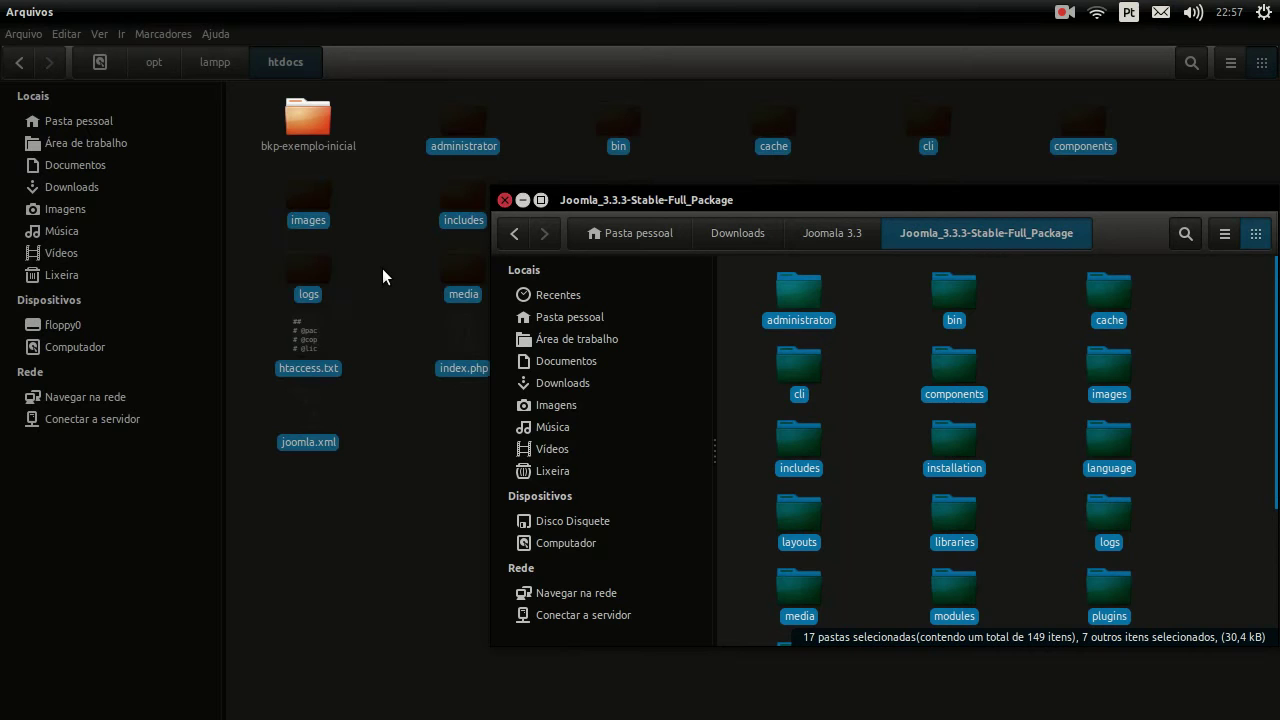
click(524, 202)
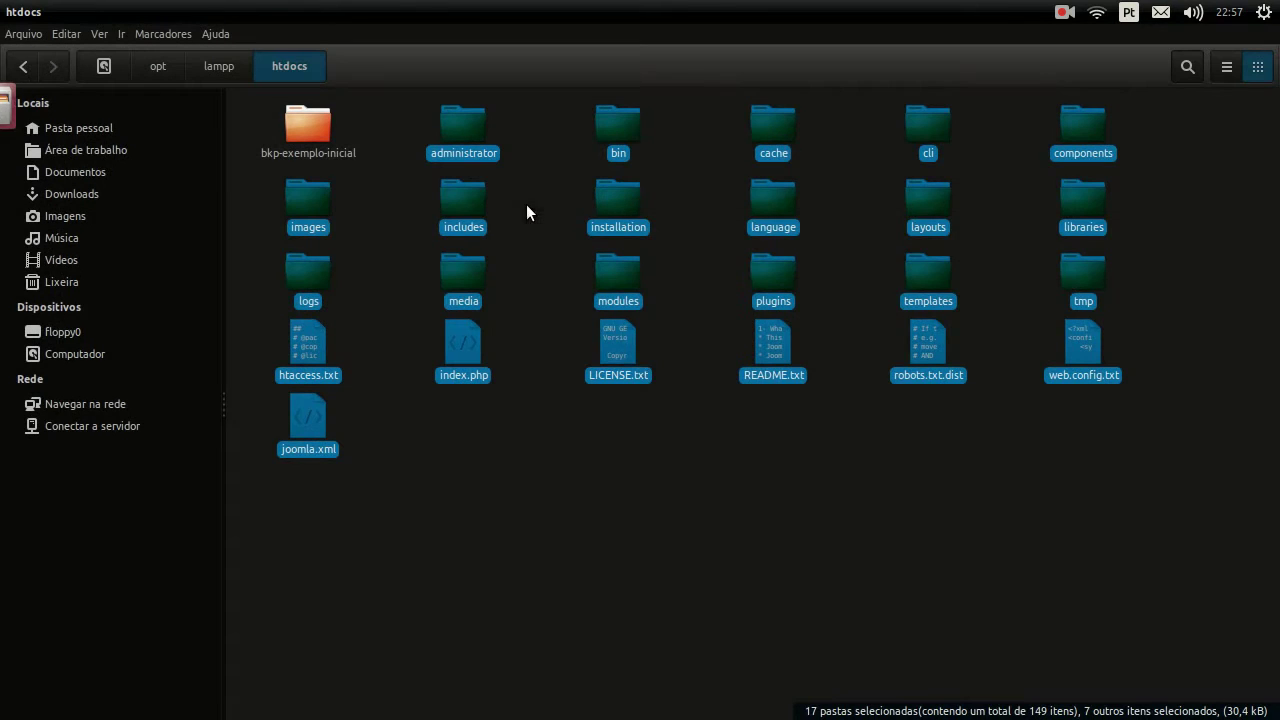
click(727, 470)
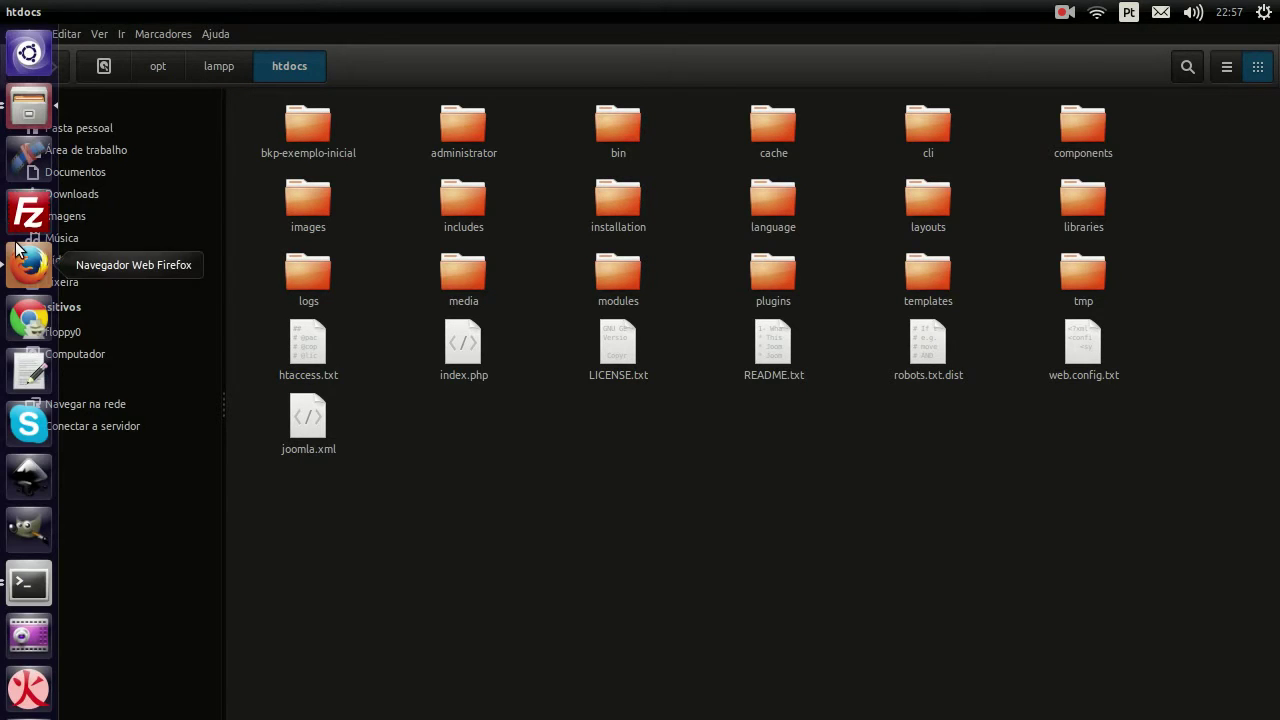
Step: Reload localhost in Firefox to reach the Joomla installer at localhost/installation, then open Files at root
click(40, 258)
click(146, 70)
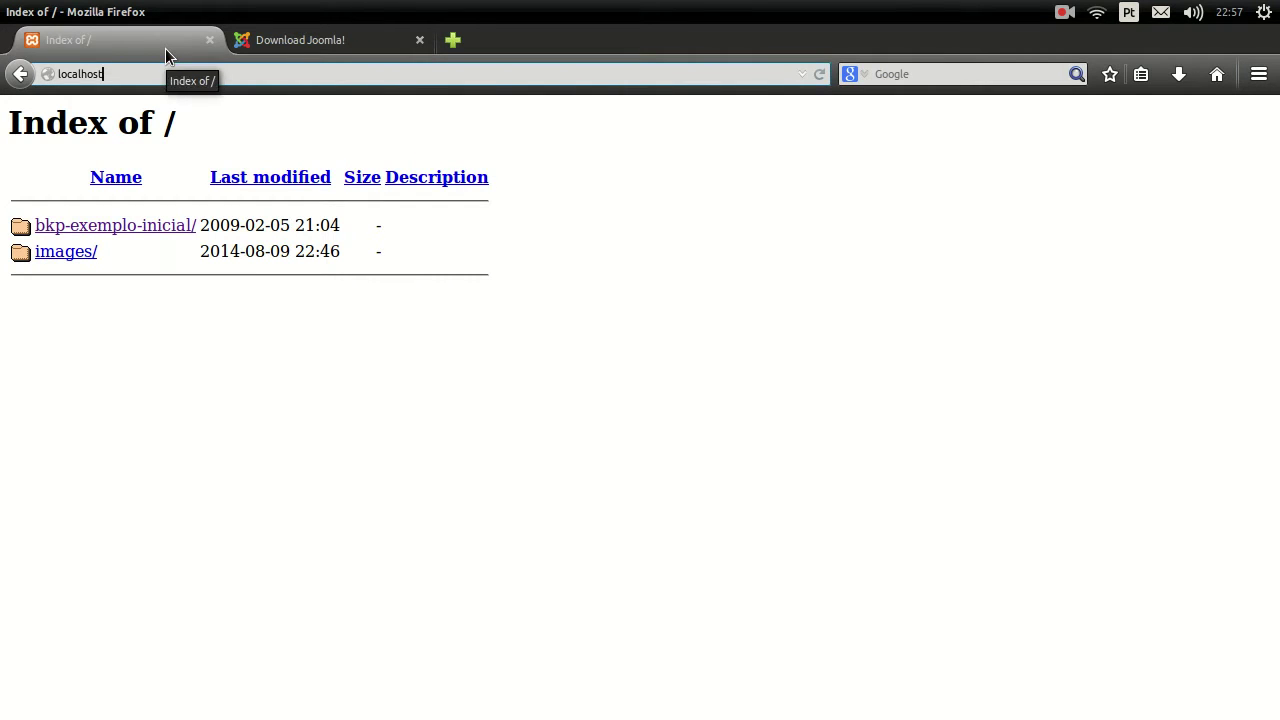
click(20, 106)
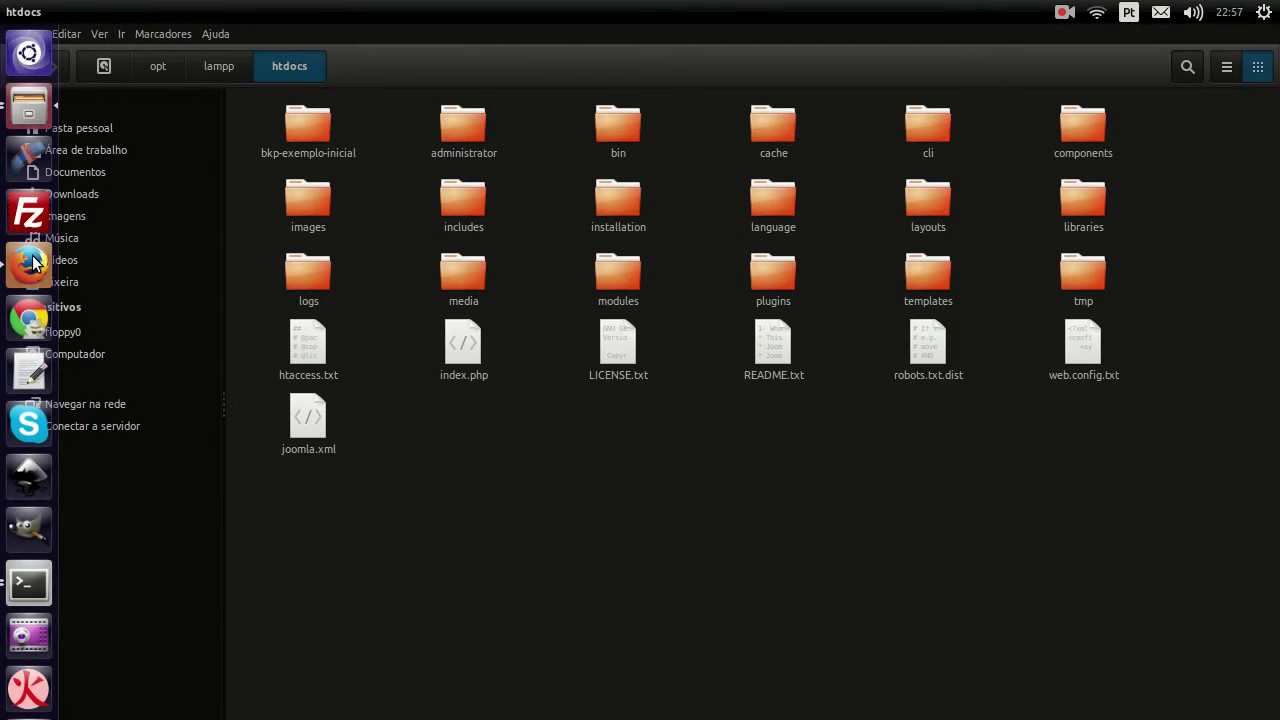
click(29, 262)
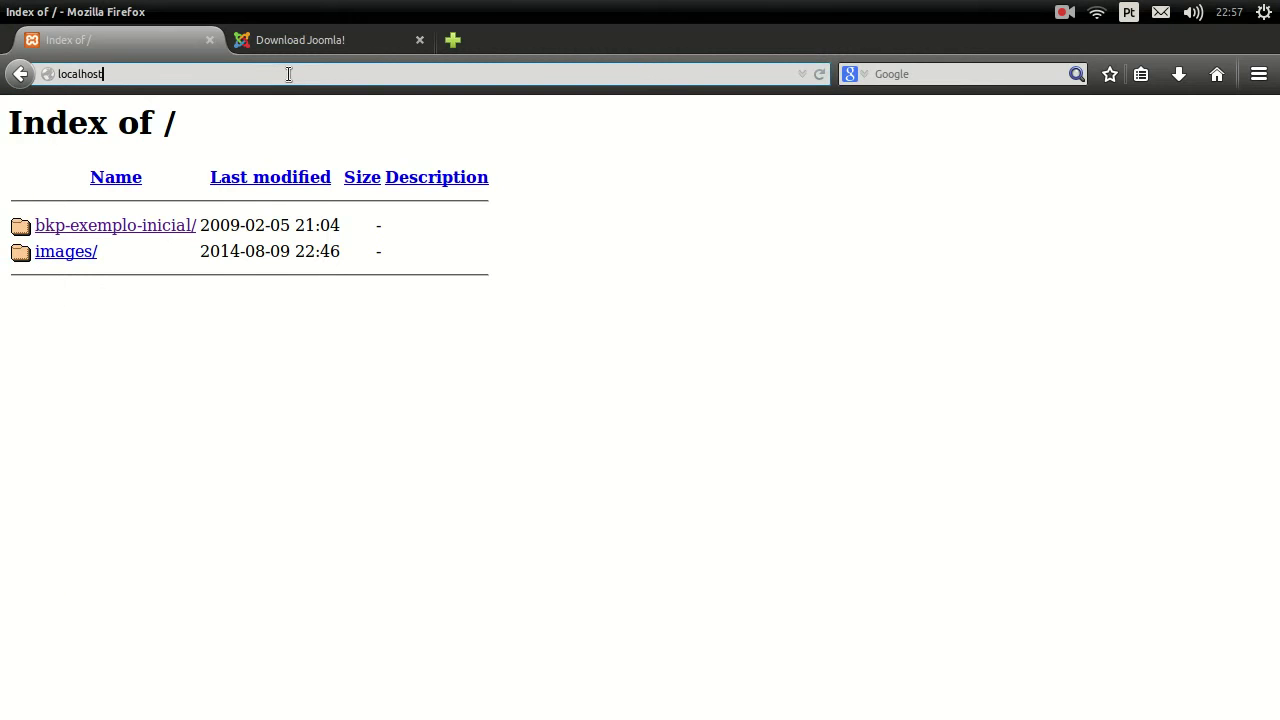
key(Return)
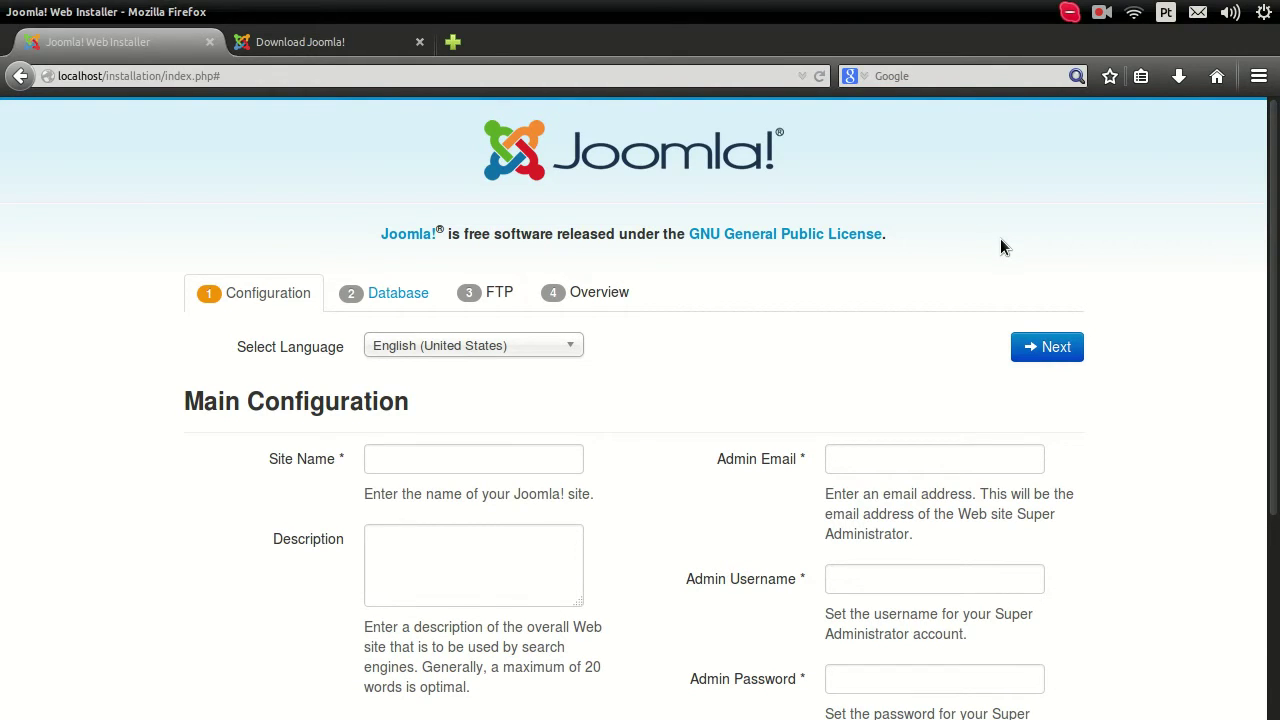
mouse_move(3, 271)
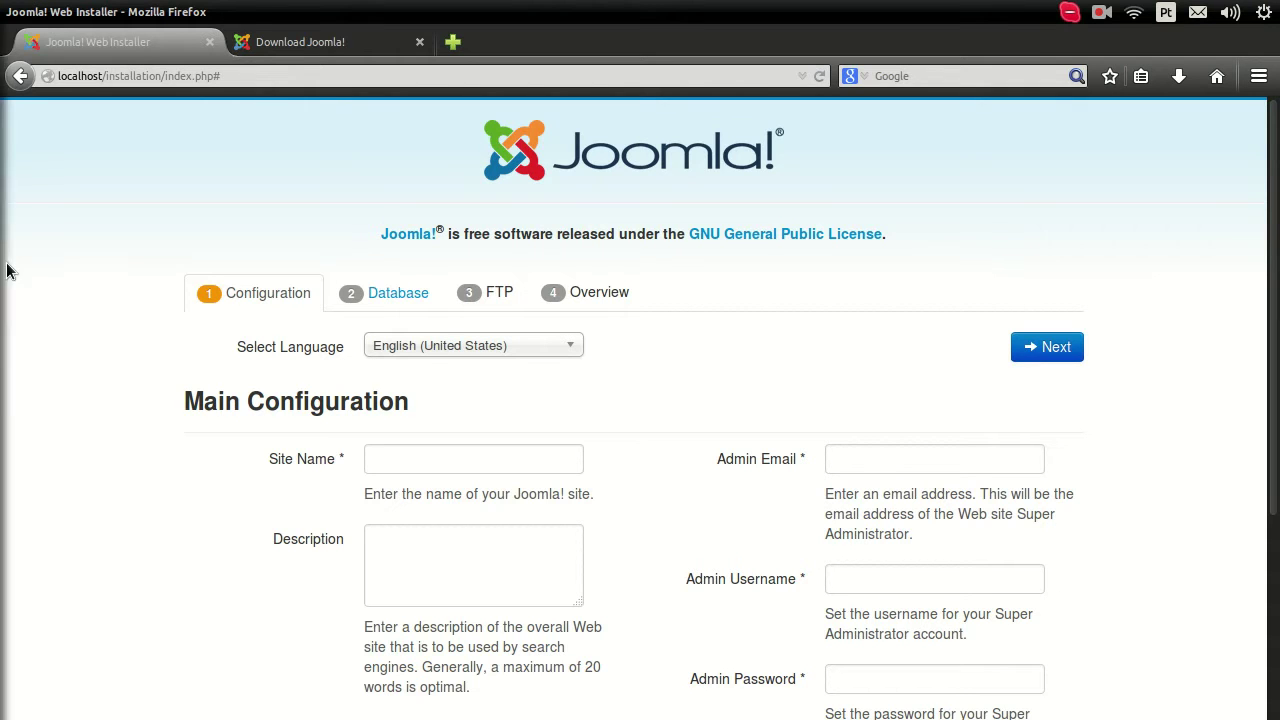
click(30, 110)
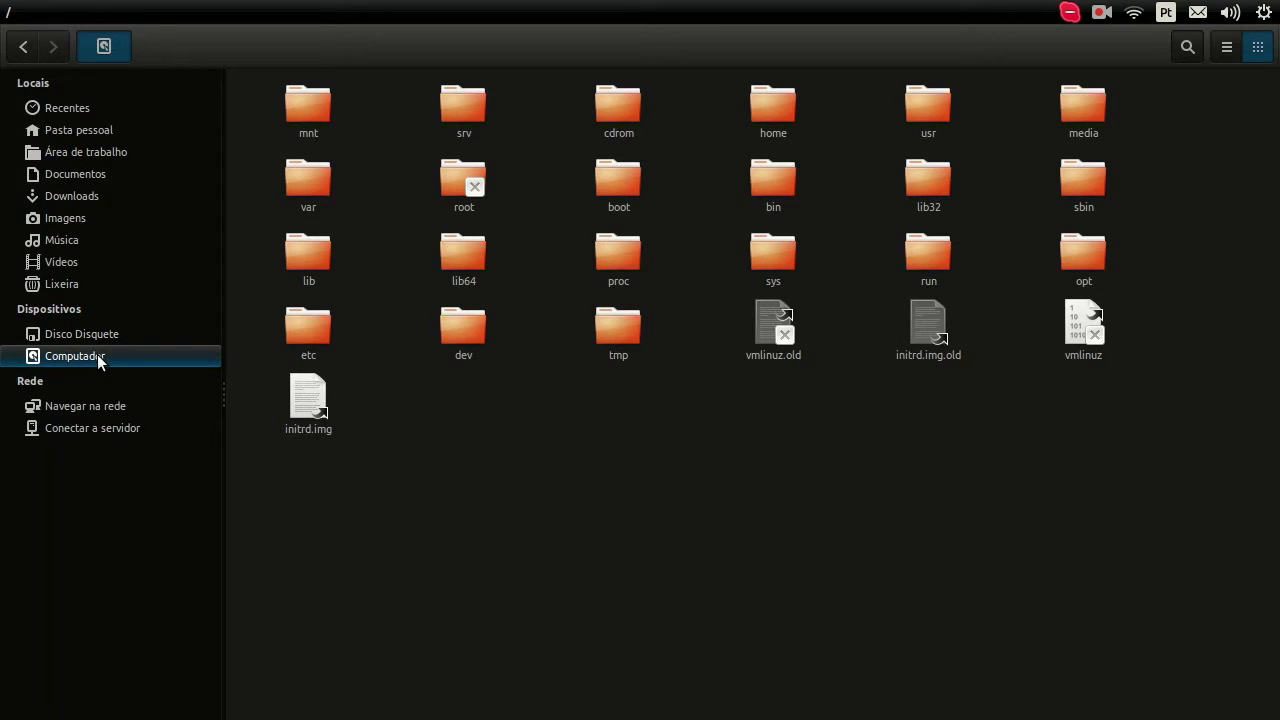
Step: Browse to /opt/lampp/htdocs, look into the installation folder, and return to htdocs
click(1082, 259)
double_click(1081, 255)
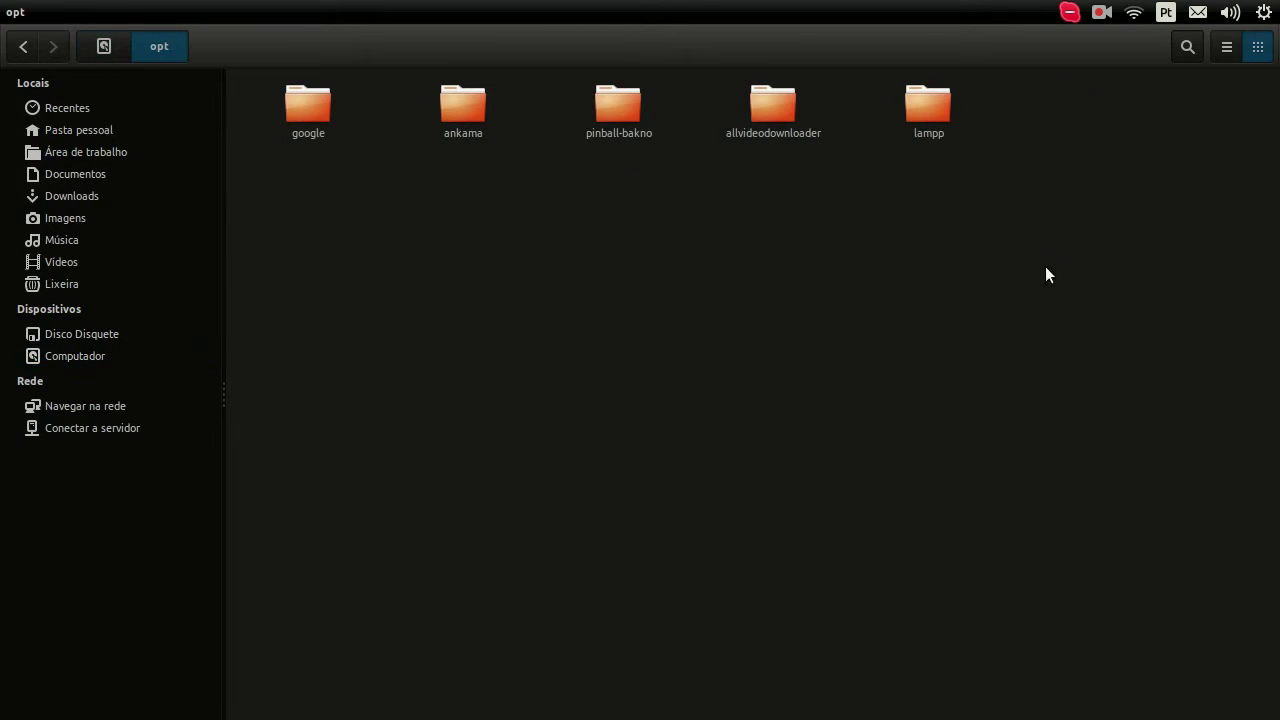
double_click(928, 108)
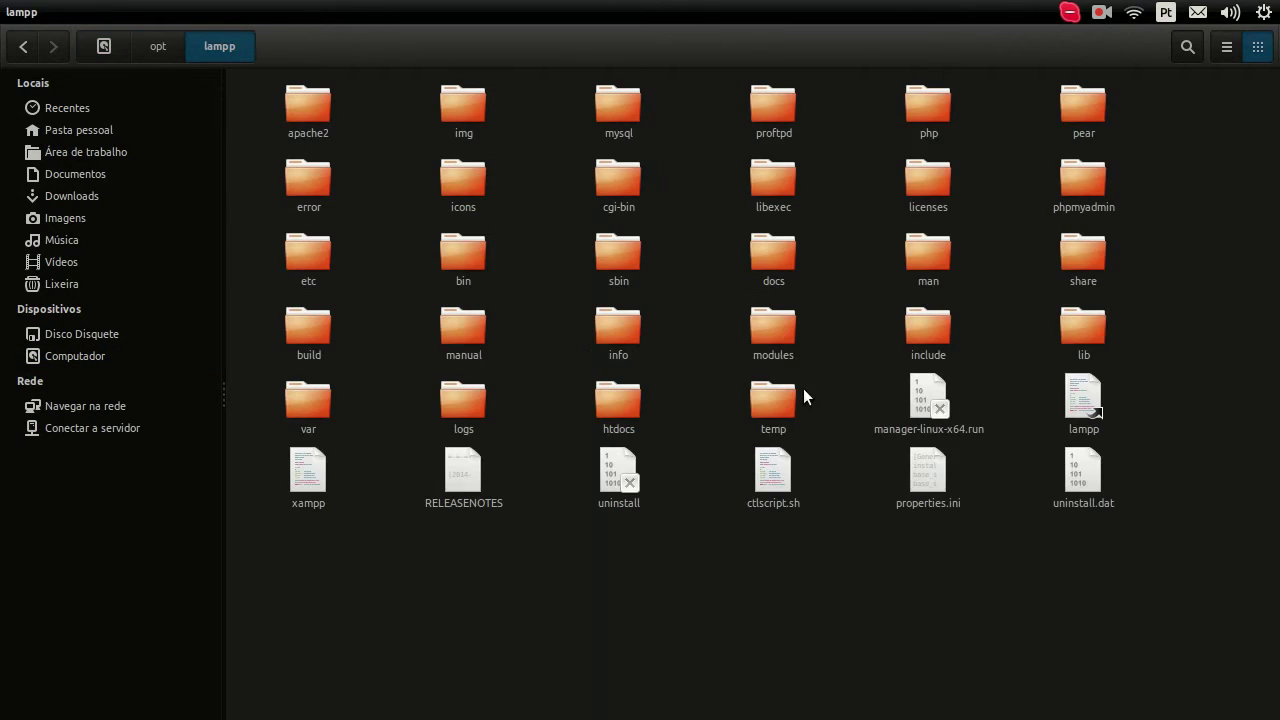
double_click(611, 428)
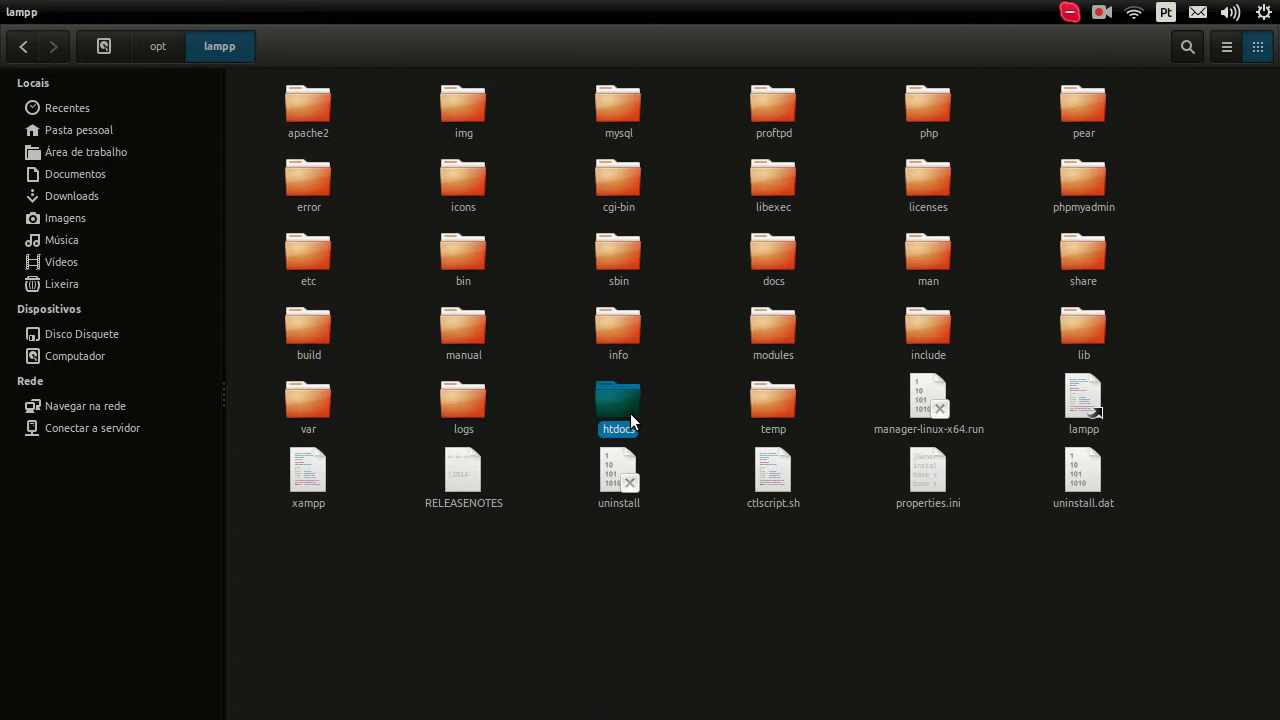
click(451, 114)
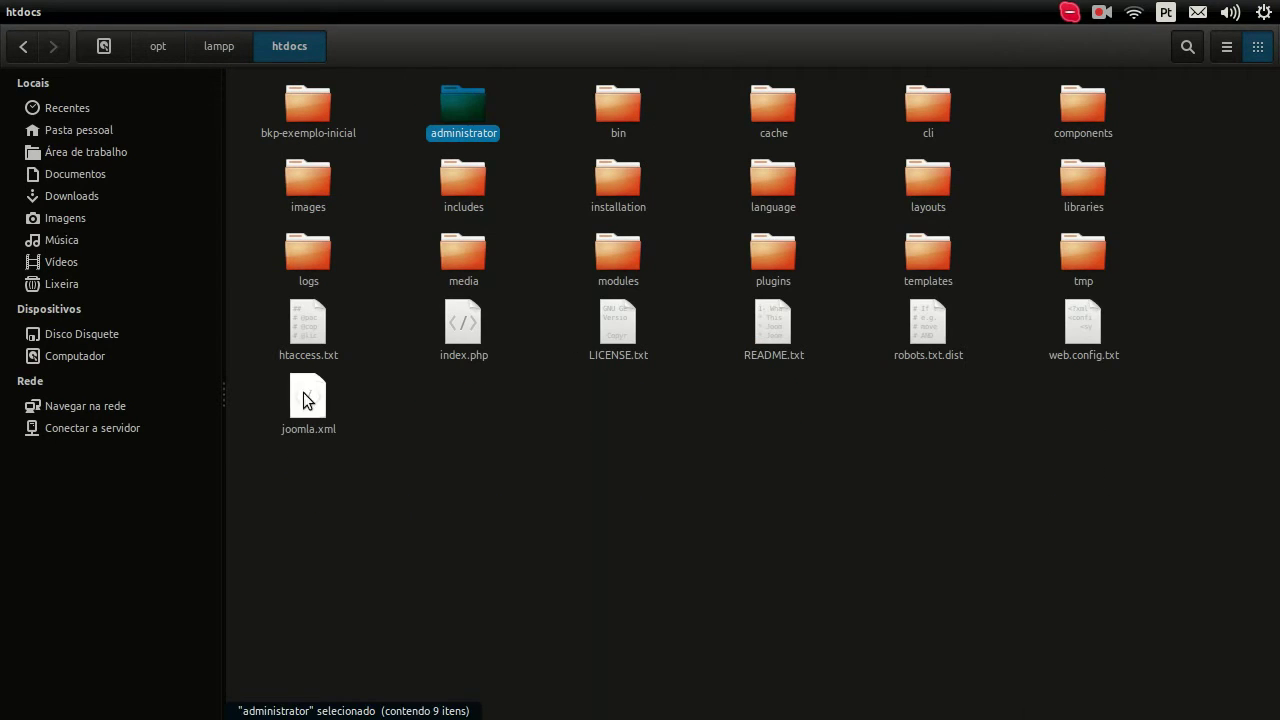
shift+click(321, 413)
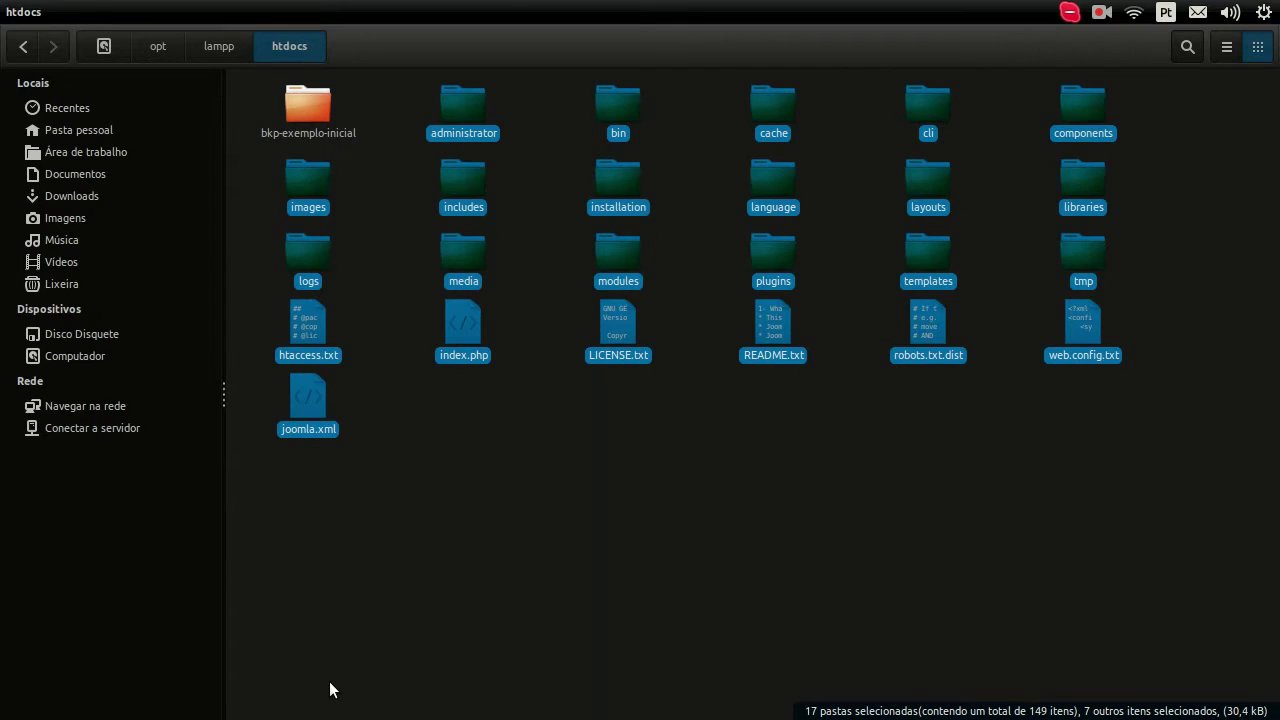
click(519, 577)
click(633, 200)
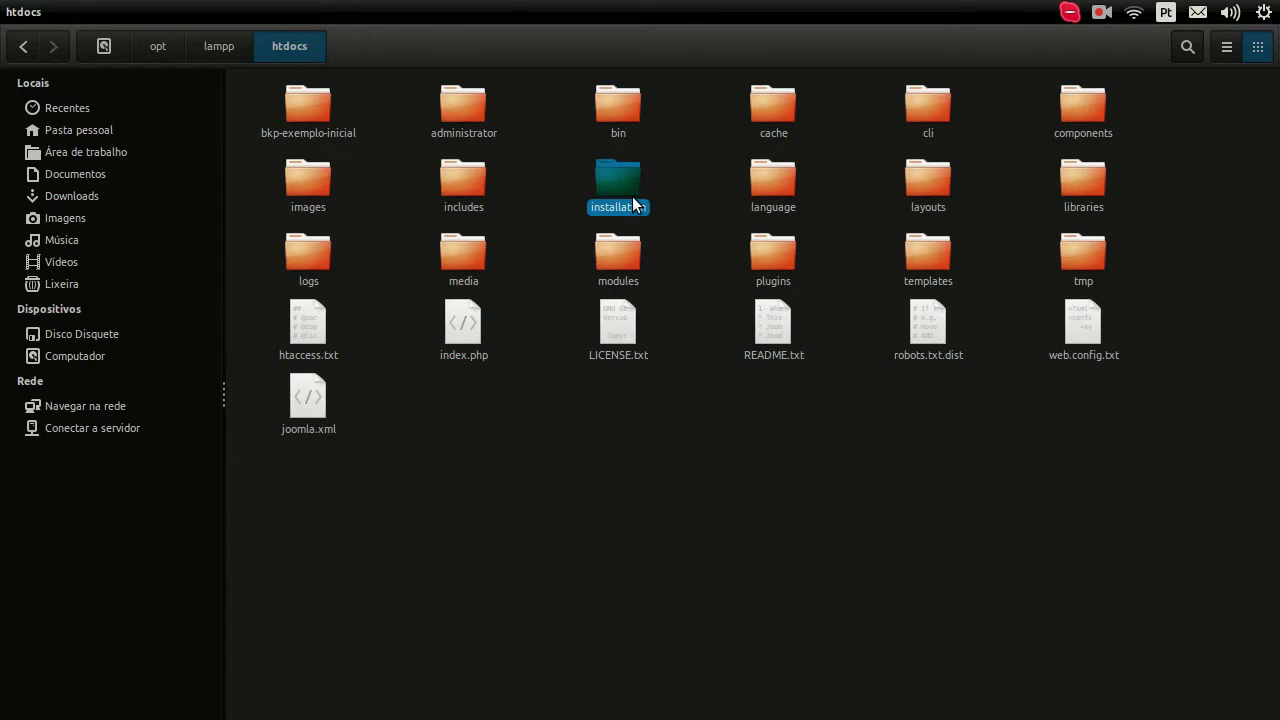
double_click(632, 200)
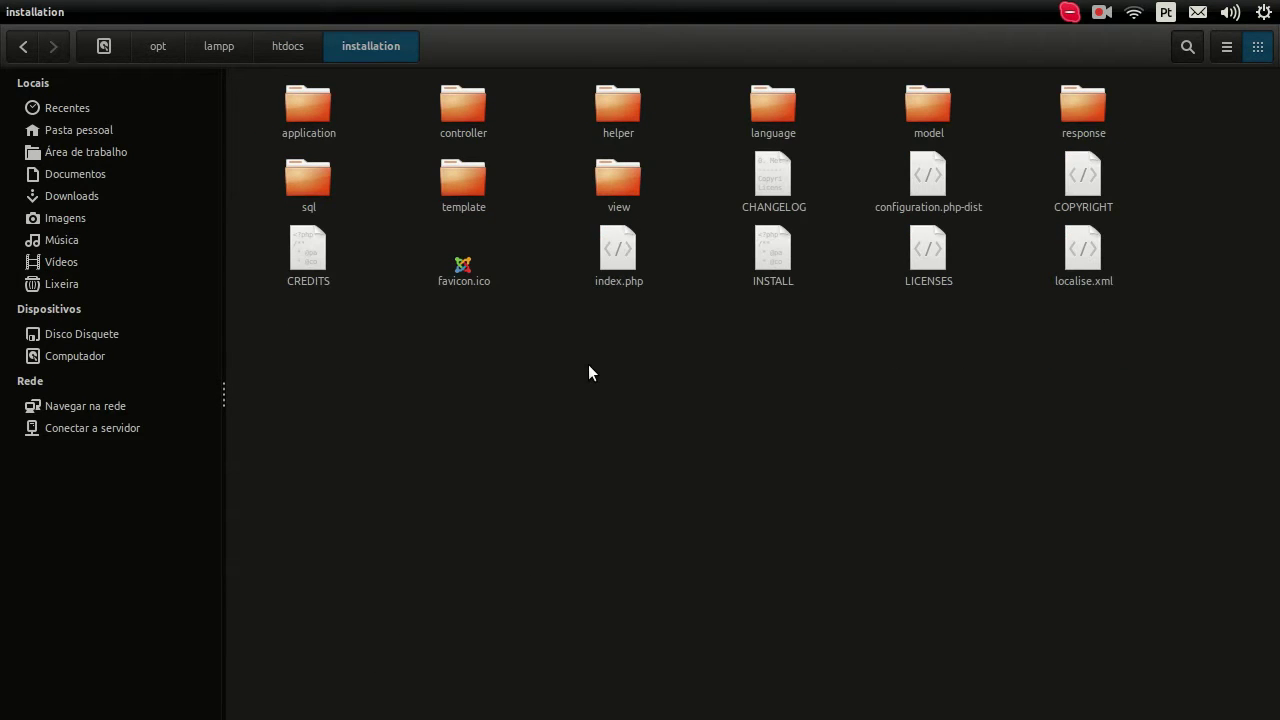
key(alt+Left)
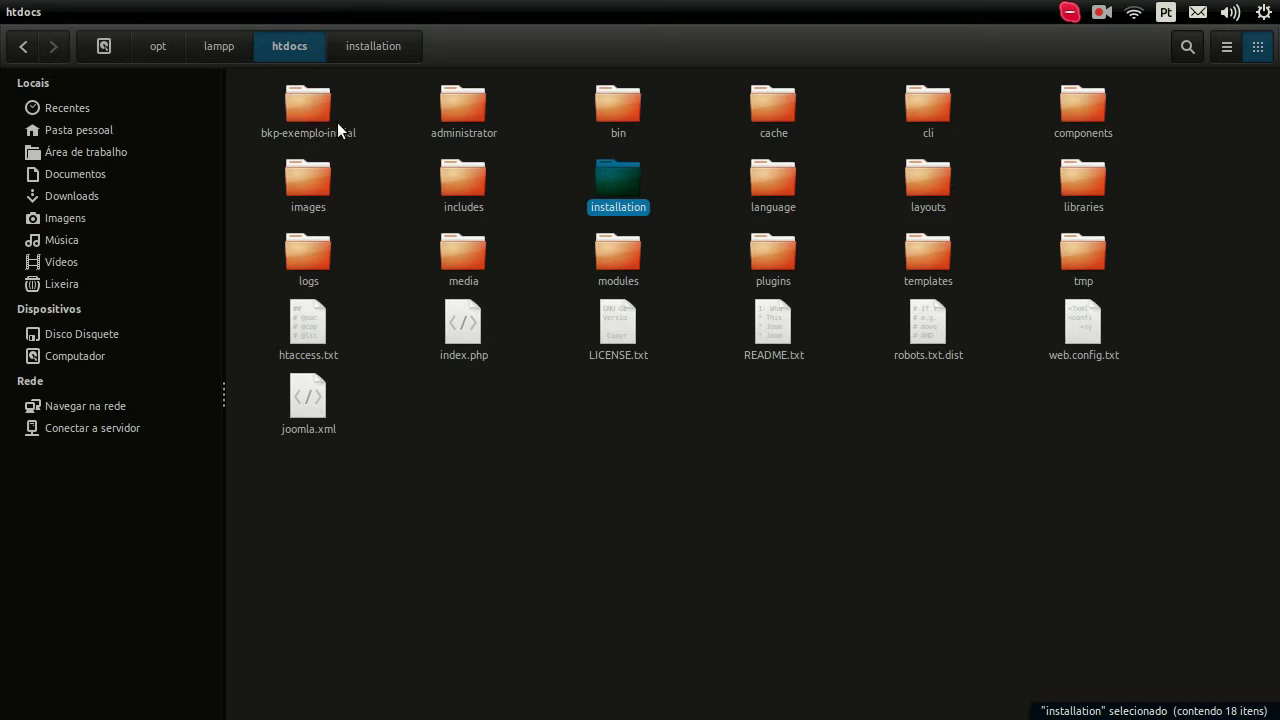
Step: Open bkp-exemplo-inicial > xampp and locate security.php
double_click(300, 126)
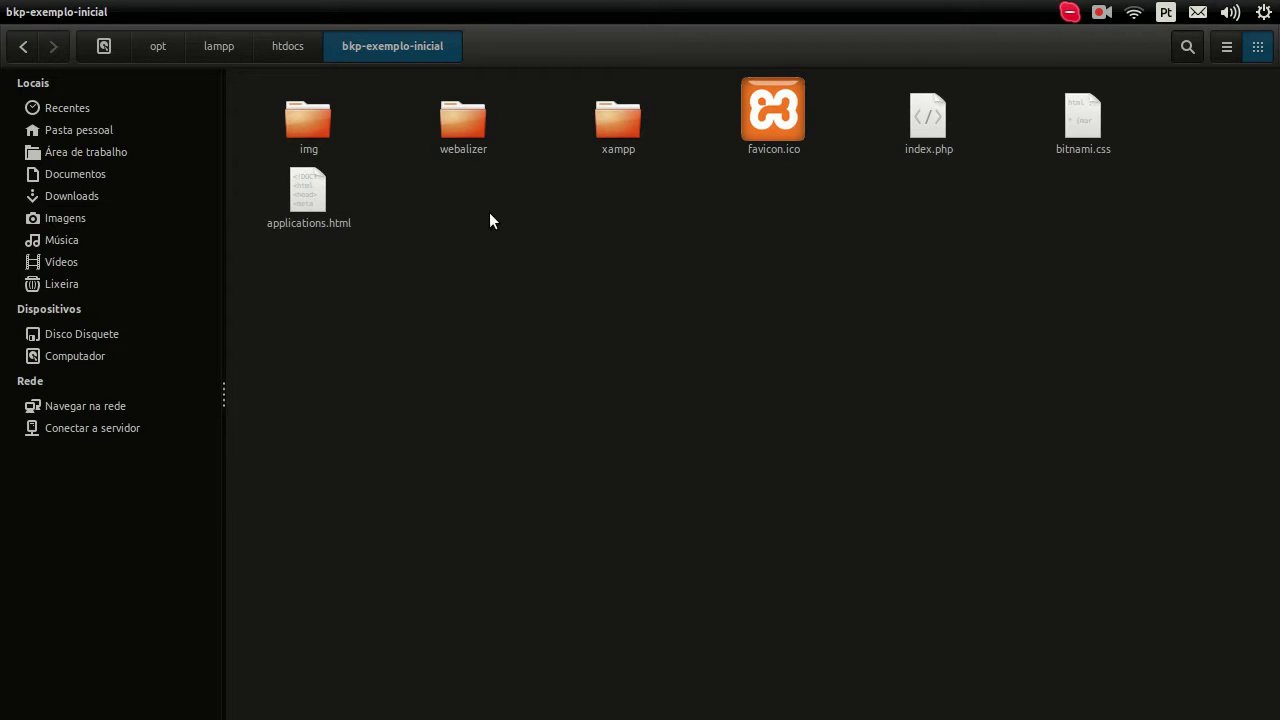
double_click(614, 126)
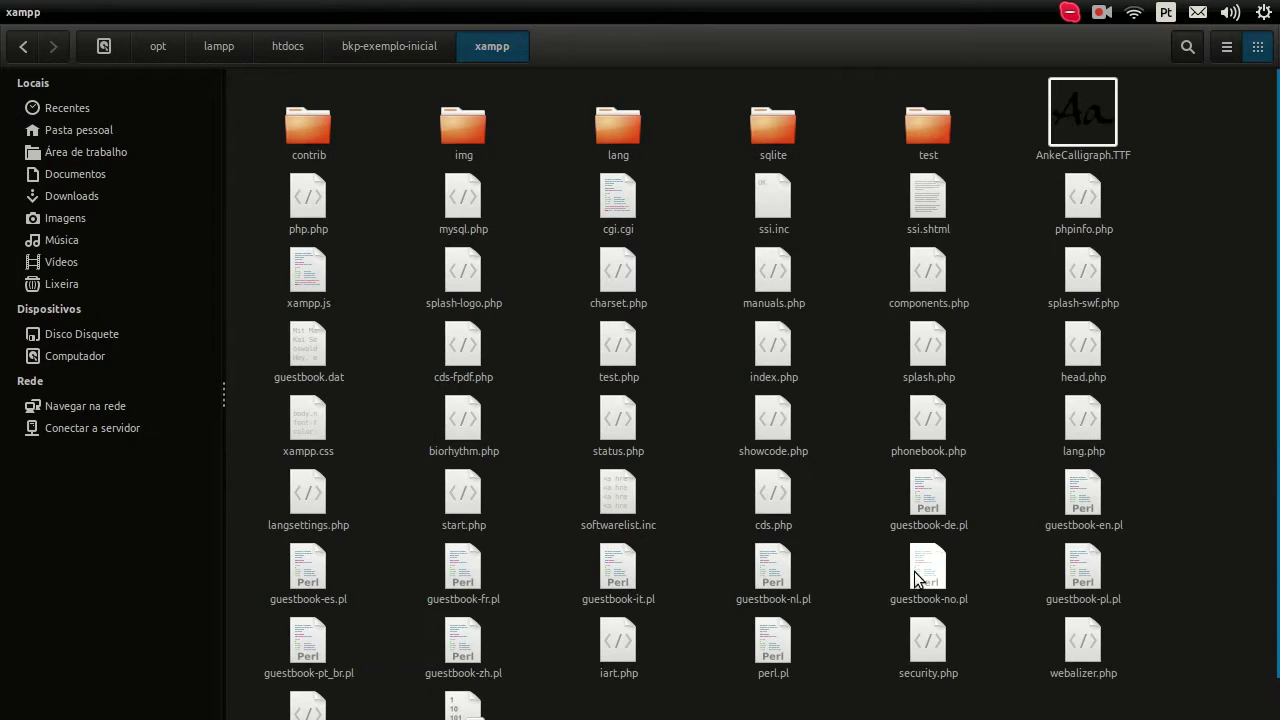
click(926, 655)
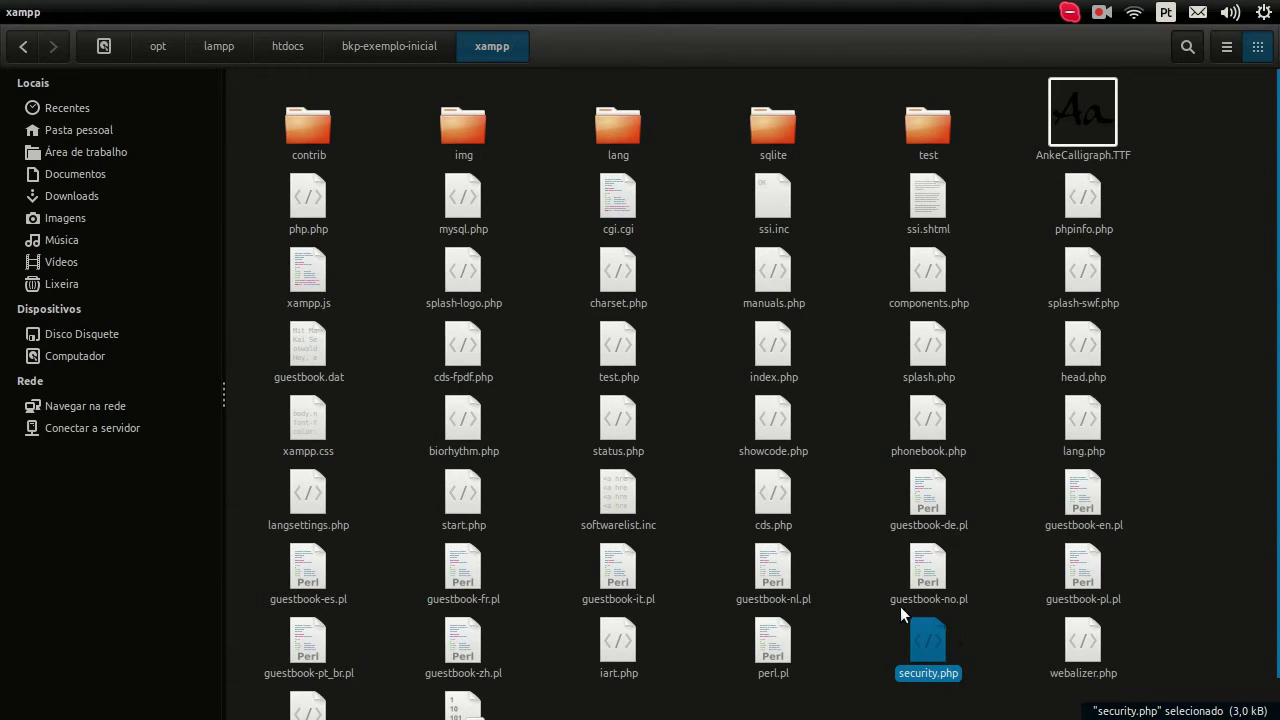
click(971, 595)
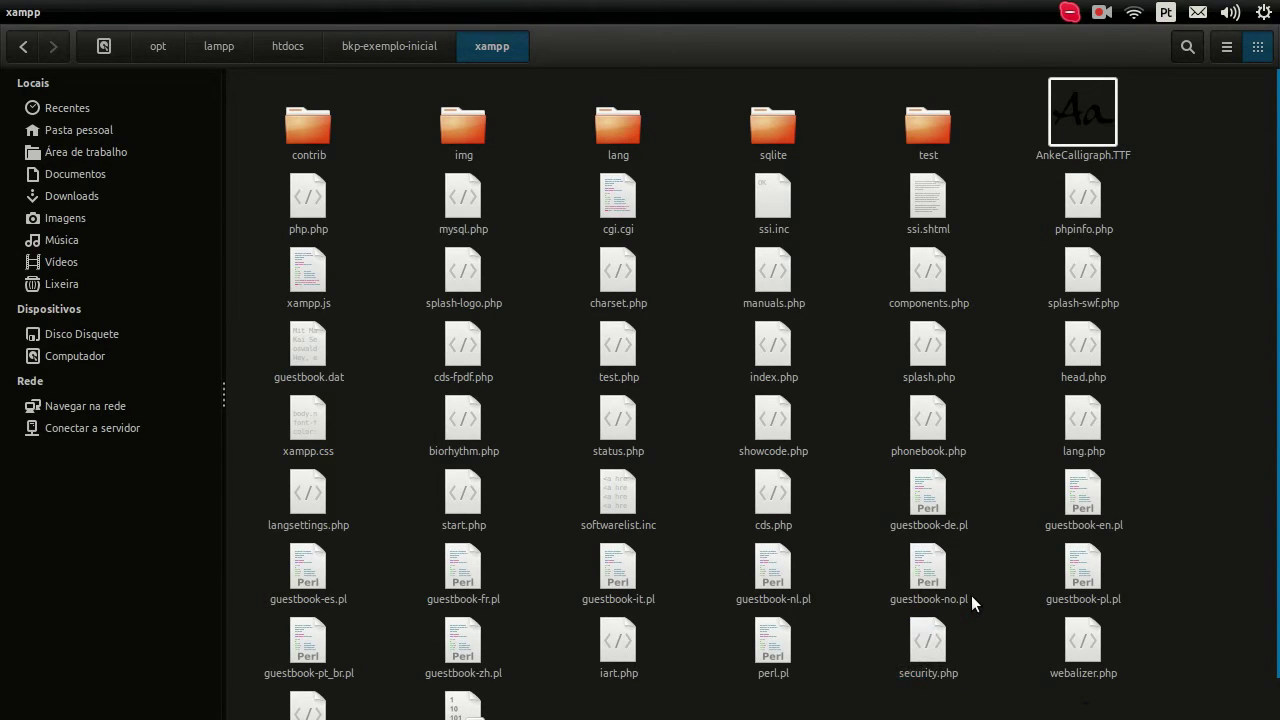
Step: Check the Joomla installer in Firefox, then go up to bkp-exemplo-inicial and re-enter xampp
mouse_move(8, 410)
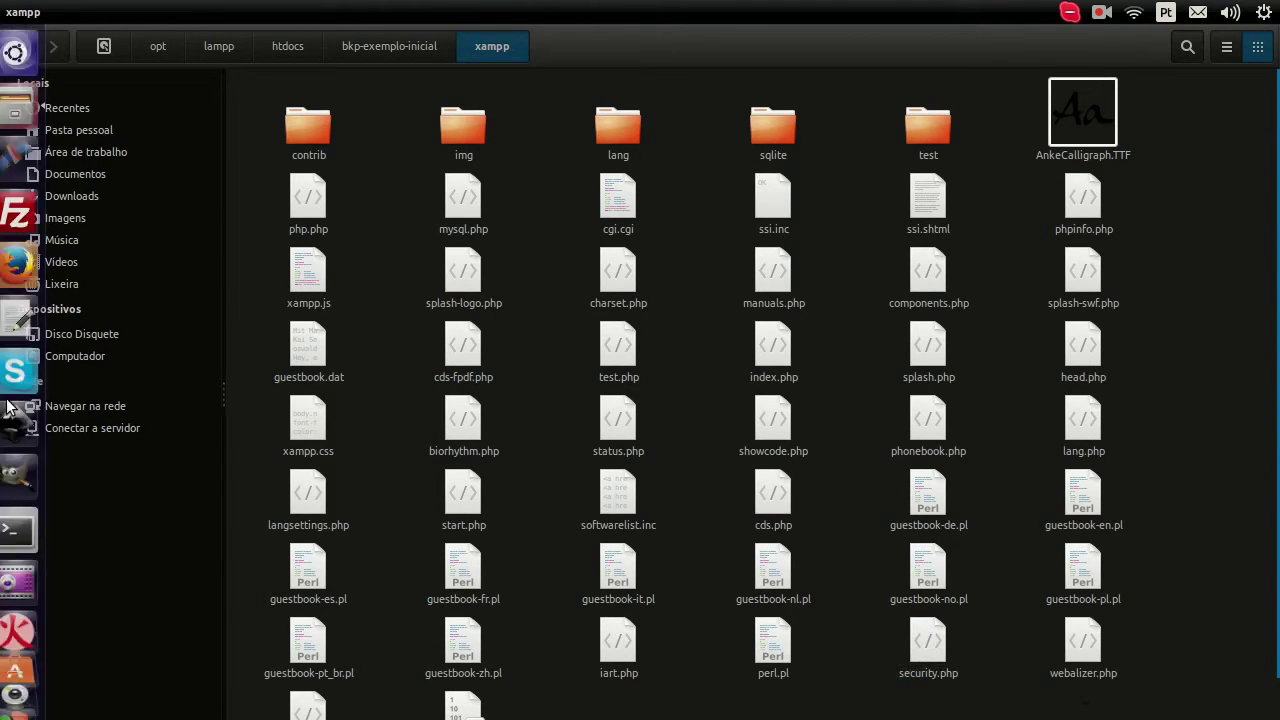
click(27, 266)
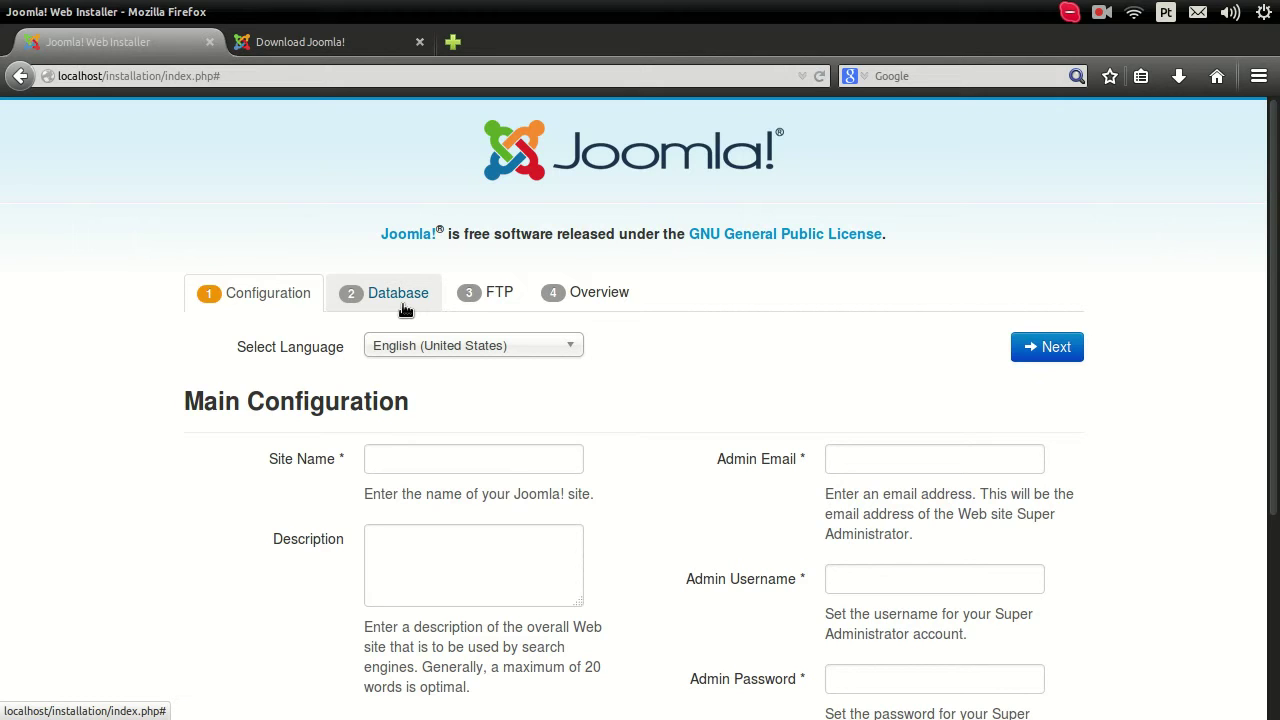
mouse_move(2, 286)
click(27, 110)
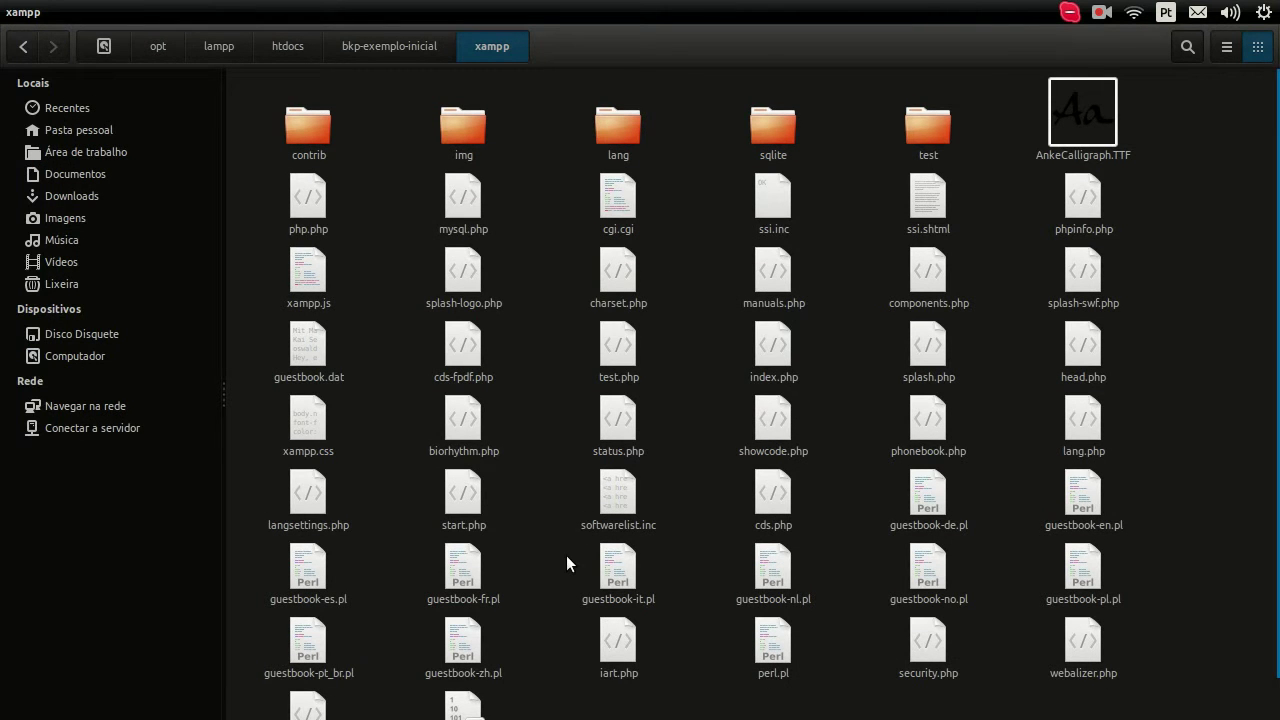
key(alt+Up)
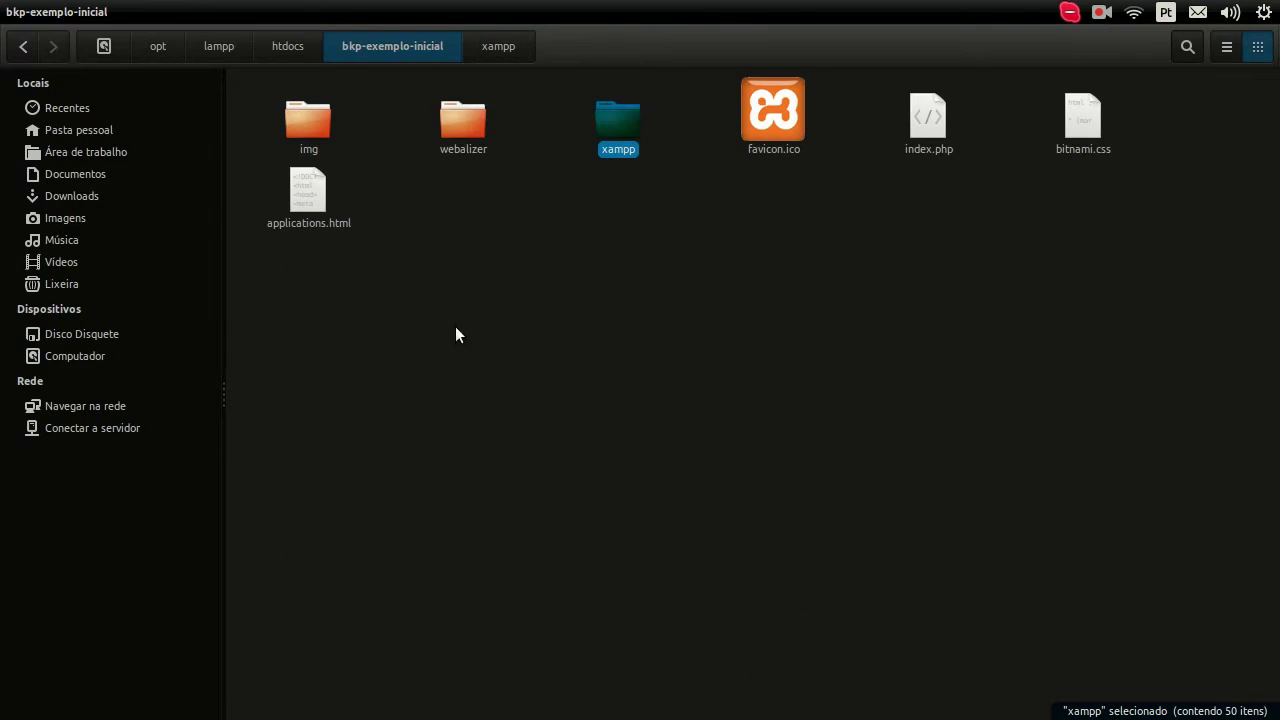
drag(1014, 344, 364, 80)
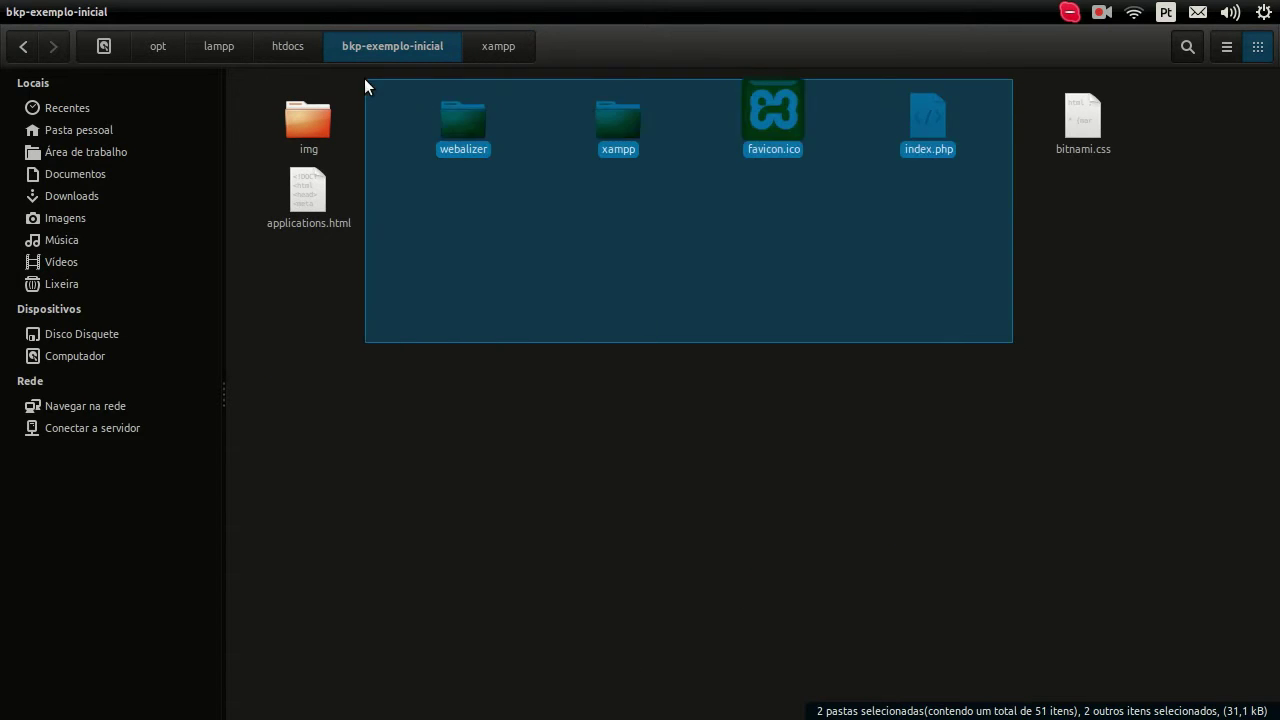
click(573, 368)
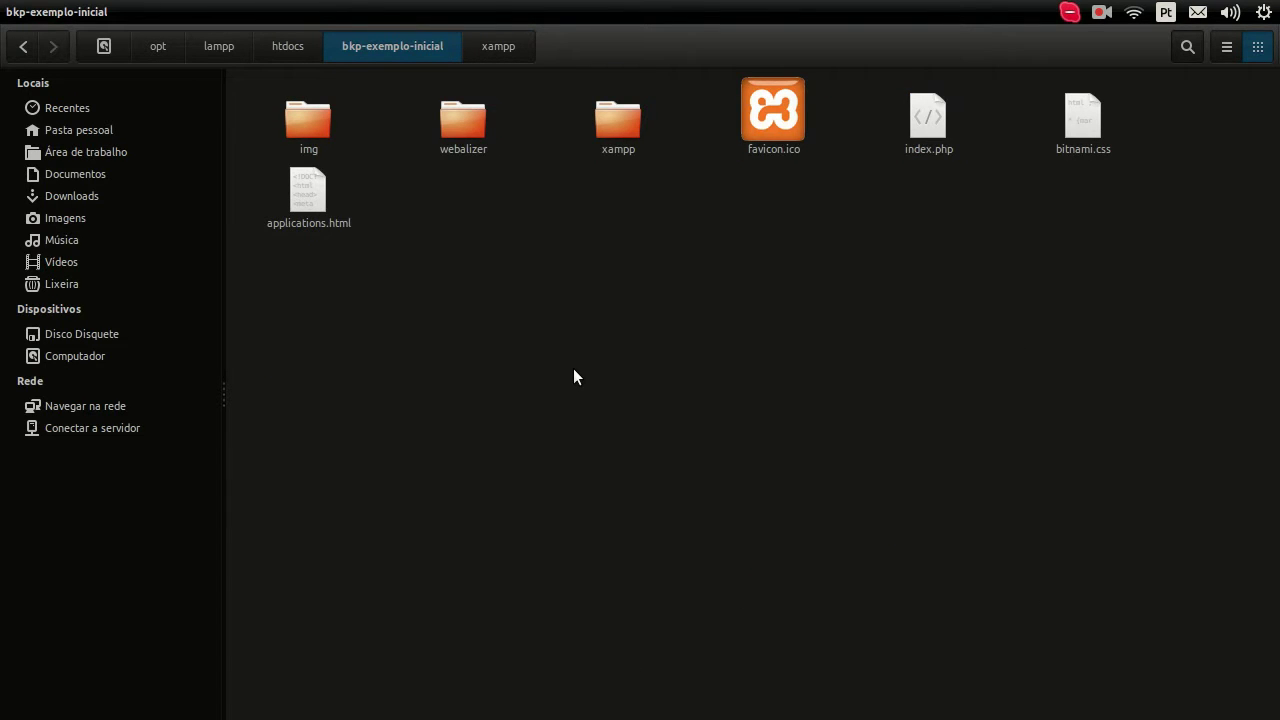
double_click(628, 124)
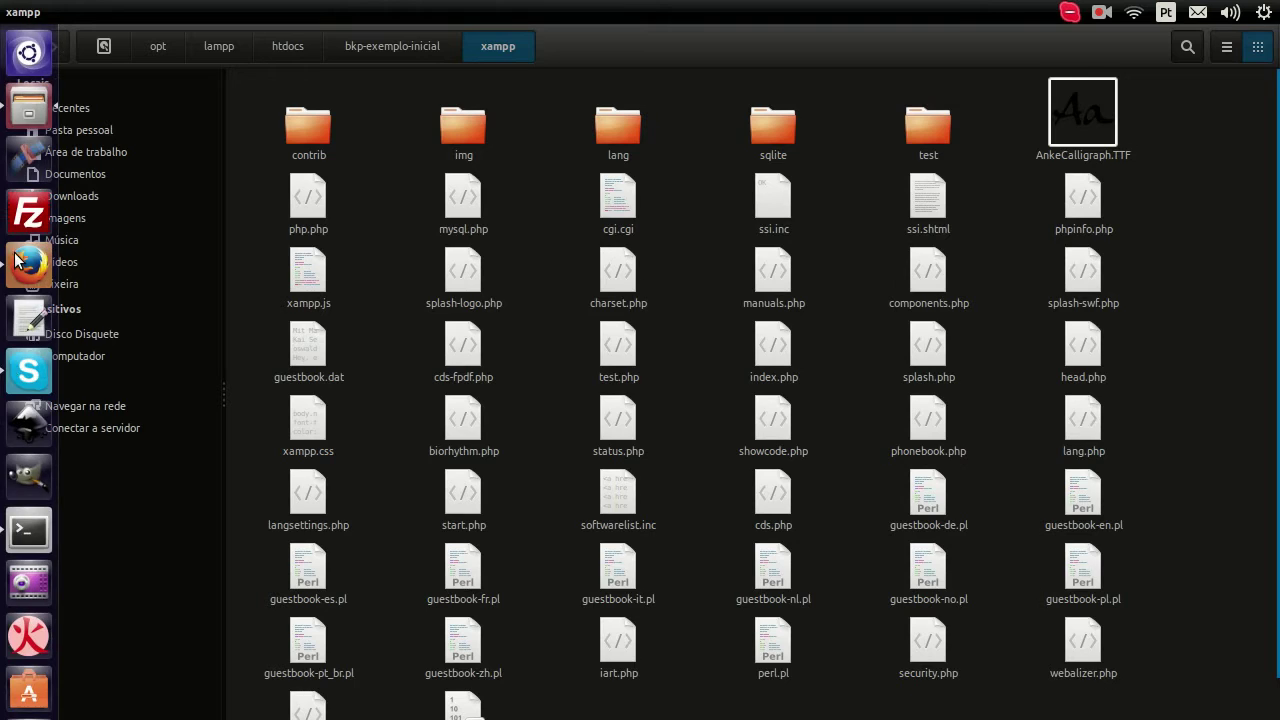
Step: Load the pasted security.php address in a new Firefox tab
click(26, 262)
click(453, 42)
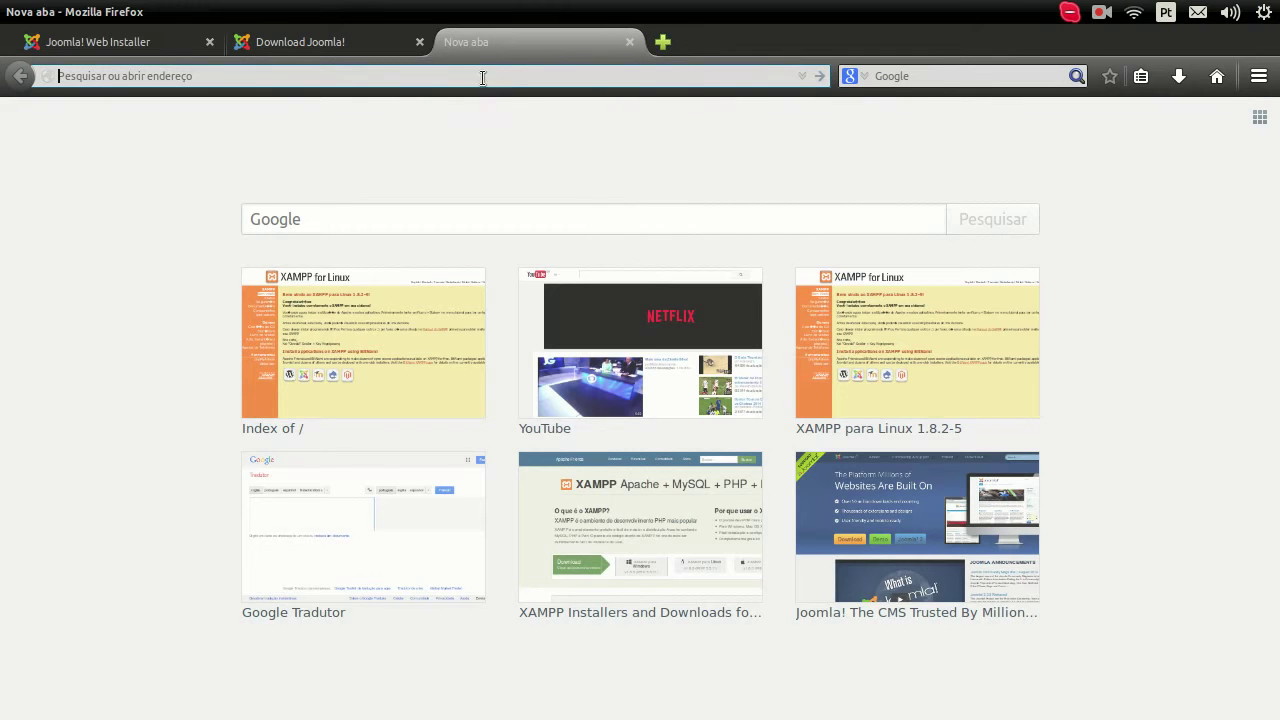
text(http://localhost/bkp-exemplo-inicial/xampp/security.php)
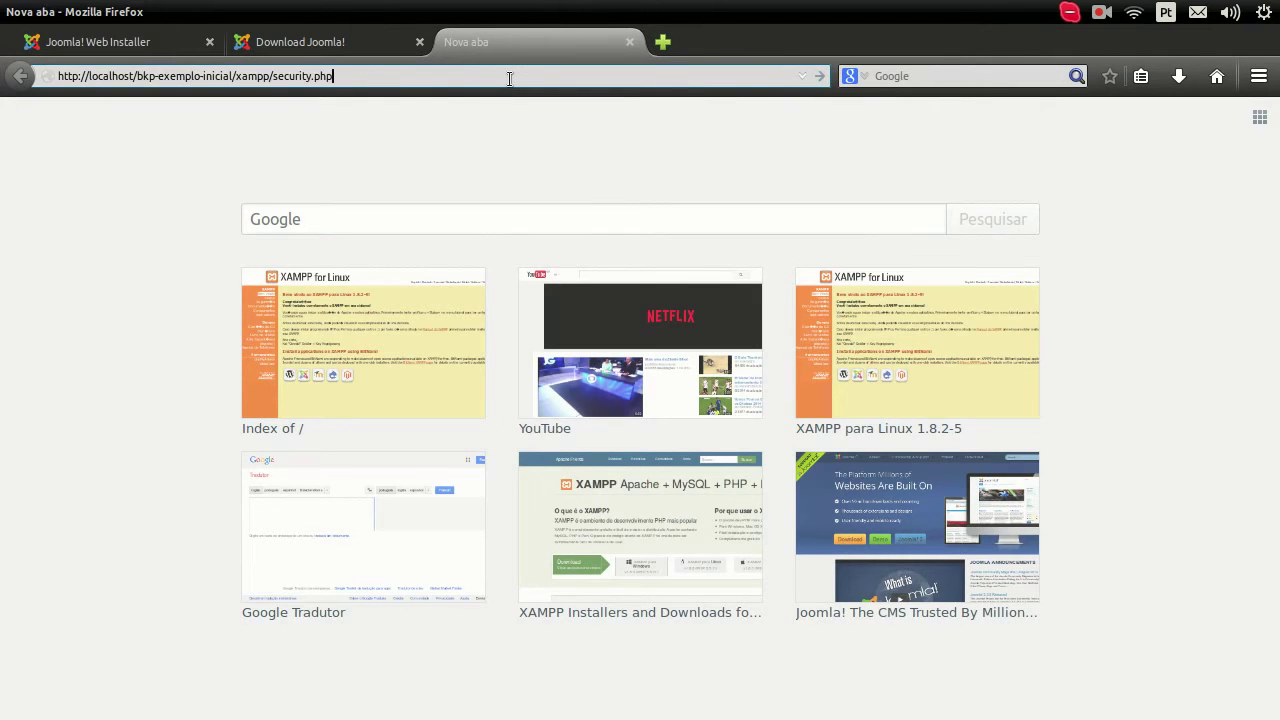
key(Return)
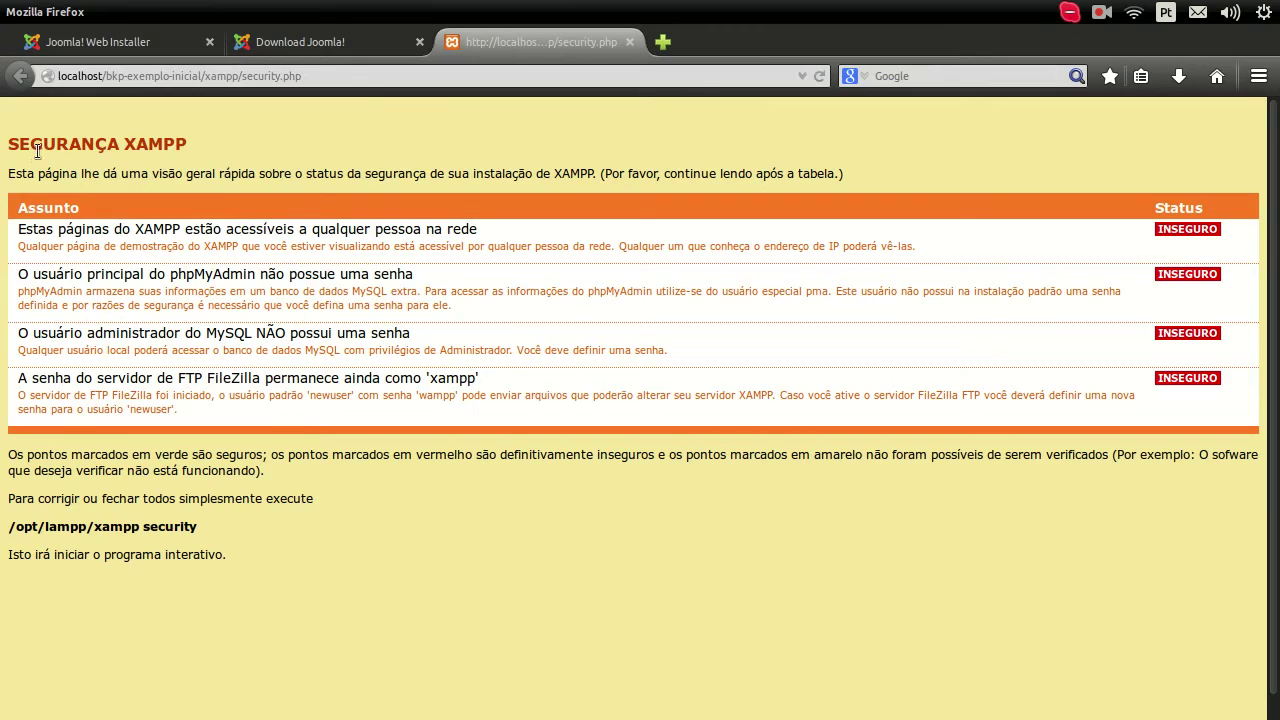
Step: Highlight the page heading and first INSEGURO warning, then return to the Joomla installer tab
drag(128, 143, 190, 147)
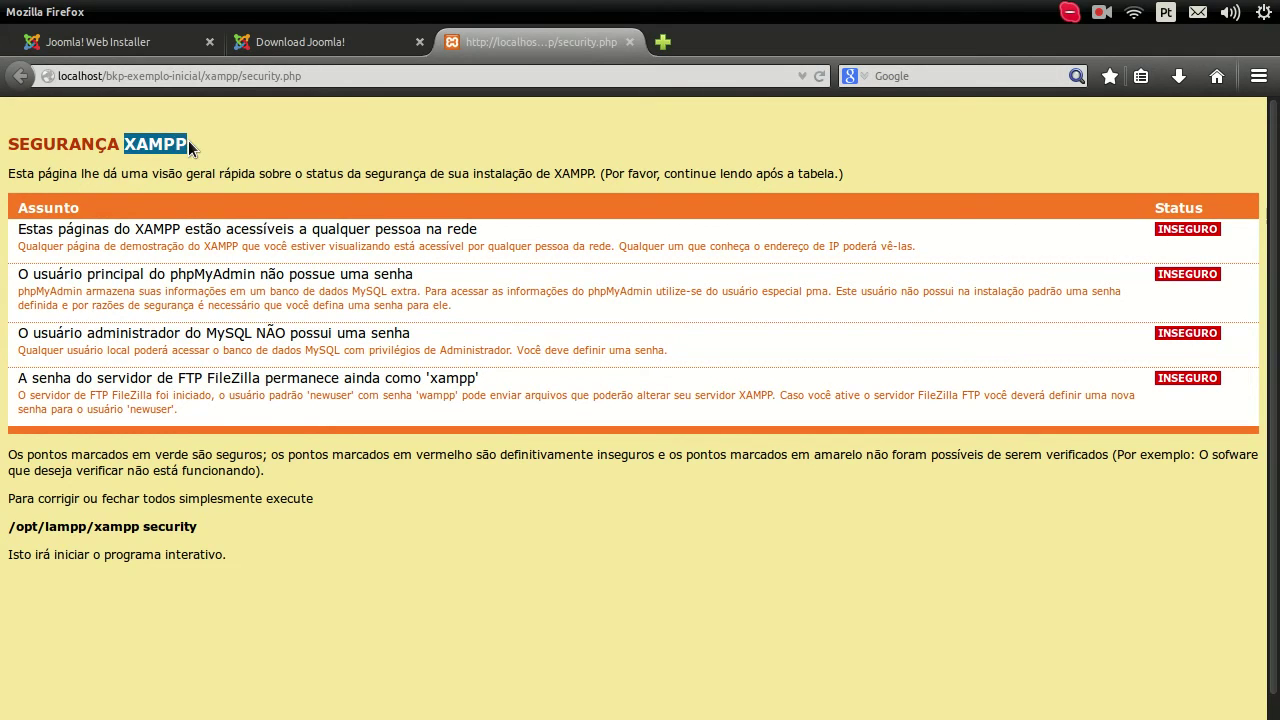
click(112, 181)
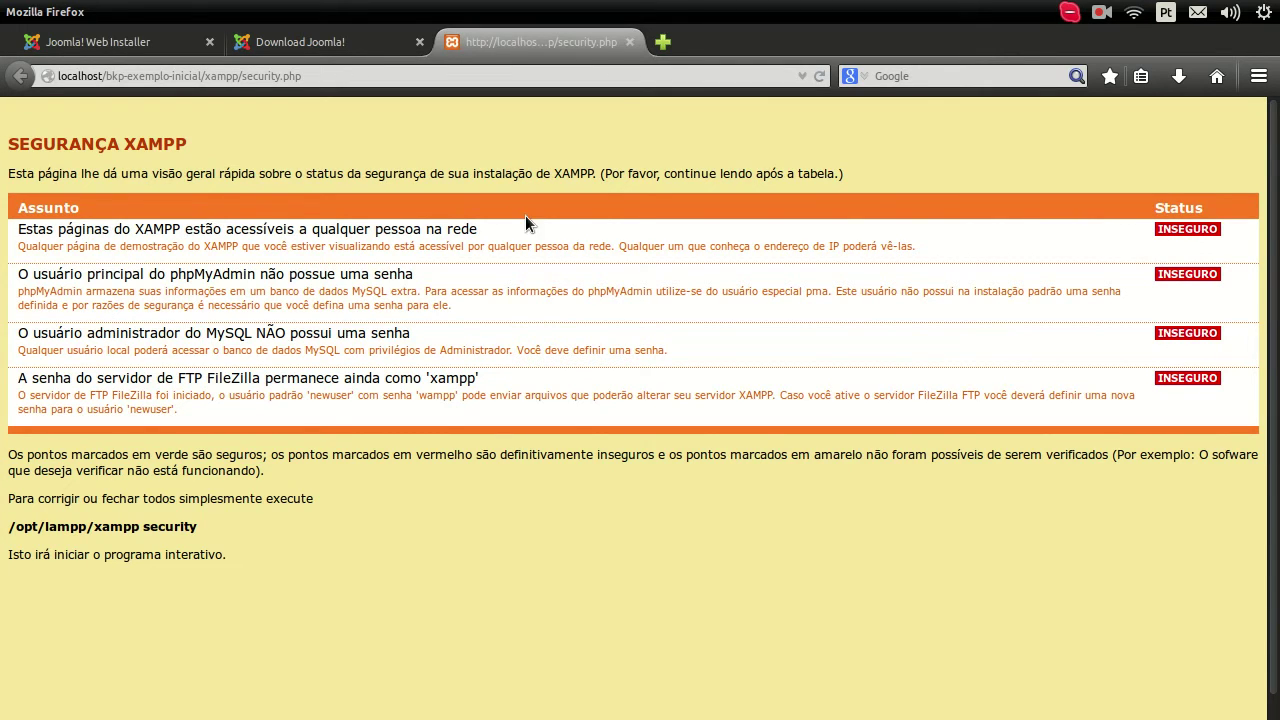
drag(483, 228, 15, 231)
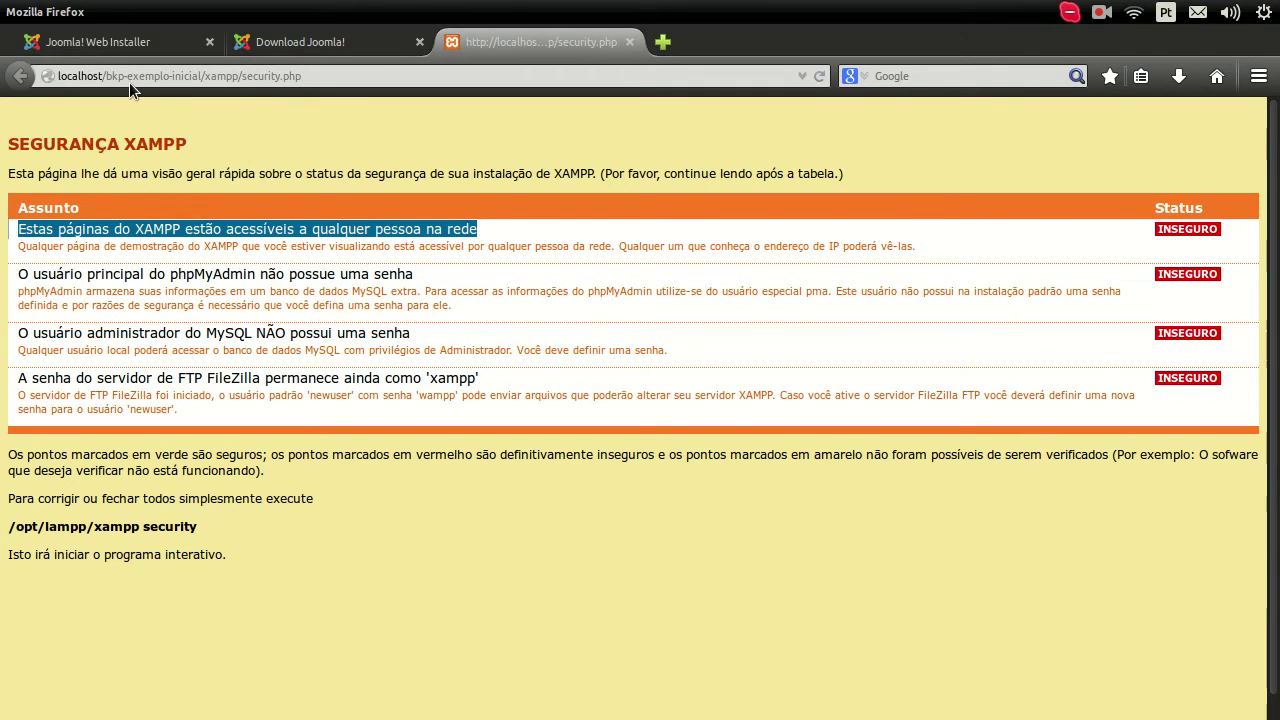
click(112, 44)
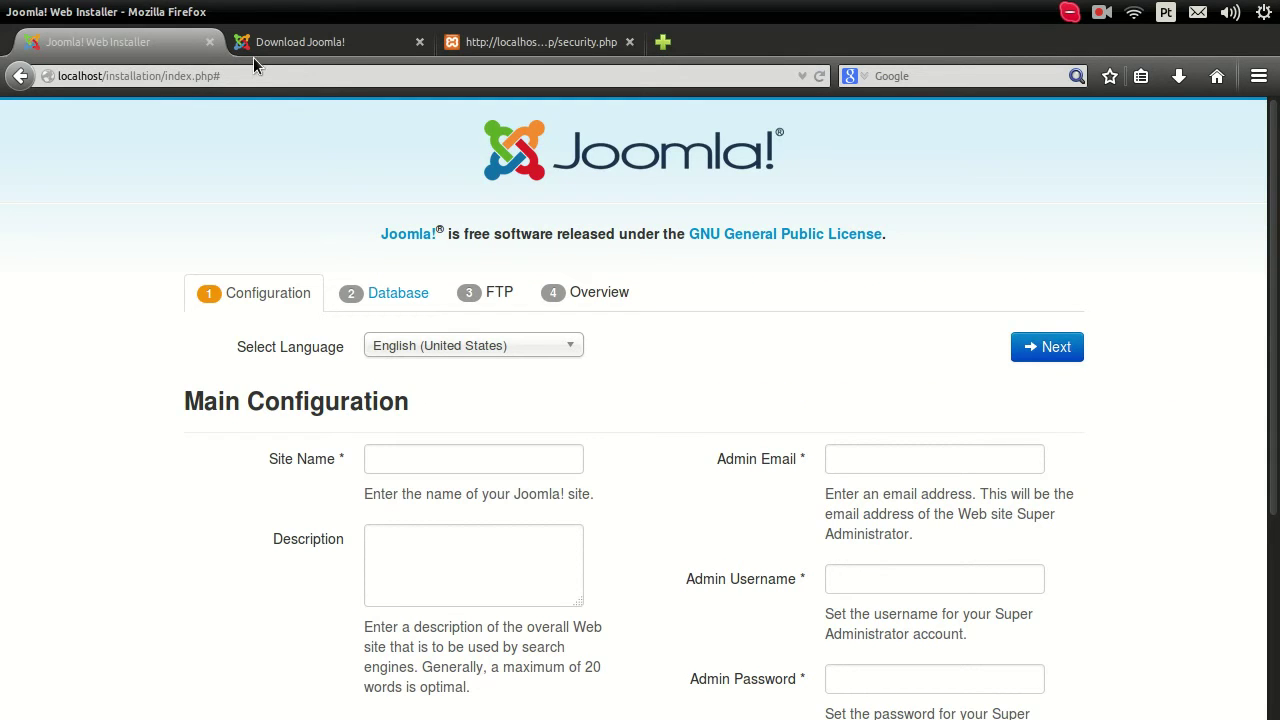
Step: On the security.php tab, highlight the phpMyAdmin, MySQL administrator and FTP FileZilla warnings
click(492, 45)
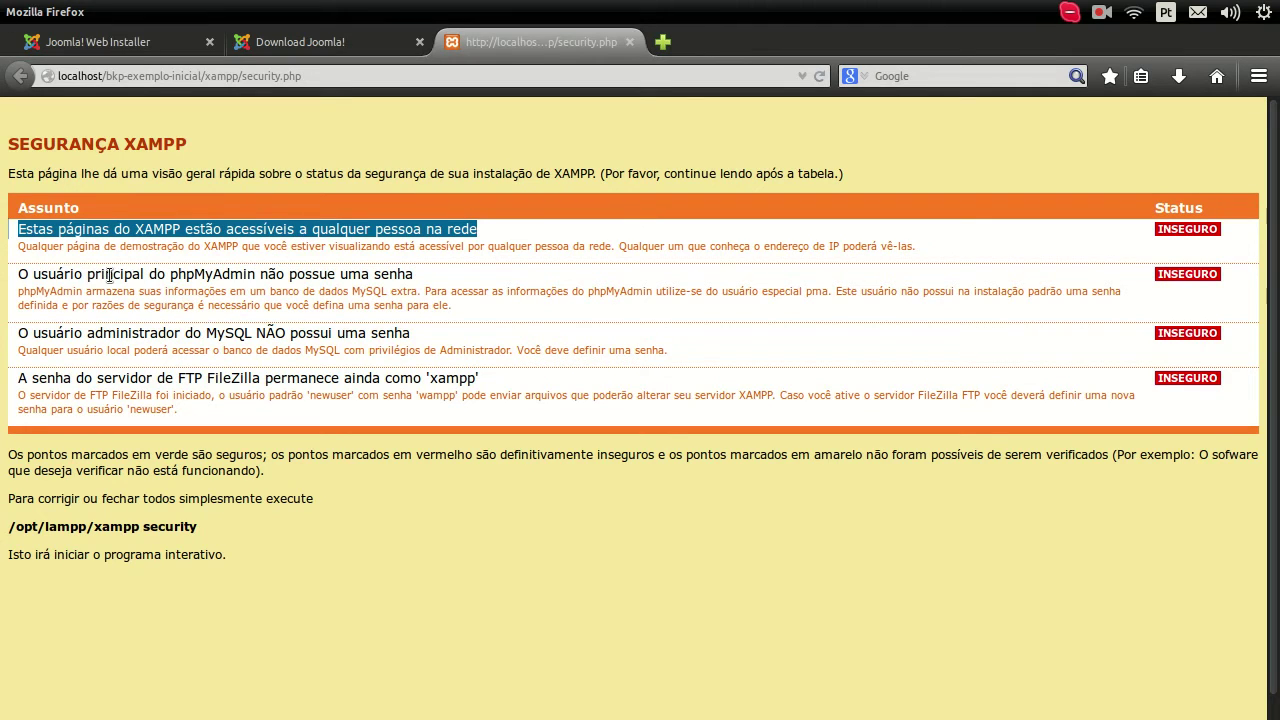
drag(90, 272, 18, 273)
drag(250, 272, 257, 274)
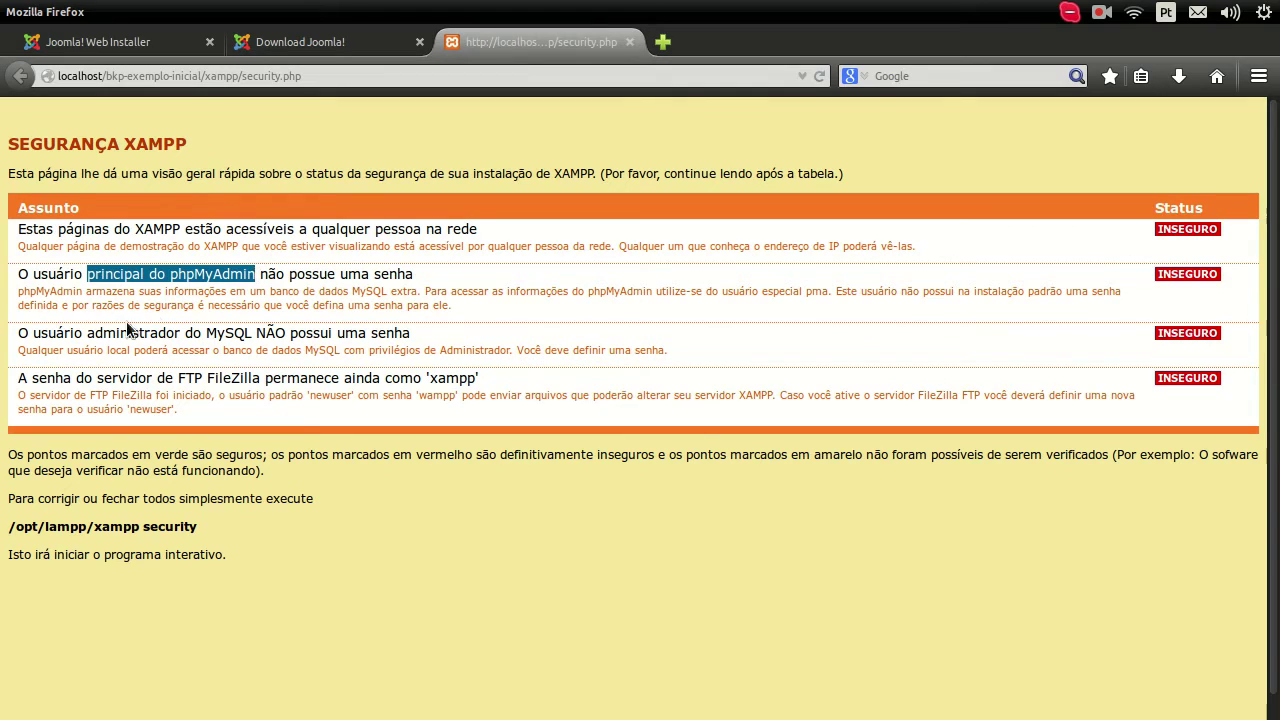
drag(88, 332, 244, 330)
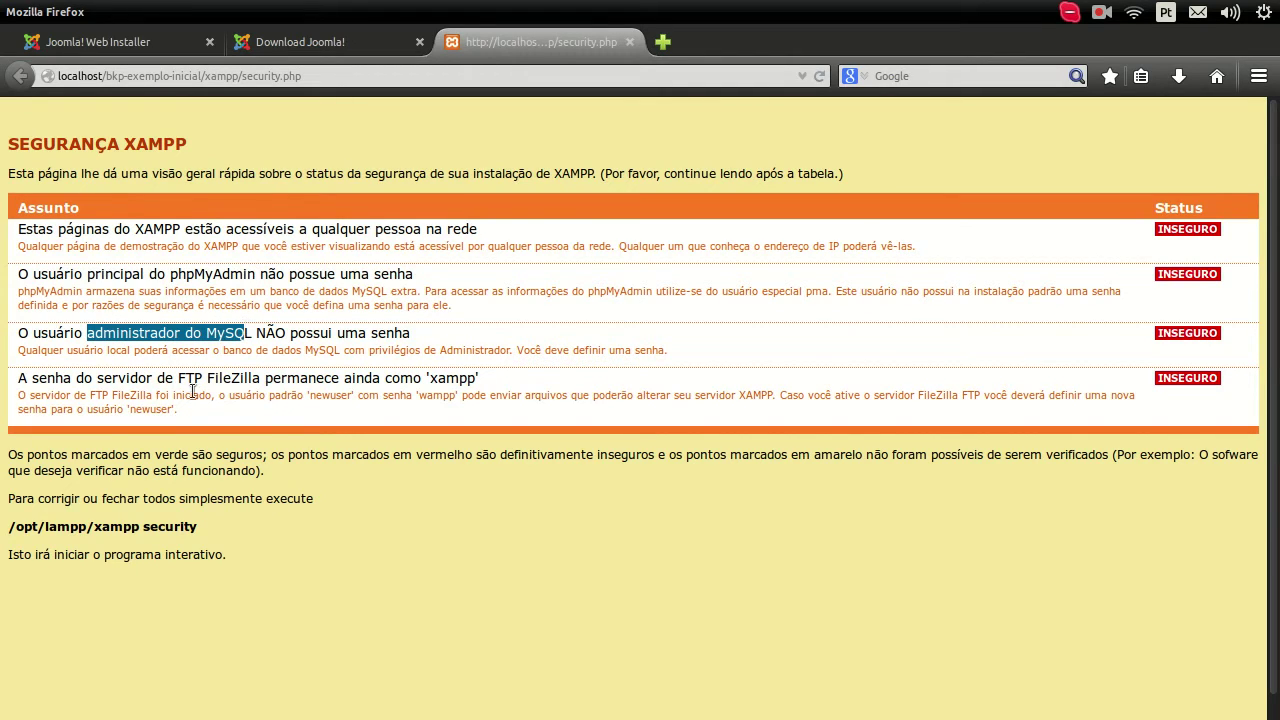
drag(178, 379, 261, 377)
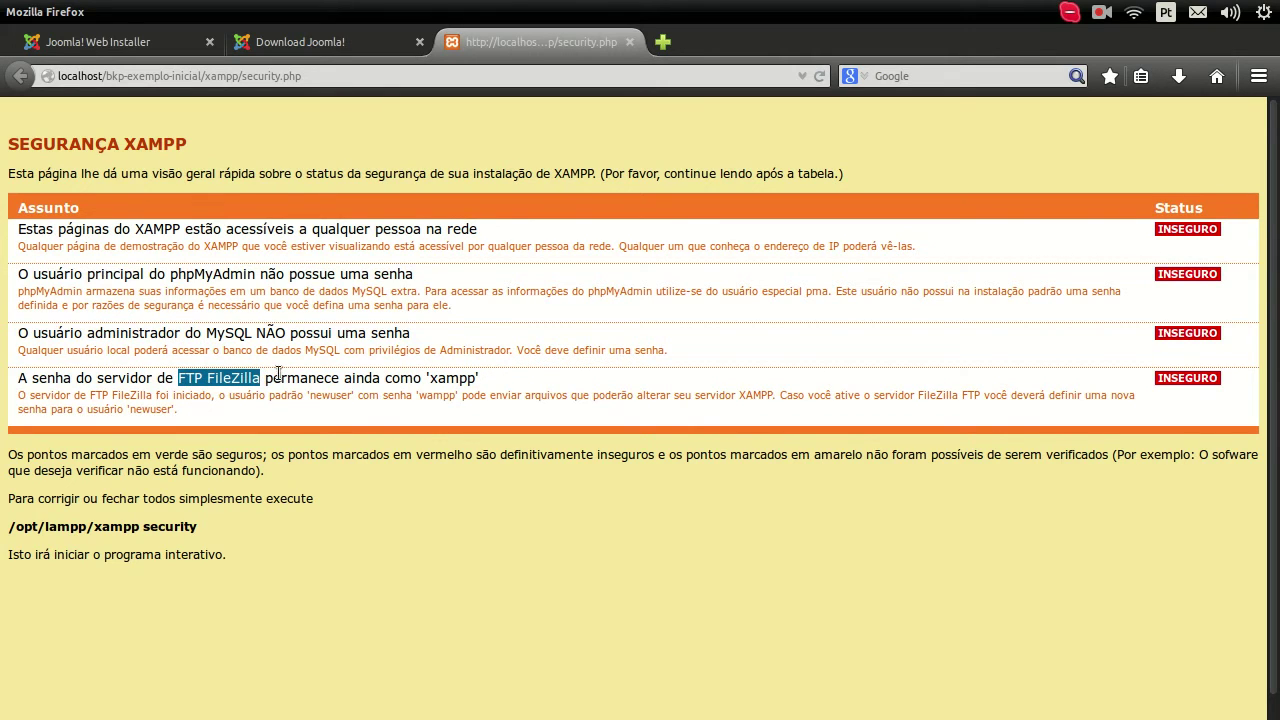
double_click(100, 377)
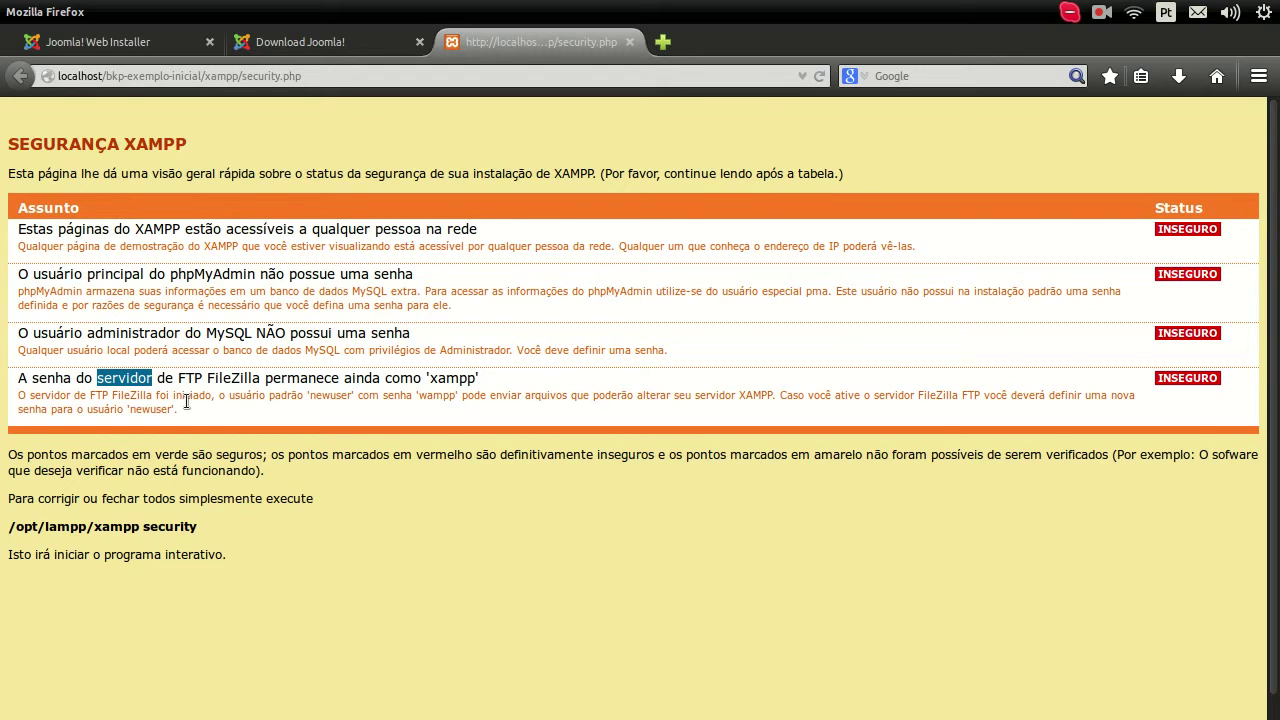
click(220, 510)
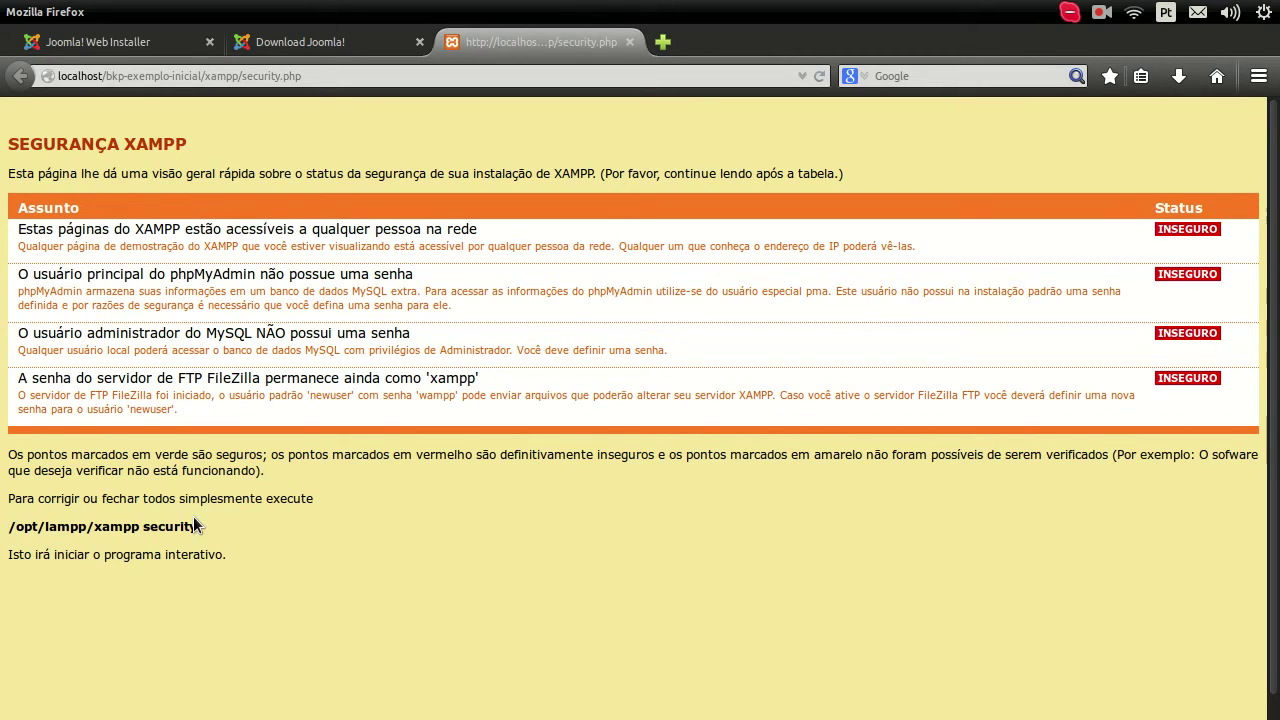
mouse_move(10, 415)
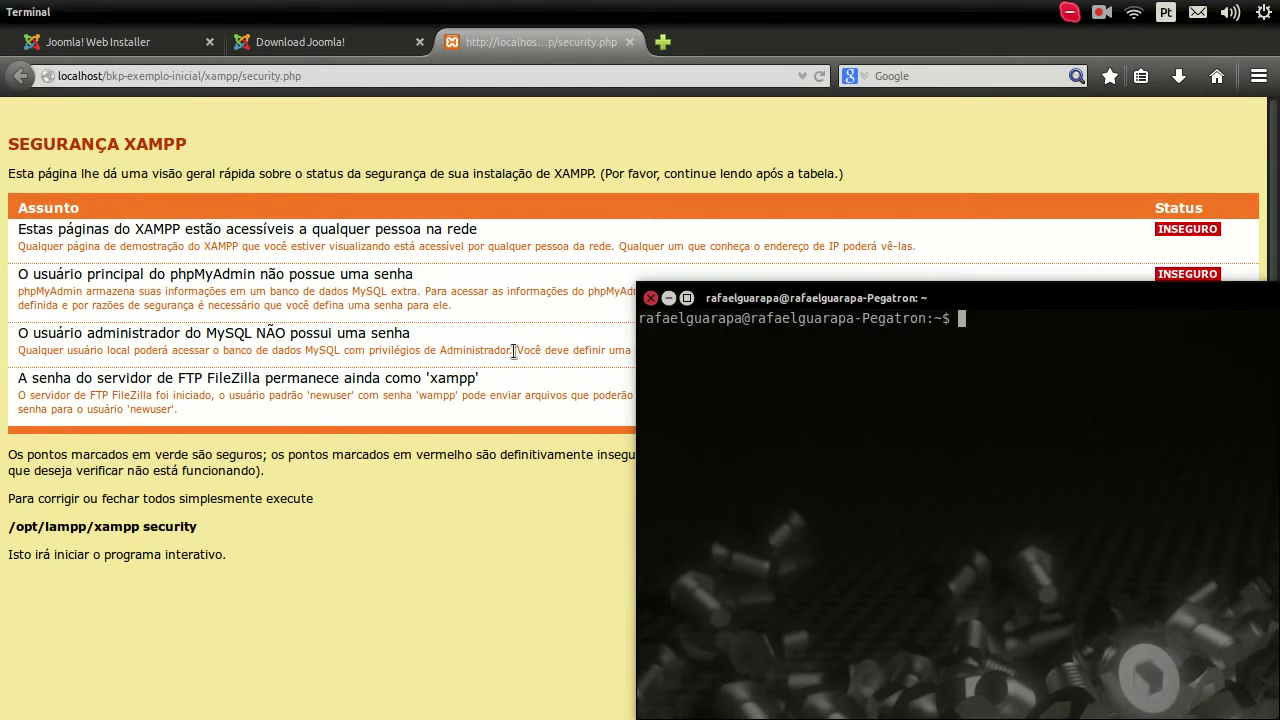
Step: Clear the terminal, recall a previous lampp command and trim its ending
drag(739, 303, 381, 221)
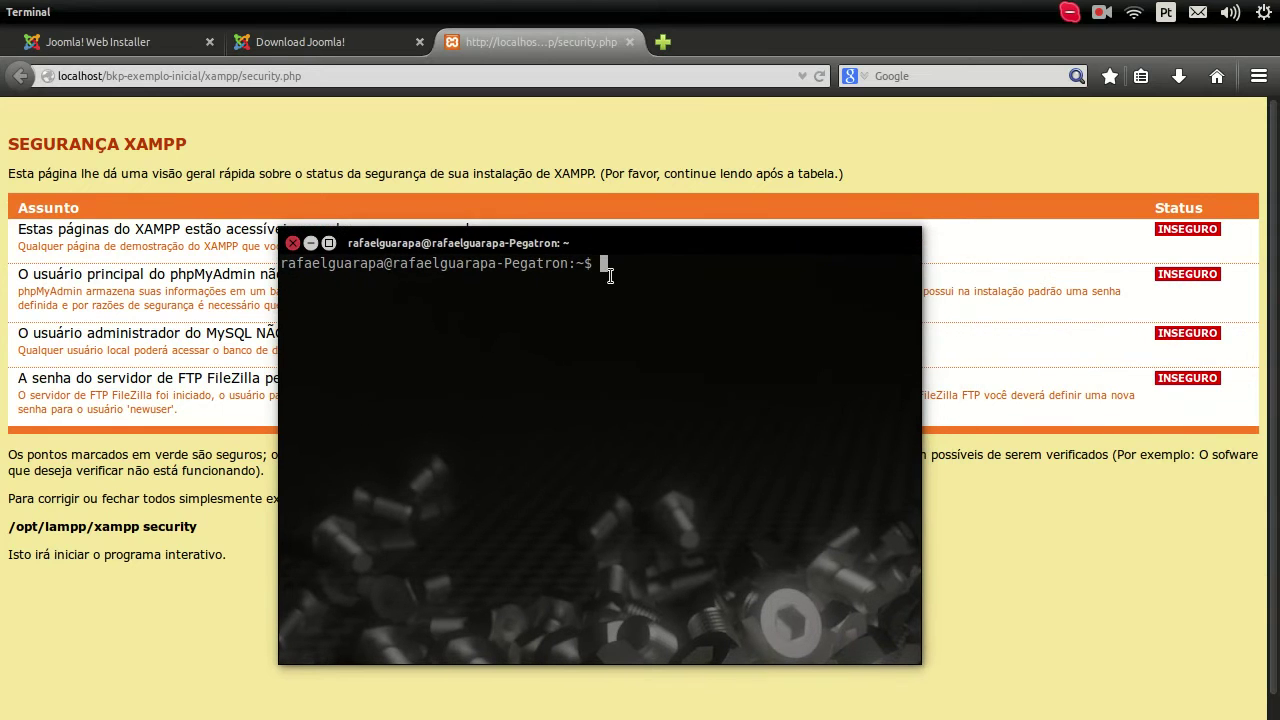
text(clear)
key(Return)
key(Up)
key(Up)
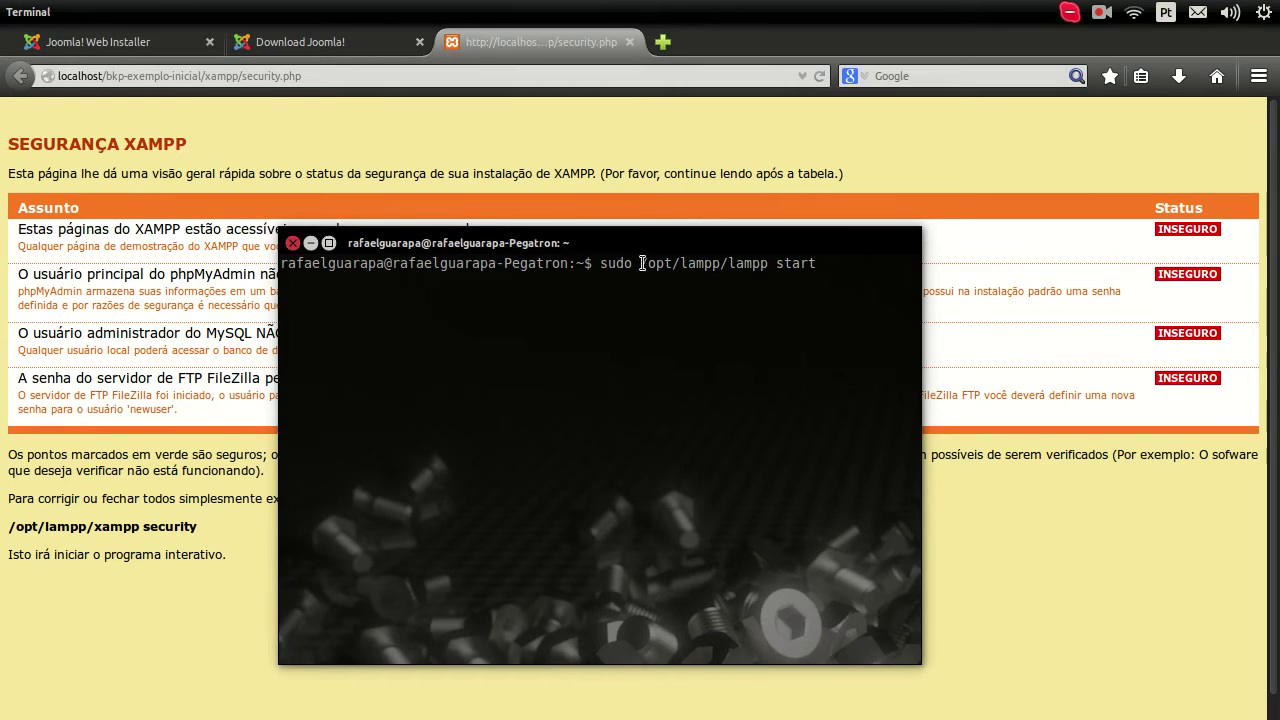
drag(679, 240, 752, 240)
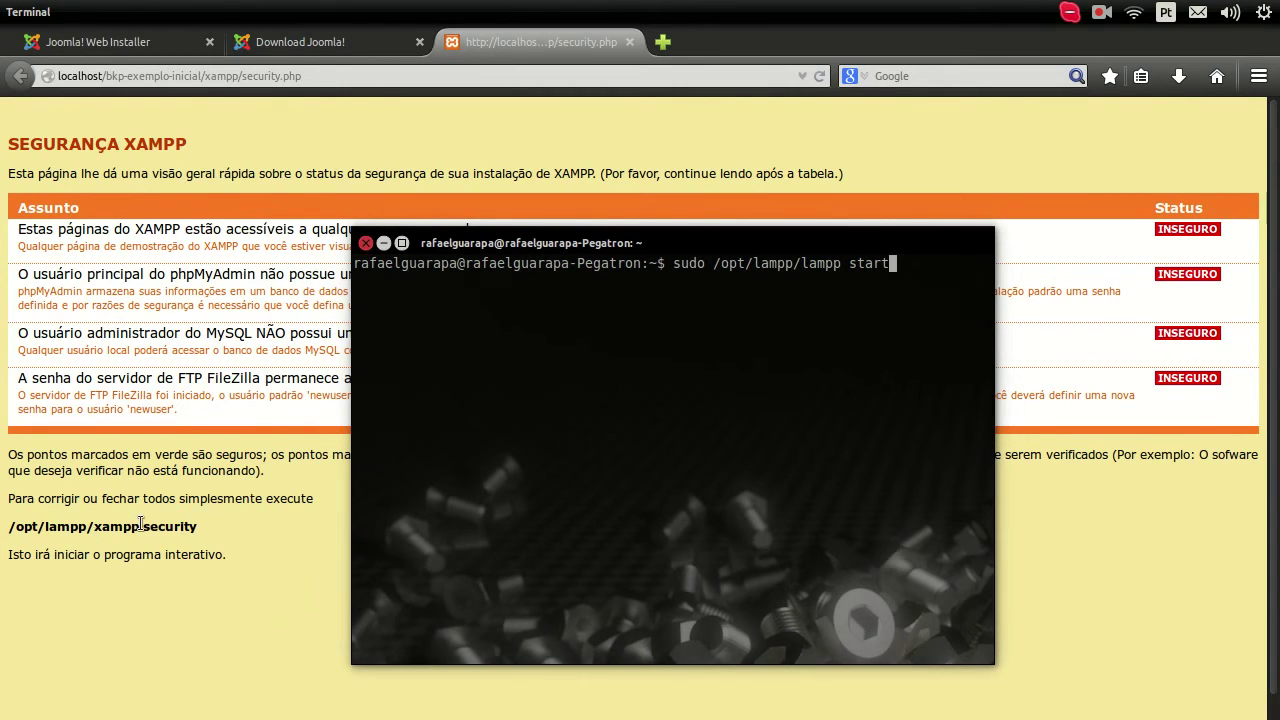
key(BackSpace)
key(BackSpace)
key(BackSpace)
key(BackSpace)
key(BackSpace)
key(BackSpace)
key(BackSpace)
key(BackSpace)
key(BackSpace)
key(BackSpace)
key(BackSpace)
Step: Complete and run sudo /opt/lampp/xampp security, submitting the administrator password twice
text(xampp sec)
text(rity)
key(Return)
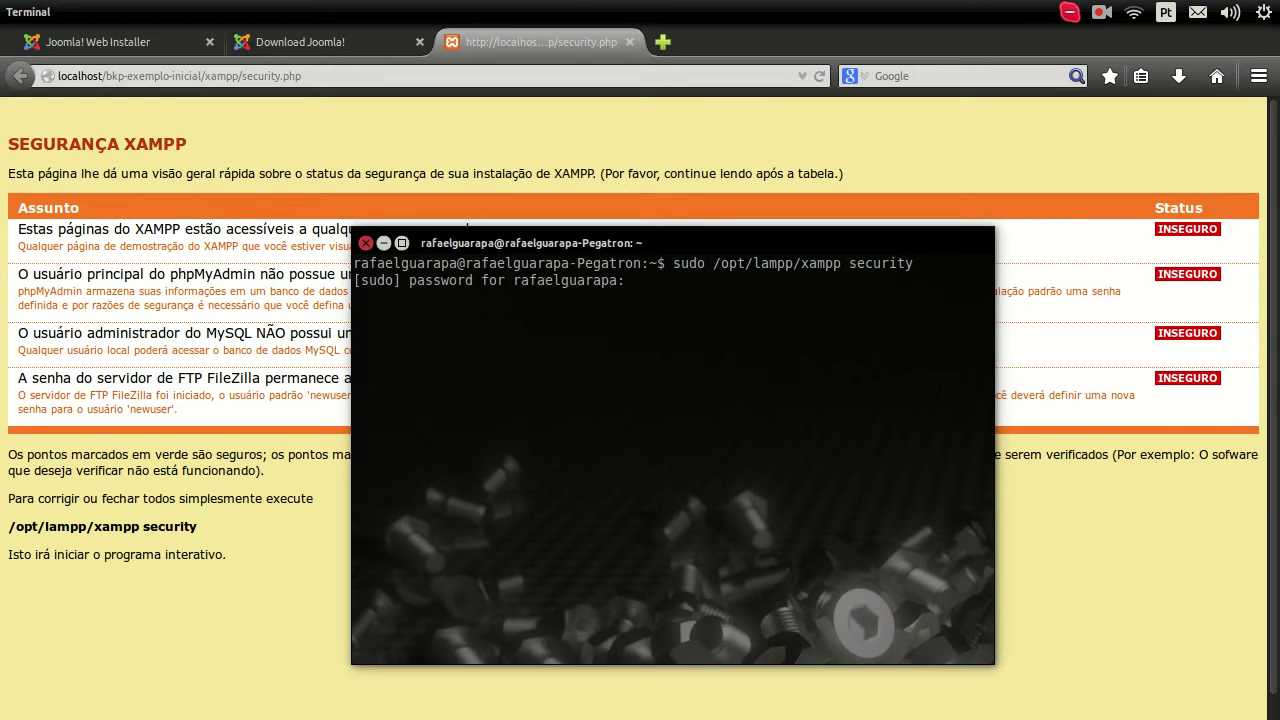
key(Return)
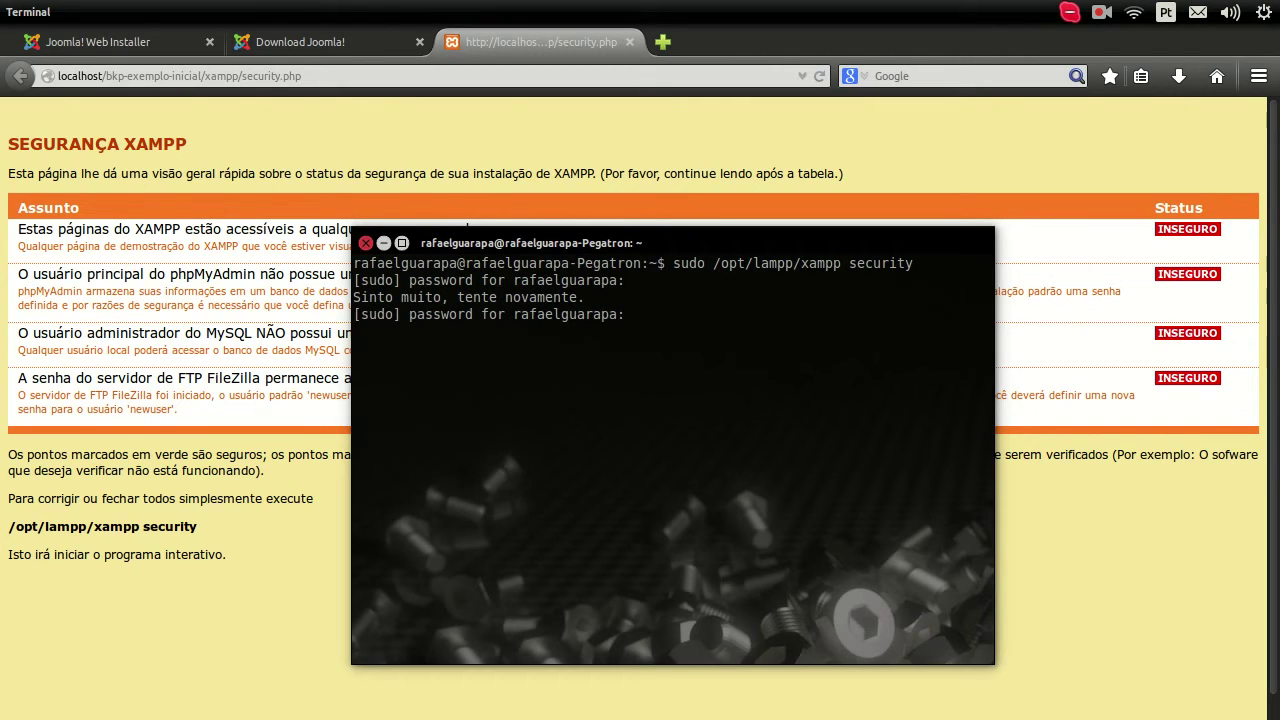
key(Return)
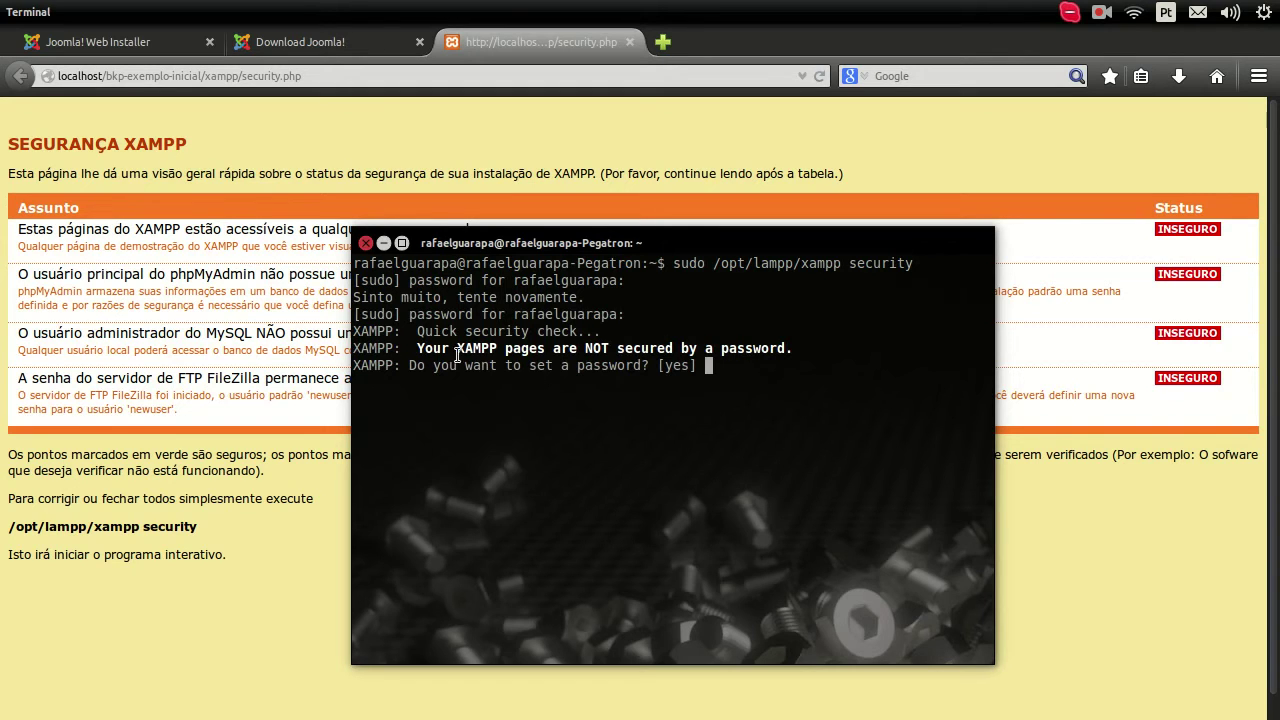
Step: Highlight the Quick security check line and the warning that XAMPP pages lack a password
drag(417, 337, 592, 331)
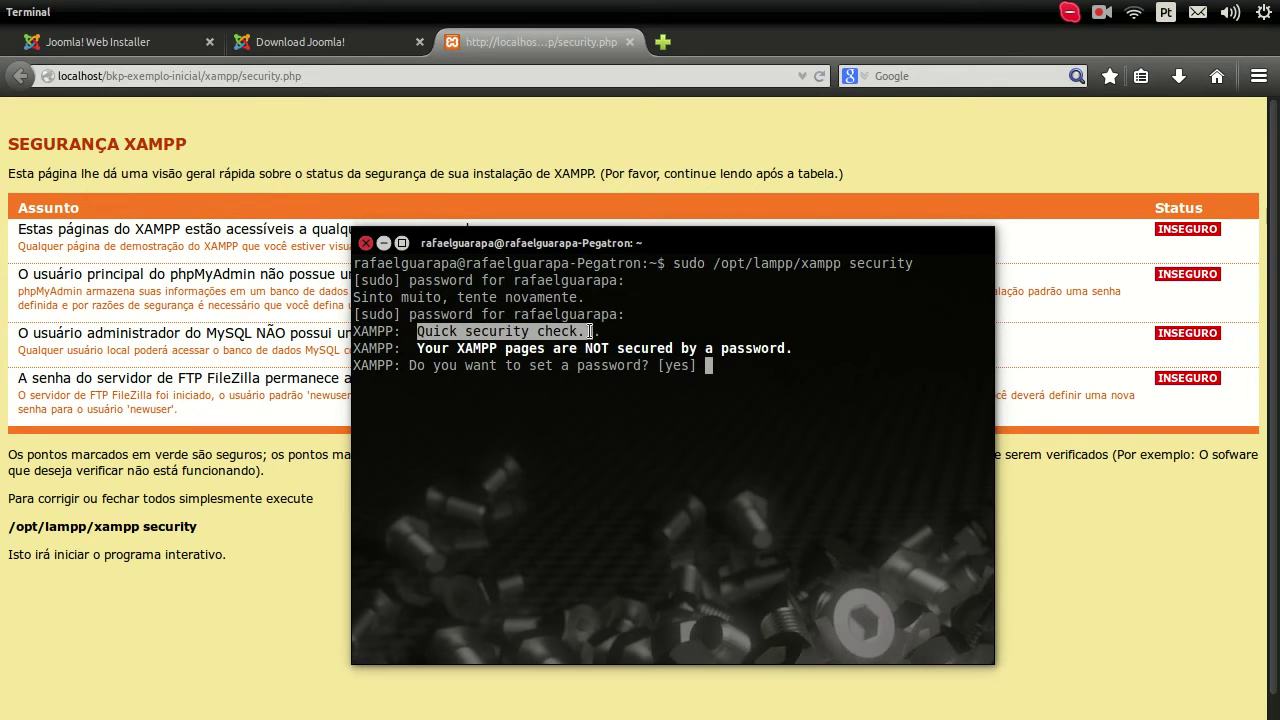
click(452, 352)
drag(544, 350, 457, 365)
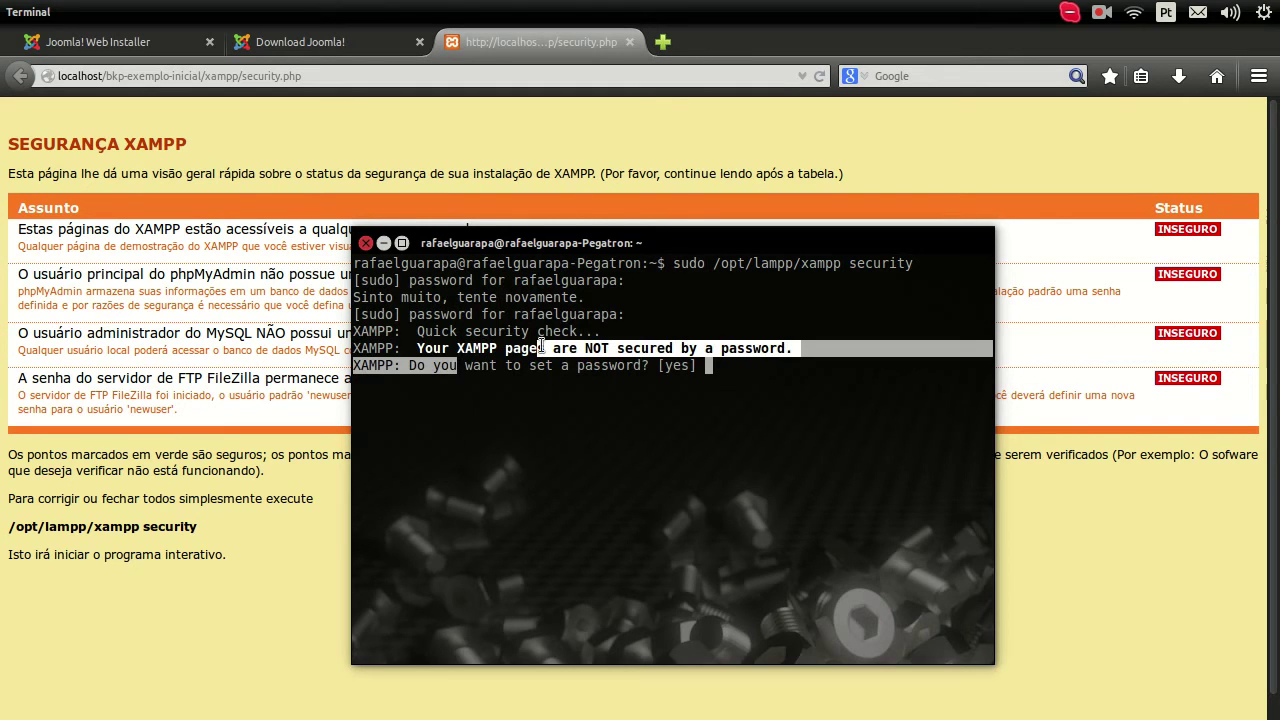
click(718, 366)
drag(734, 243, 881, 197)
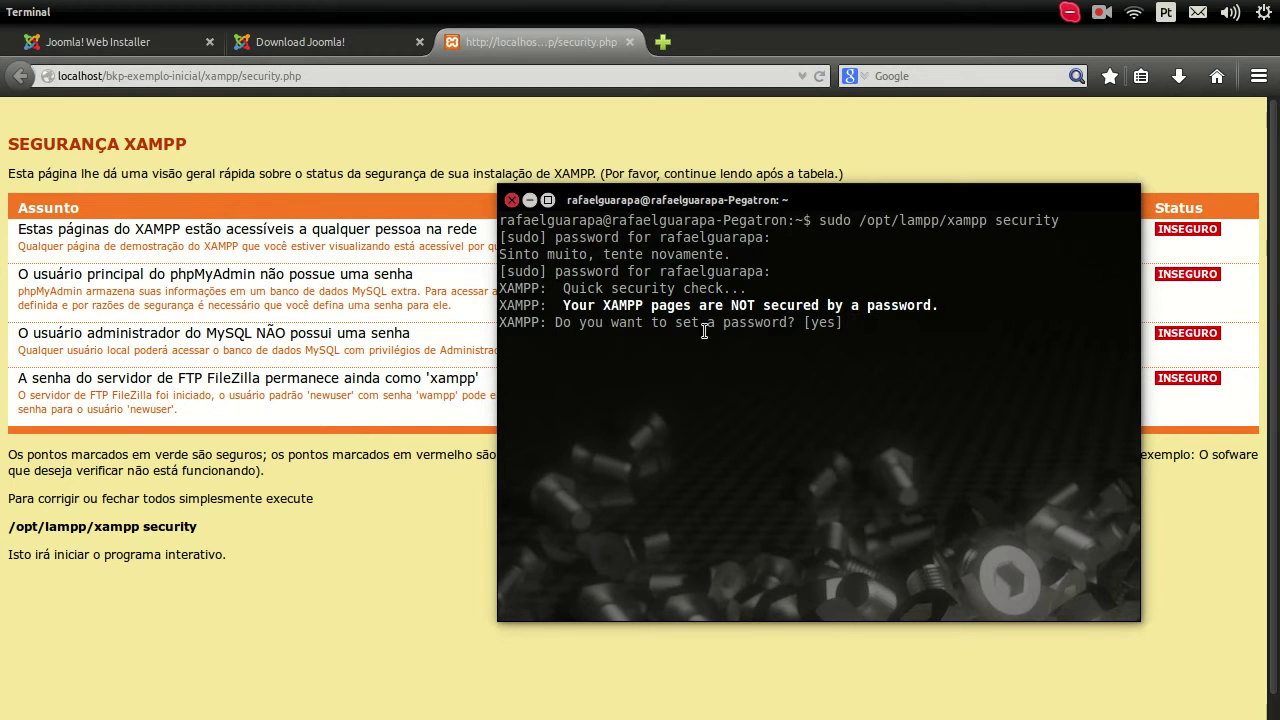
Step: Answer 'no' to the XAMPP pages password, read the MySQL network warning, and bring Firefox forward
text(no)
key(Return)
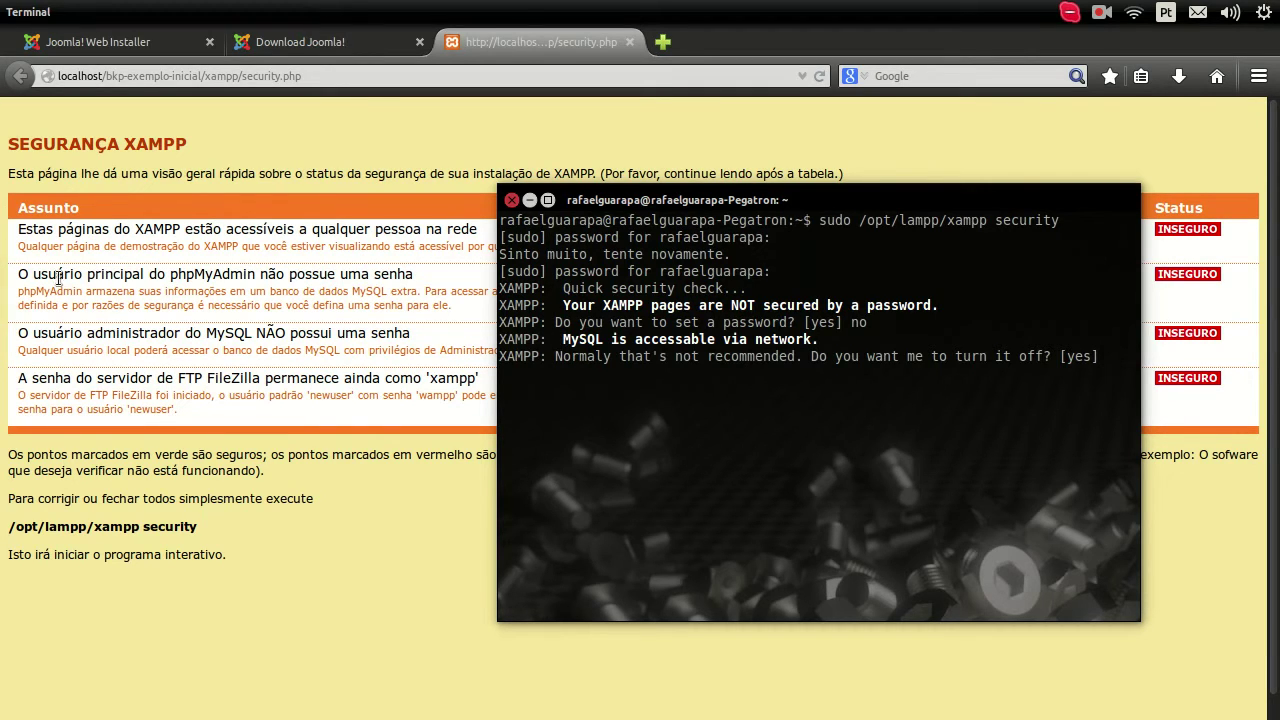
drag(562, 340, 818, 339)
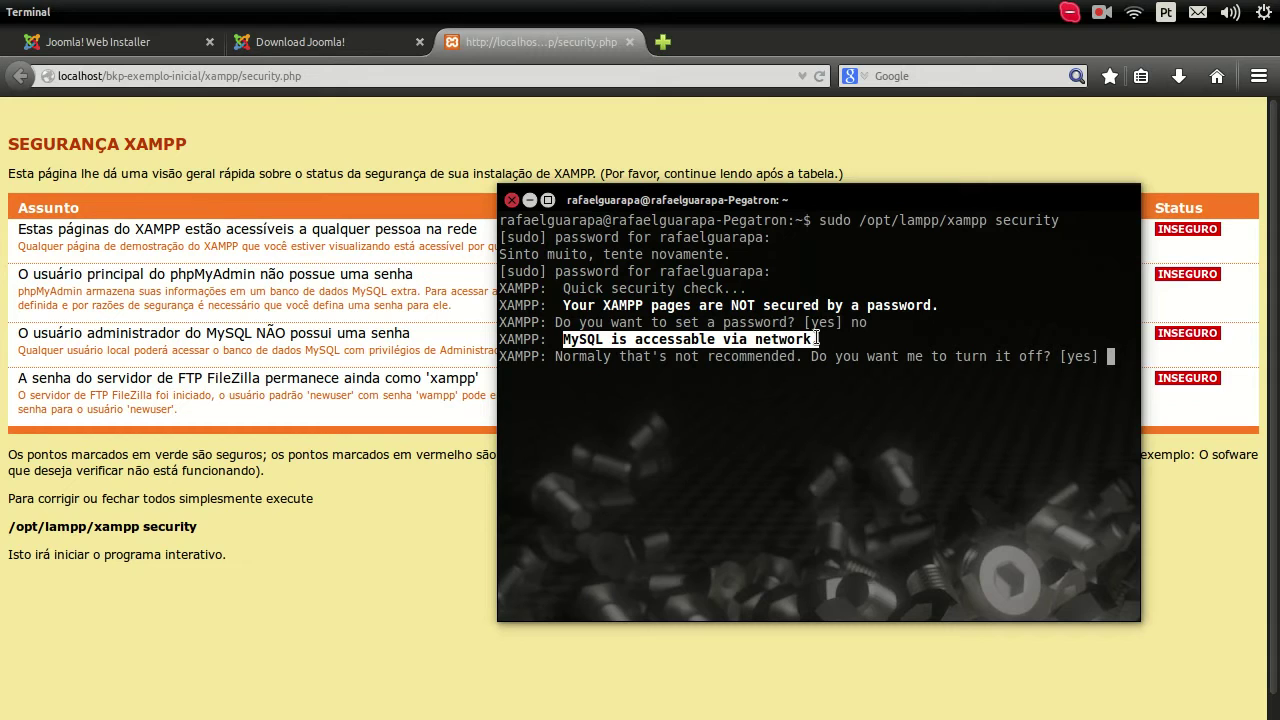
click(1106, 360)
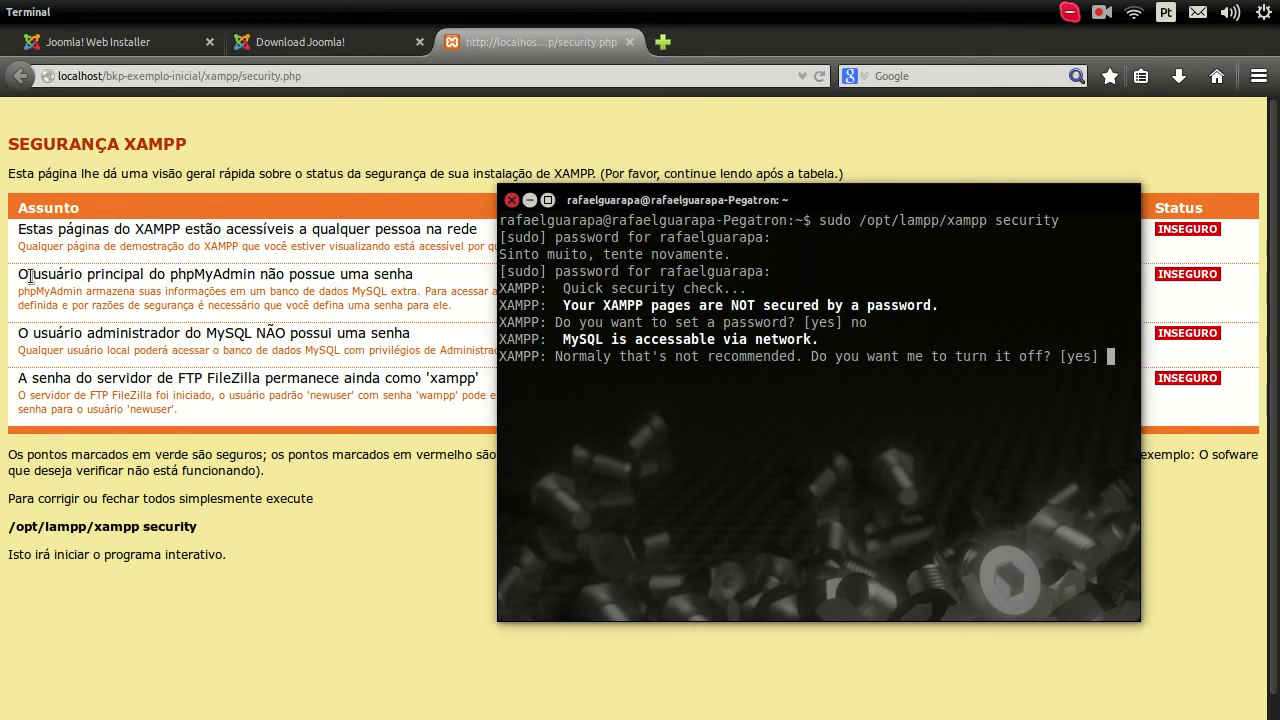
click(31, 277)
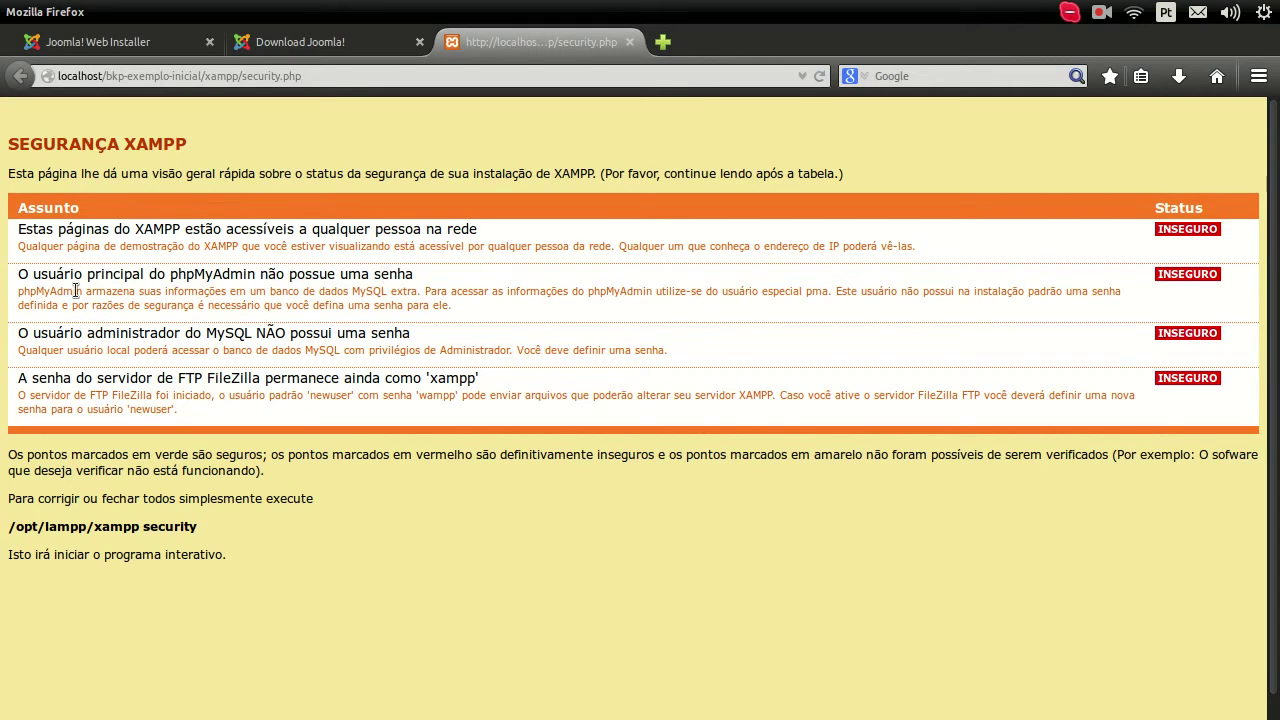
Step: Read the phpMyAdmin warning row, highlighting phpMyAdmin, MySQL, the data-access sentence and the pma user
drag(19, 287, 85, 290)
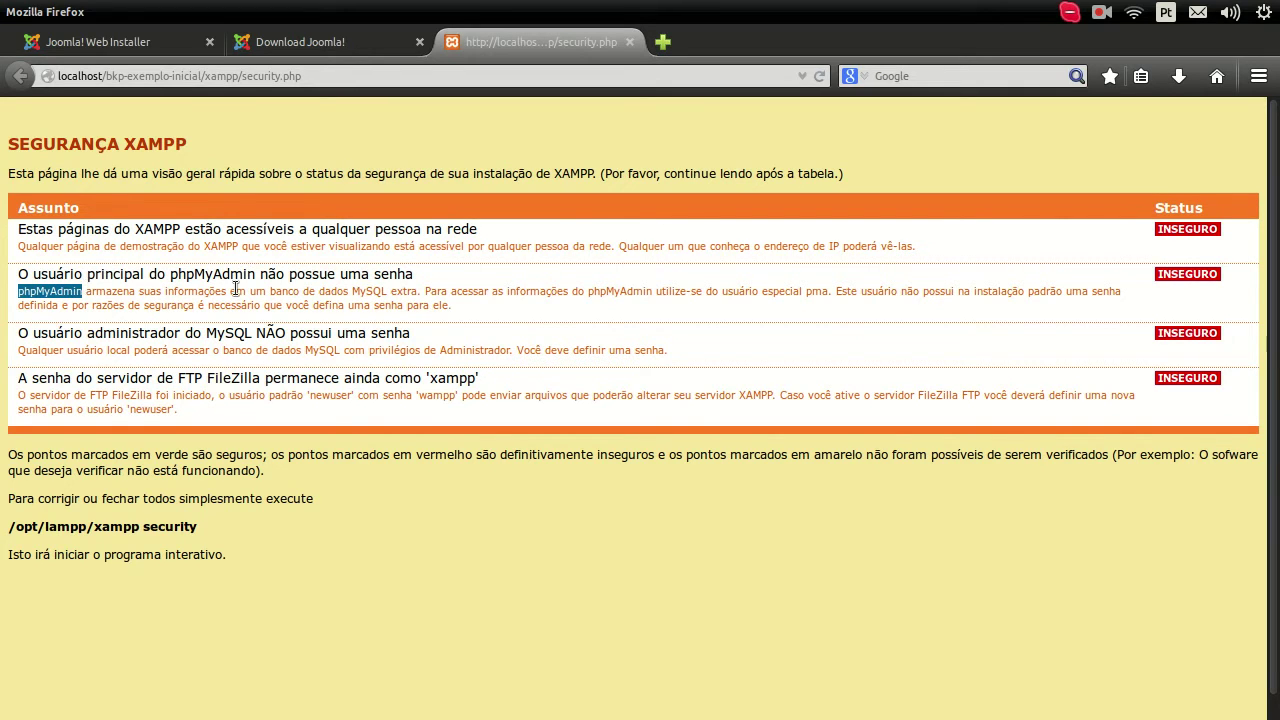
click(368, 291)
double_click(368, 291)
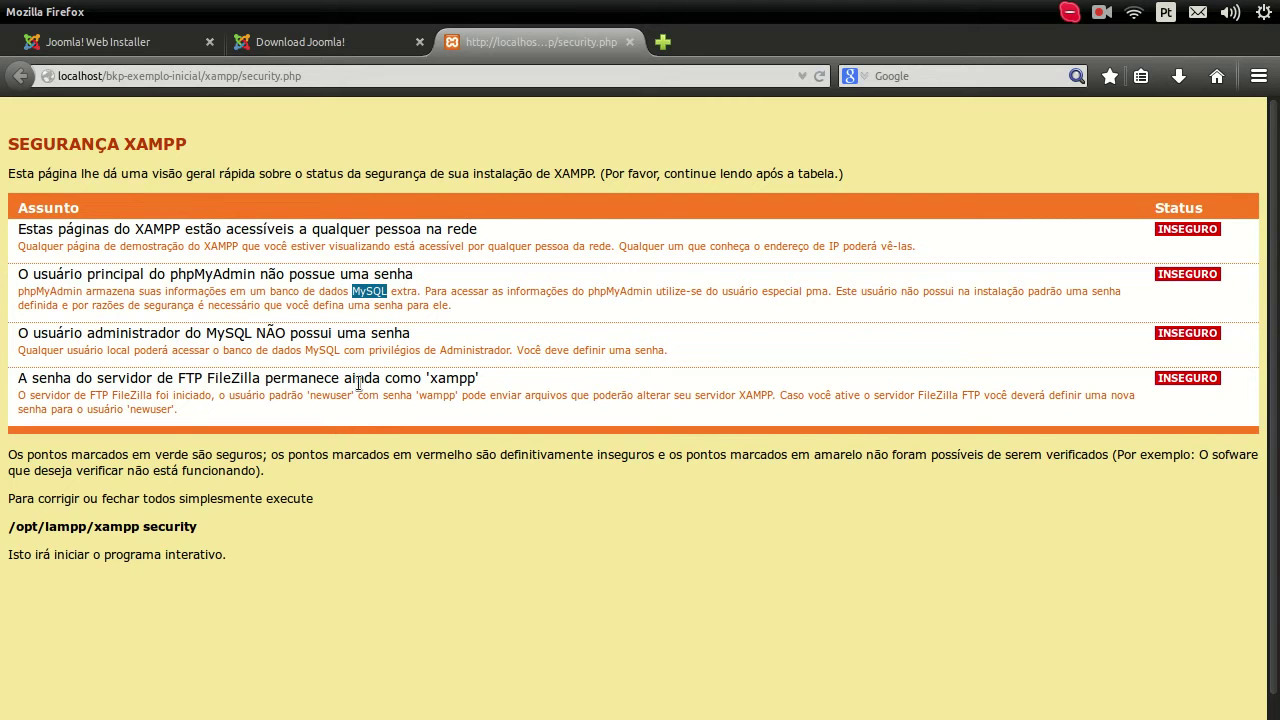
click(431, 291)
drag(431, 291, 652, 289)
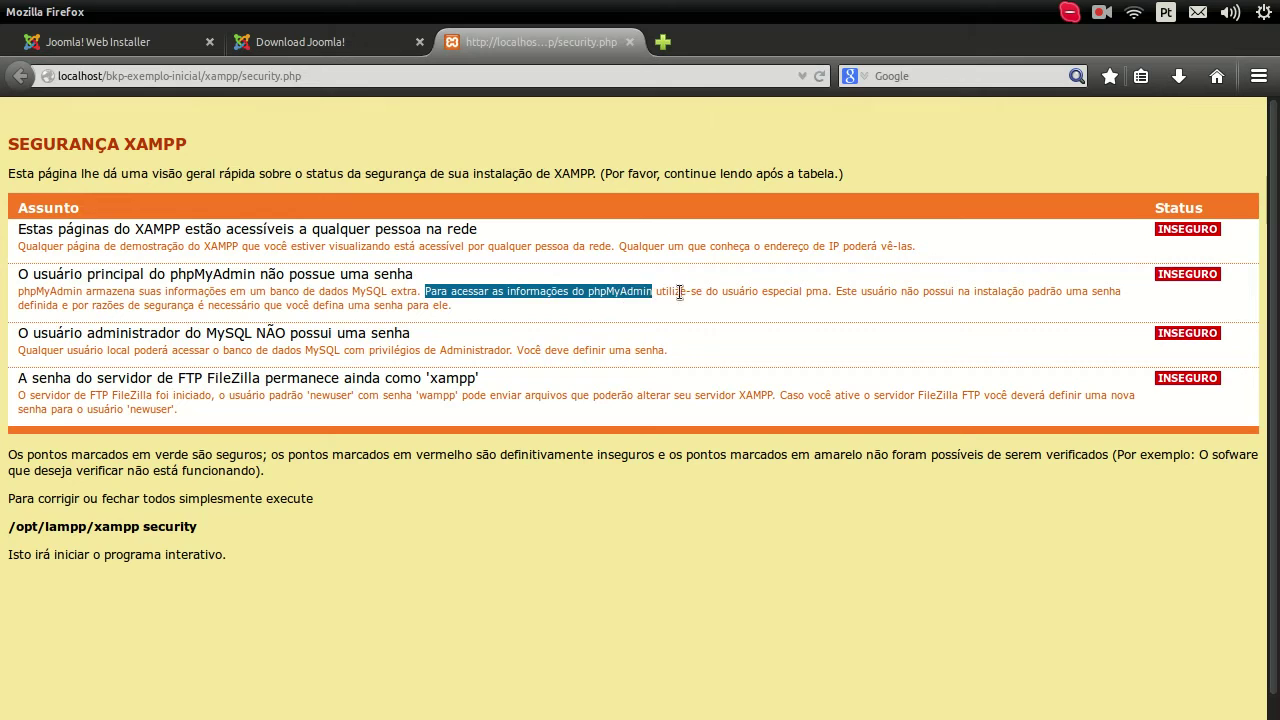
double_click(824, 290)
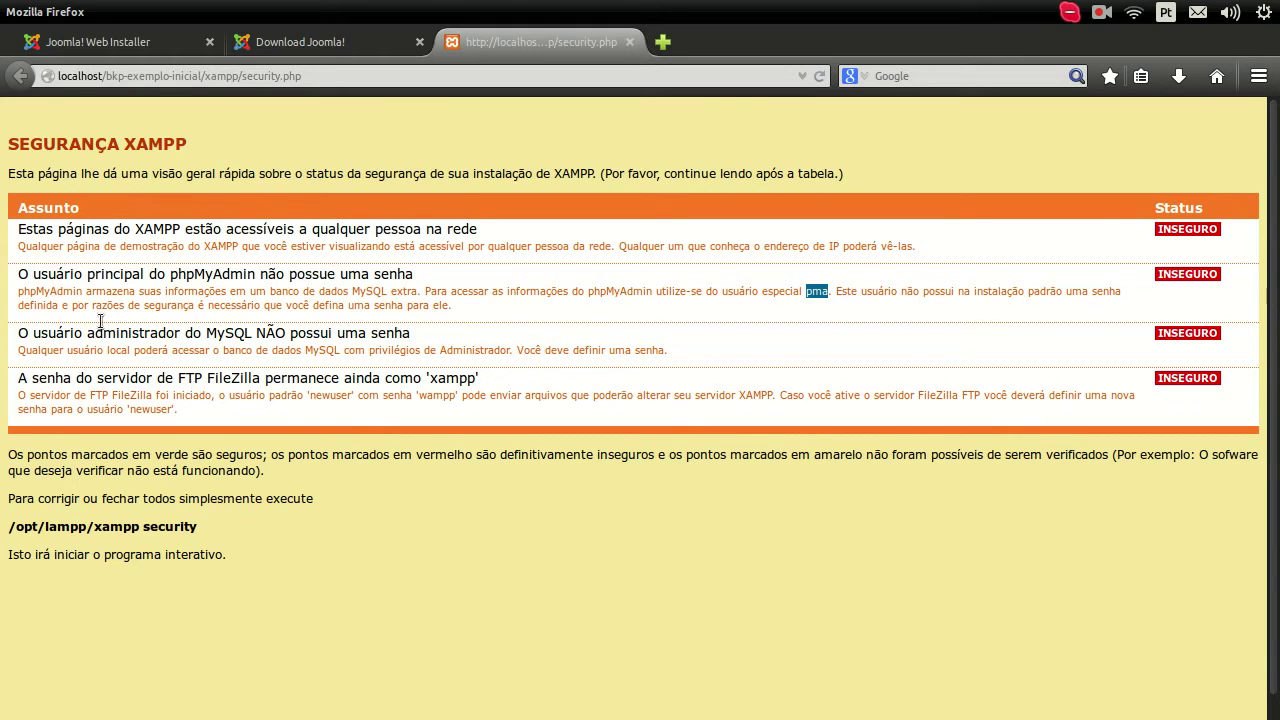
Step: Launch FileZilla, focus its username field, then close it to return to the browser
mouse_move(5, 265)
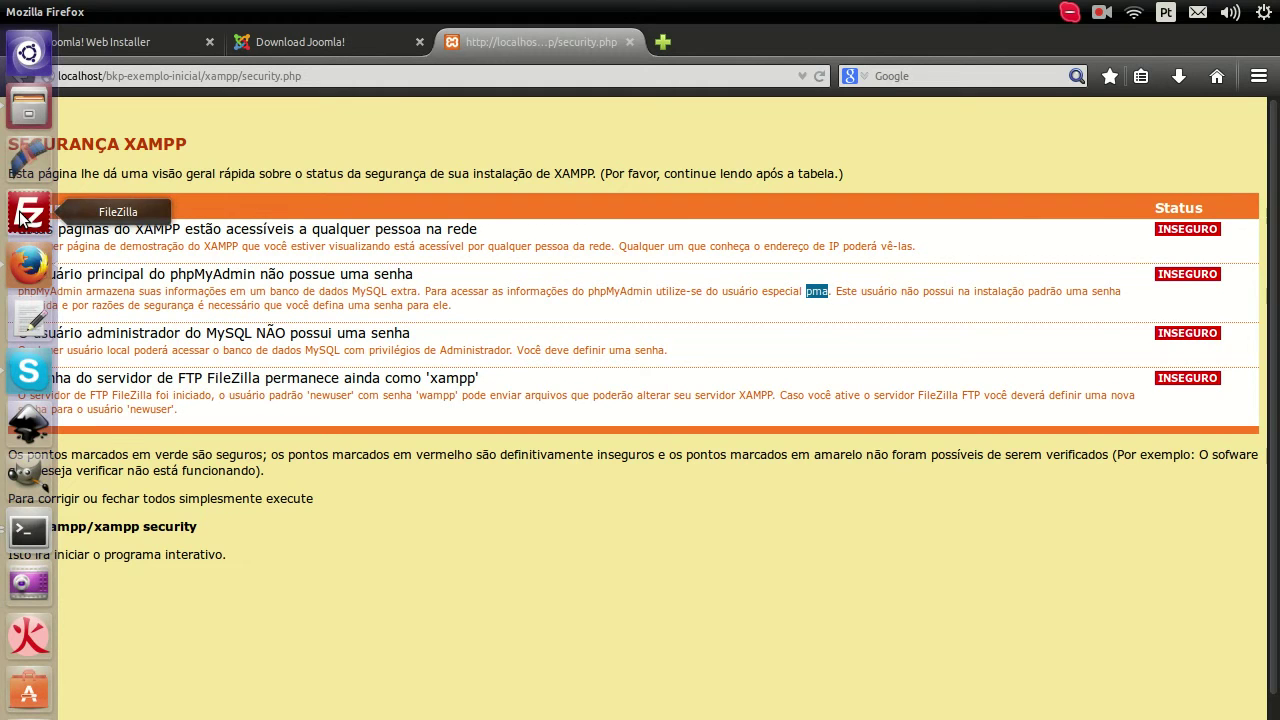
click(20, 218)
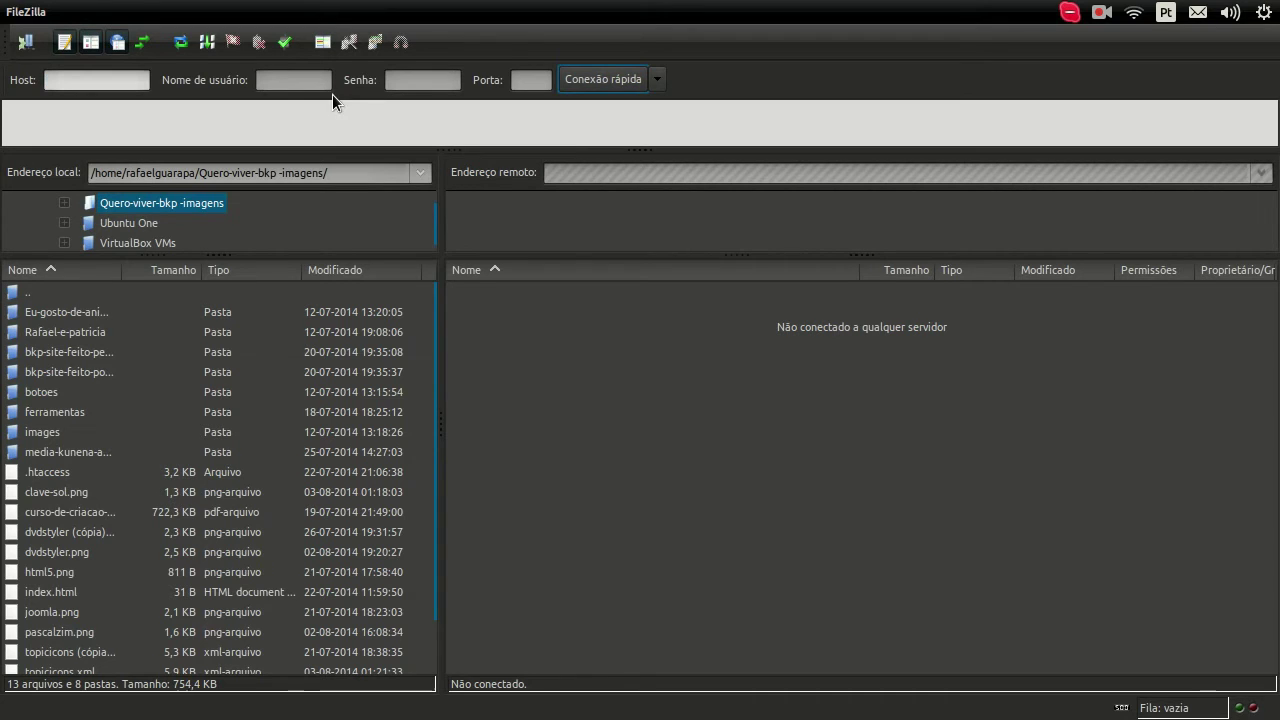
click(273, 82)
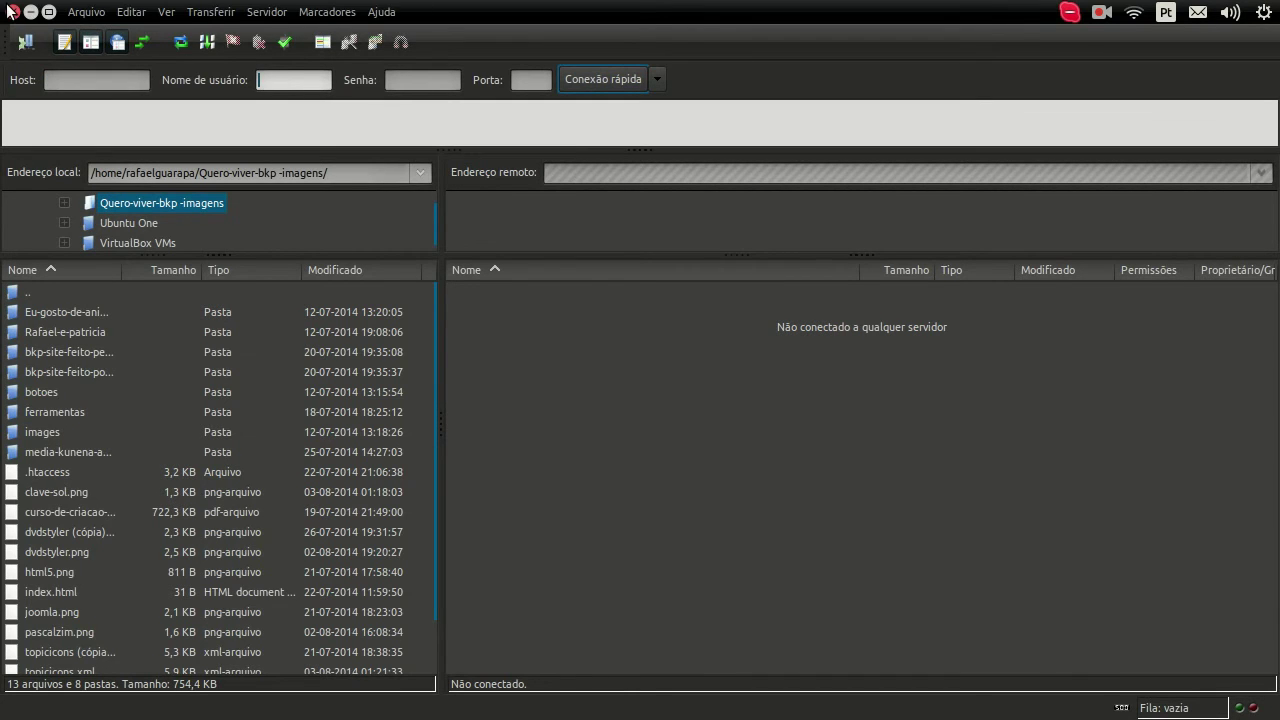
click(11, 11)
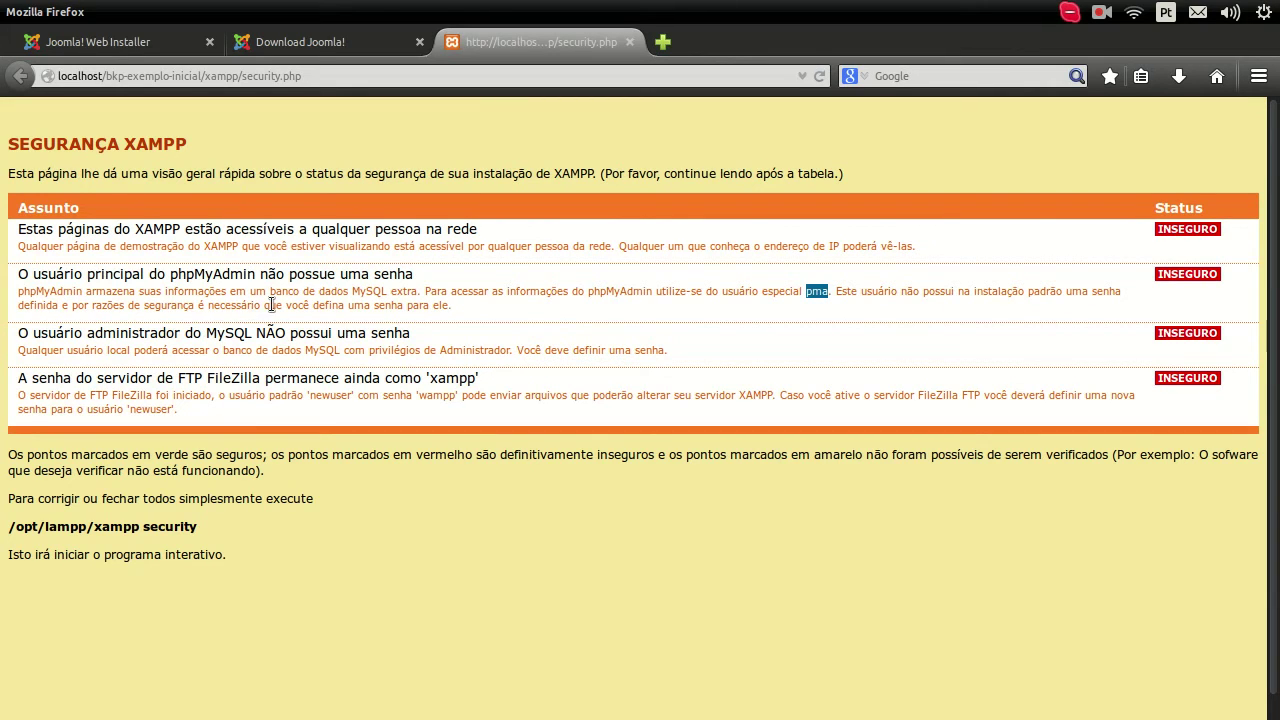
Step: Highlight the sentence saying pma has no password, then bring the terminal back in front
drag(462, 303, 837, 291)
mouse_move(8, 300)
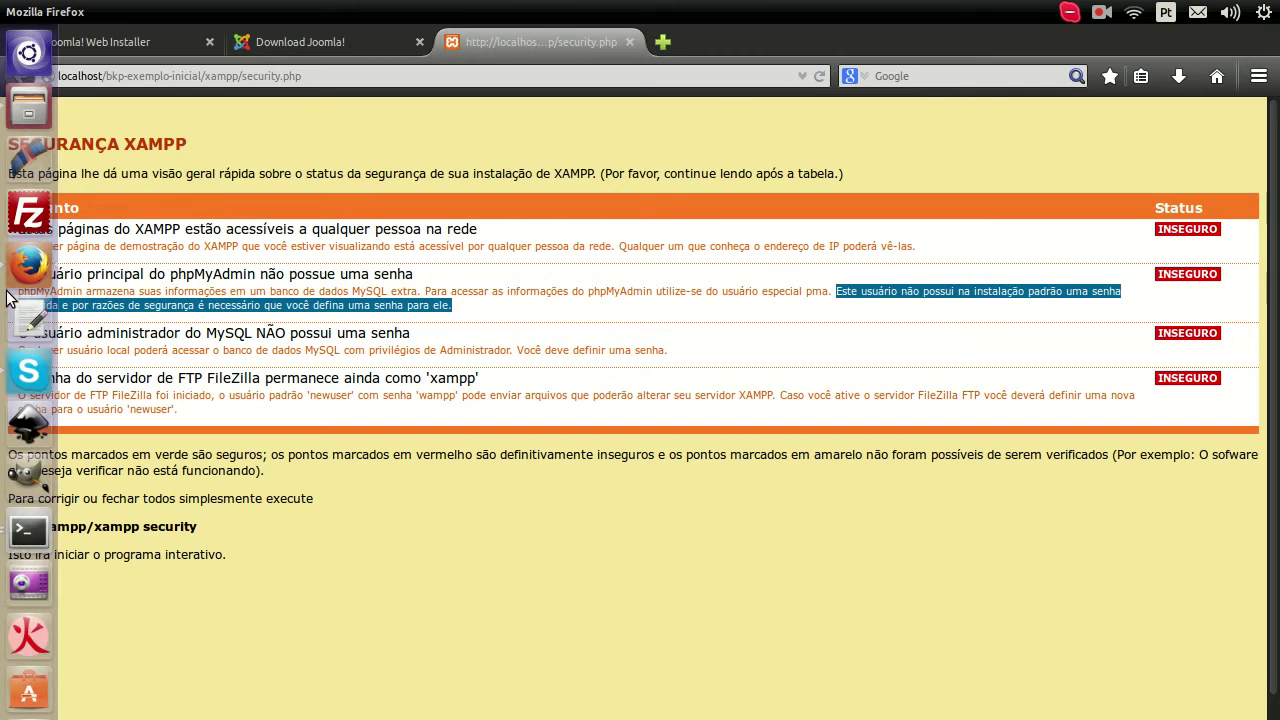
click(27, 540)
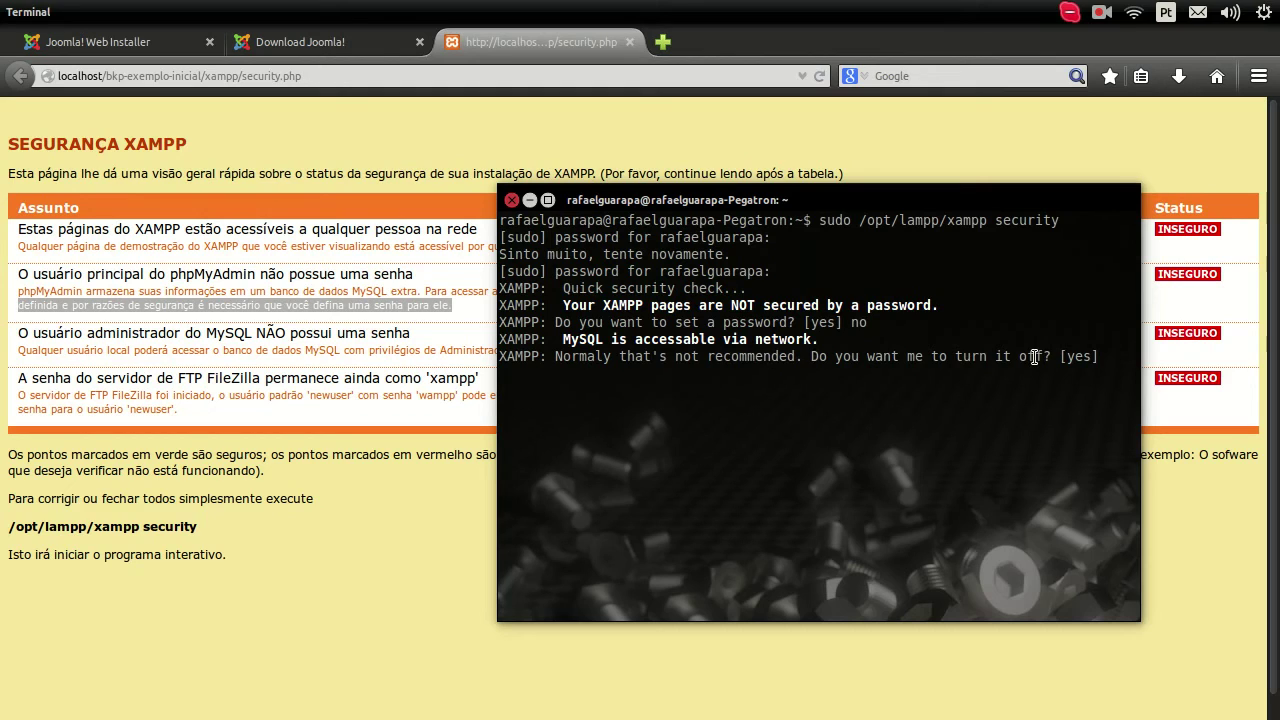
Step: Answer yes to turn off MySQL network access, then read the warning about user pma
text(yes)
key(Return)
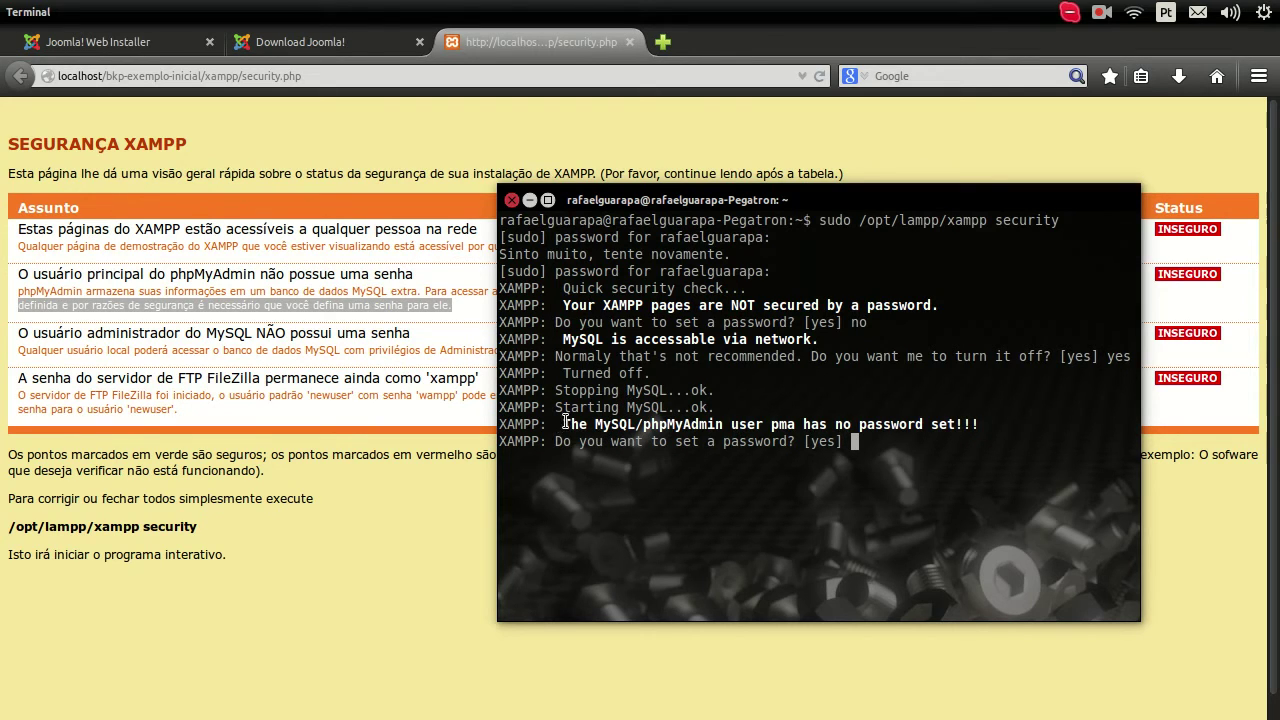
double_click(747, 426)
click(788, 428)
double_click(783, 425)
click(910, 452)
Step: Answer yes to setting a password for the phpMyAdmin user pma
drag(677, 444, 792, 444)
click(867, 444)
text(yes)
key(Return)
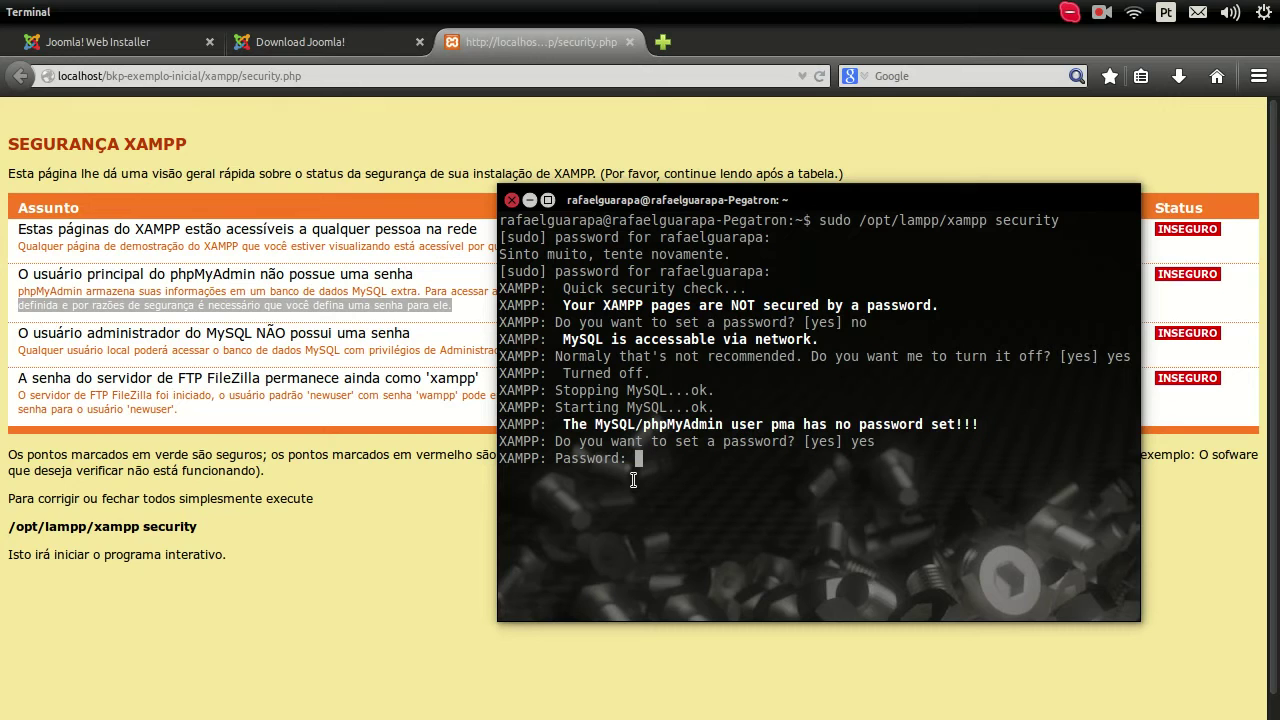
mouse_move(8, 488)
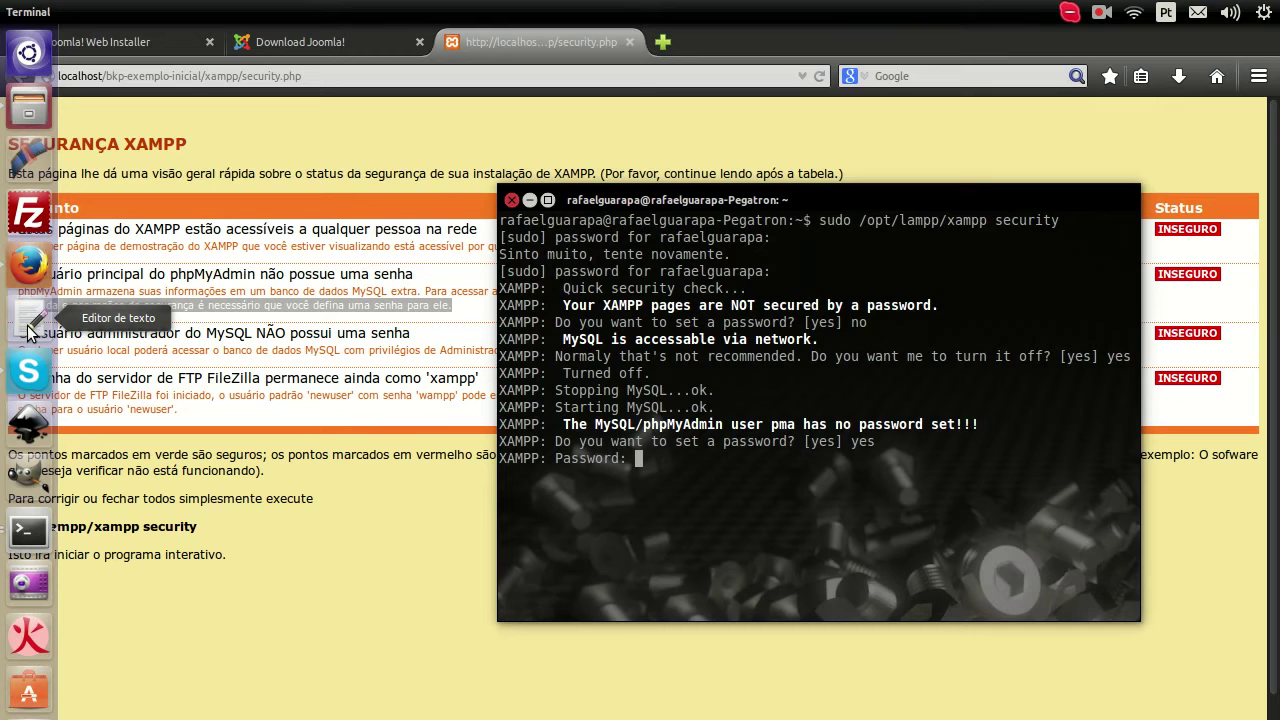
Step: Open a new gedit document below the terminal and type a trial username and password draft
click(28, 328)
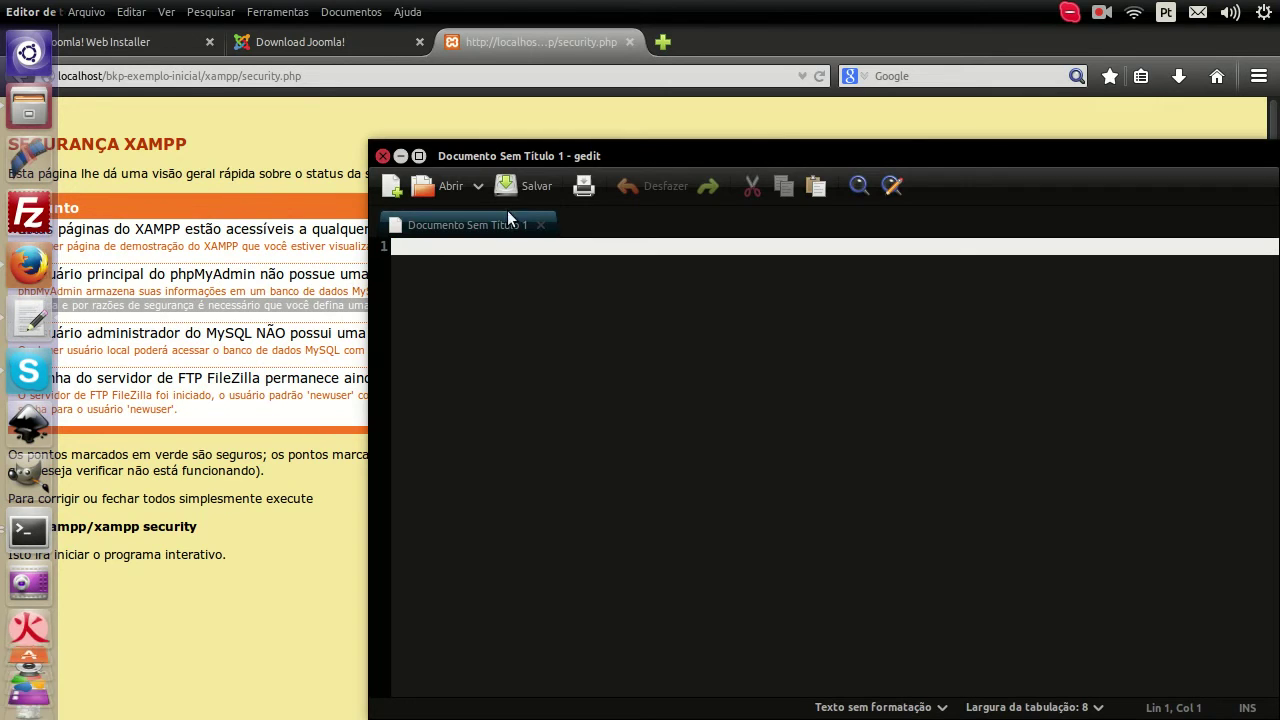
drag(550, 142, 475, 257)
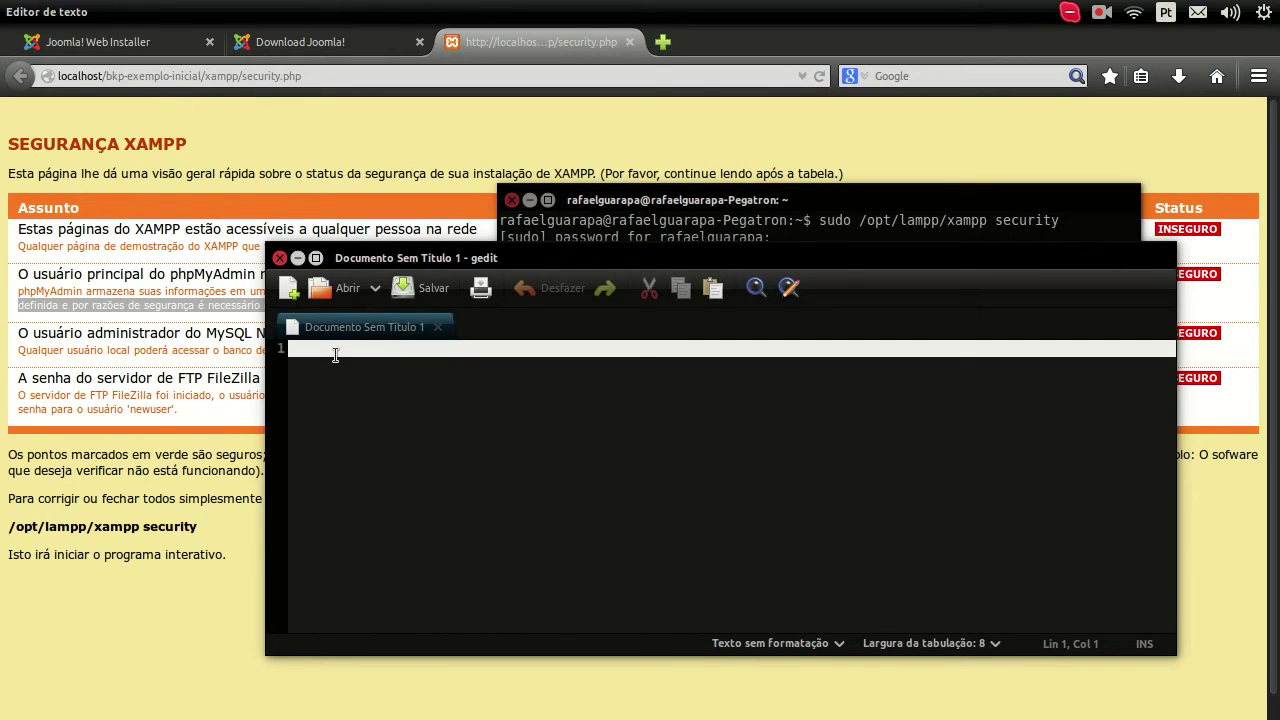
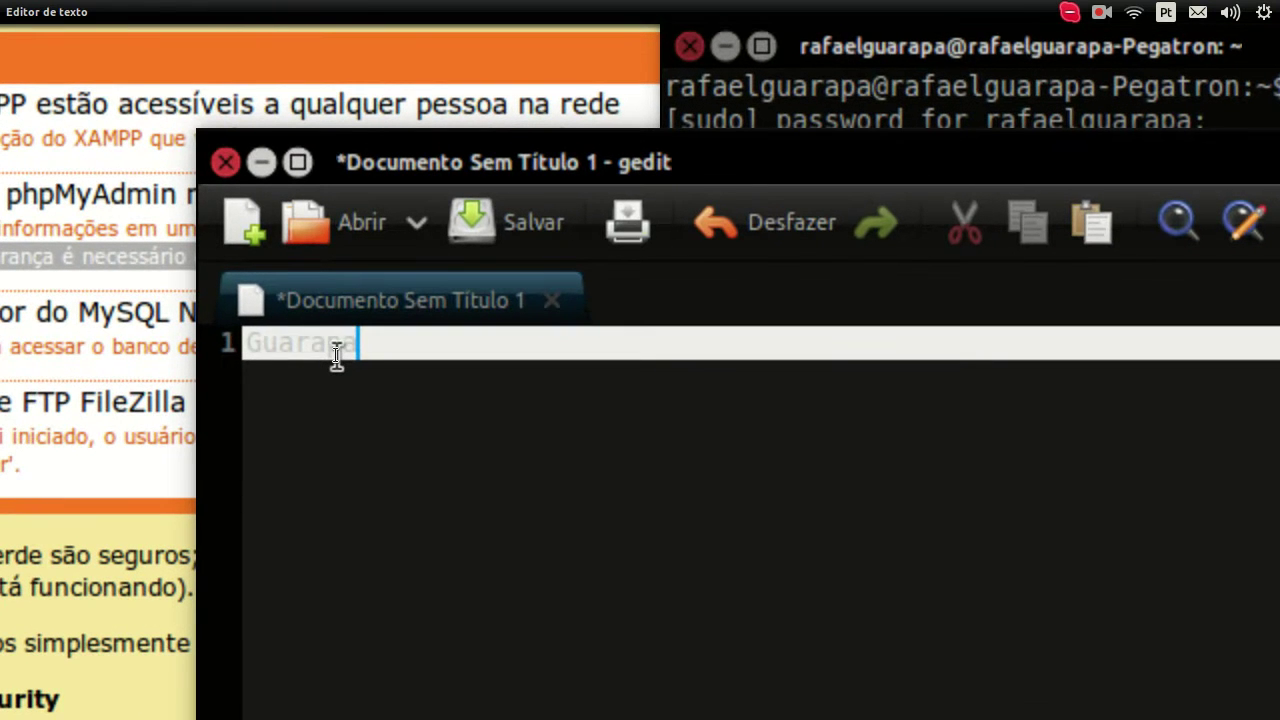
key(Return)
key(Return)
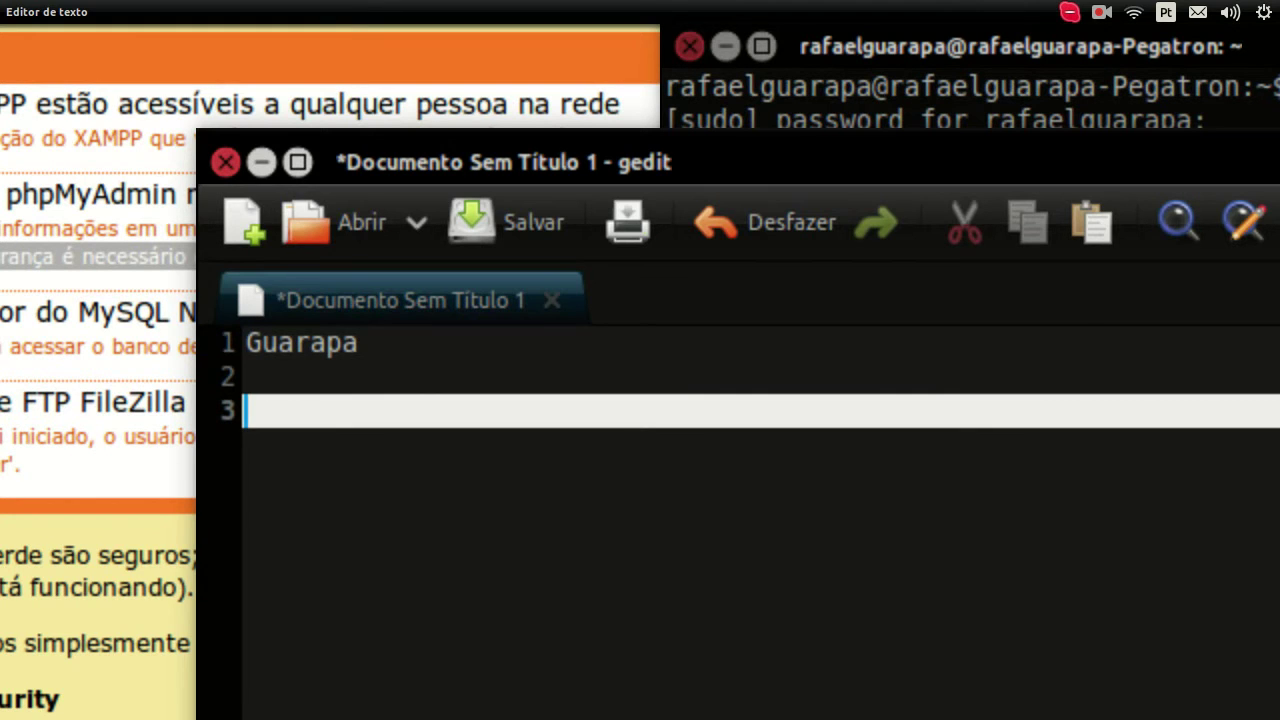
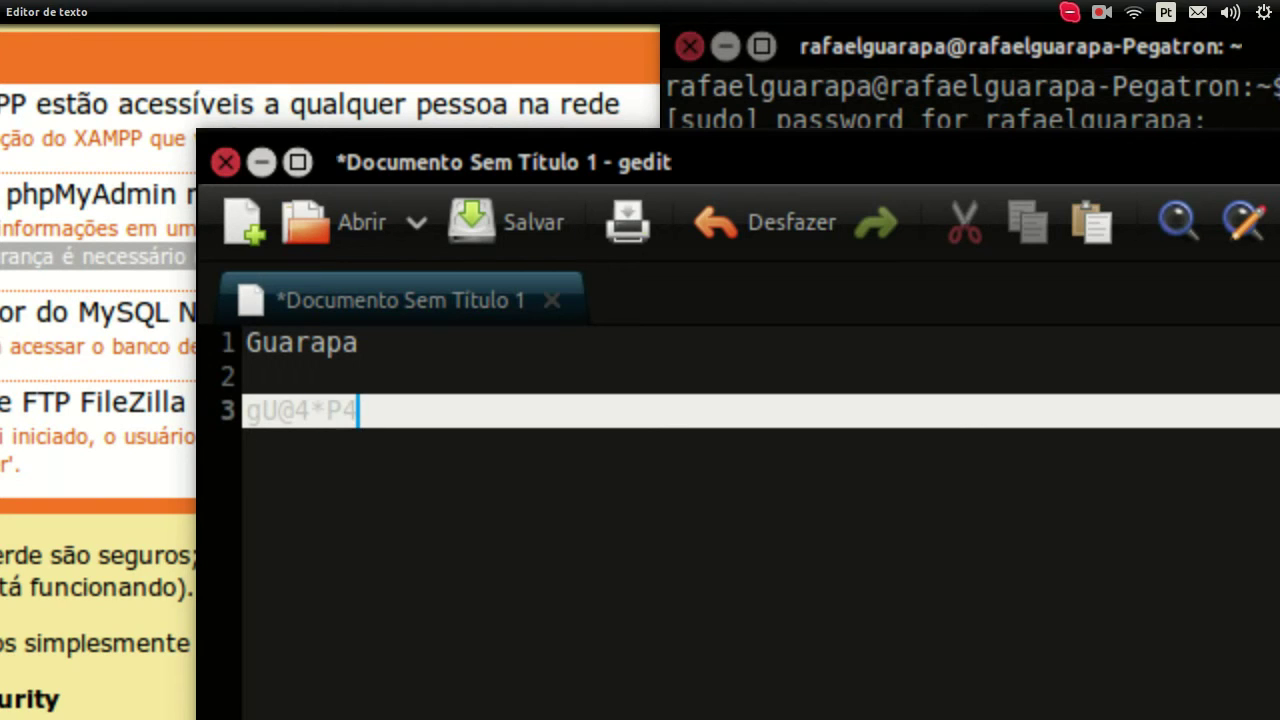
Step: Select all the draft text and delete it, leaving the document empty
key(Left)
key(Left)
key(shift+Left)
key(shift+Left)
key(shift+Left)
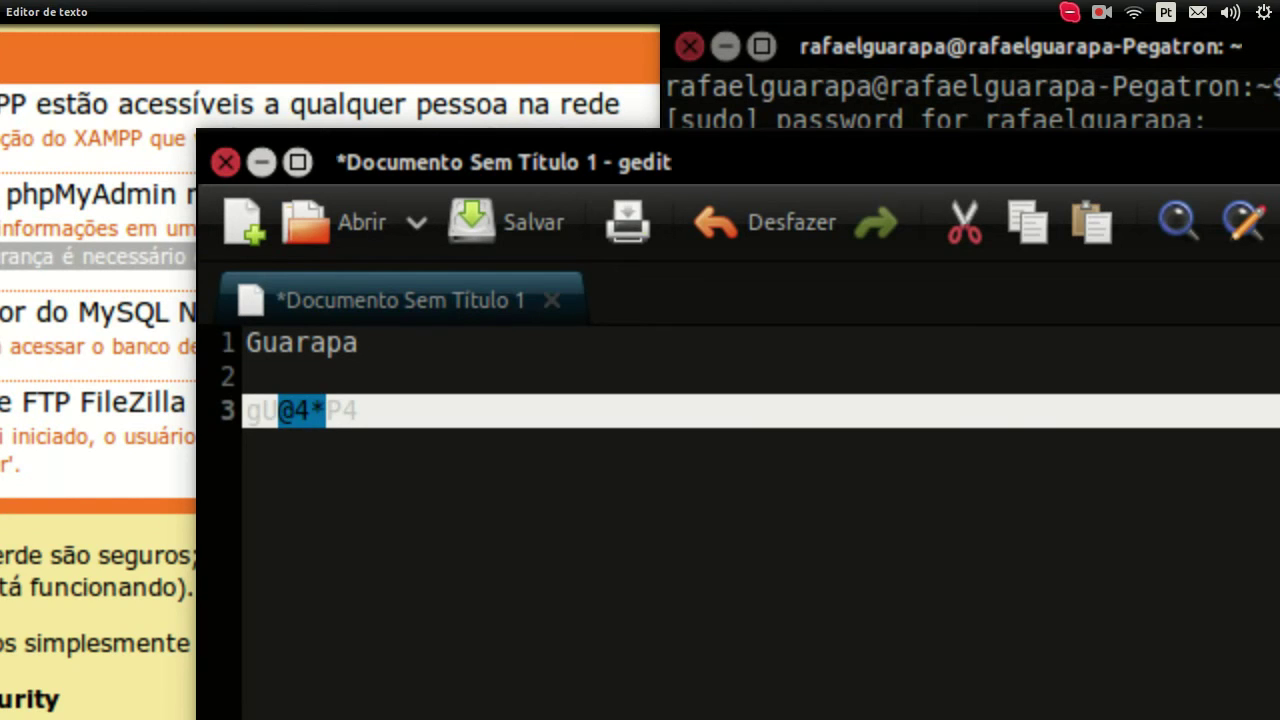
key(Right)
key(Left)
key(Left)
key(Left)
key(Left)
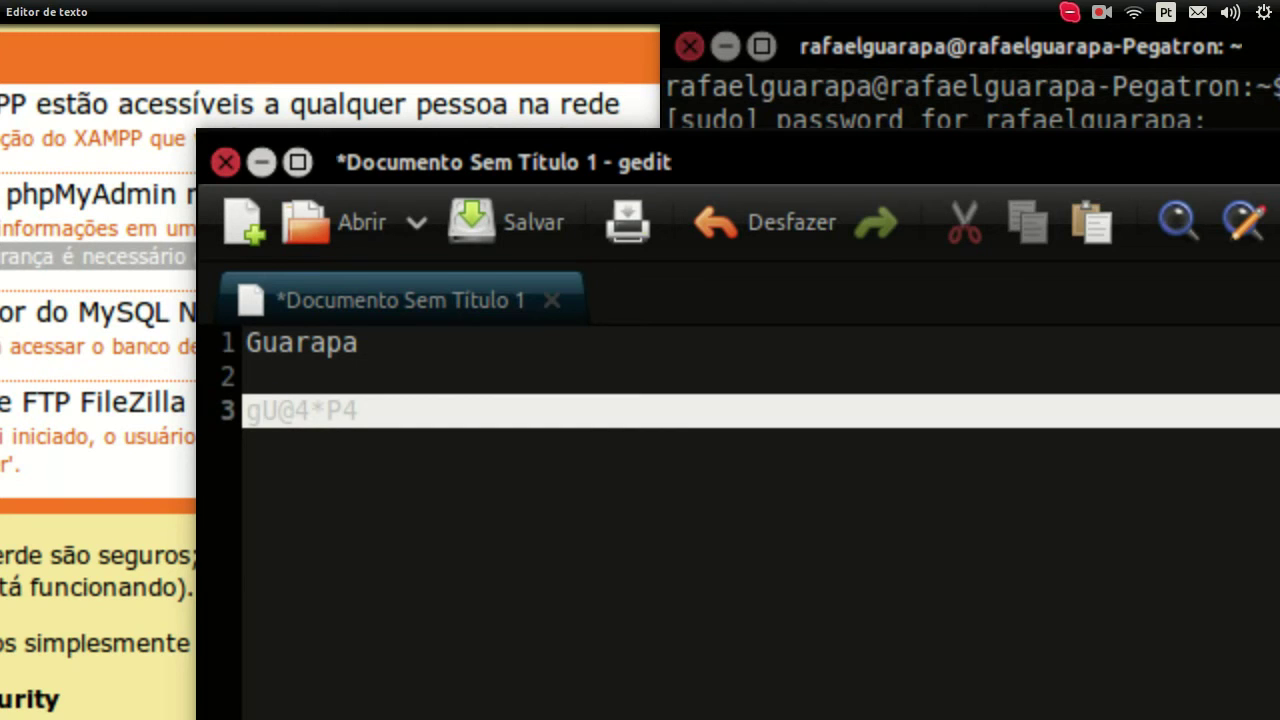
key(ctrl+a)
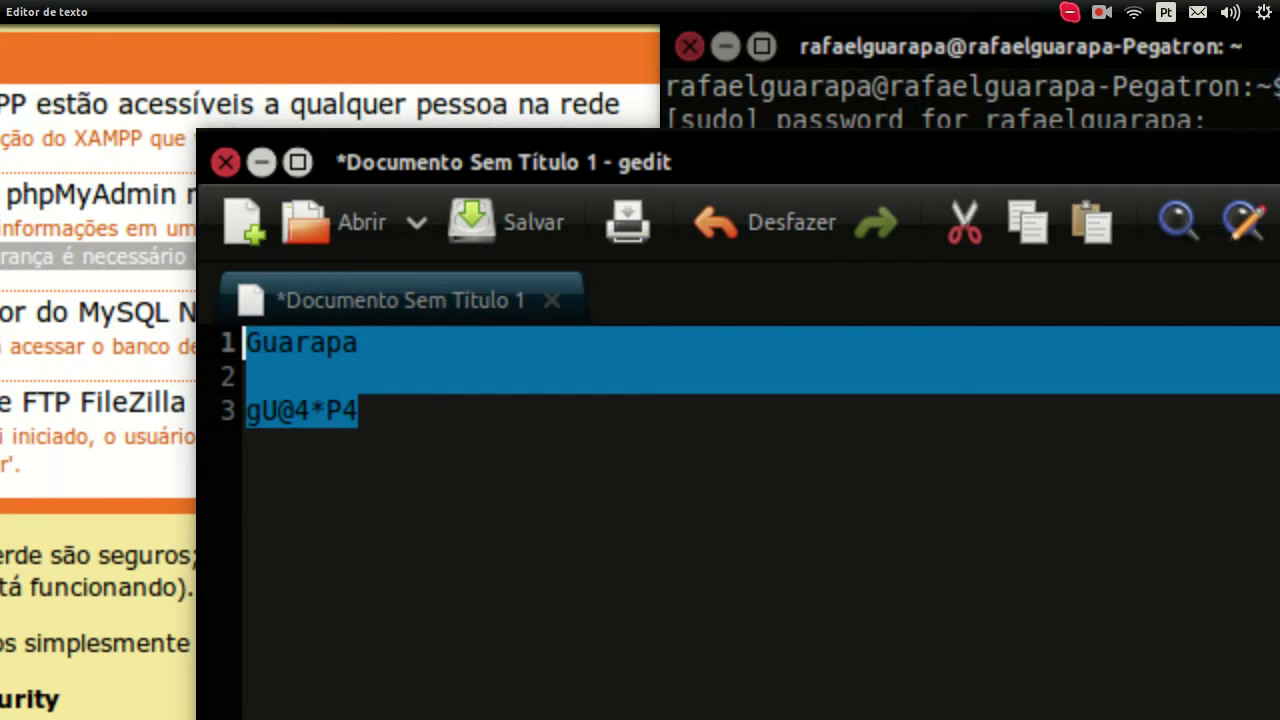
key(BackSpace)
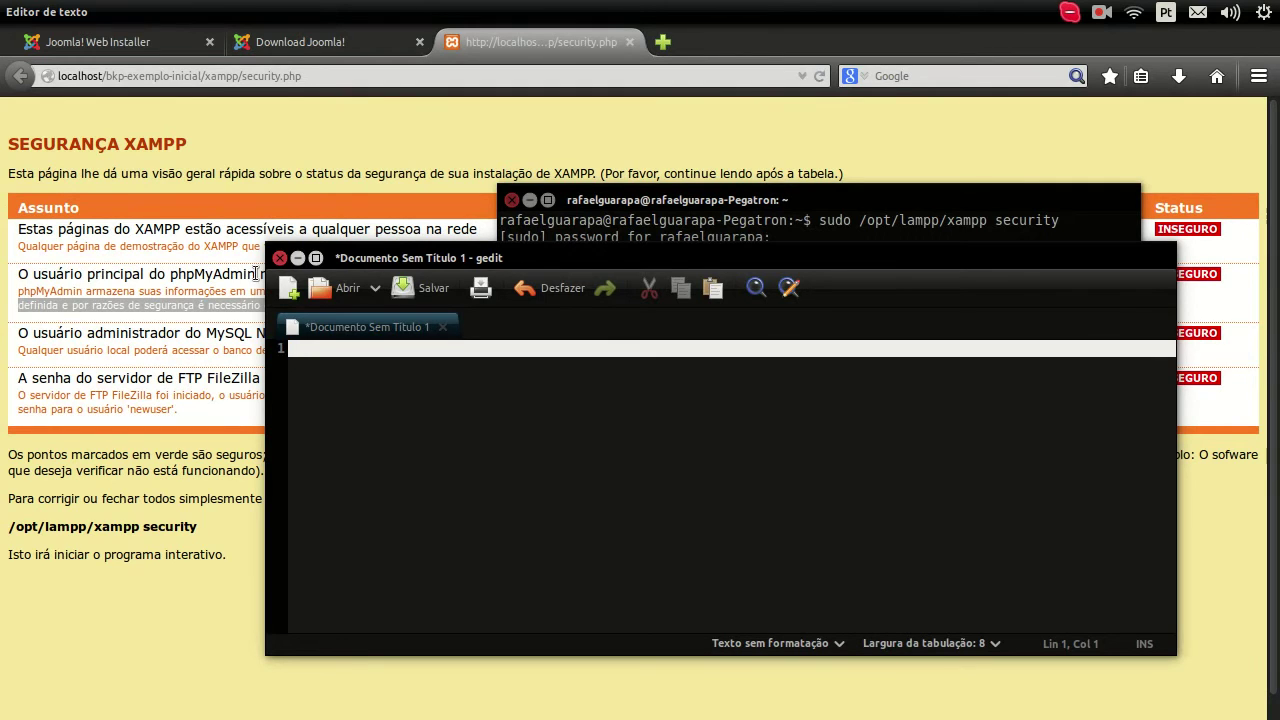
Step: Paste the heading 'usuário principal do phpMyAdmin' into gedit and start a 'user =' line
click(252, 273)
drag(255, 274, 37, 277)
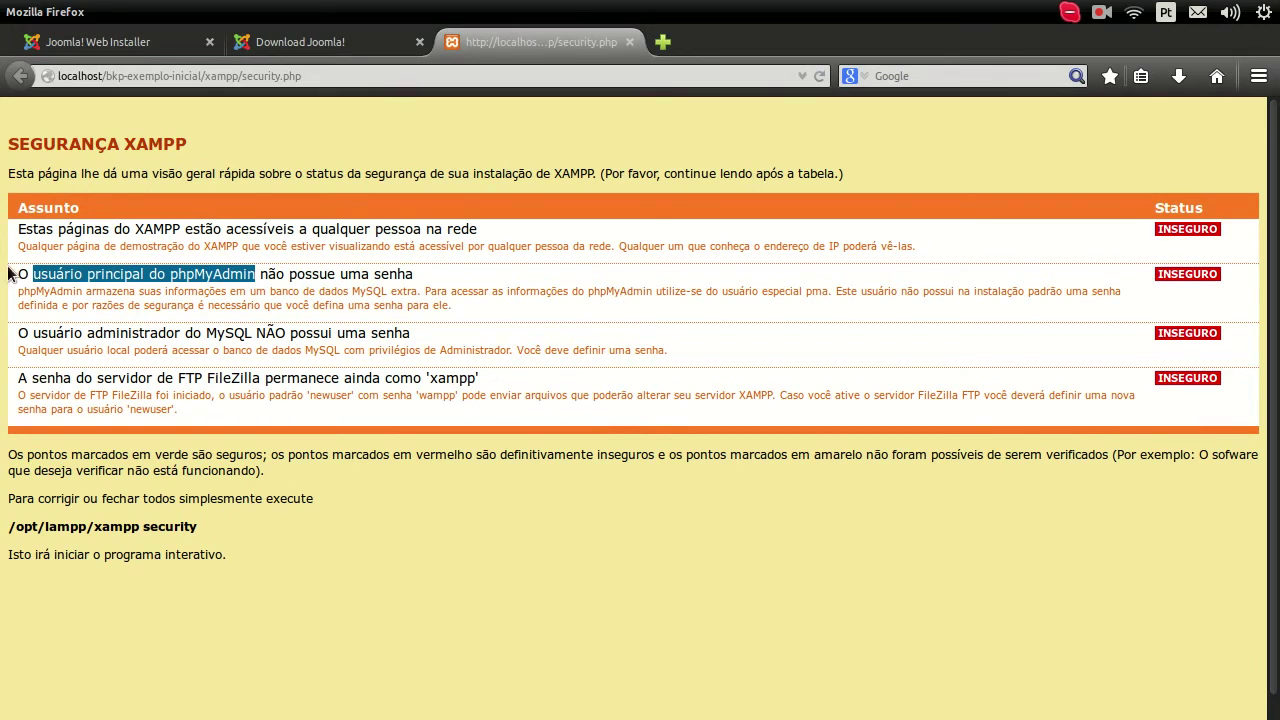
mouse_move(2, 275)
click(18, 334)
middle_click(548, 418)
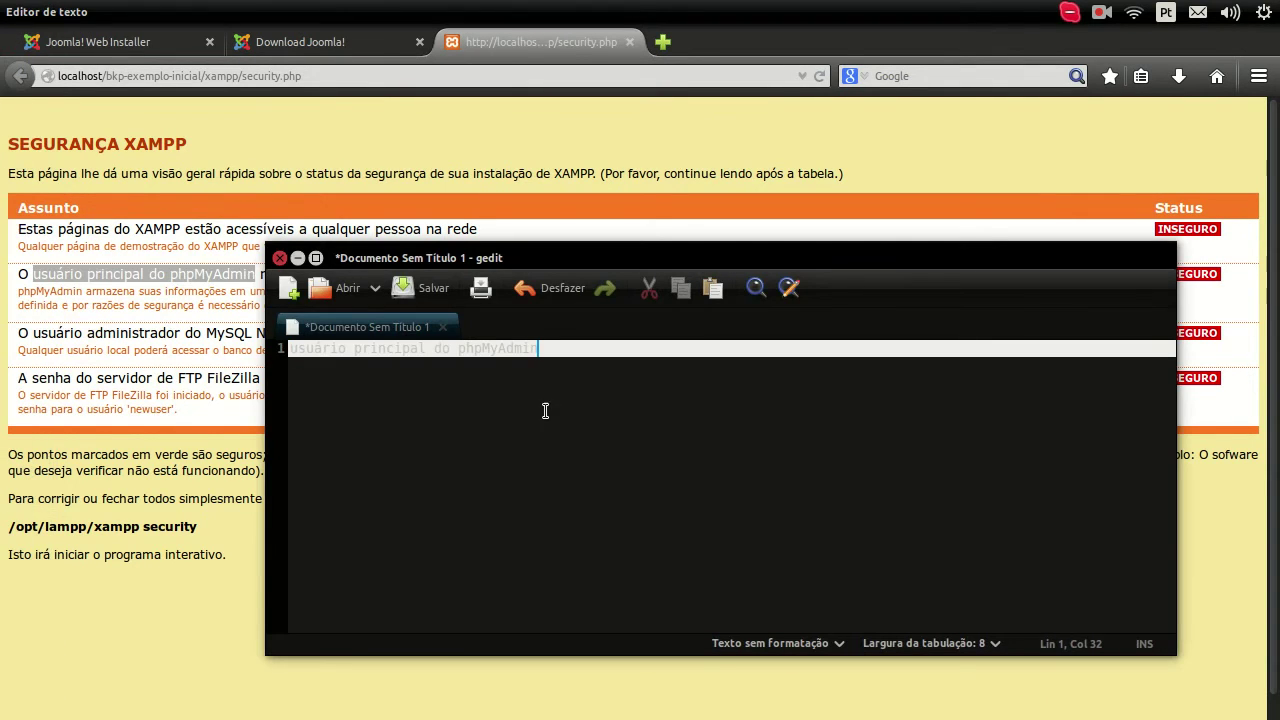
key(Return)
key(Return)
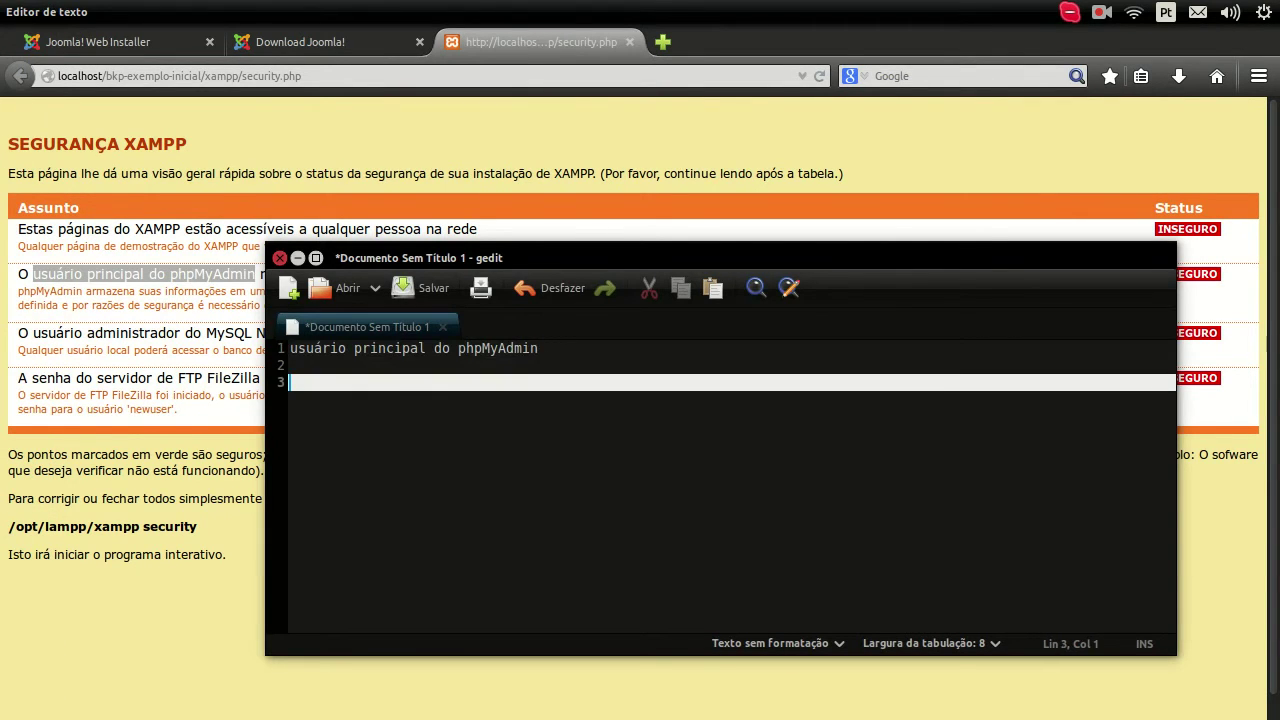
text(user =)
Step: Paste pma from the security page after 'user =' and add a 'pass =' line
click(198, 285)
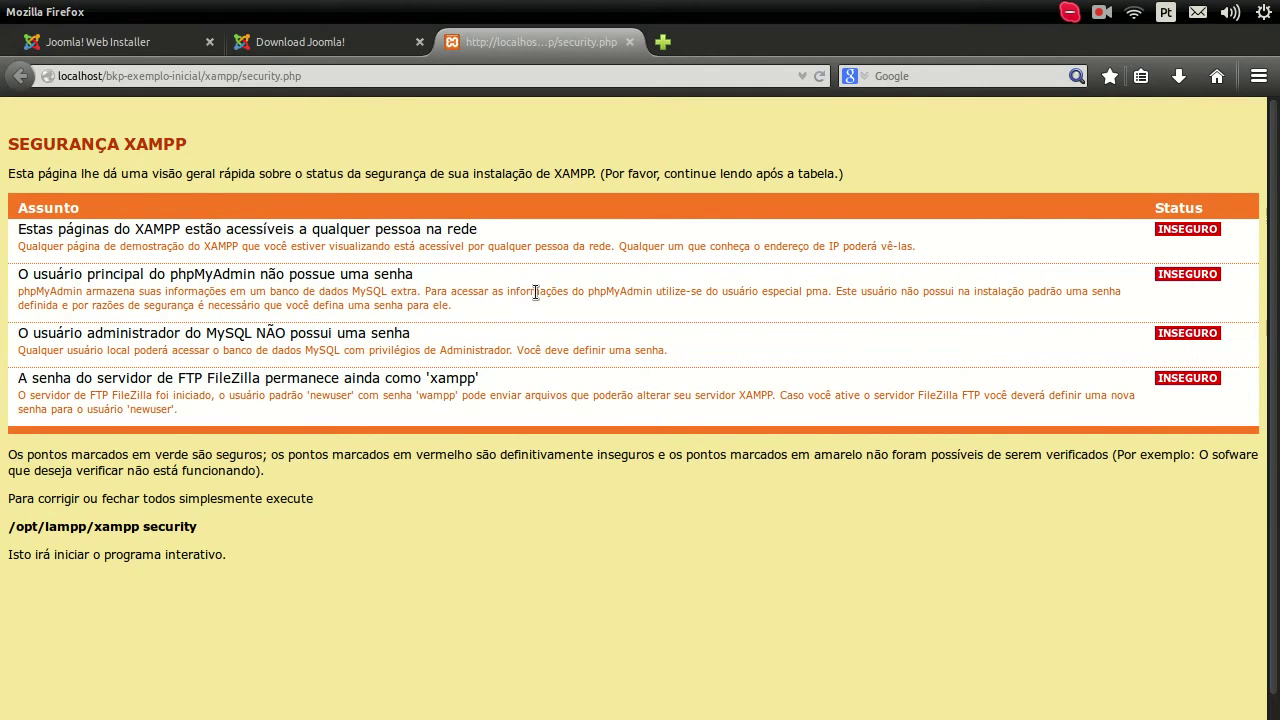
double_click(816, 291)
key(ctrl+c)
mouse_move(10, 395)
click(28, 323)
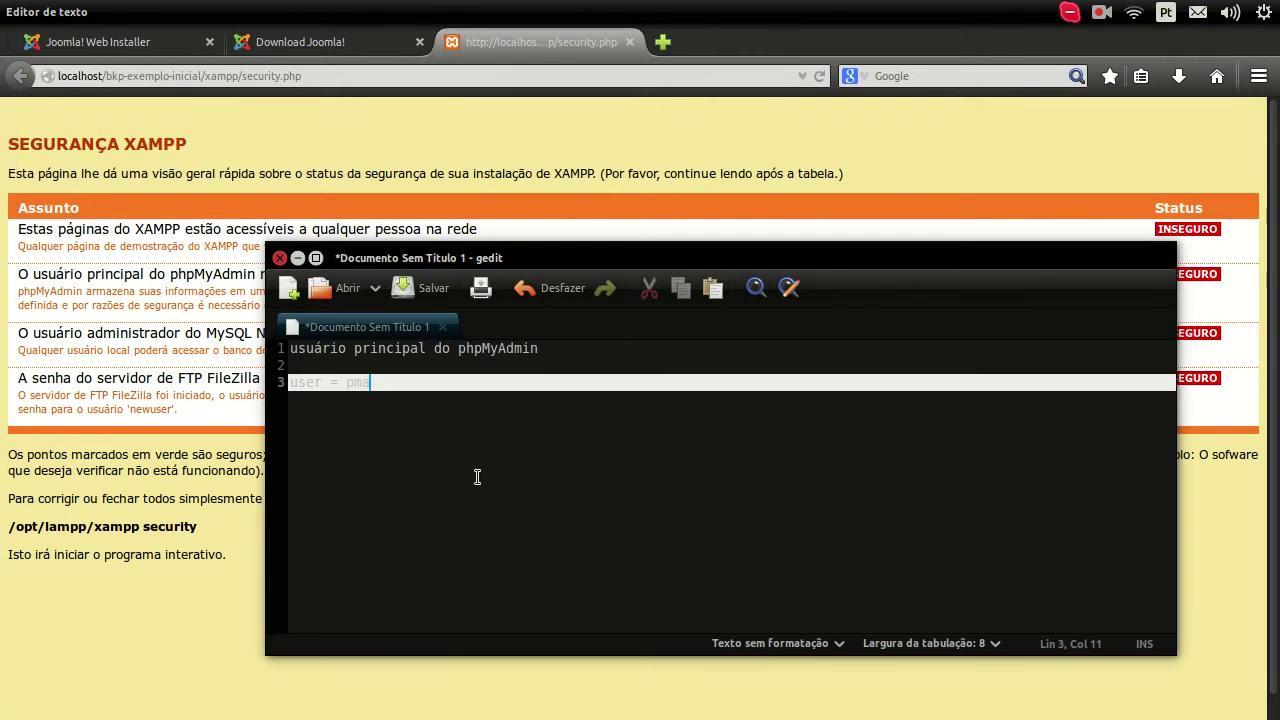
middle_click(477, 462)
key(Return)
text(pass =)
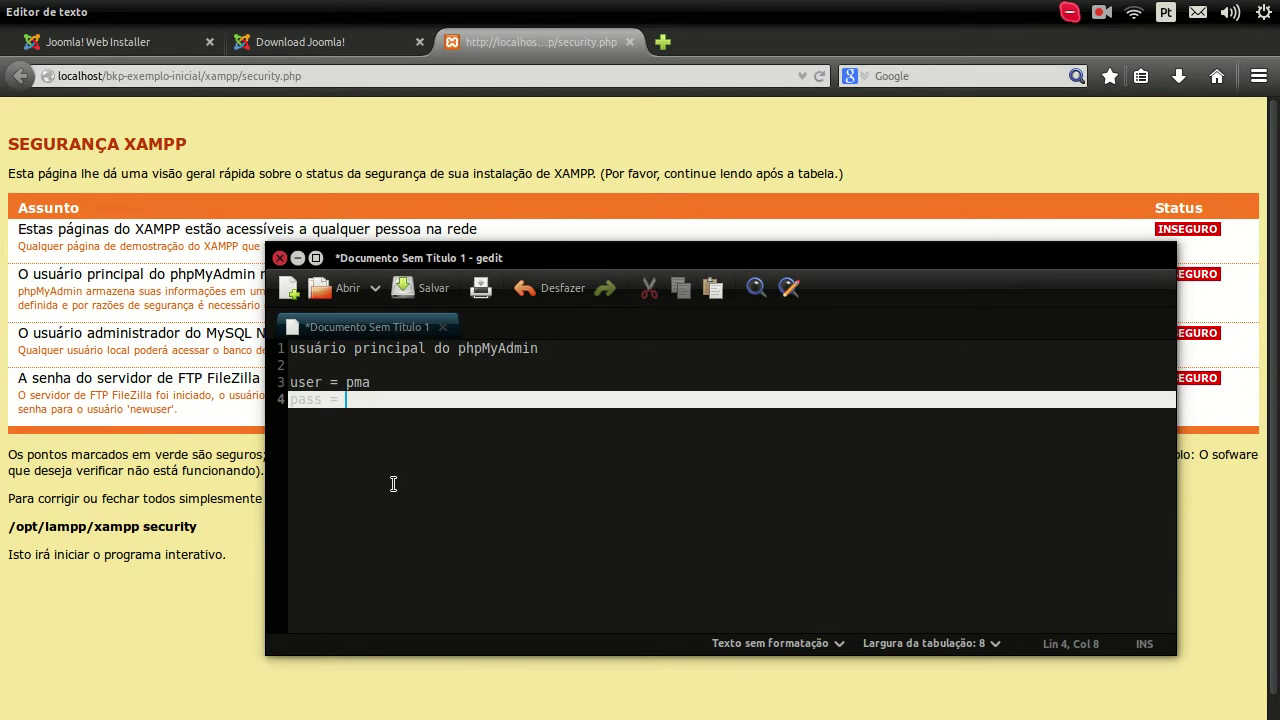
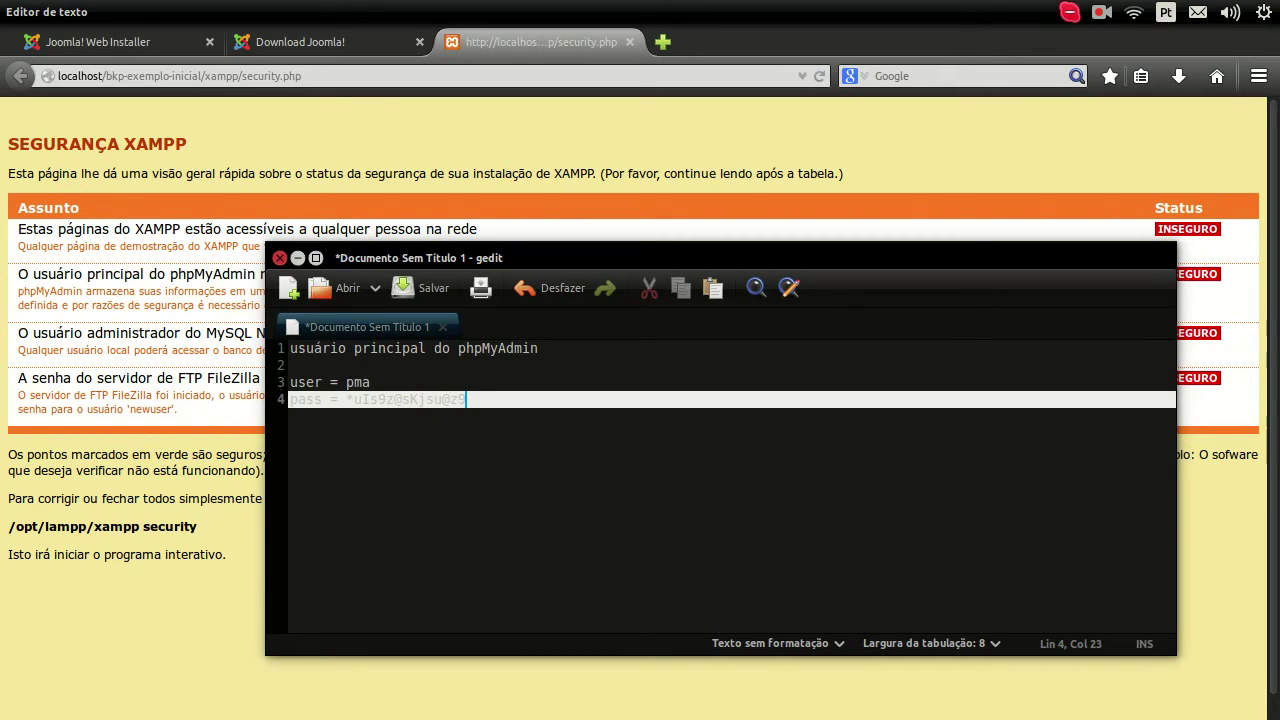
Step: Type a new pma password on the pass line, adjust it, and copy it
key(Left)
key(Left)
key(Left)
key(Left)
key(Left)
key(Left)
key(Left)
key(Left)
key(Left)
key(Left)
key(Left)
key(Left)
key(Left)
key(Left)
key(Left)
key(Left)
key(Left)
key(Left)
key(Left)
key(Left)
key(Left)
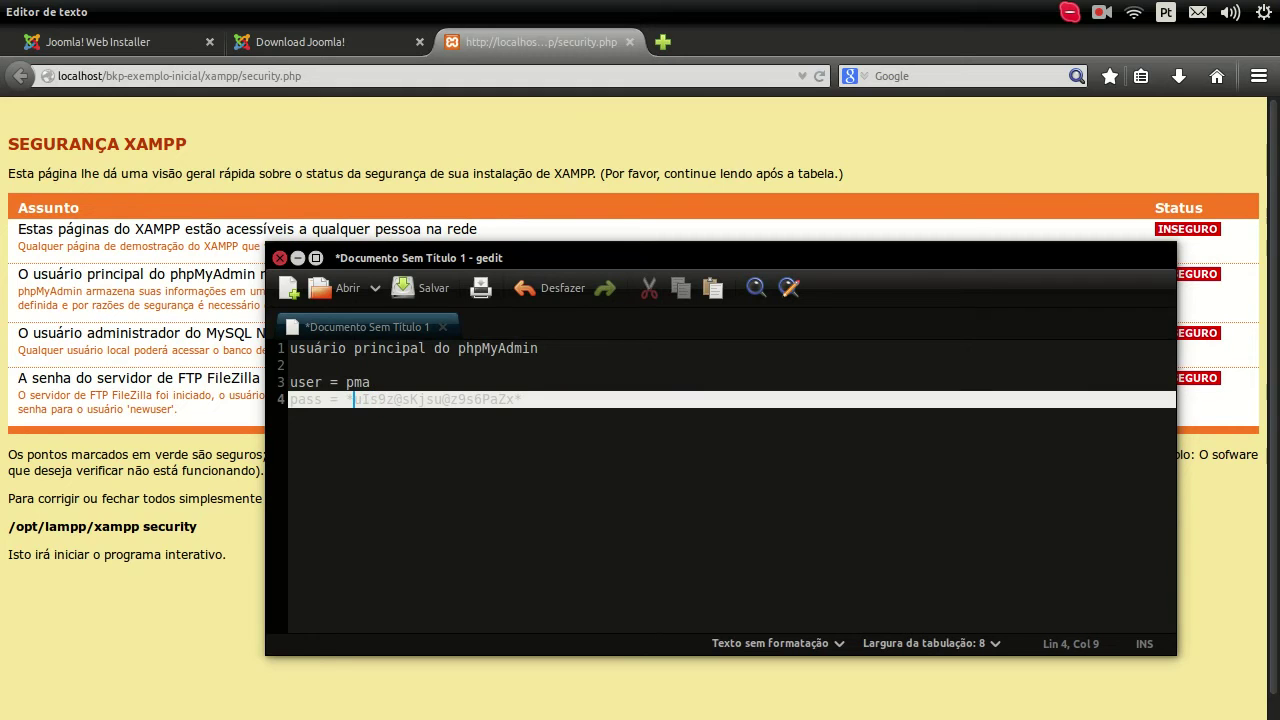
key(Left)
key(Left)
key(Left)
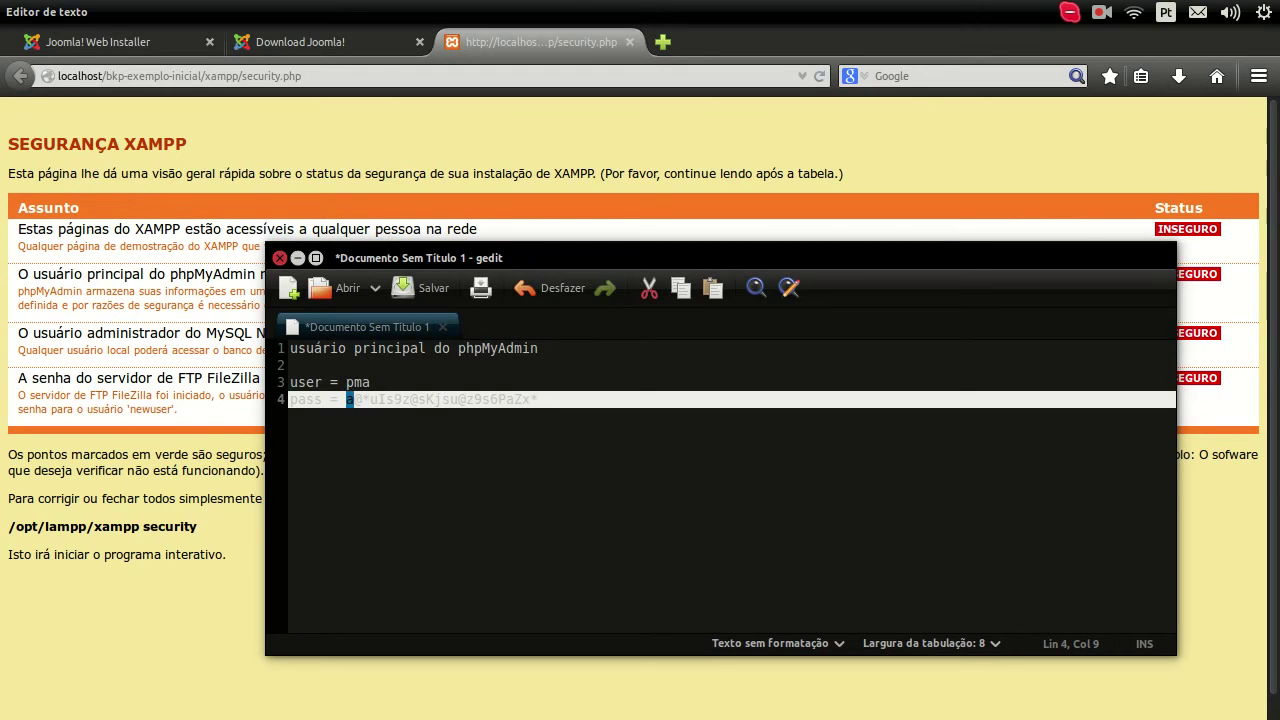
key(shift+Right)
key(shift+Right)
key(shift+Right)
key(shift+Right)
key(shift+Right)
key(shift+Right)
key(shift+Right)
key(shift+Right)
key(shift+Right)
key(shift+Right)
key(shift+Right)
key(shift+Right)
key(shift+Right)
key(shift+Right)
key(shift+Right)
key(shift+Right)
key(shift+Right)
key(shift+Right)
key(shift+Right)
key(shift+Right)
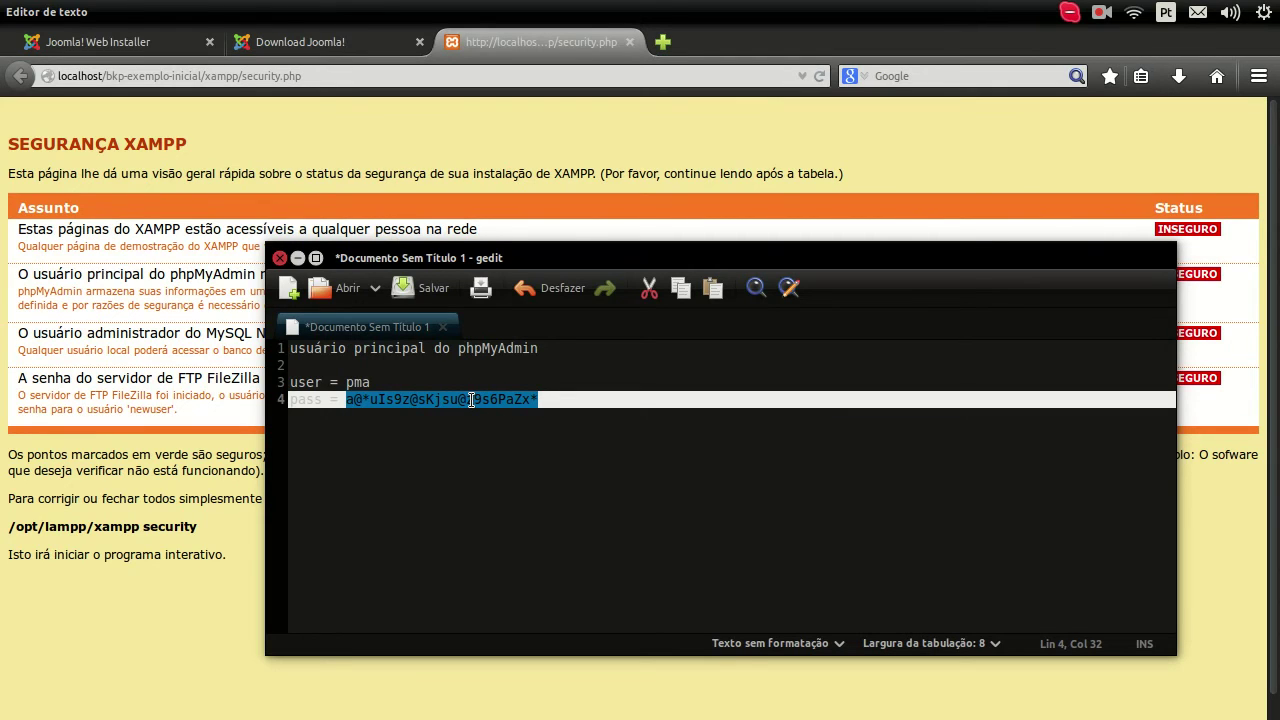
right_click(471, 399)
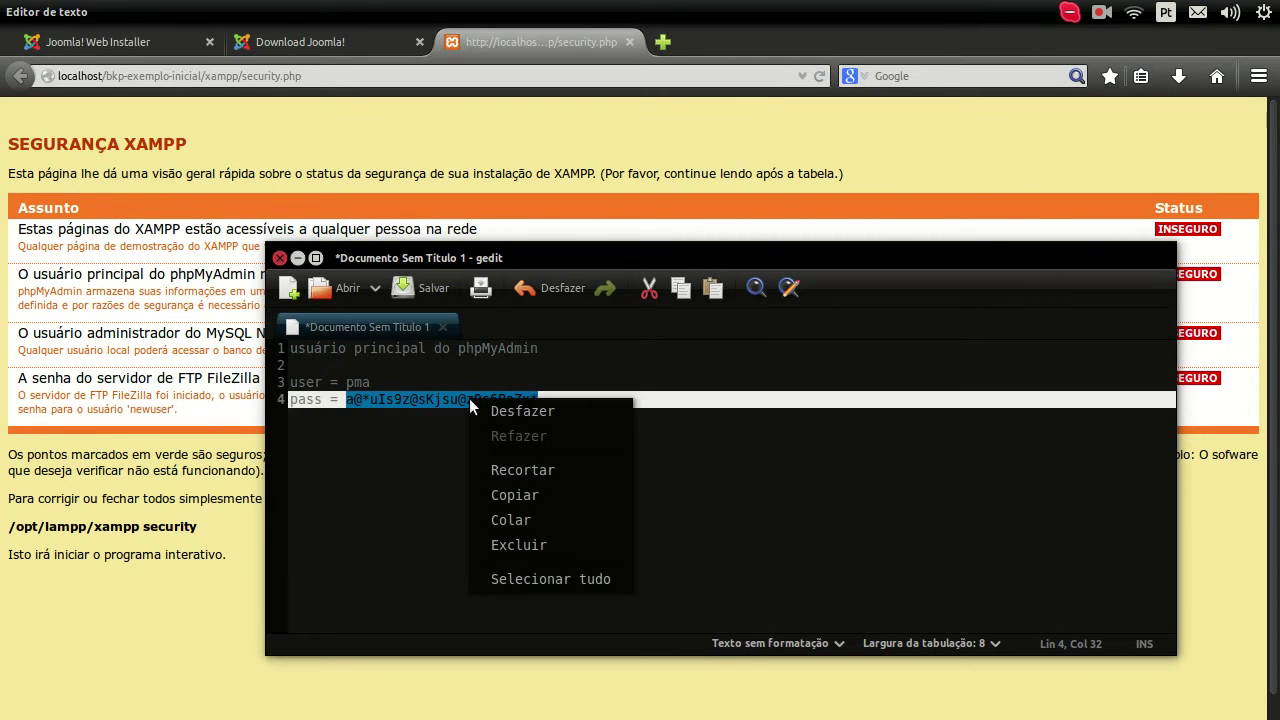
click(509, 495)
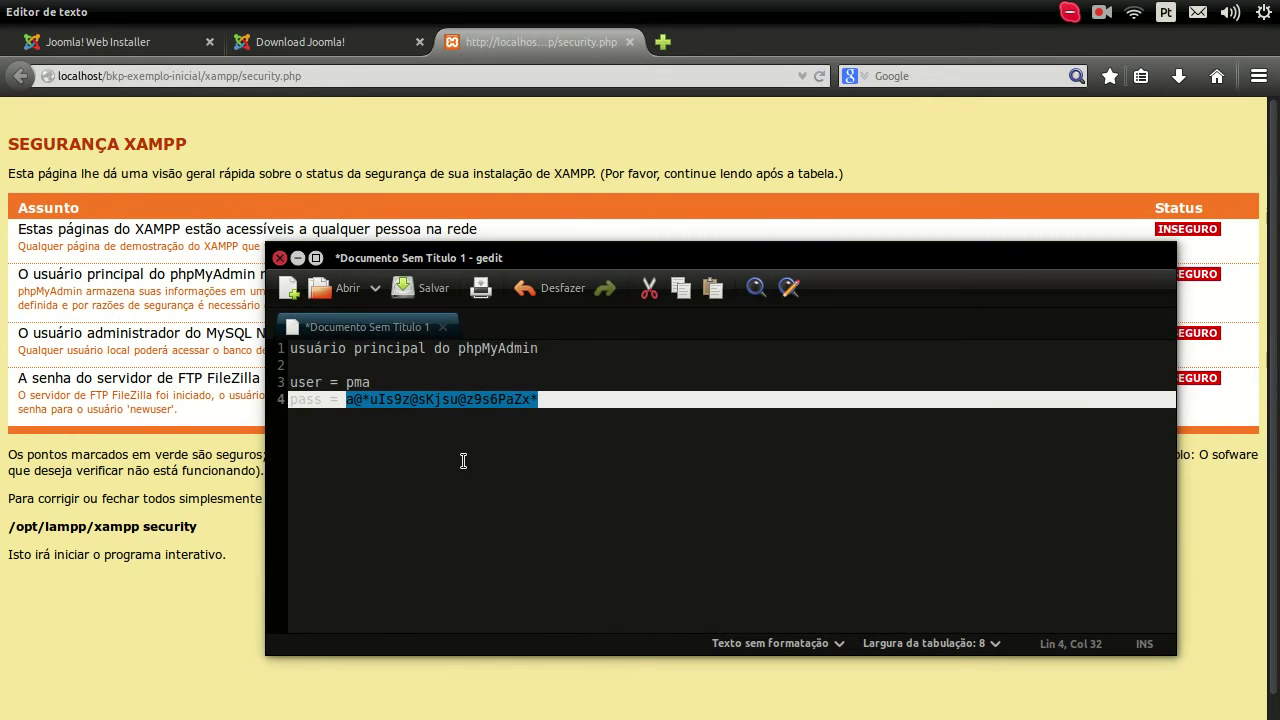
Step: Paste the copied pma password at the terminal's Password prompt and submit it
mouse_move(8, 397)
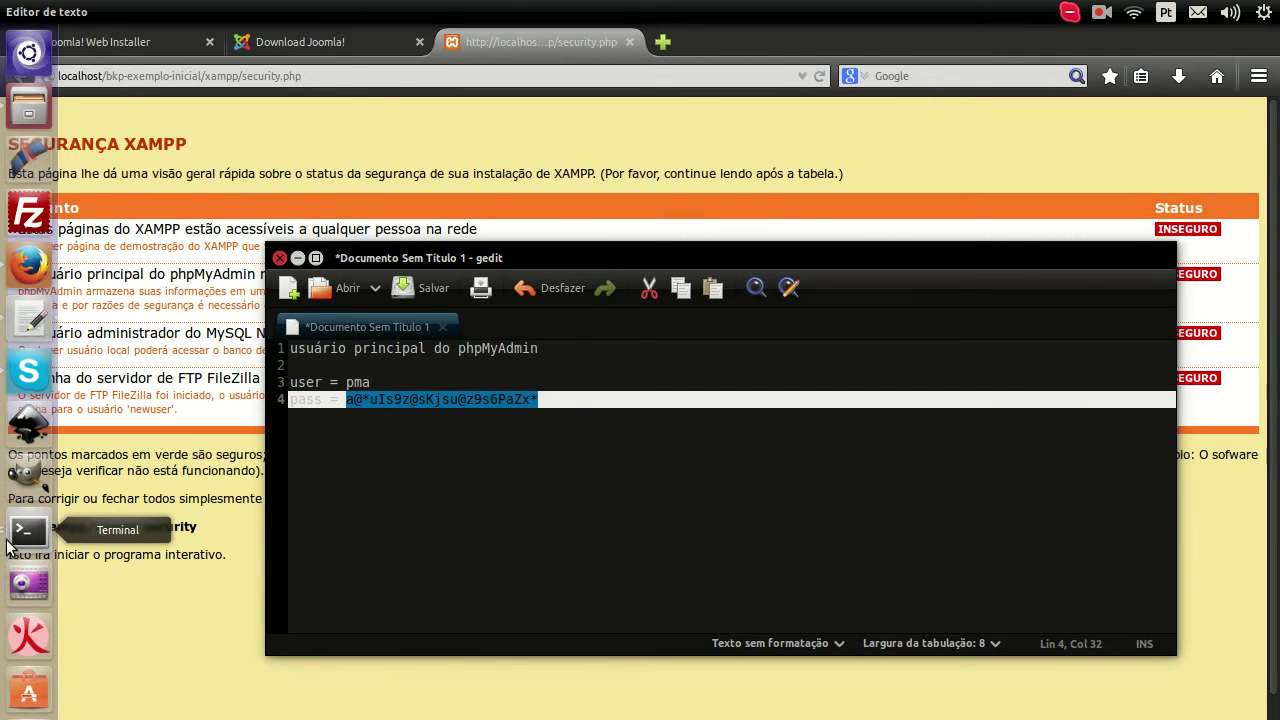
click(28, 530)
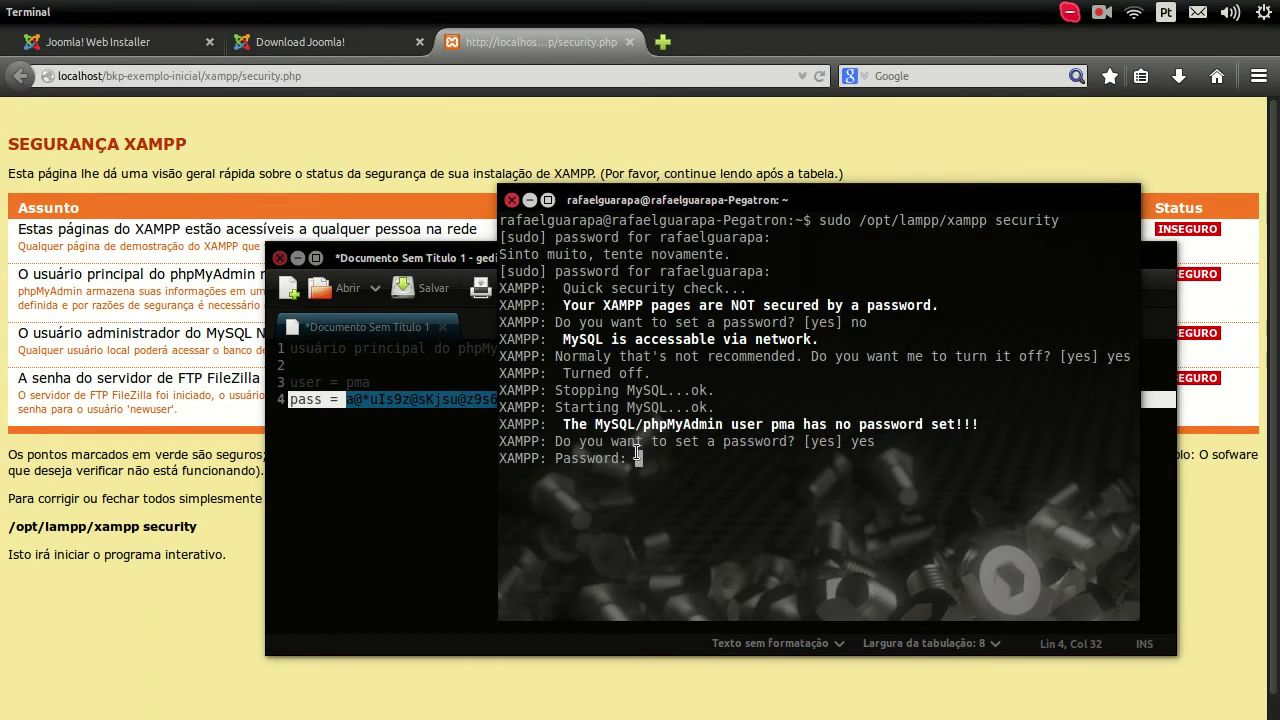
right_click(636, 457)
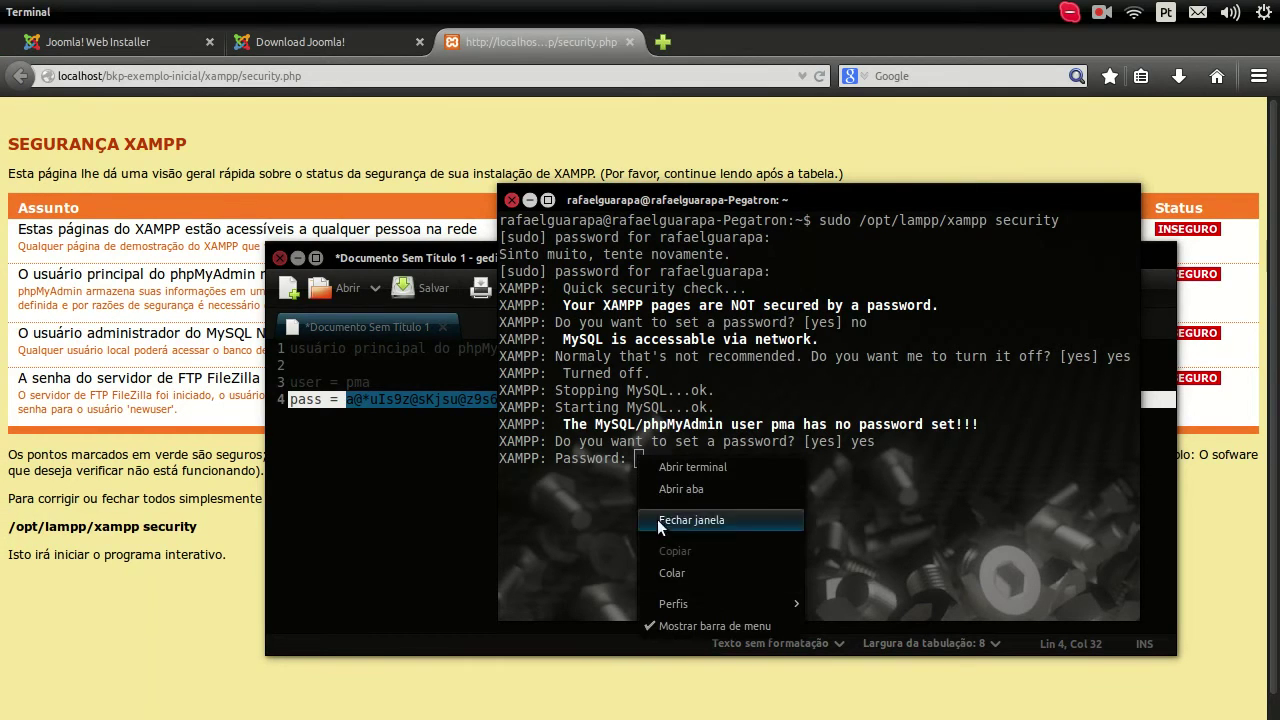
click(674, 573)
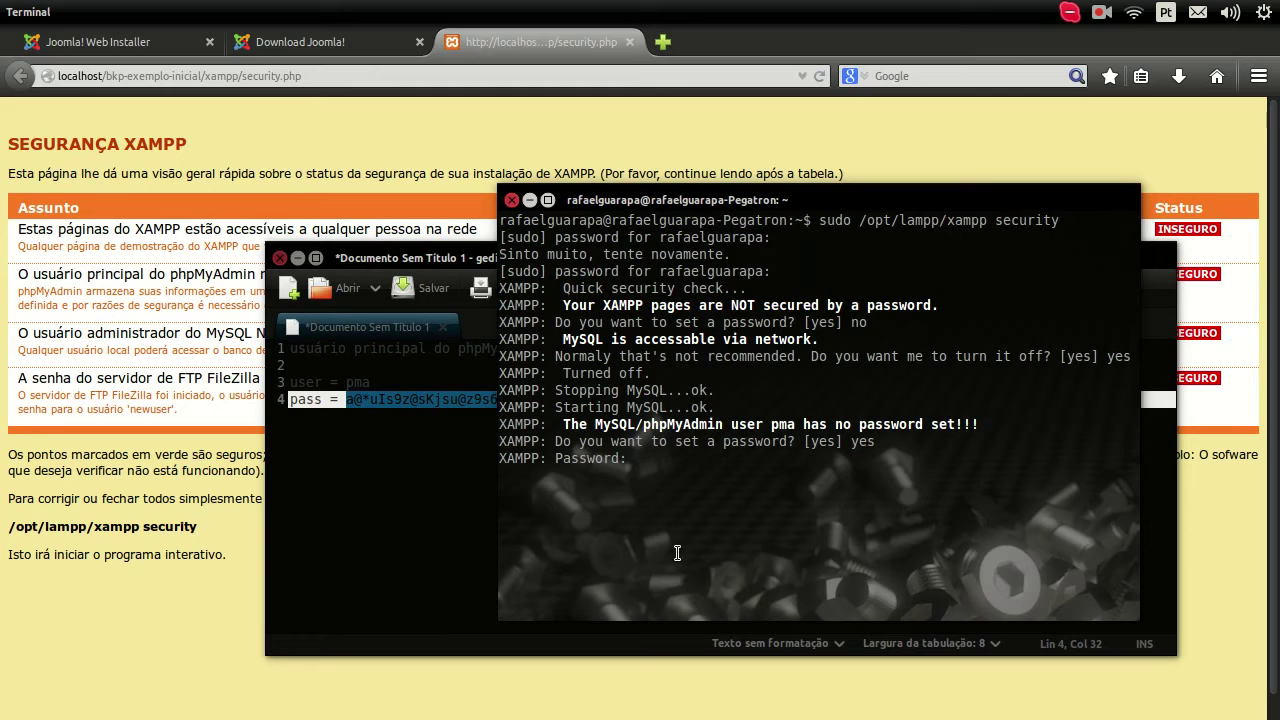
key(Return)
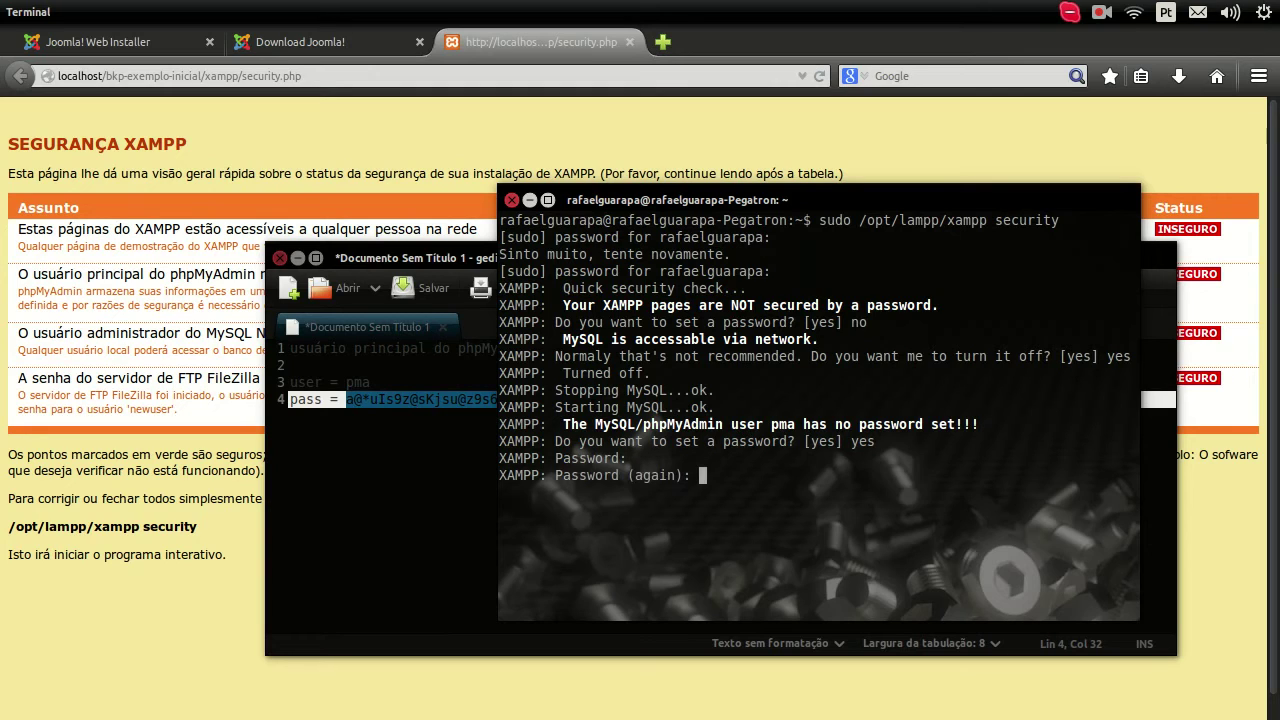
Step: Paste the pma password again to confirm it, then highlight the security page's MySQL administrator heading
right_click(701, 480)
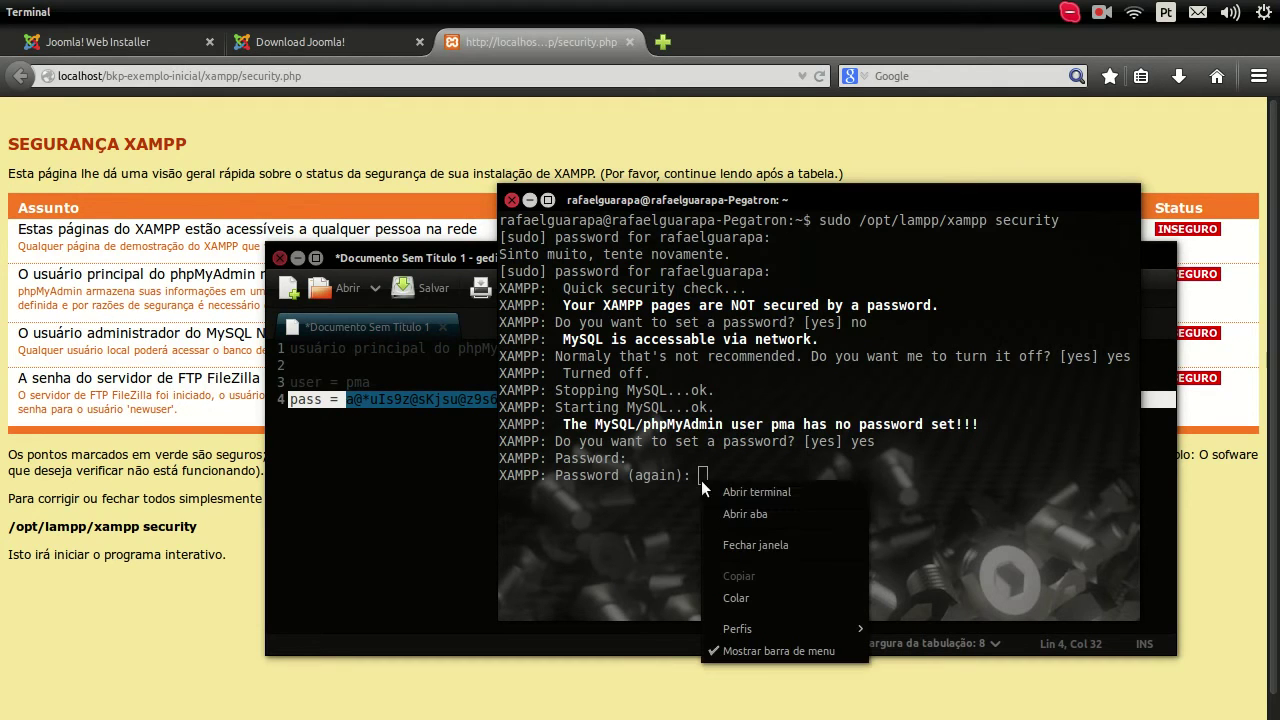
click(735, 596)
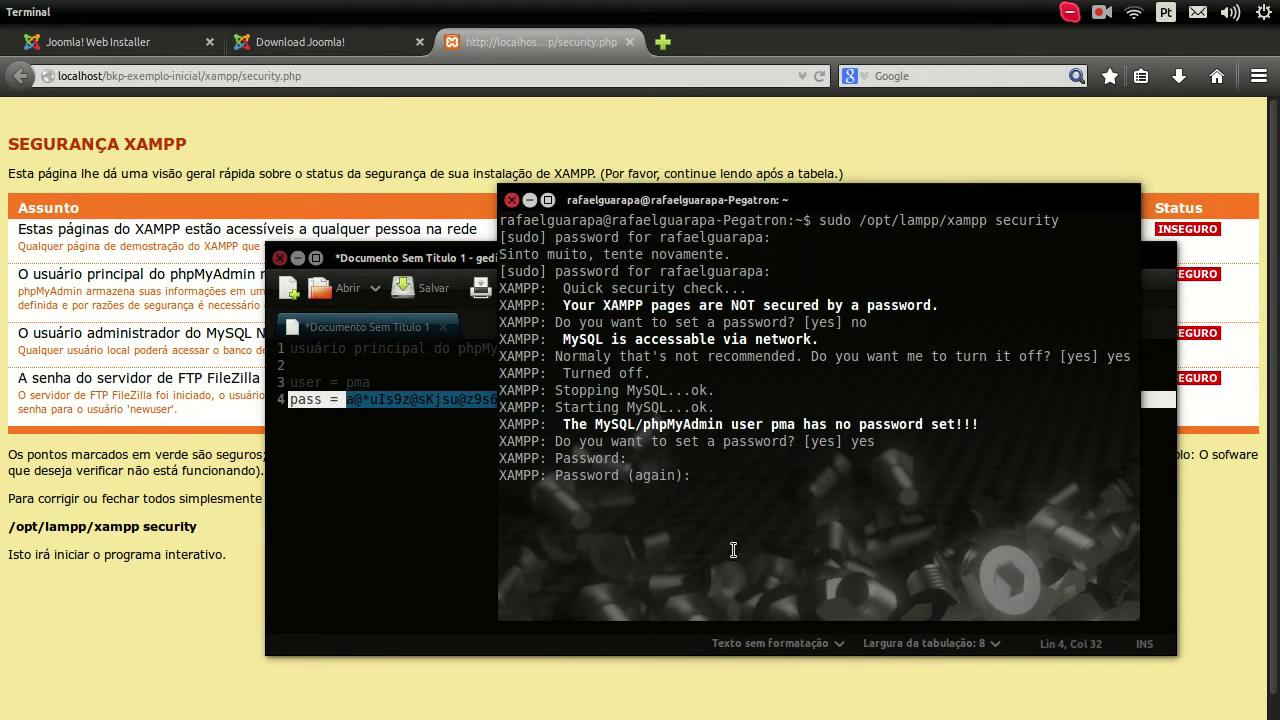
key(Return)
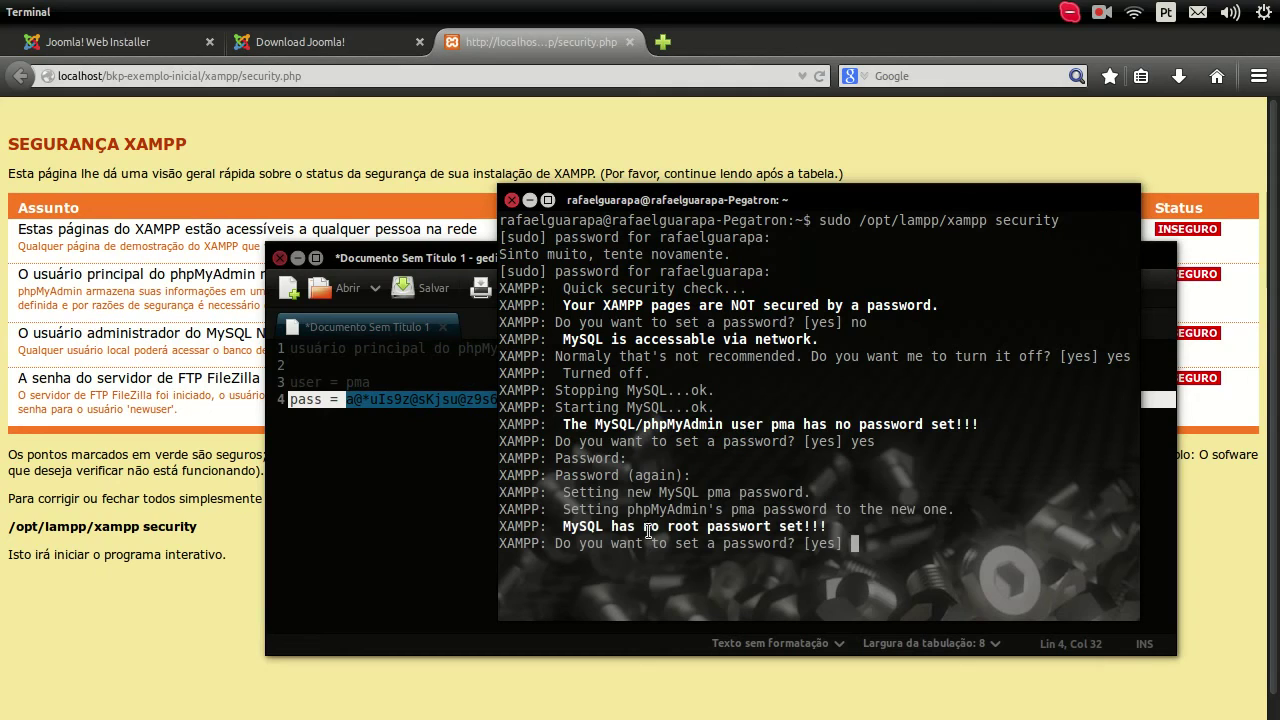
drag(566, 492, 806, 492)
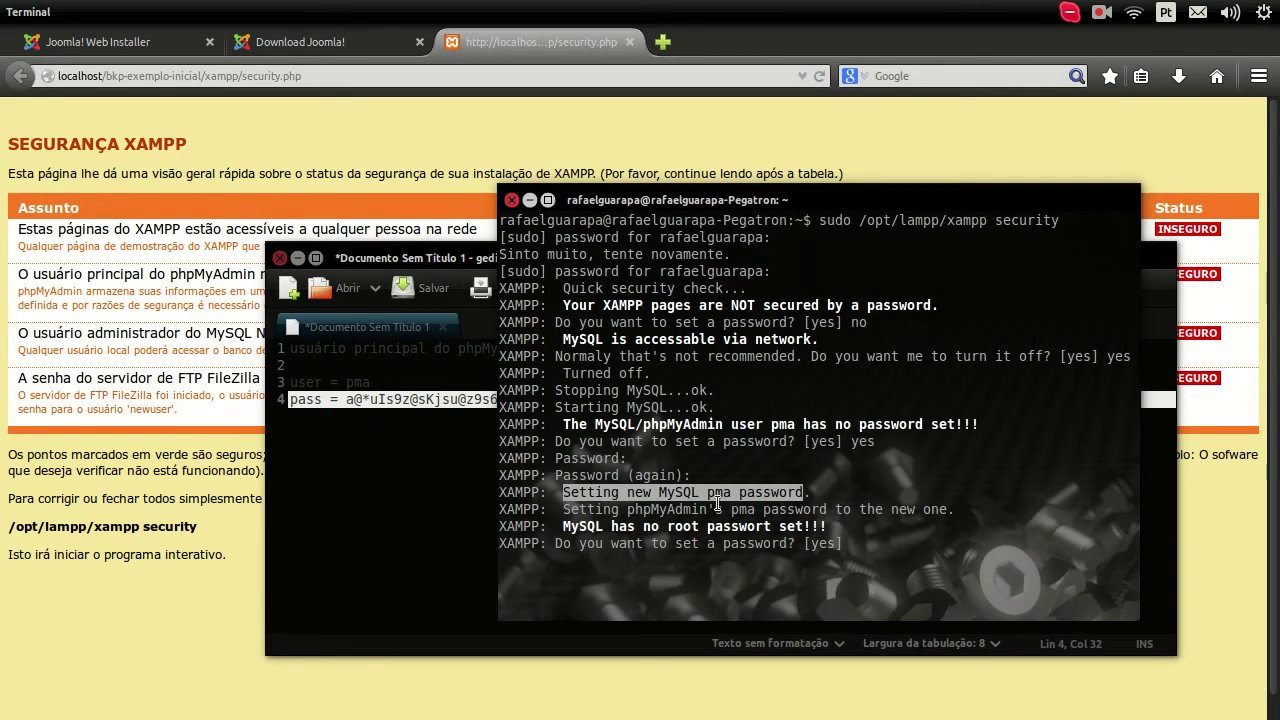
double_click(717, 494)
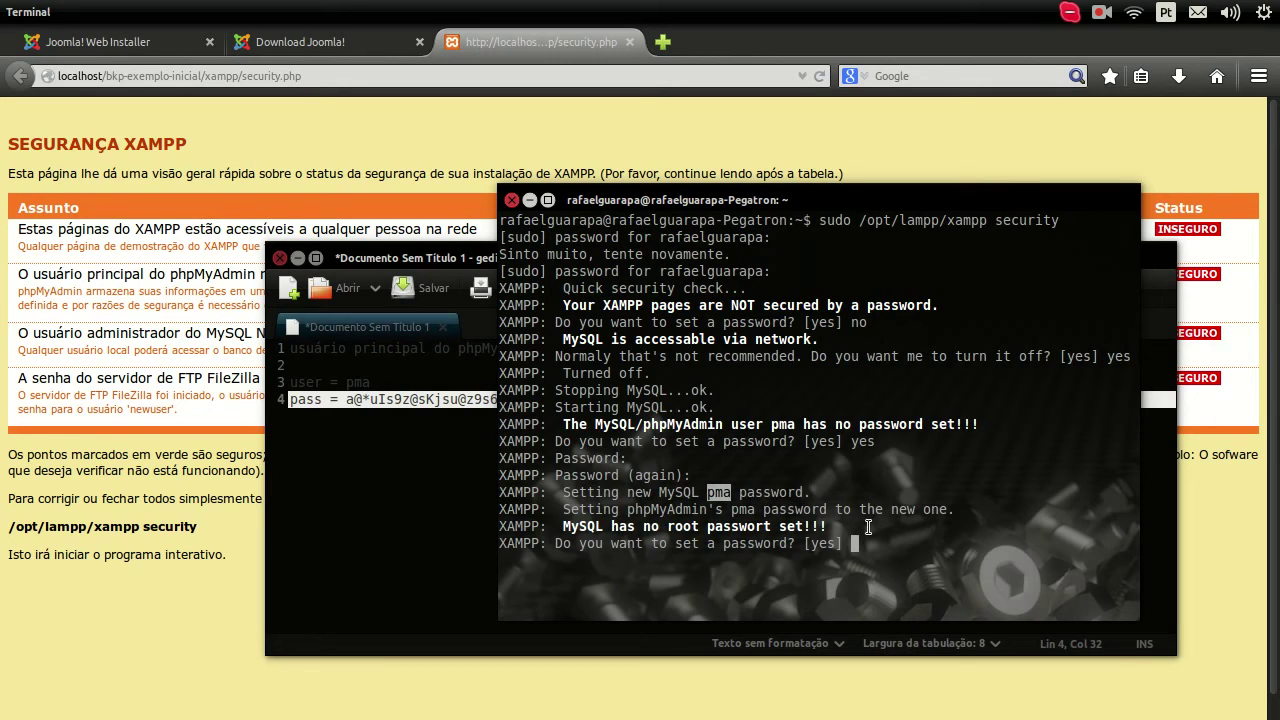
click(570, 542)
click(24, 335)
drag(12, 340, 427, 331)
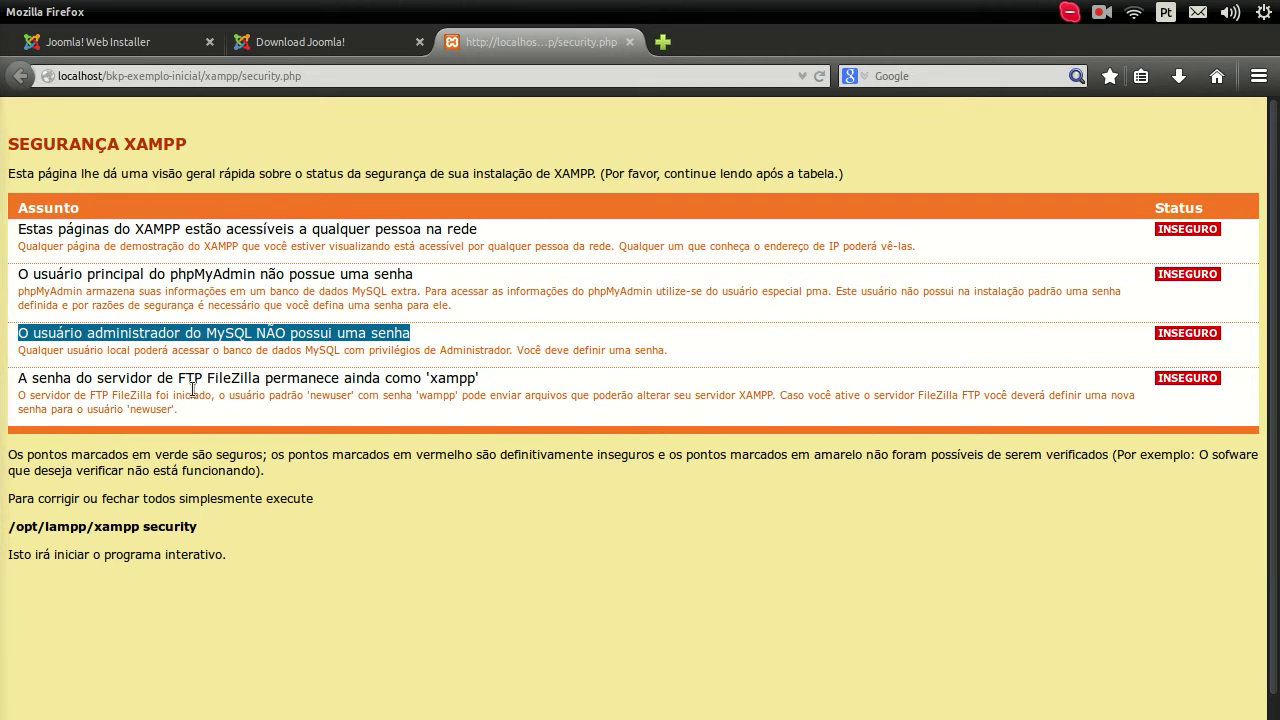
Step: In the gedit note, copy the pma password from line 4 and paste a duplicate on line 6
mouse_move(10, 460)
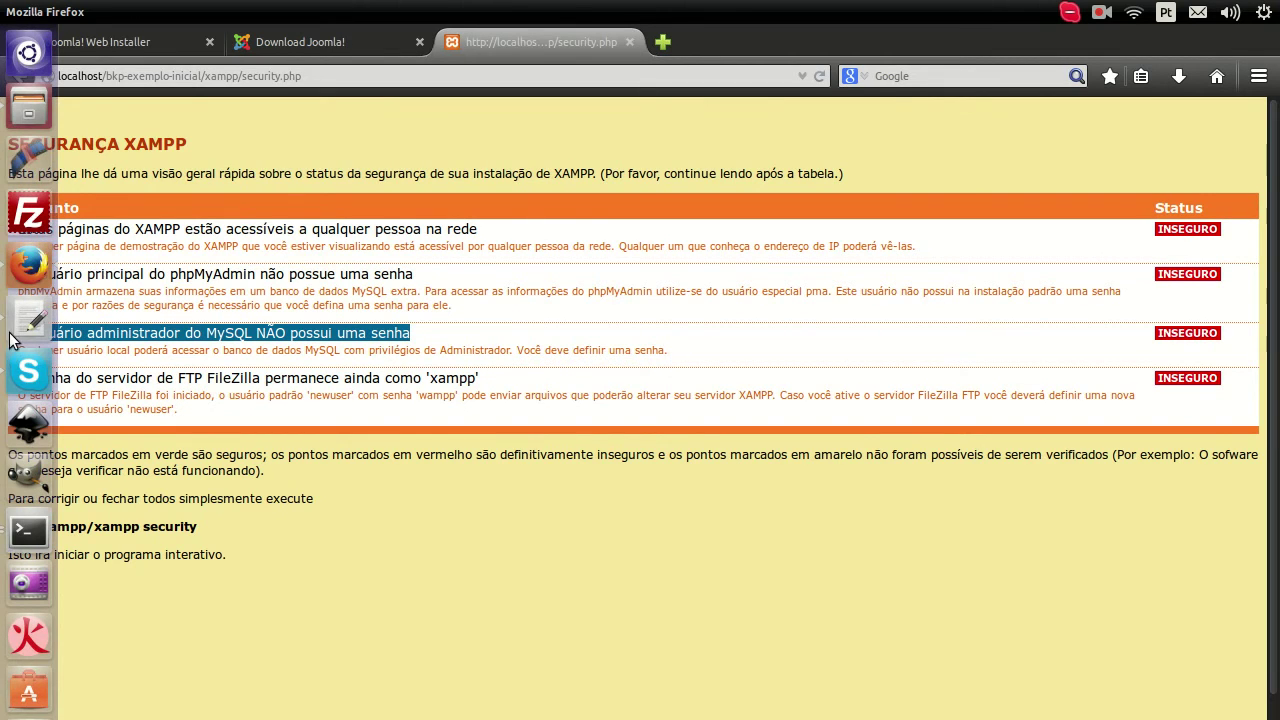
click(15, 335)
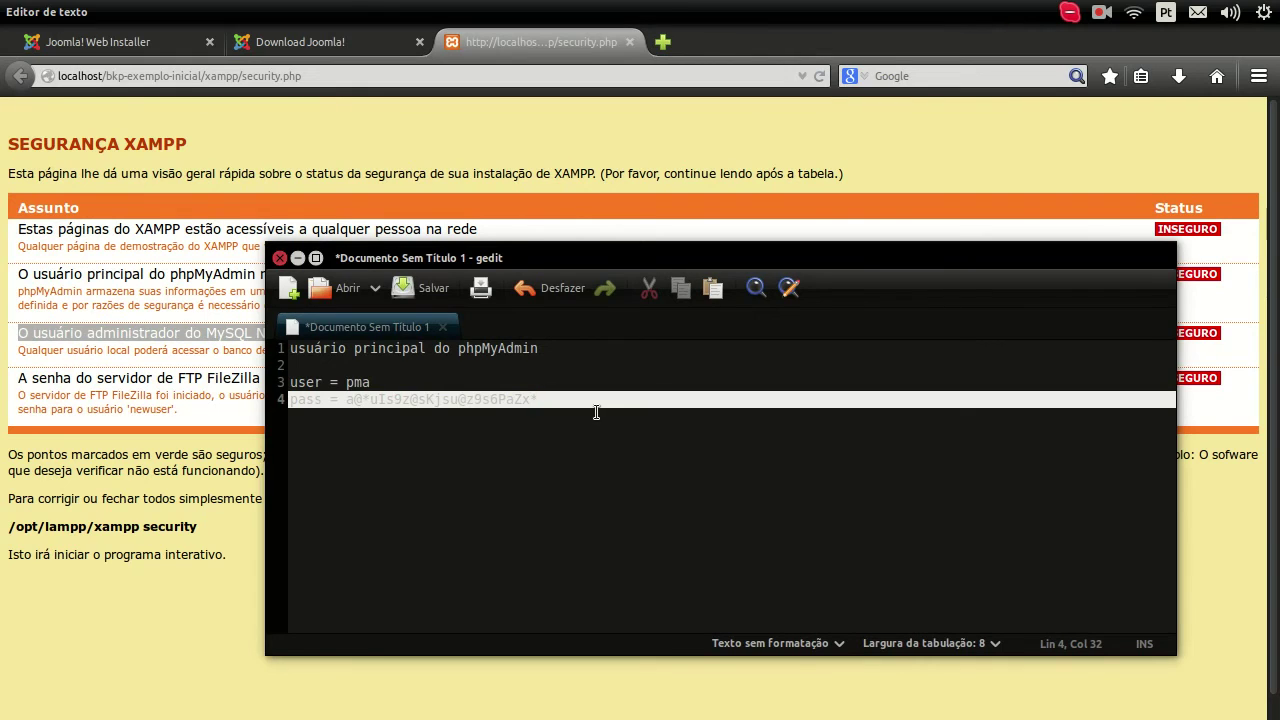
mouse_move(10, 375)
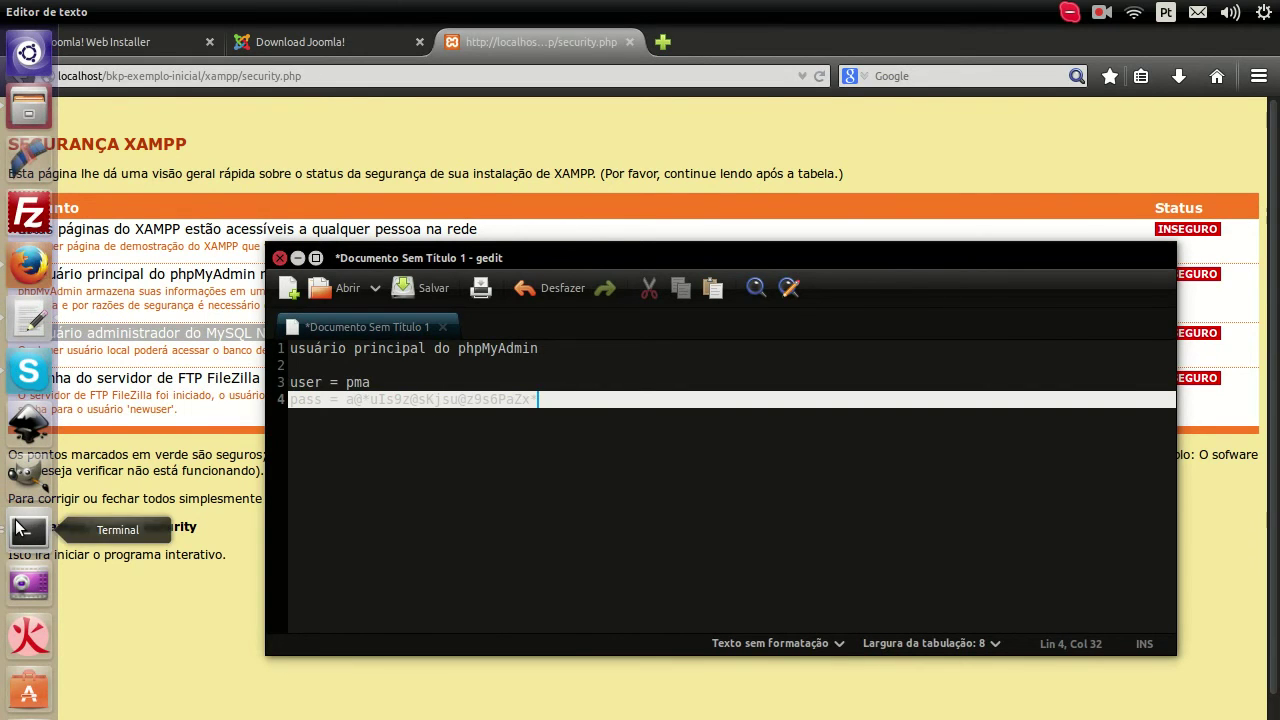
click(24, 530)
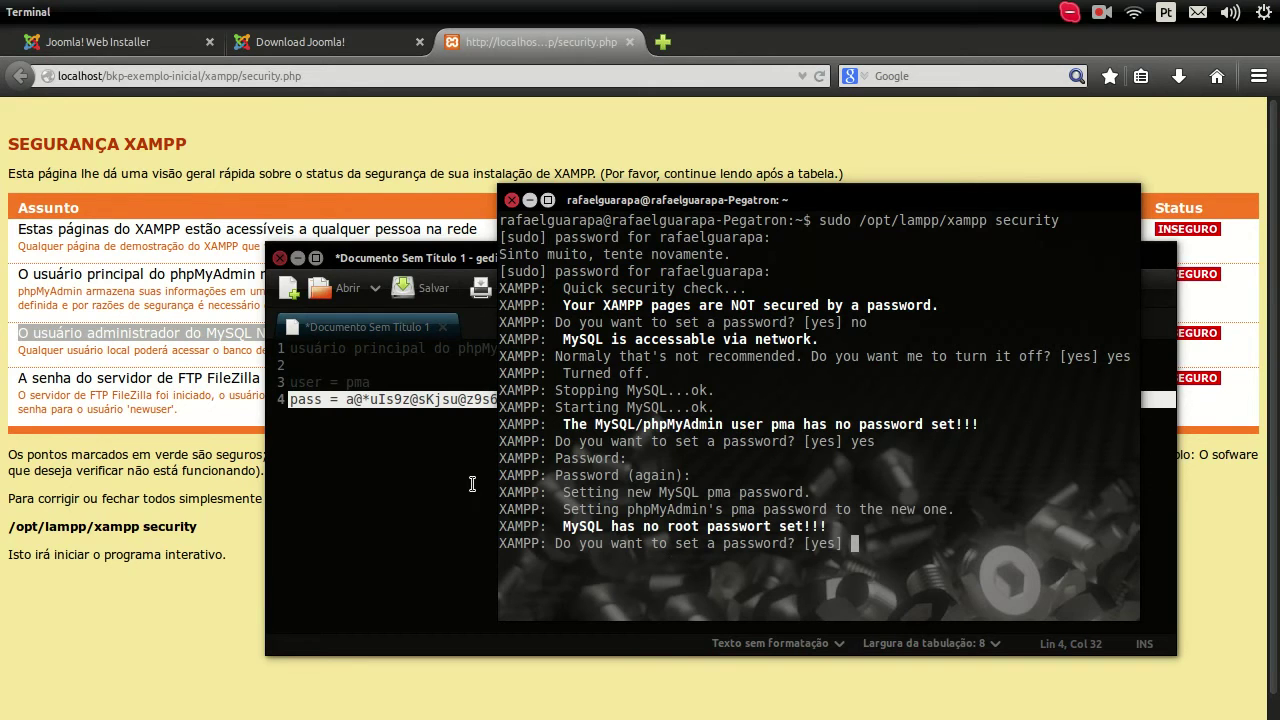
click(390, 424)
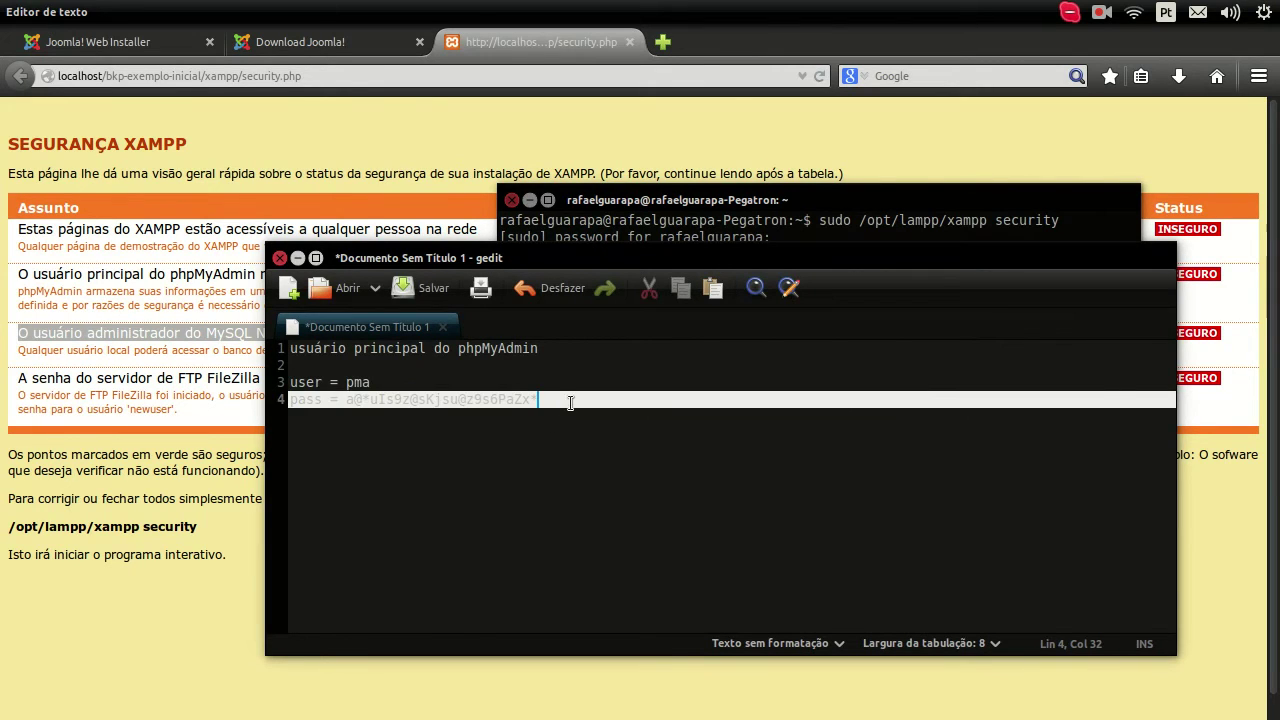
key(Return)
key(Return)
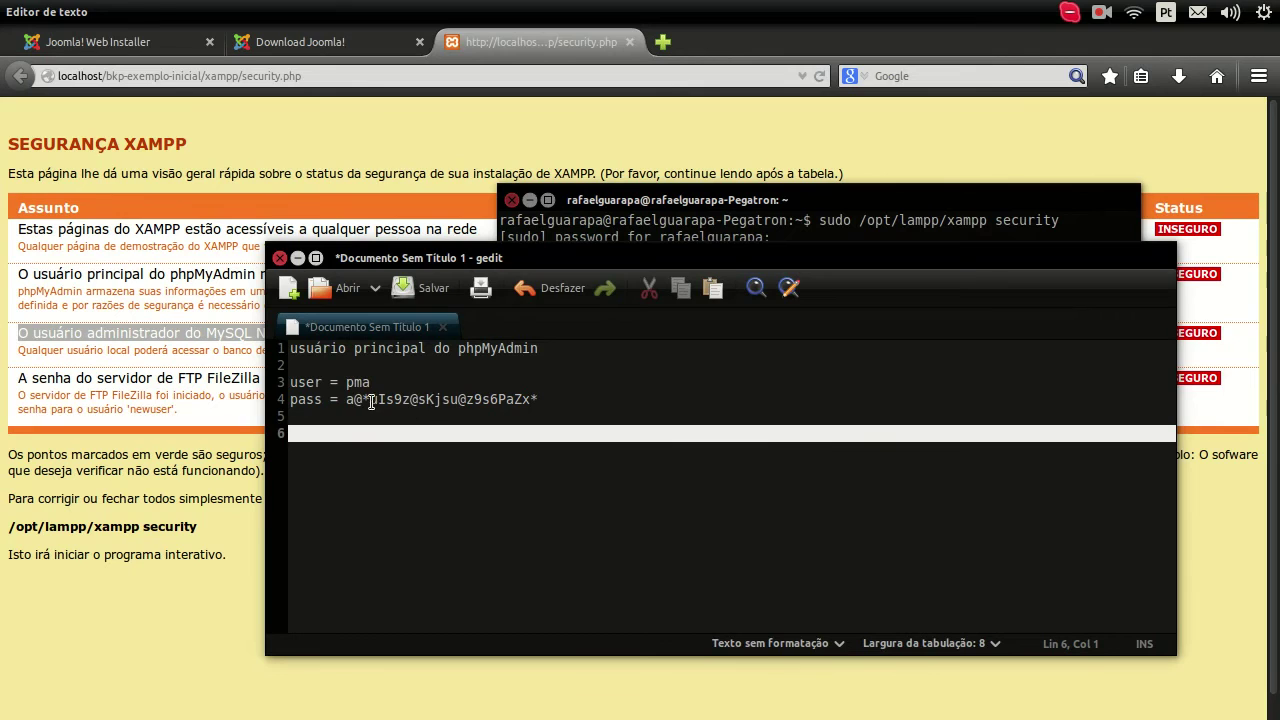
click(346, 399)
shift+click(551, 399)
key(ctrl+c)
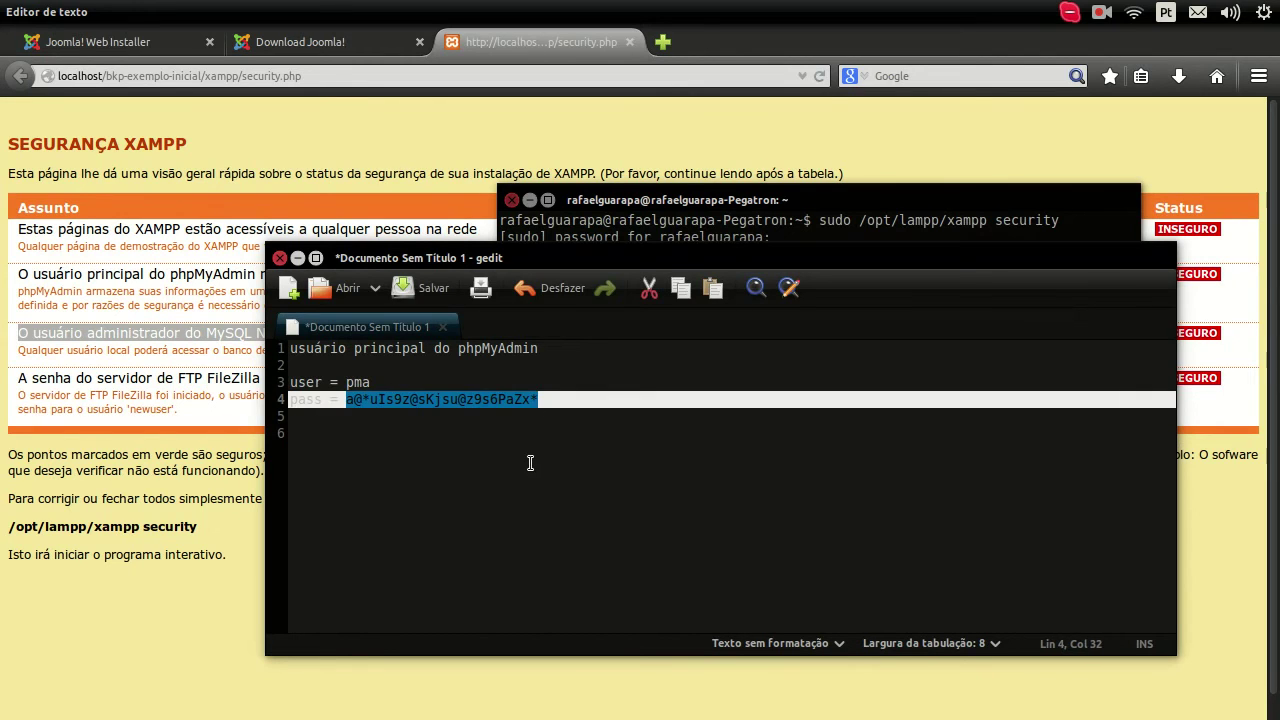
click(528, 460)
key(ctrl+v)
Step: Edit the duplicate into a new MySQL root password and prefix it with 'pass ='
click(410, 433)
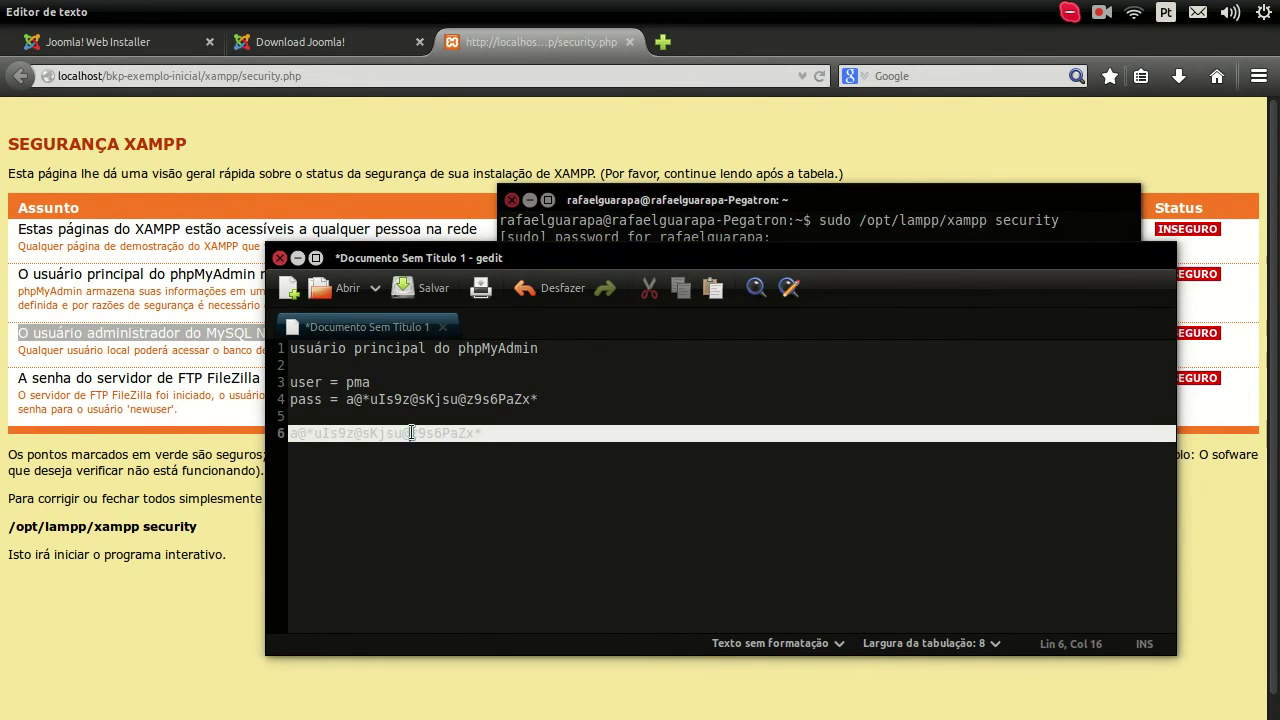
key(shift+Left)
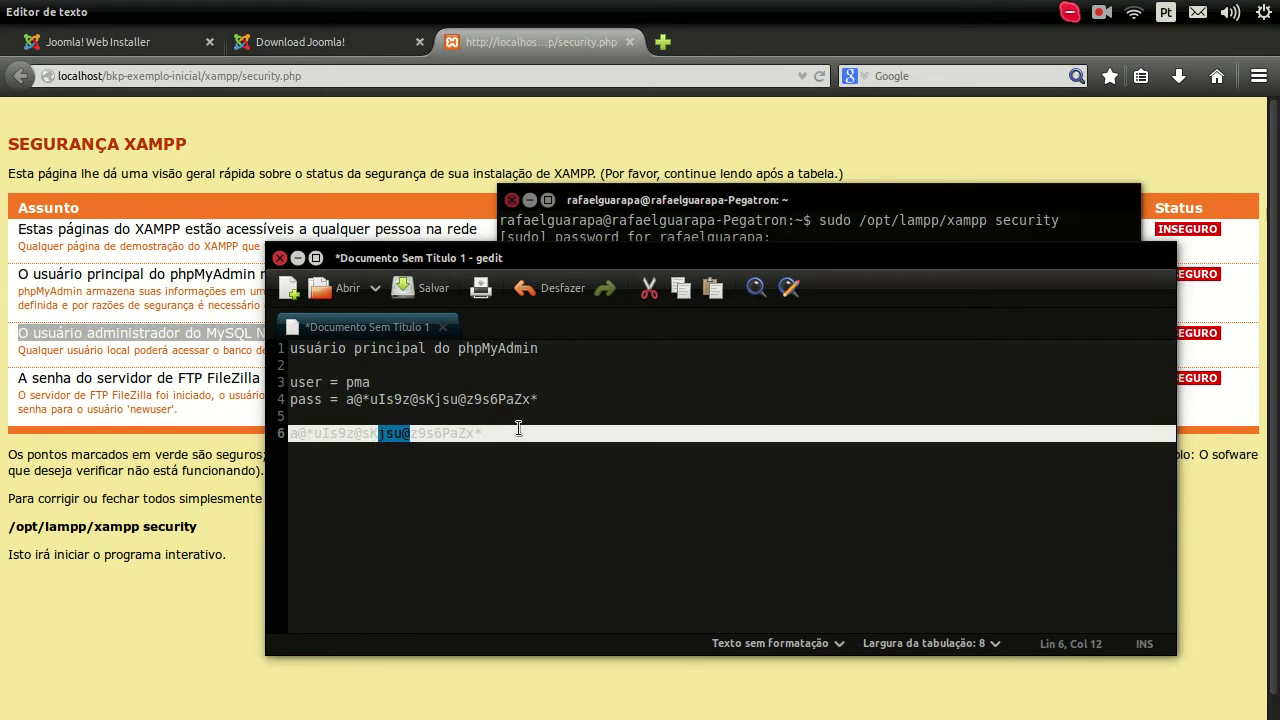
key(shift+Left)
key(shift+Left)
key(shift+Left)
key(shift+Left)
key(shift+Left)
key(shift+Left)
key(BackSpace)
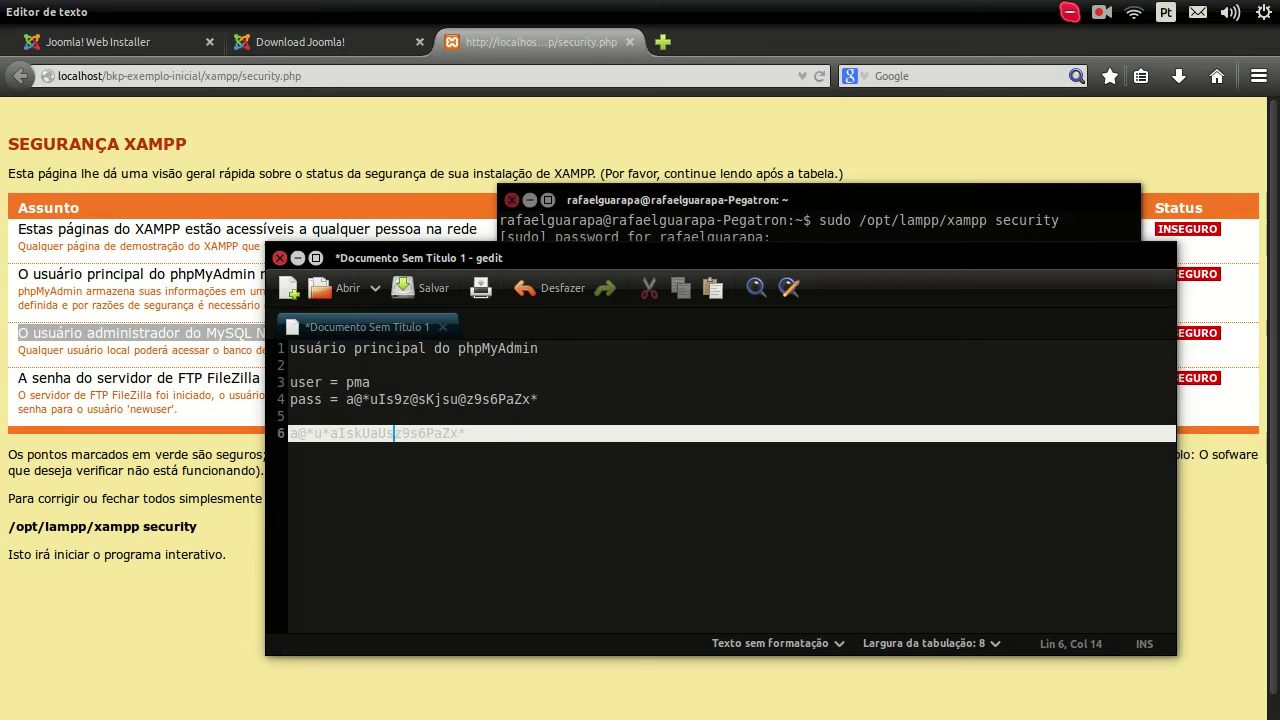
key(Left)
key(Left)
key(Left)
key(Left)
key(Left)
key(Left)
key(Left)
key(Left)
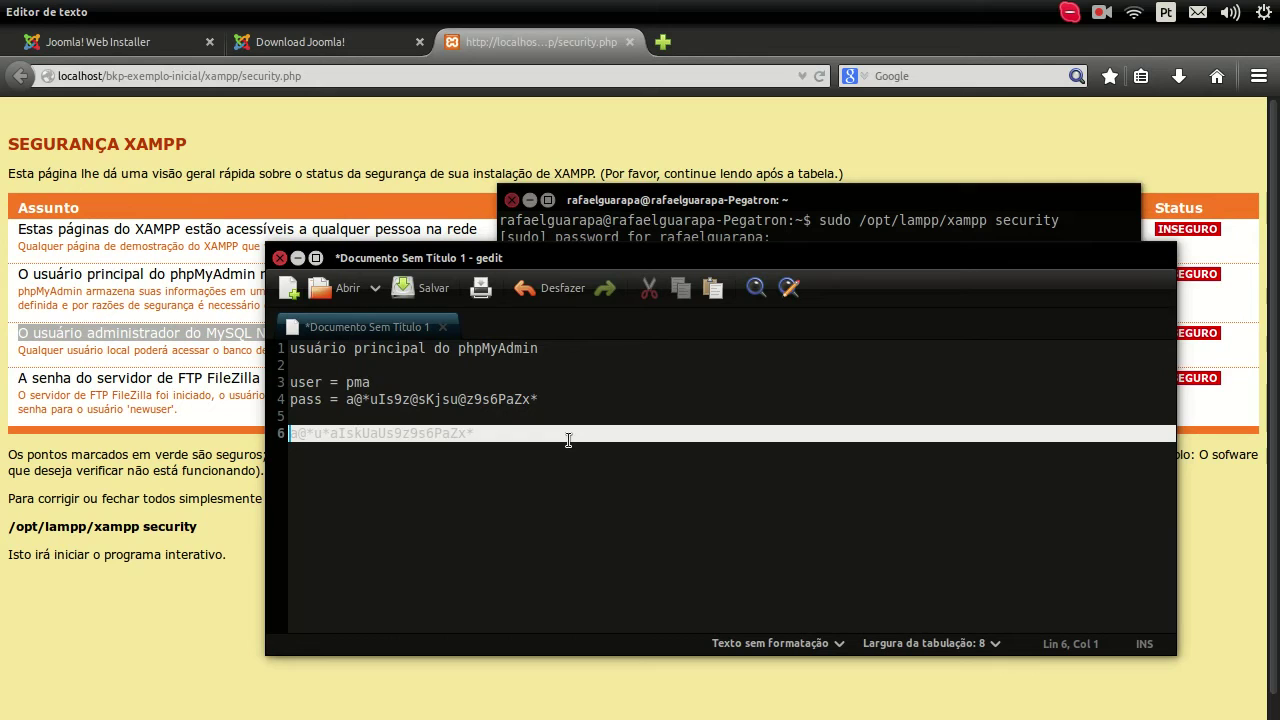
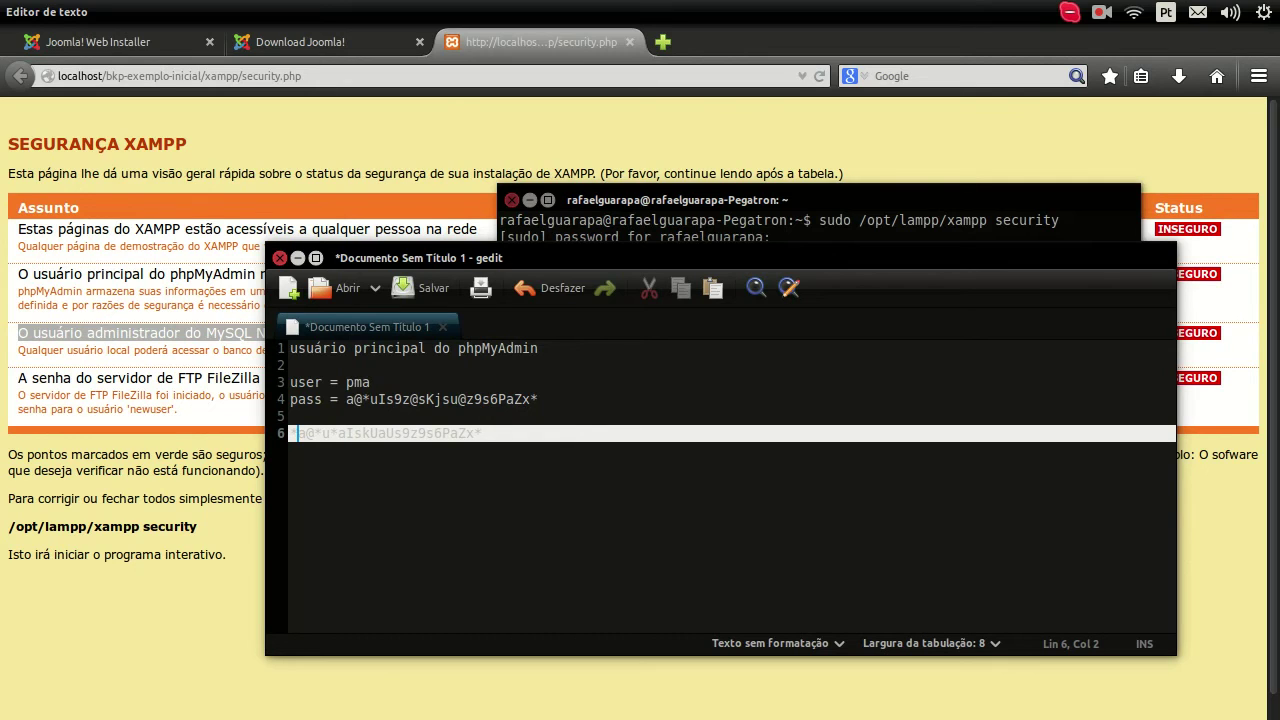
text(pass =)
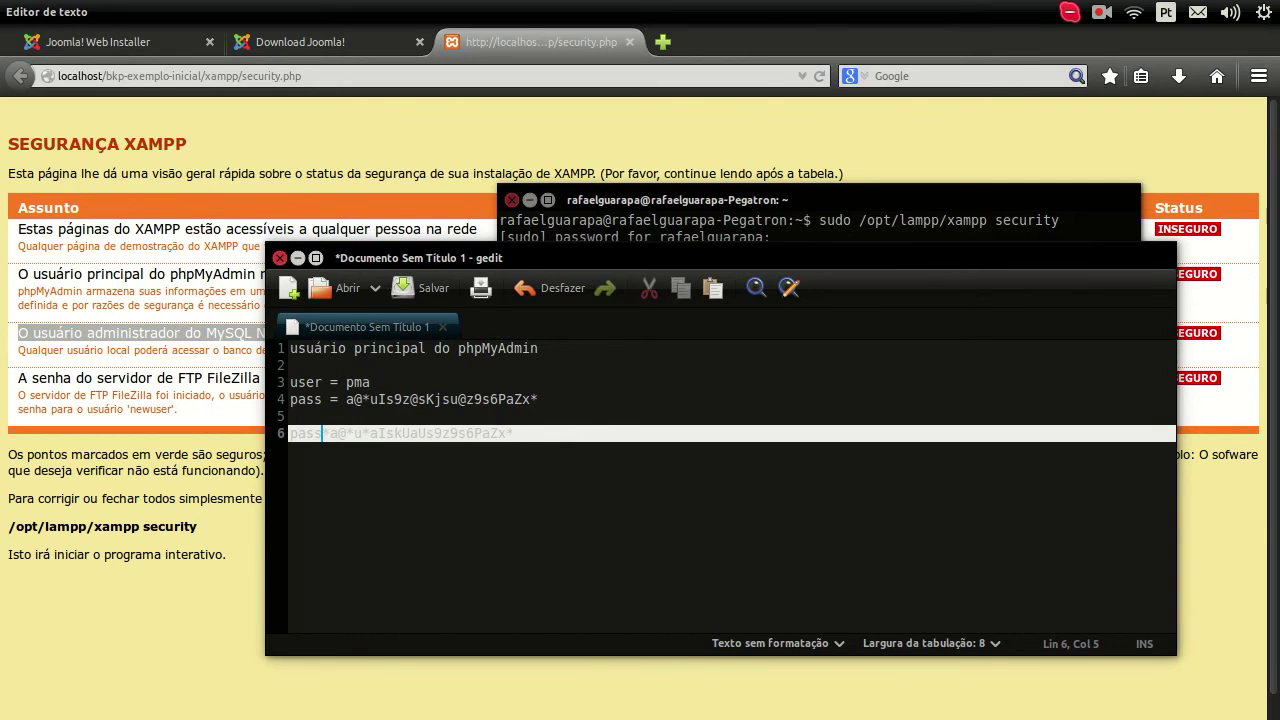
Step: Add the heading 'usuário administrador do MySQL' from the security page above the new pass line
click(45, 340)
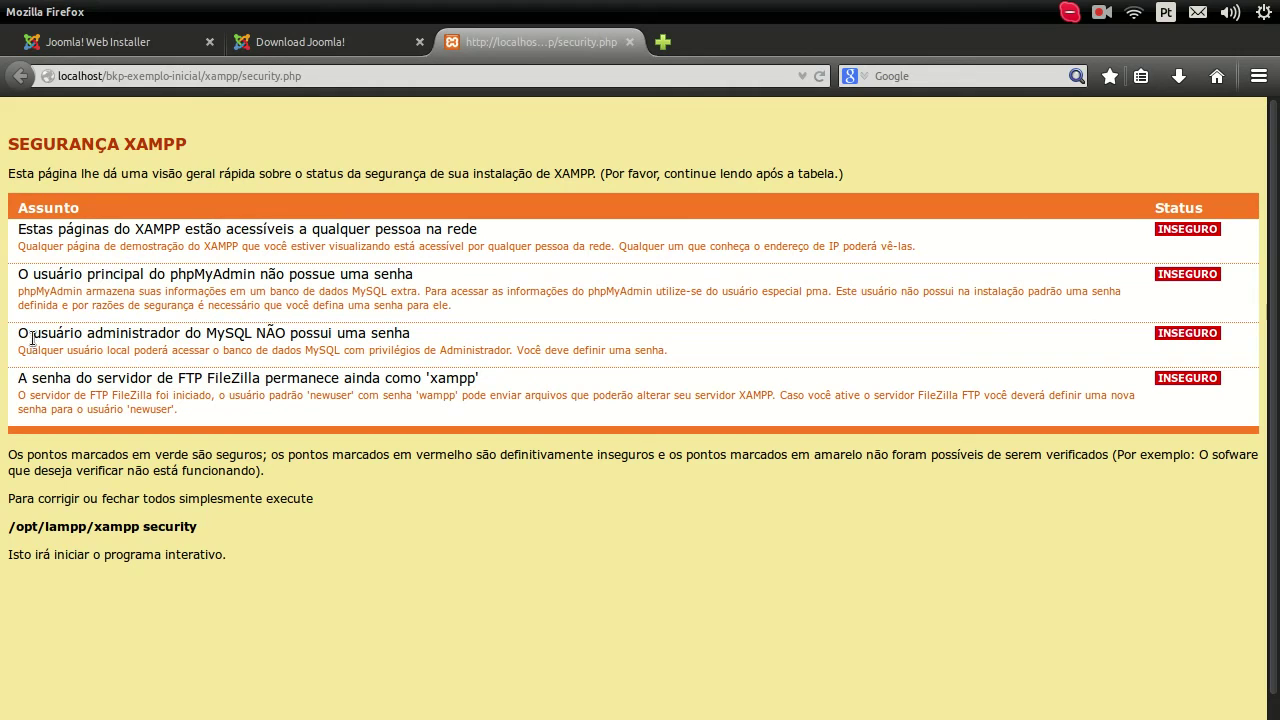
drag(34, 338, 253, 338)
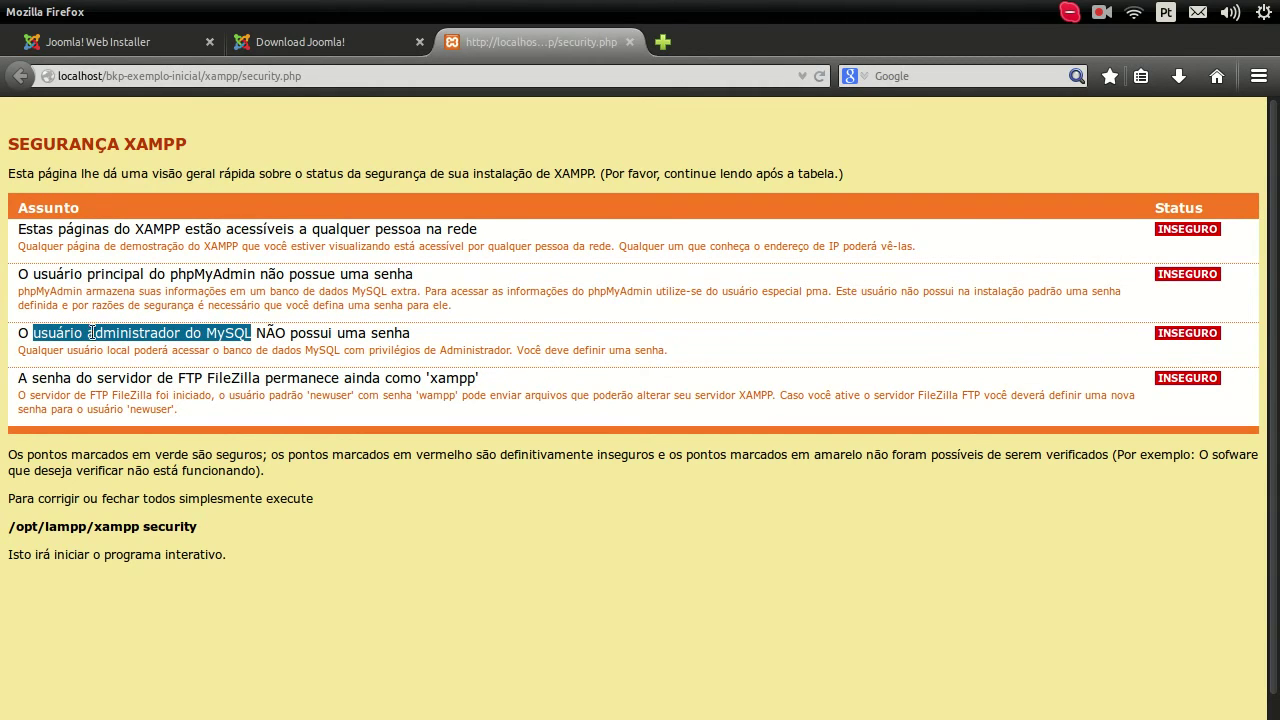
mouse_move(6, 348)
click(29, 320)
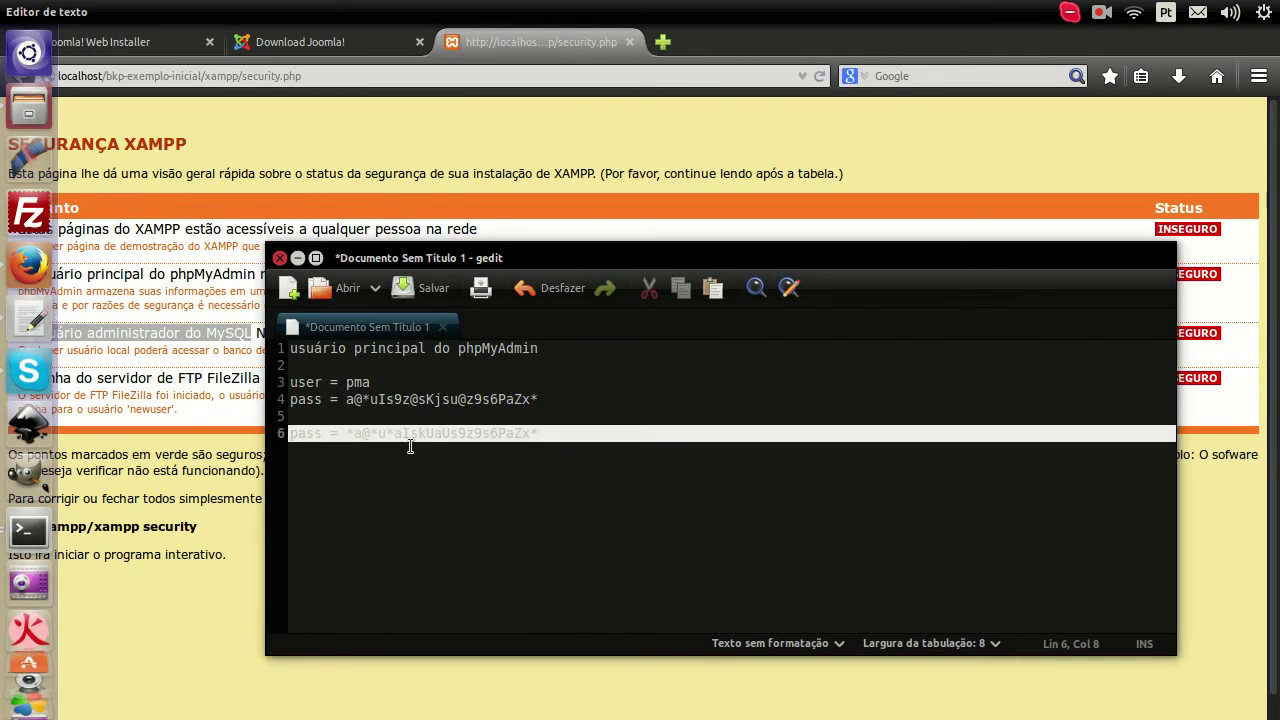
click(345, 417)
key(Return)
key(Return)
key(Up)
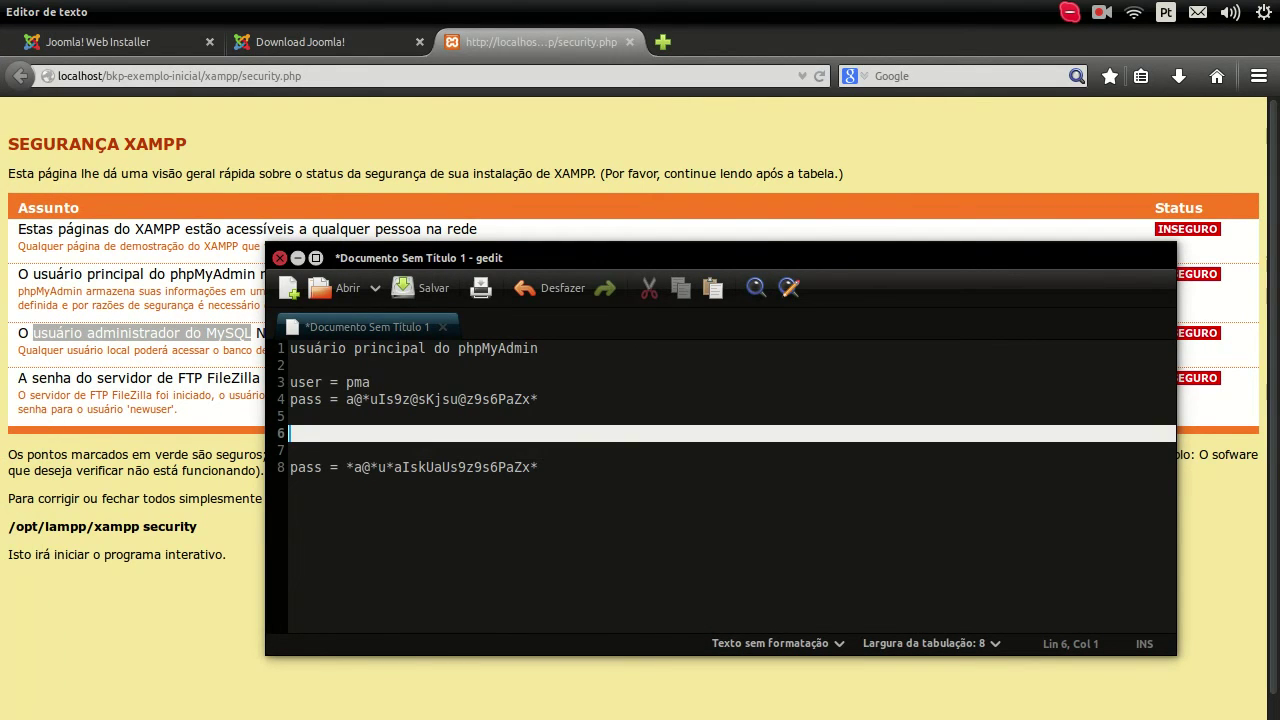
key(ctrl+v)
key(Down)
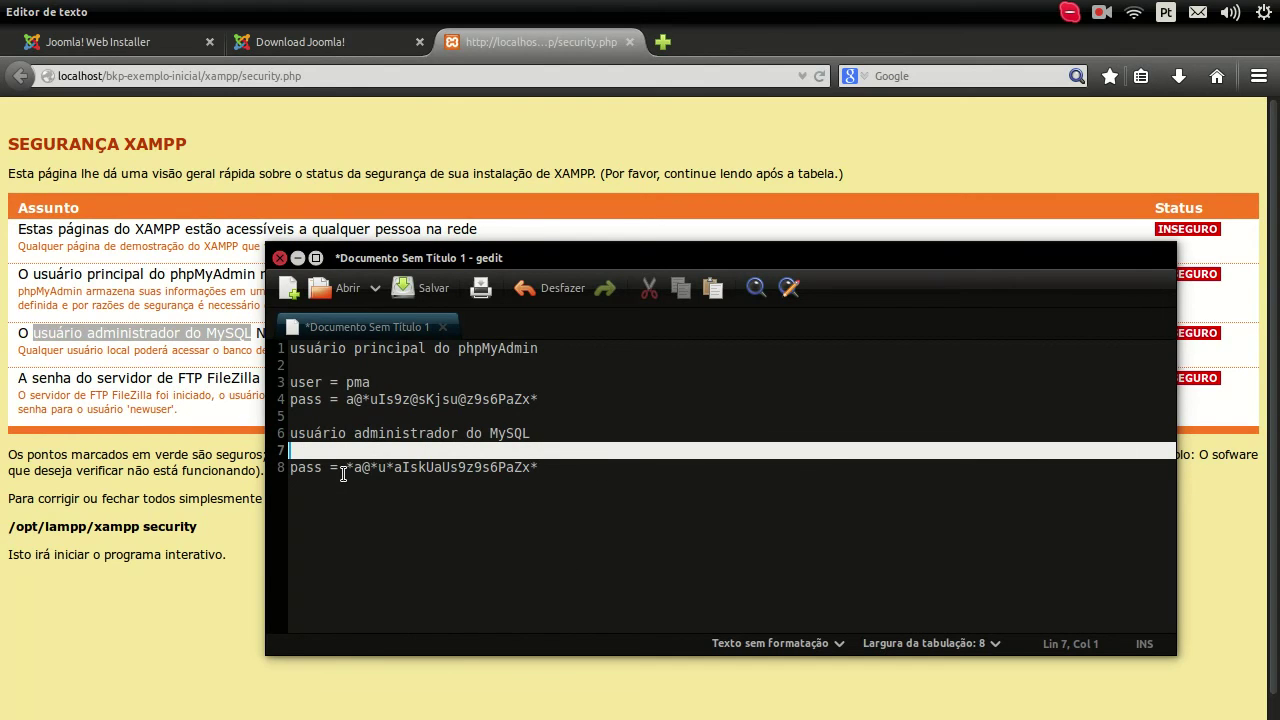
Step: Select and copy the new MySQL root password on line 8
click(345, 470)
shift+click(555, 467)
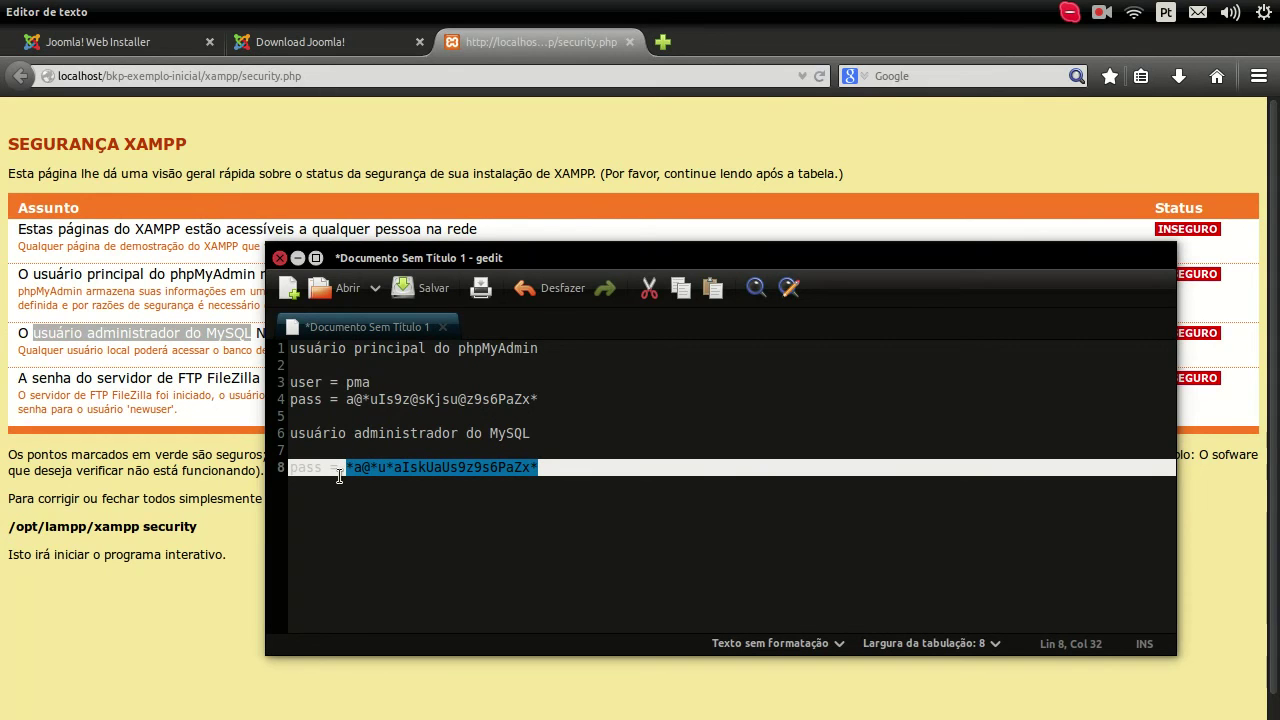
right_click(407, 472)
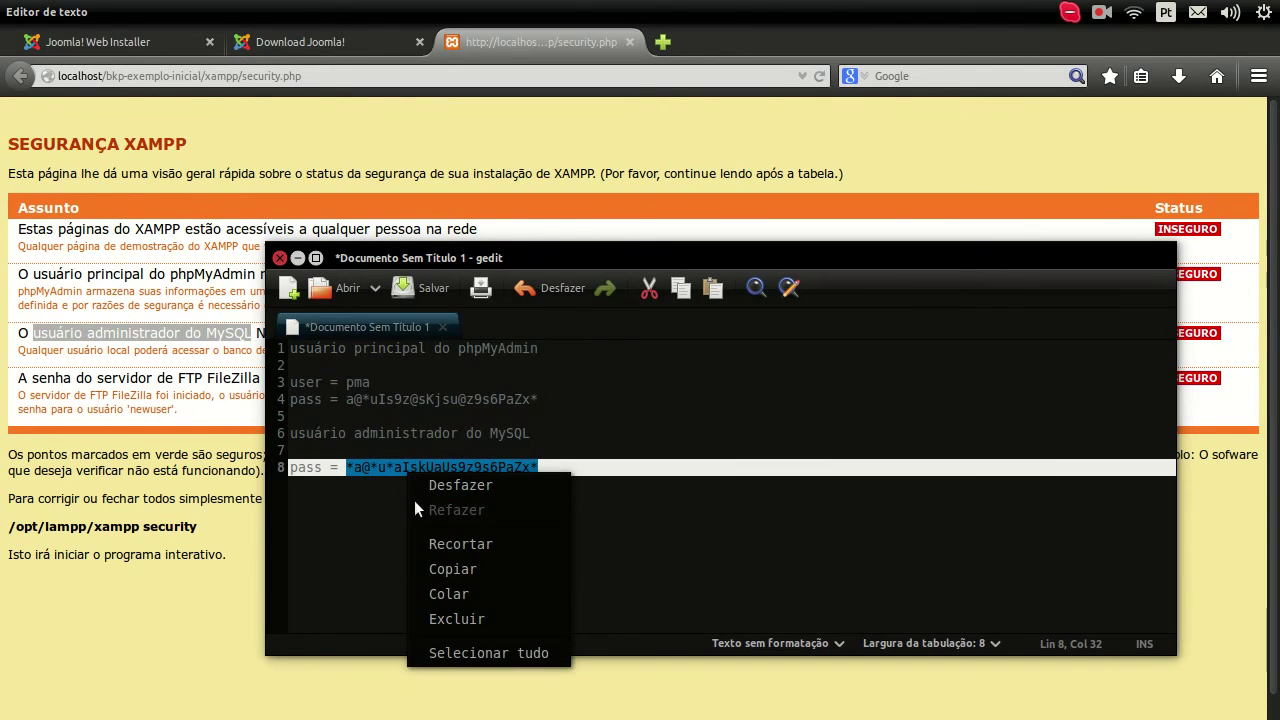
click(446, 567)
mouse_move(4, 490)
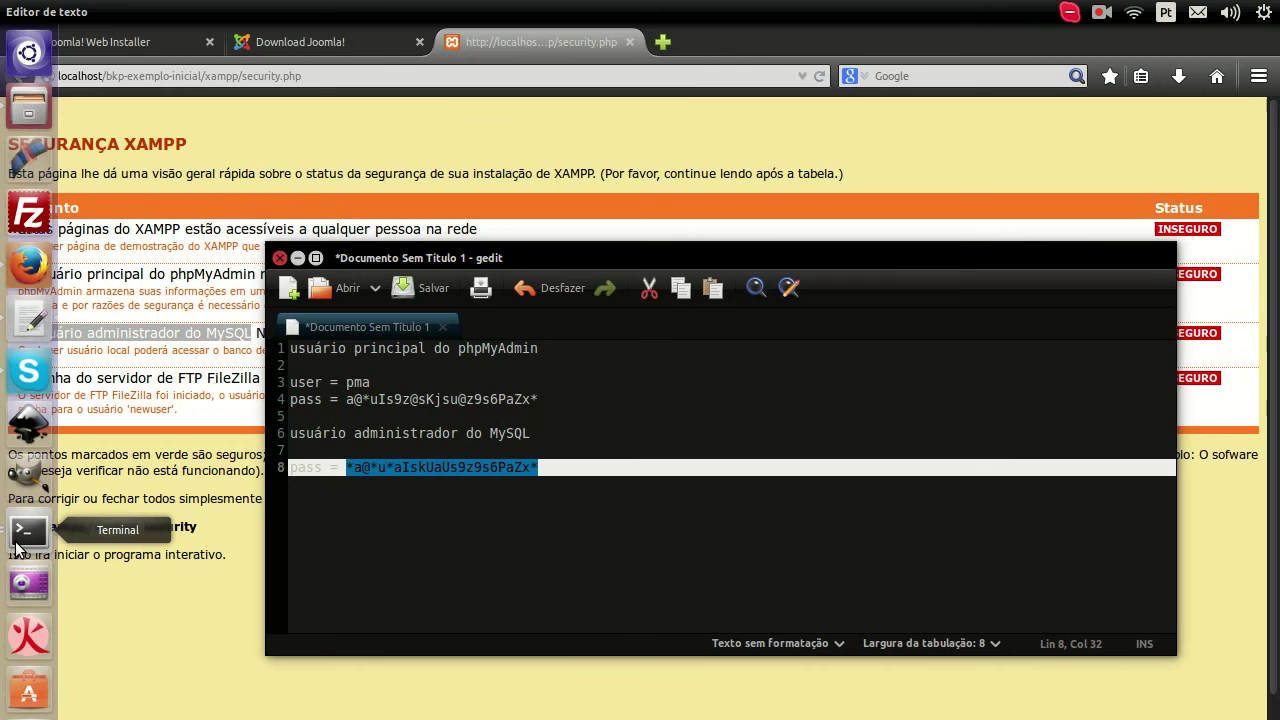
right_click(386, 468)
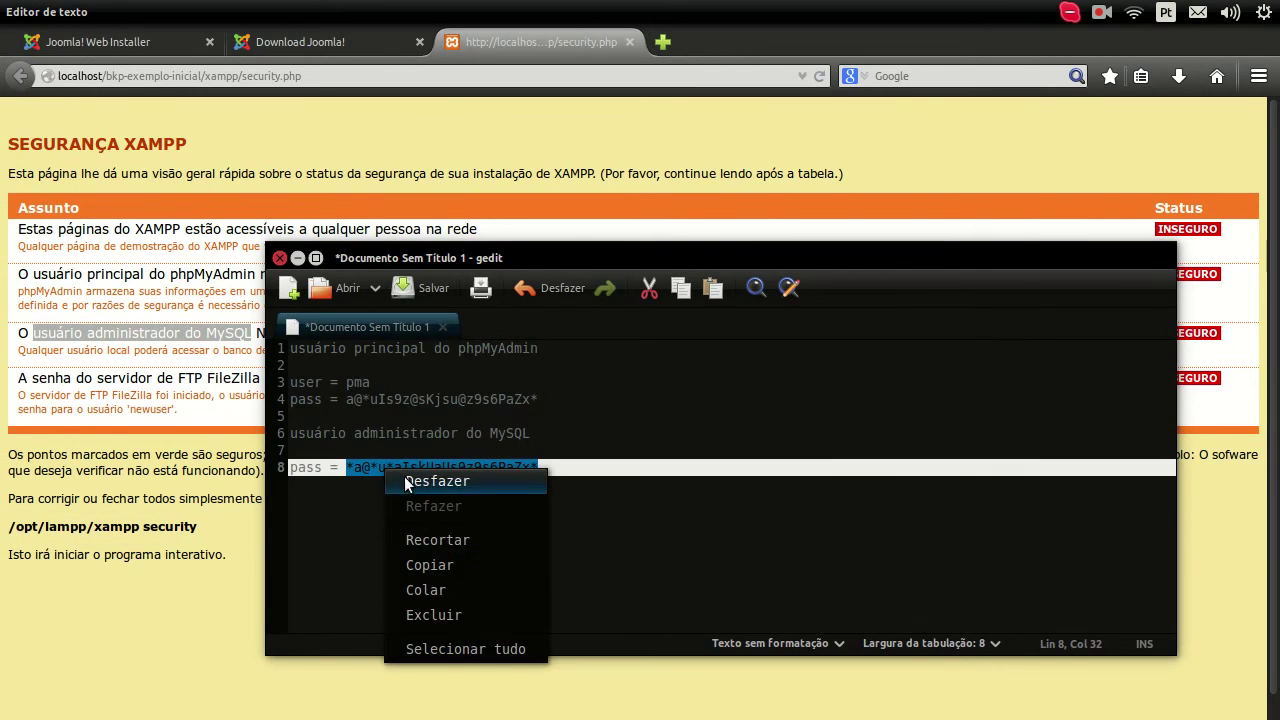
click(438, 565)
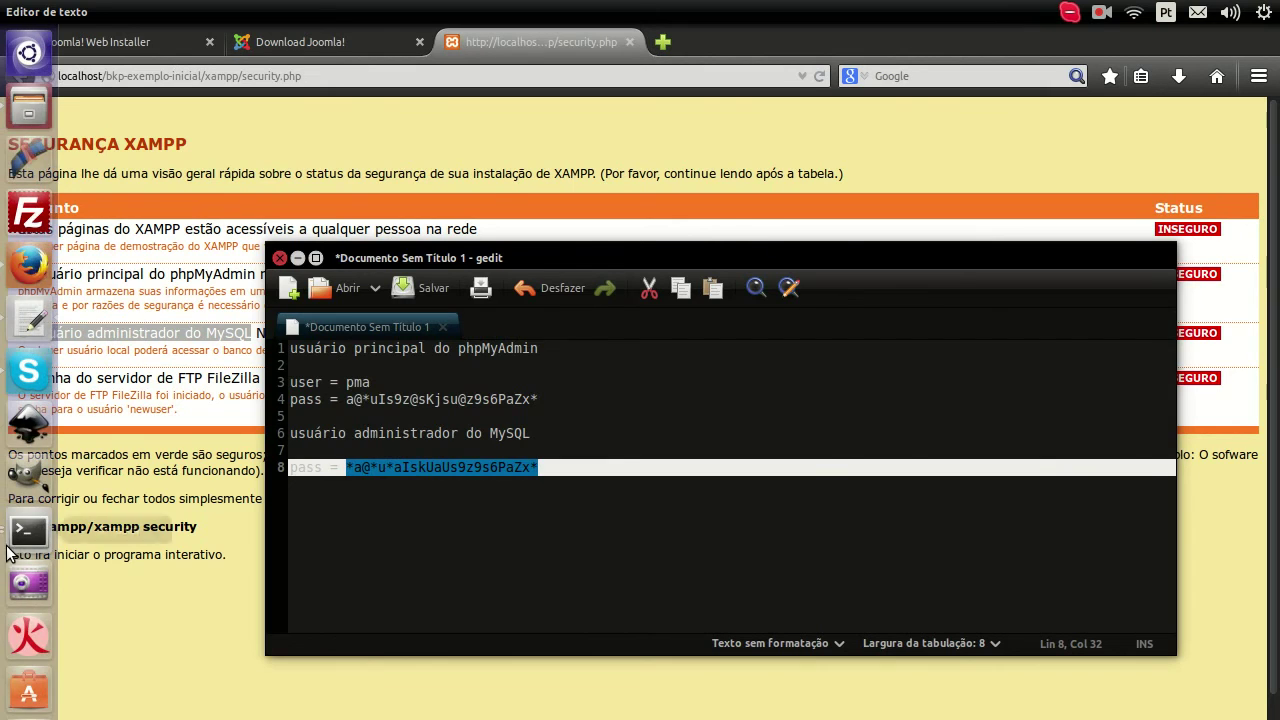
Step: Answer yes to setting a MySQL root password and paste in the new password
click(28, 530)
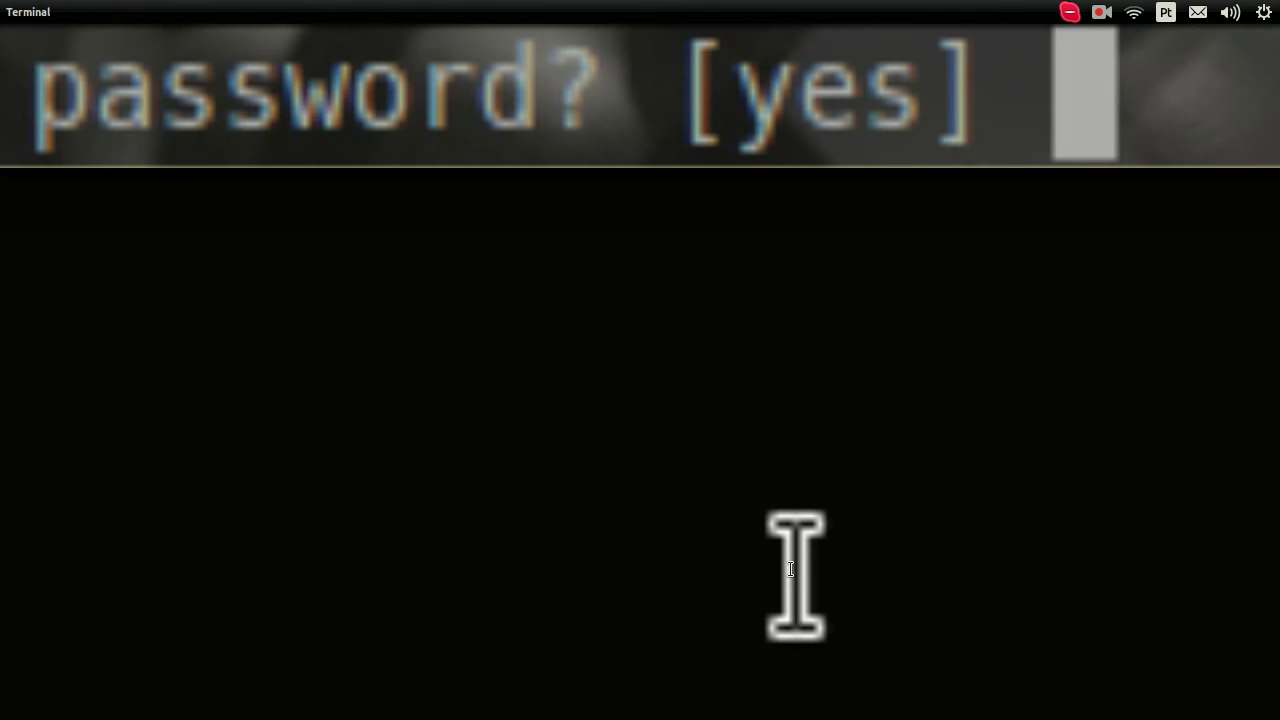
text(yes)
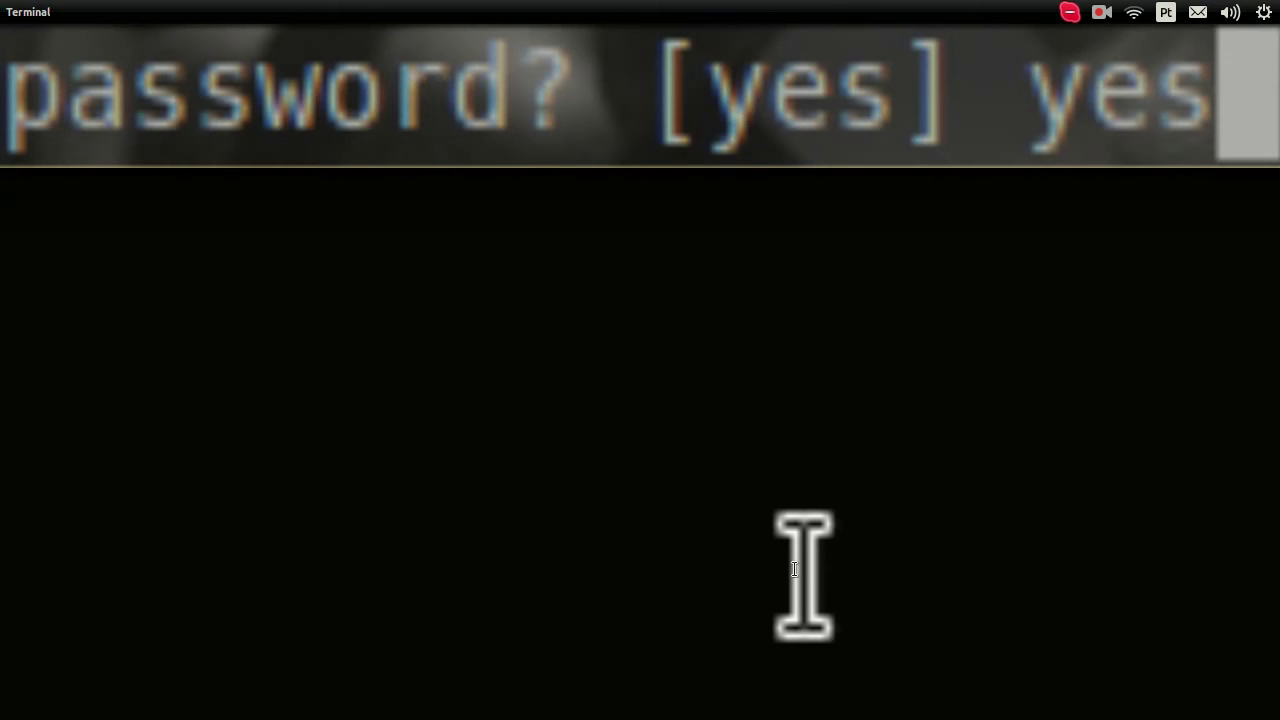
key(Return)
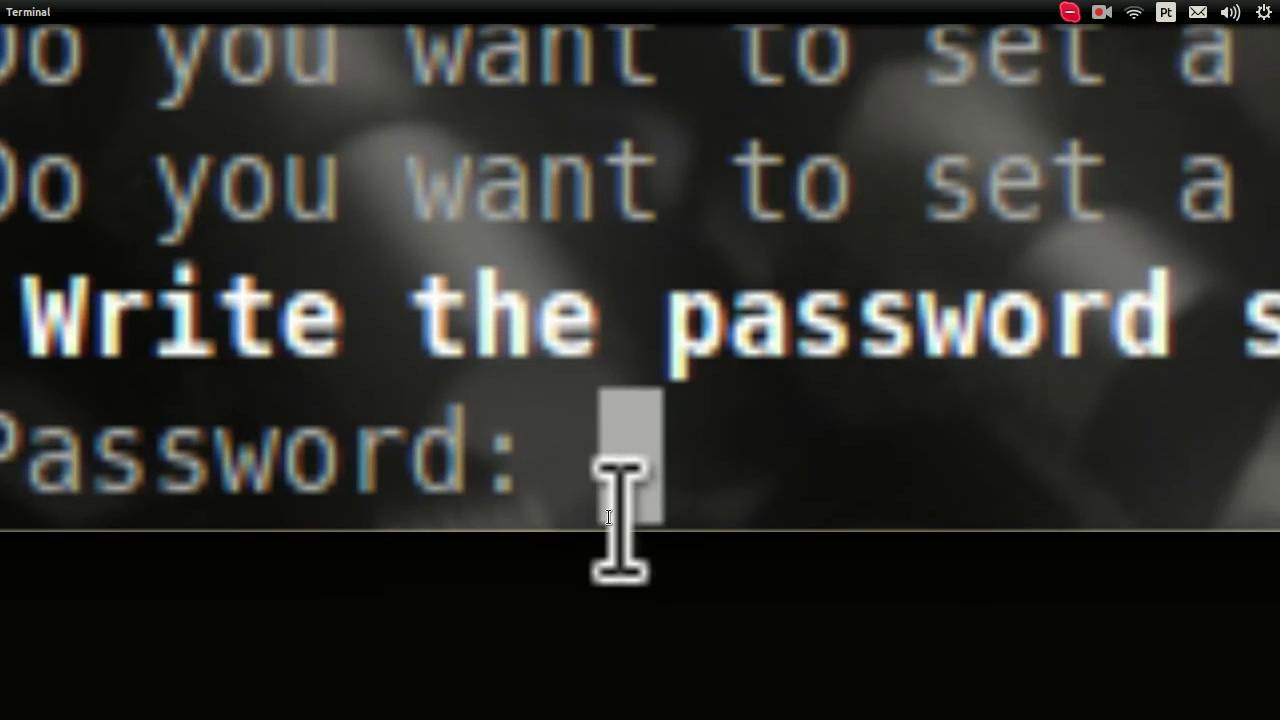
right_click(617, 514)
click(571, 584)
key(Return)
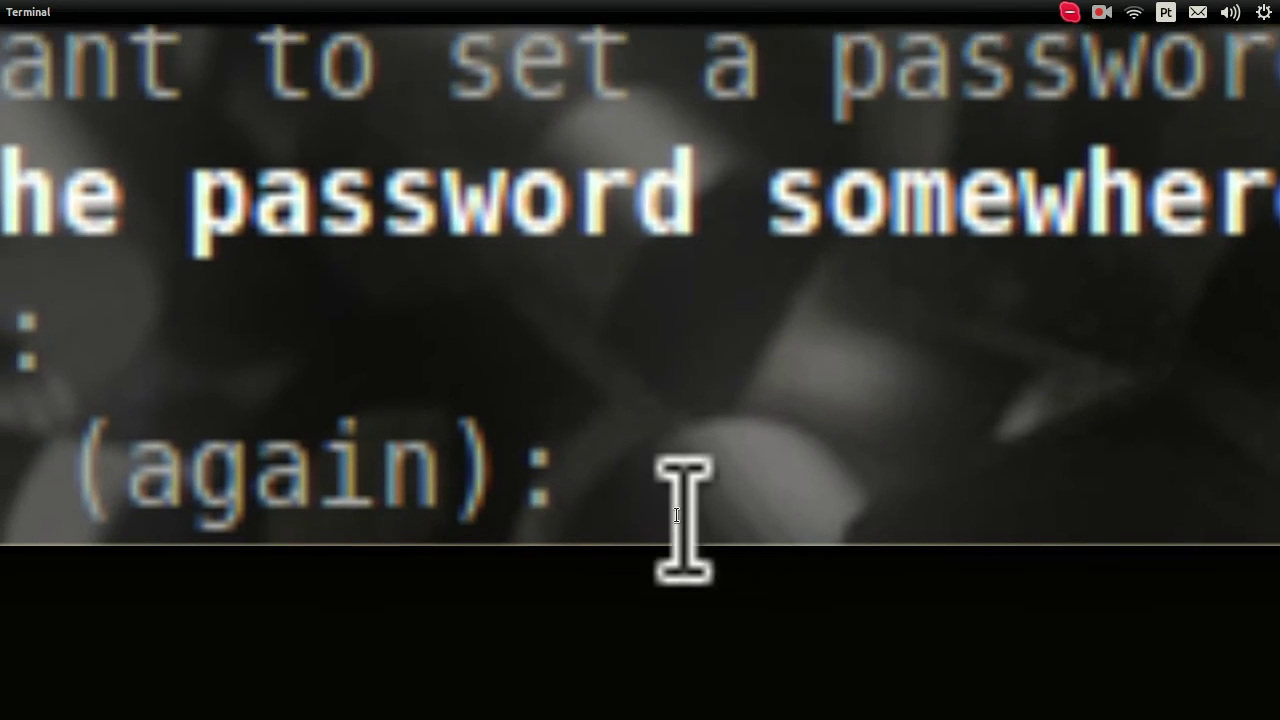
Step: Paste the MySQL root password again to confirm it
right_click(677, 515)
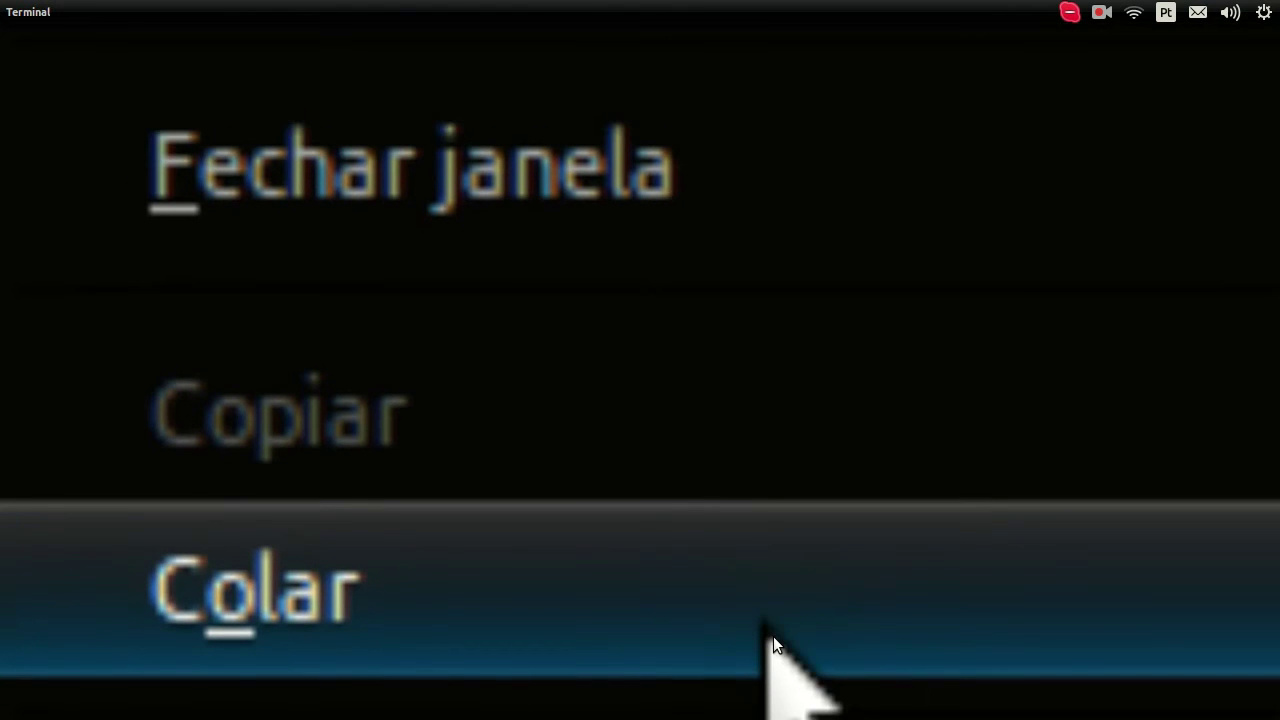
click(773, 636)
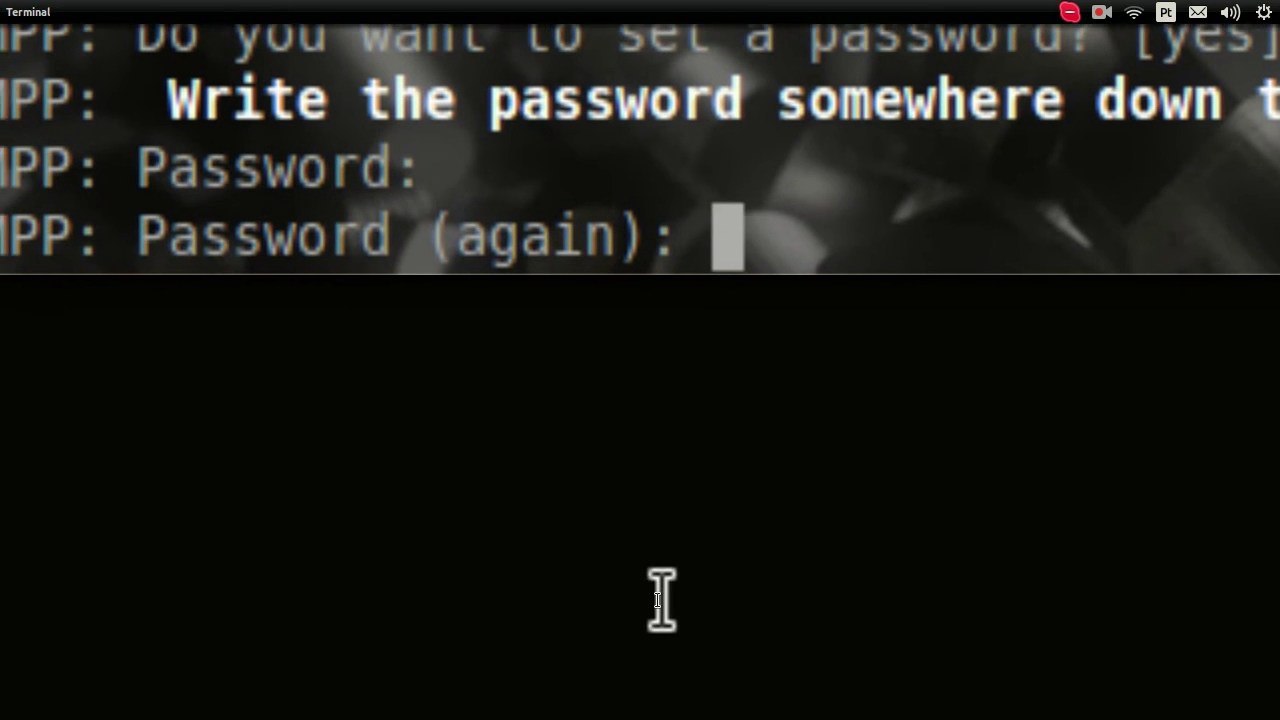
key(Return)
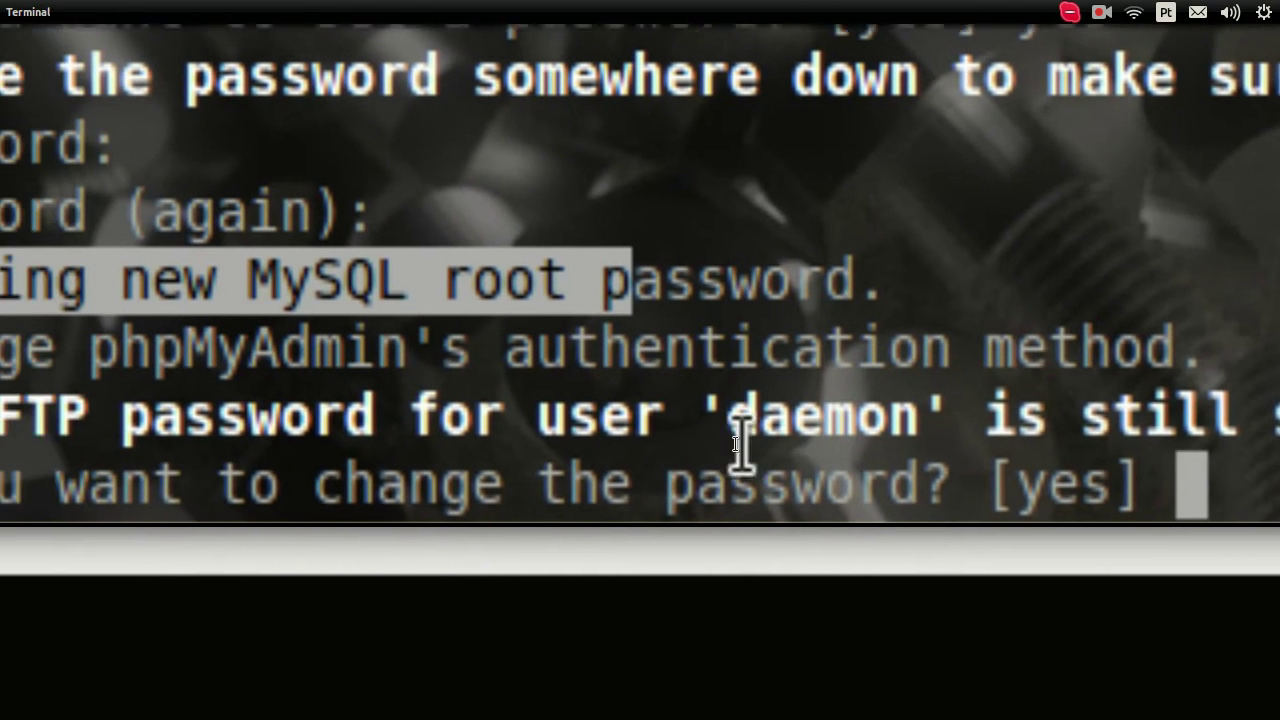
scroll(740, 447, down, 3)
scroll(740, 447, up, 3)
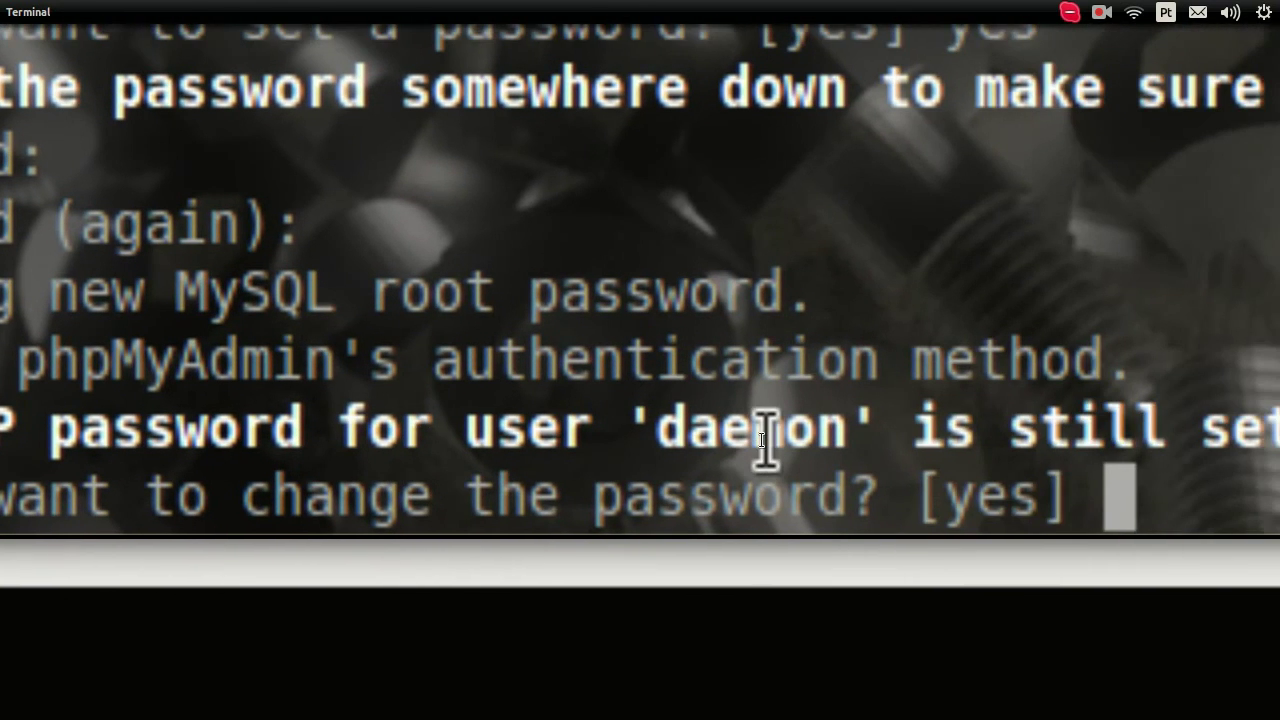
Step: Answer yes to changing the FTP password for user daemon
double_click(762, 440)
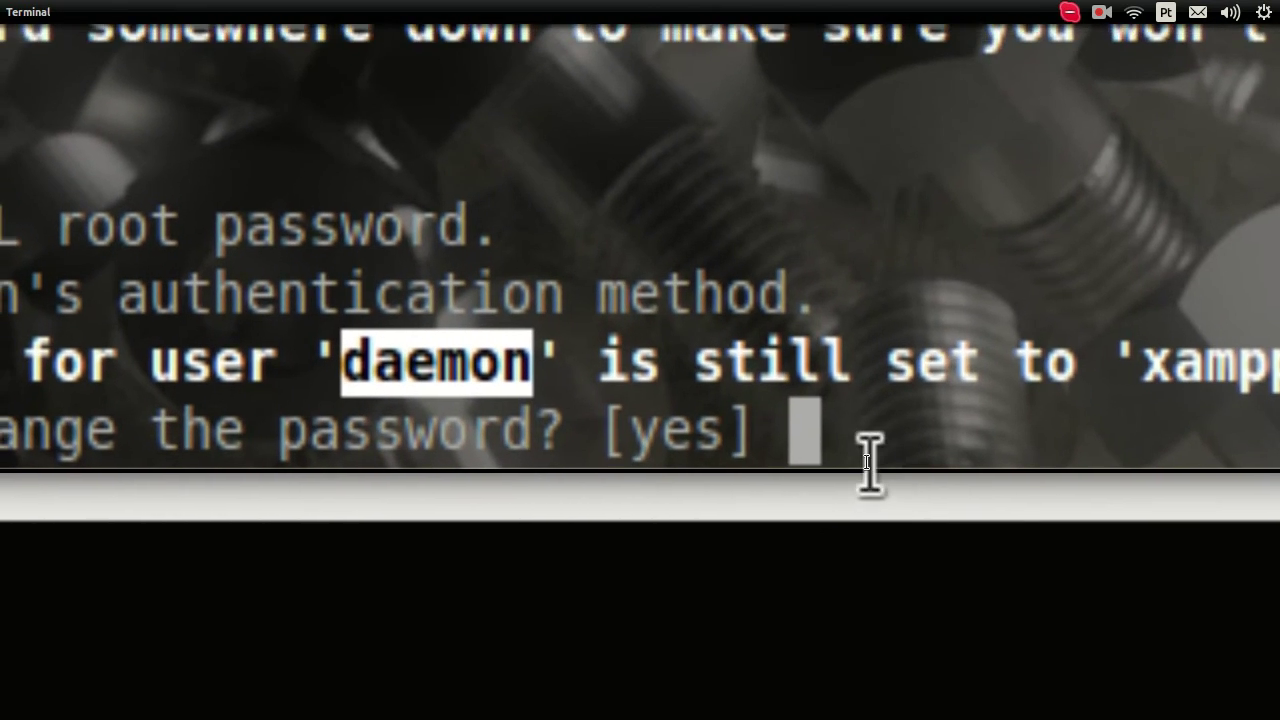
click(869, 462)
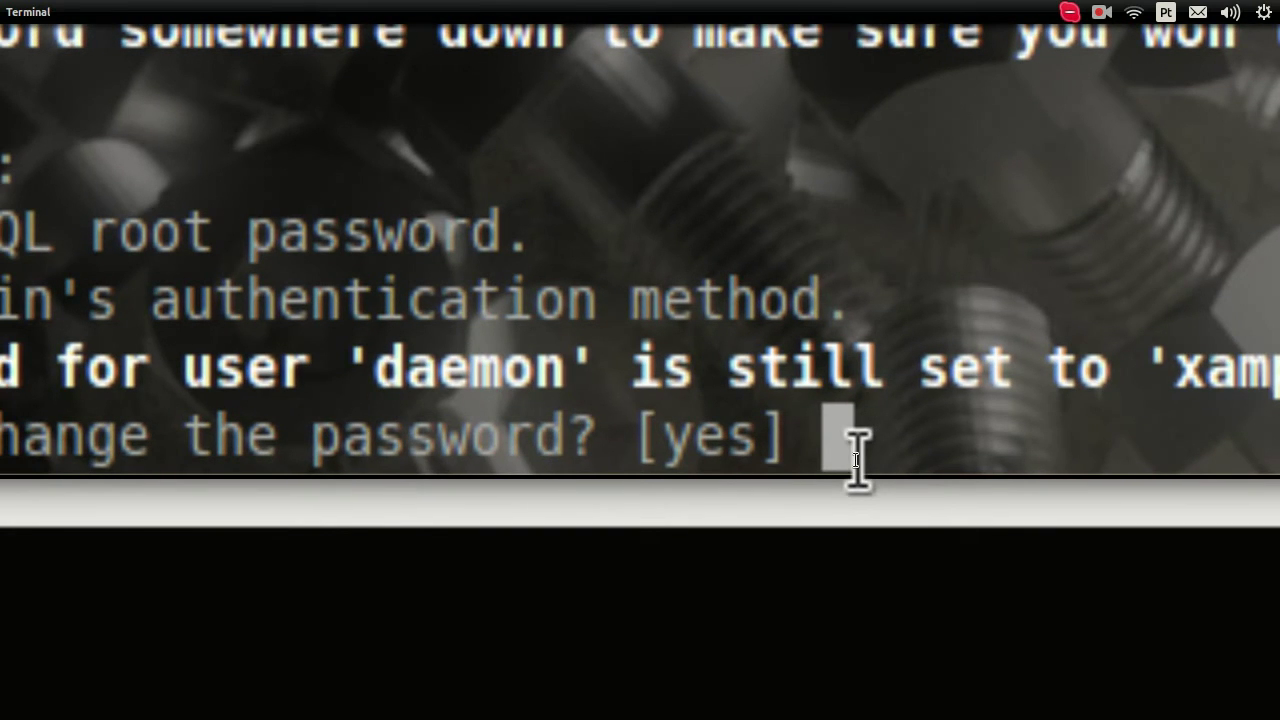
text(yes)
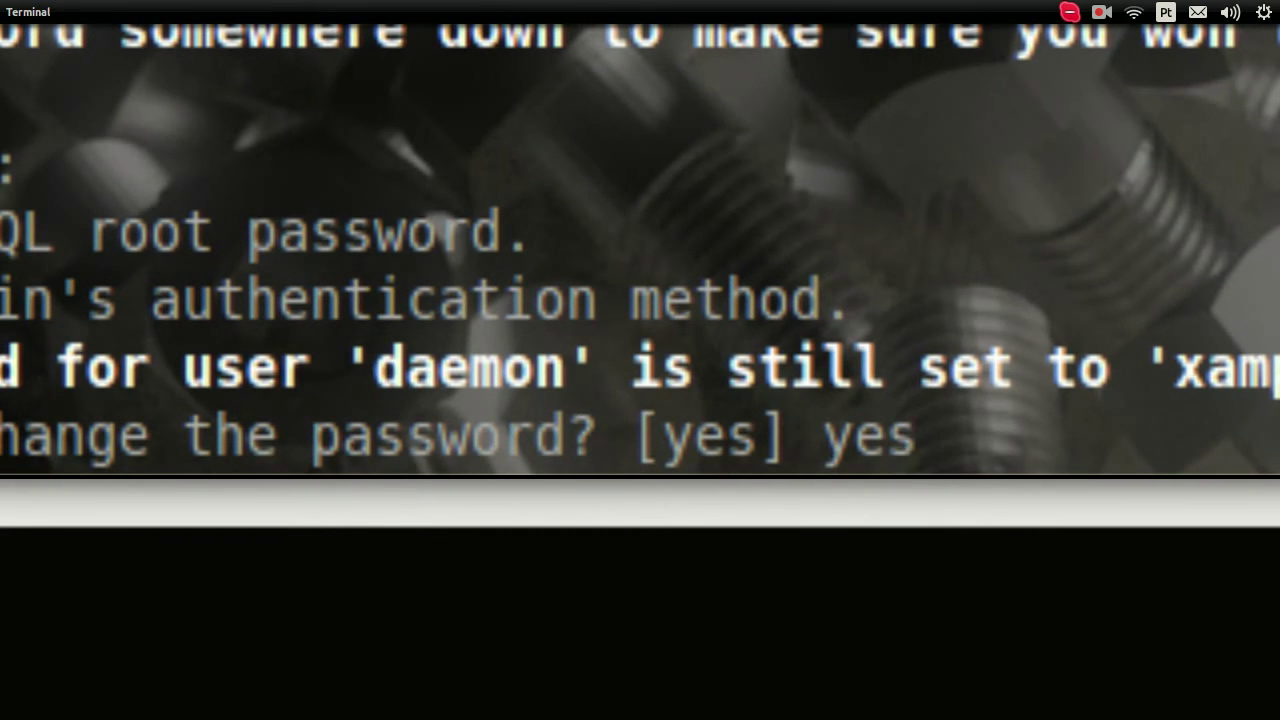
key(Return)
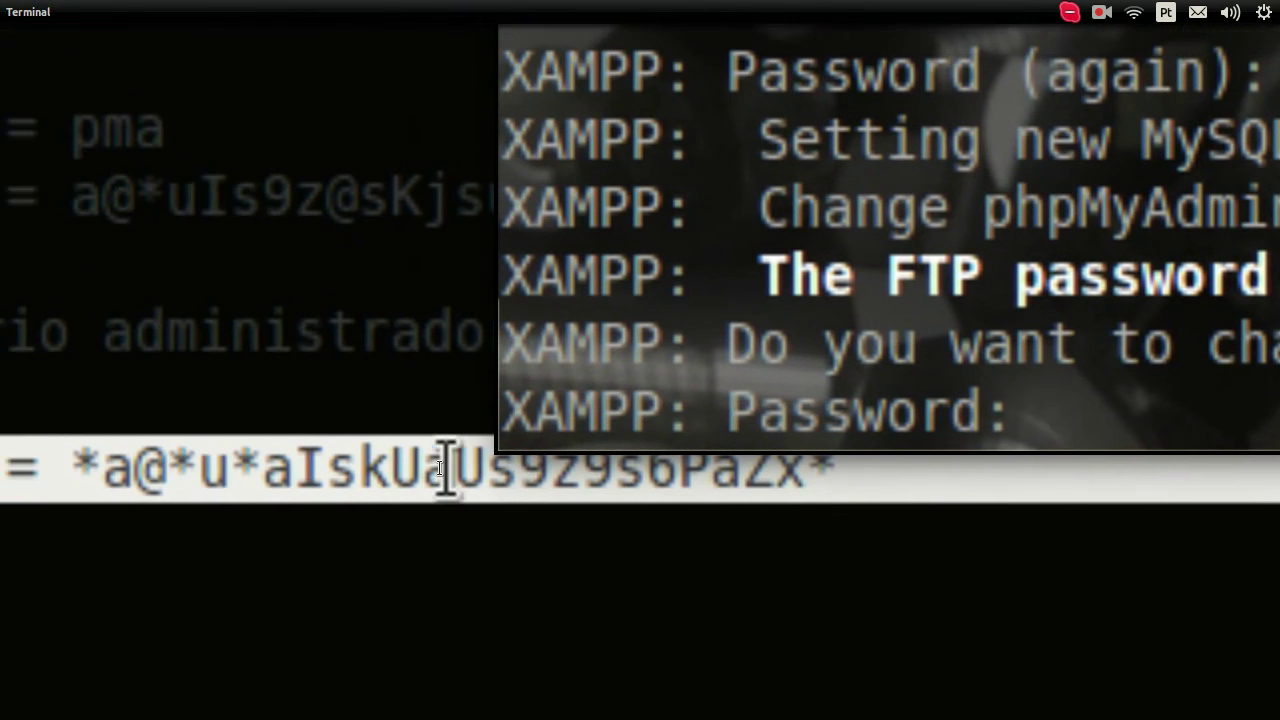
Step: Add a 'usuário FTP' heading below the MySQL password entry in the notes
click(452, 470)
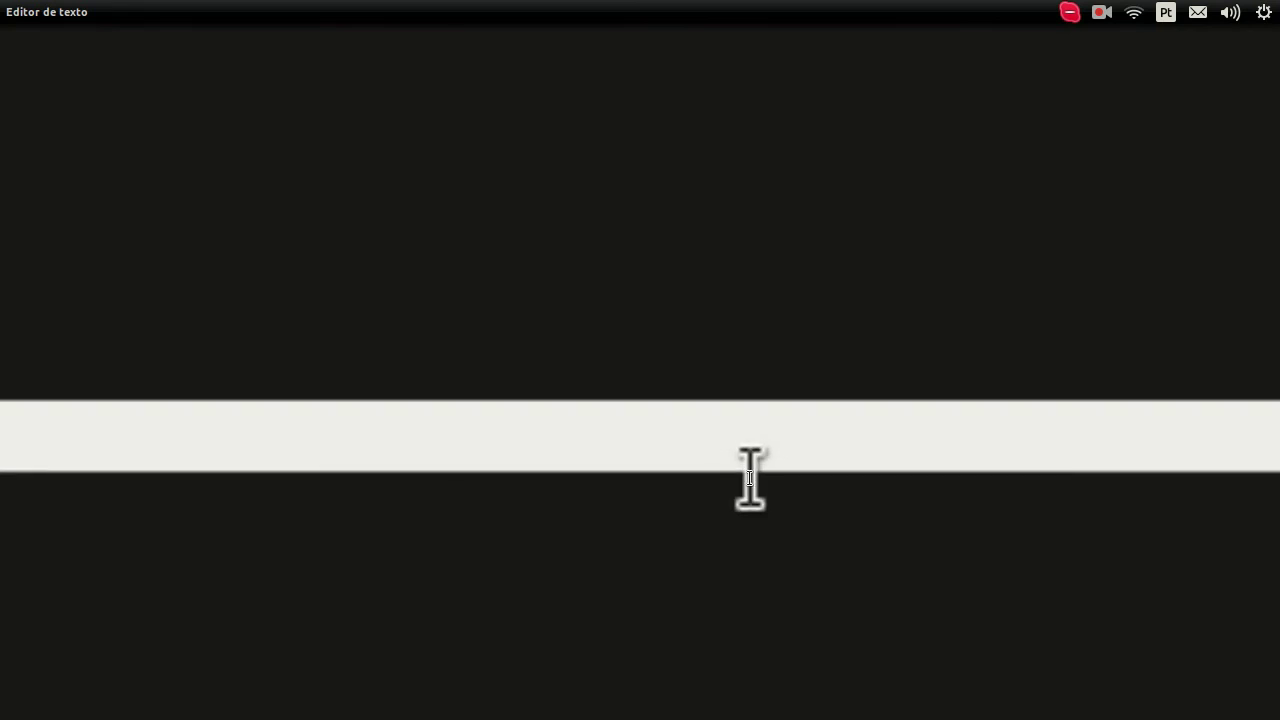
scroll(750, 478, down, 5)
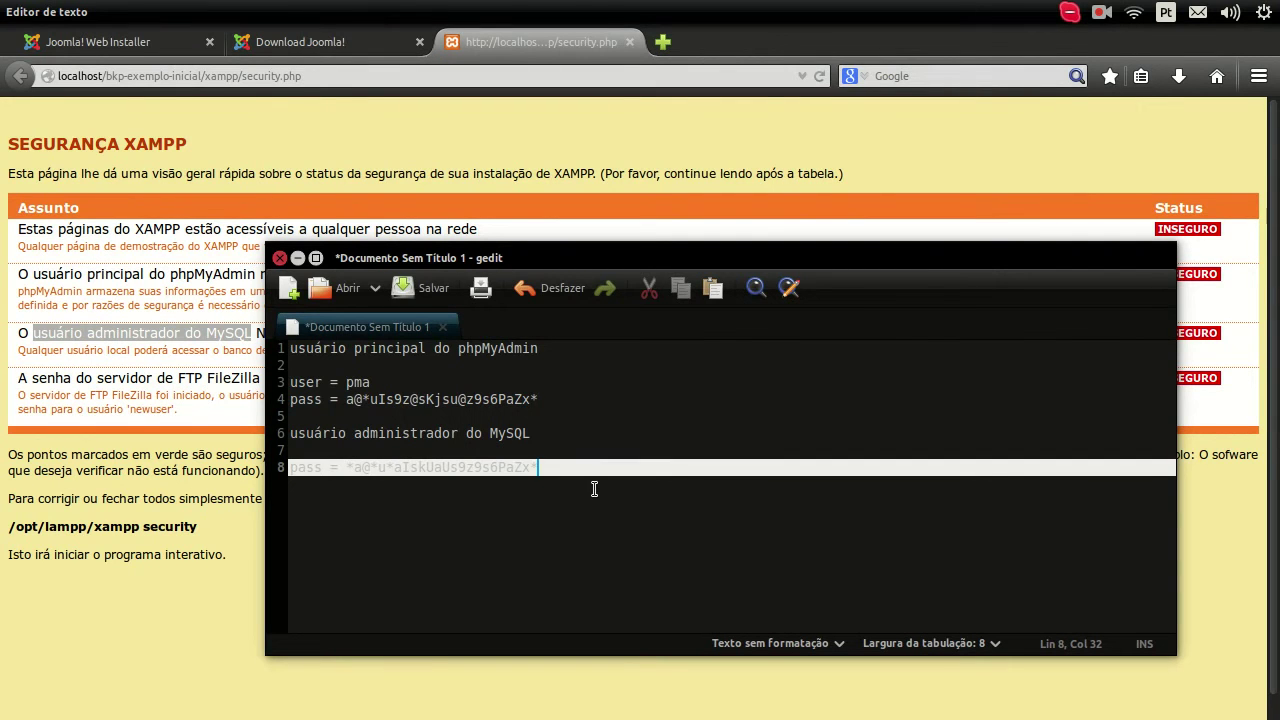
key(Return)
key(Return)
click(552, 432)
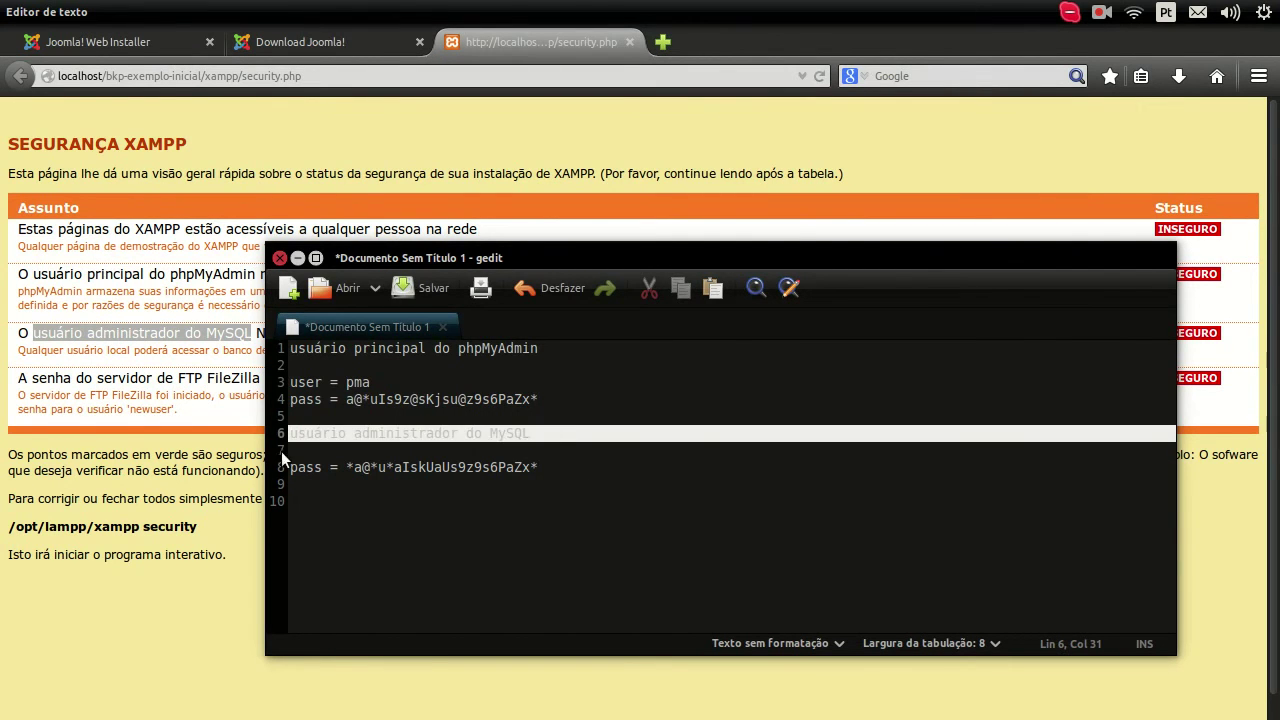
click(296, 509)
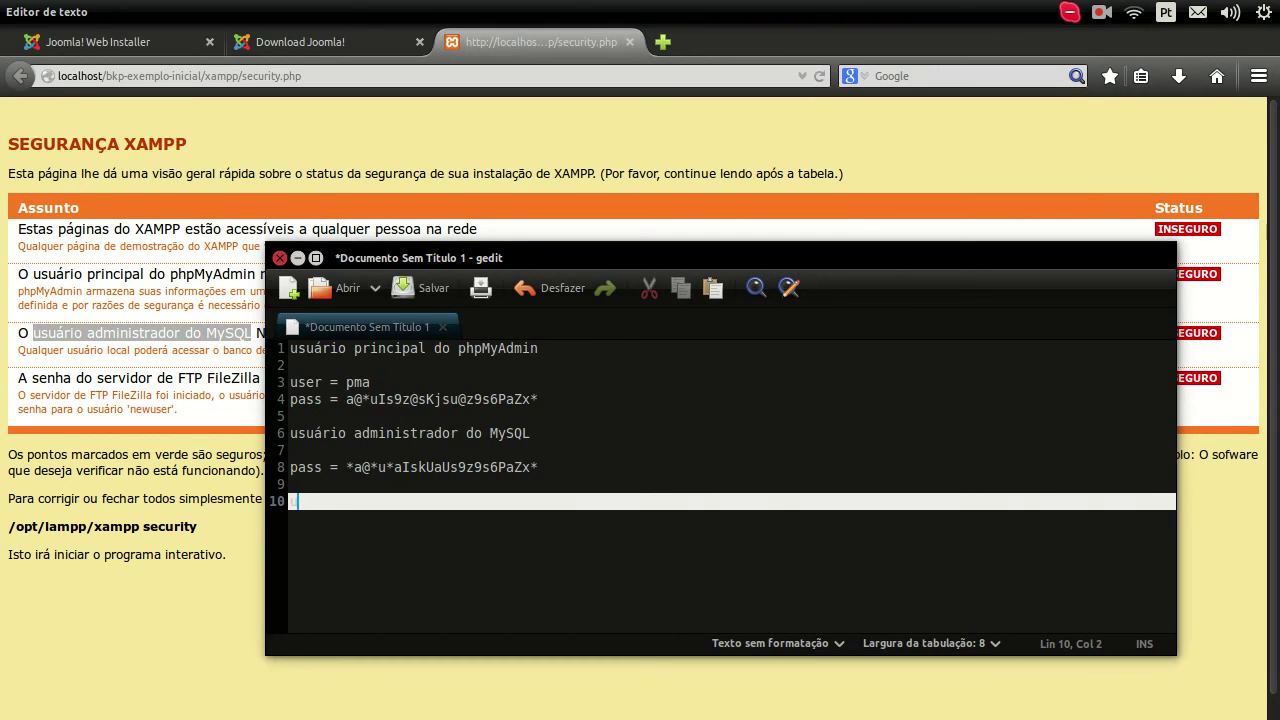
text(suário FTP)
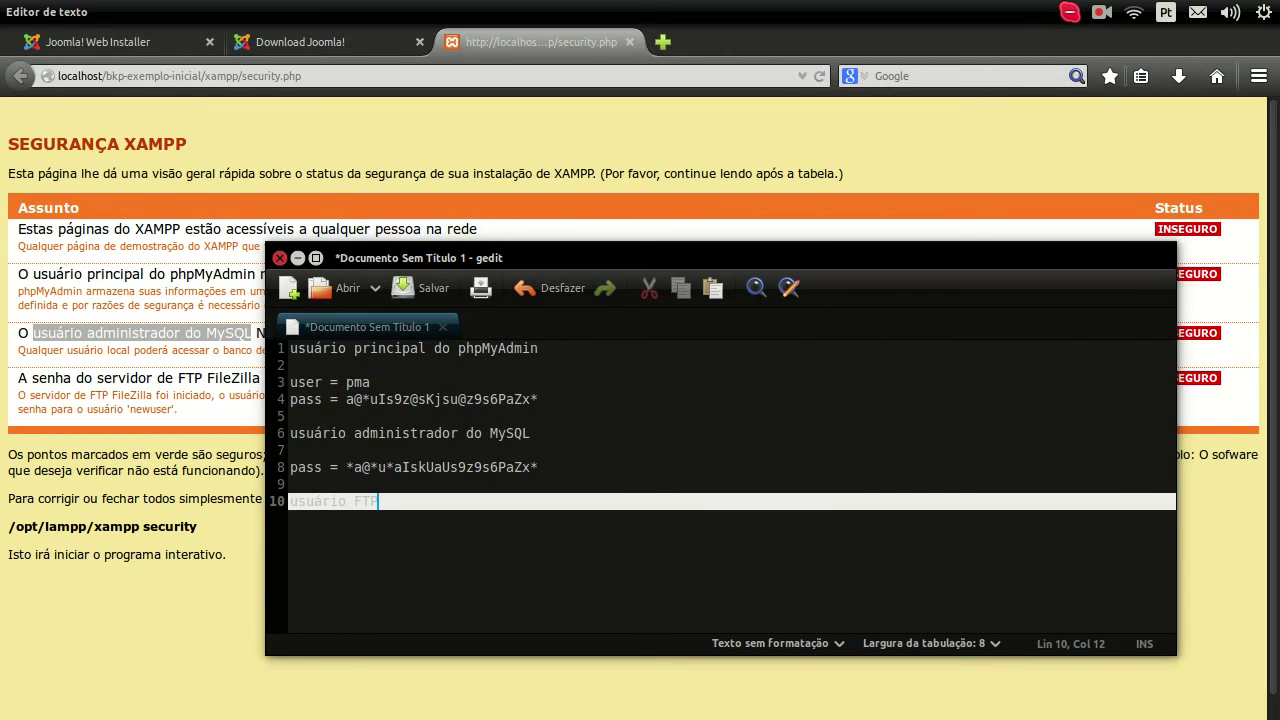
key(Return)
key(Return)
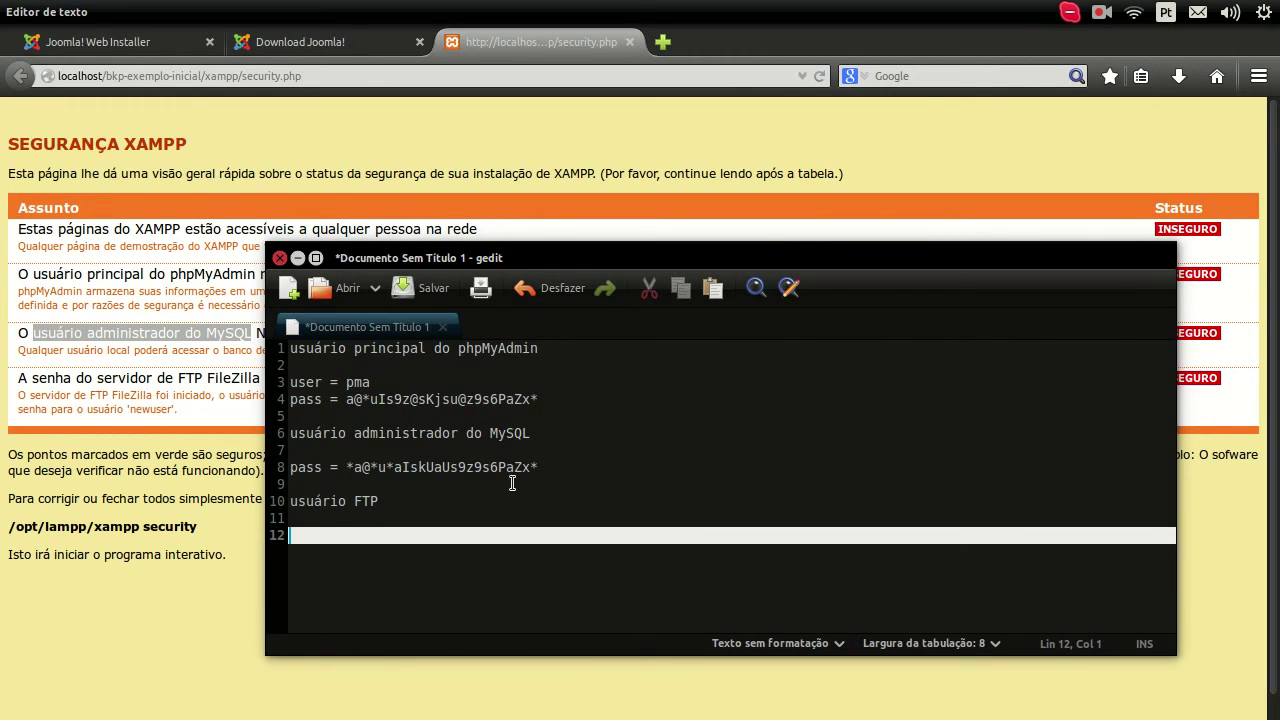
Step: Duplicate the MySQL 'pass =' line onto line 12 and change it into a new FTP password
click(540, 469)
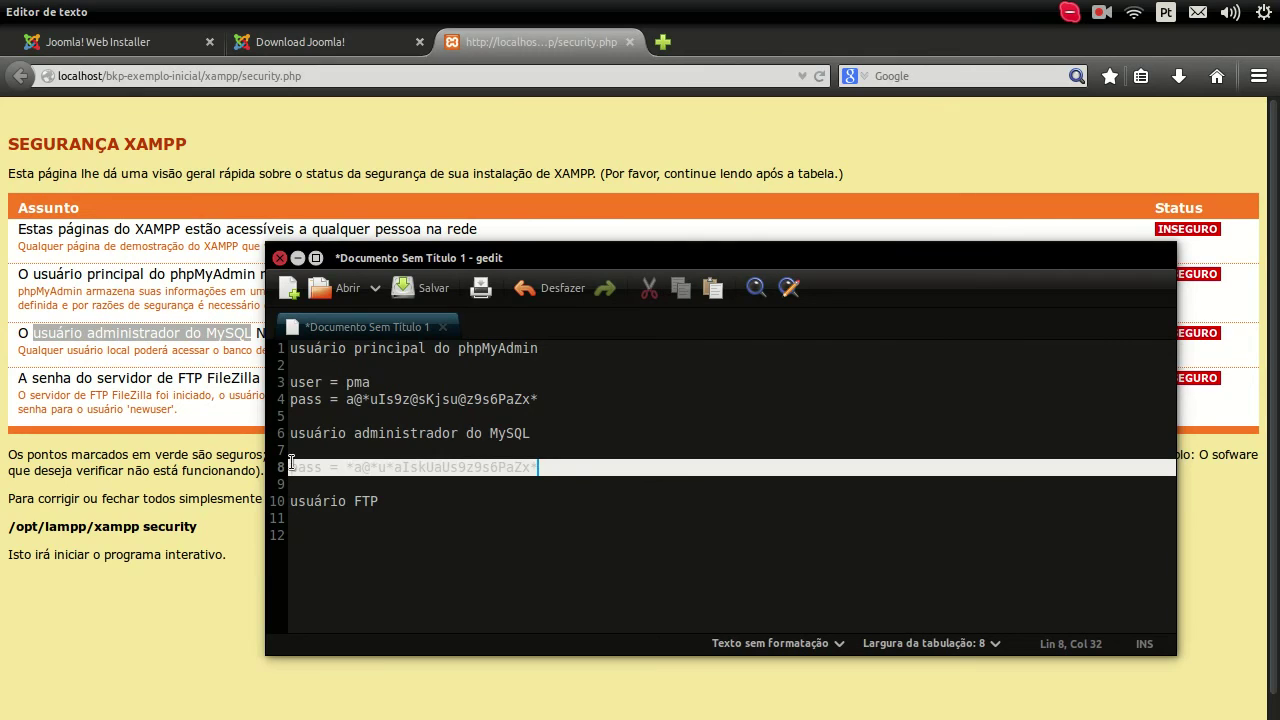
key(shift+Home)
key(ctrl+c)
click(331, 530)
key(ctrl+v)
click(386, 548)
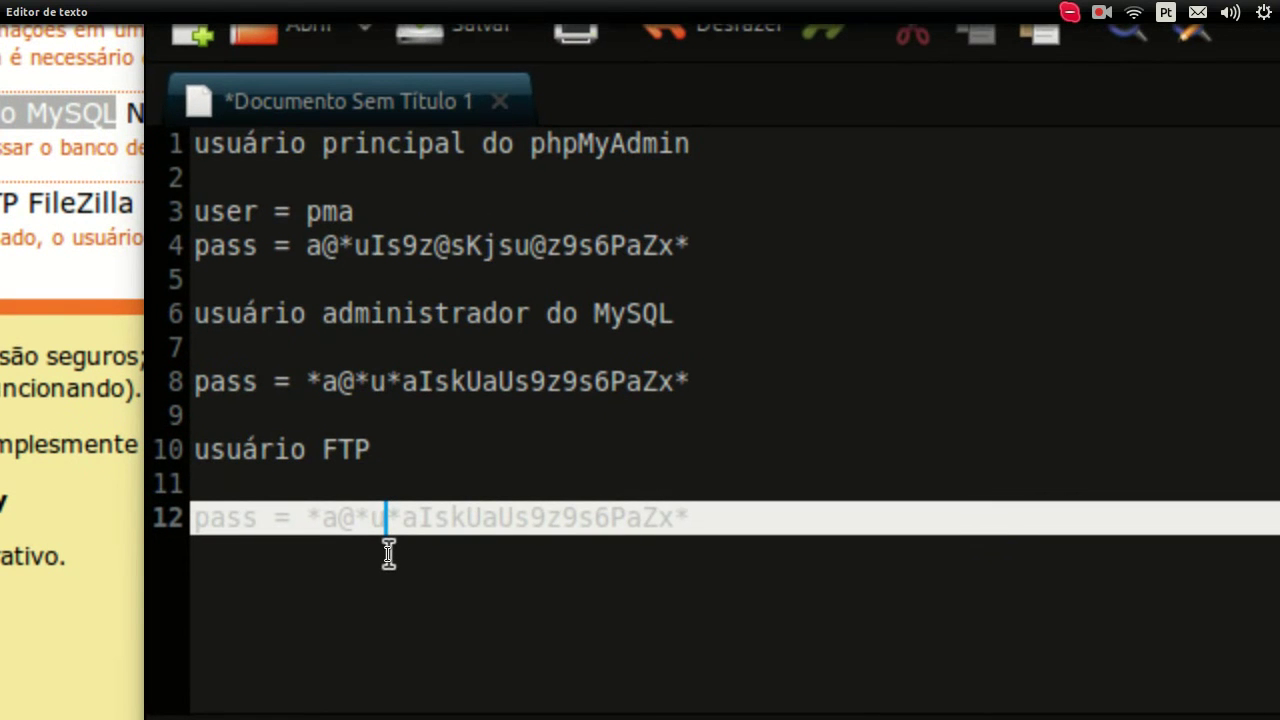
key(shift+Right)
key(shift+Right)
key(shift+Right)
key(shift+Right)
key(shift+Right)
key(shift+Right)
key(shift+Right)
key(shift+Right)
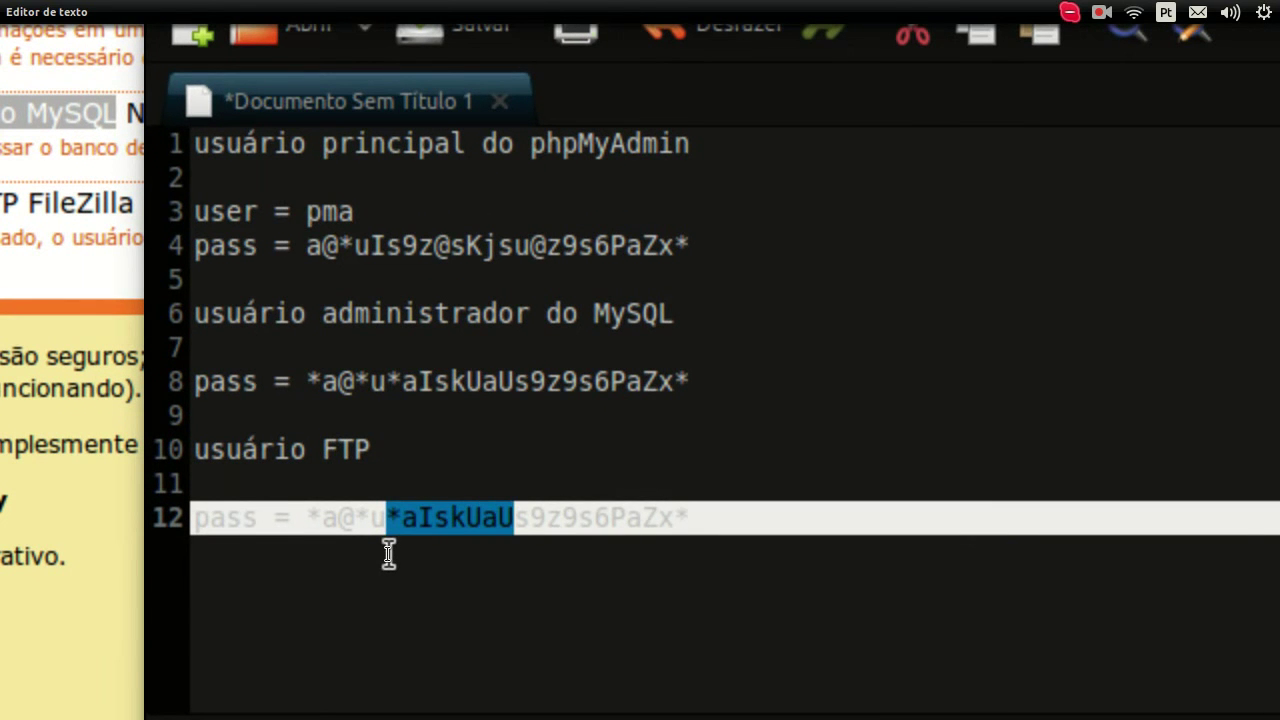
key(BackSpace)
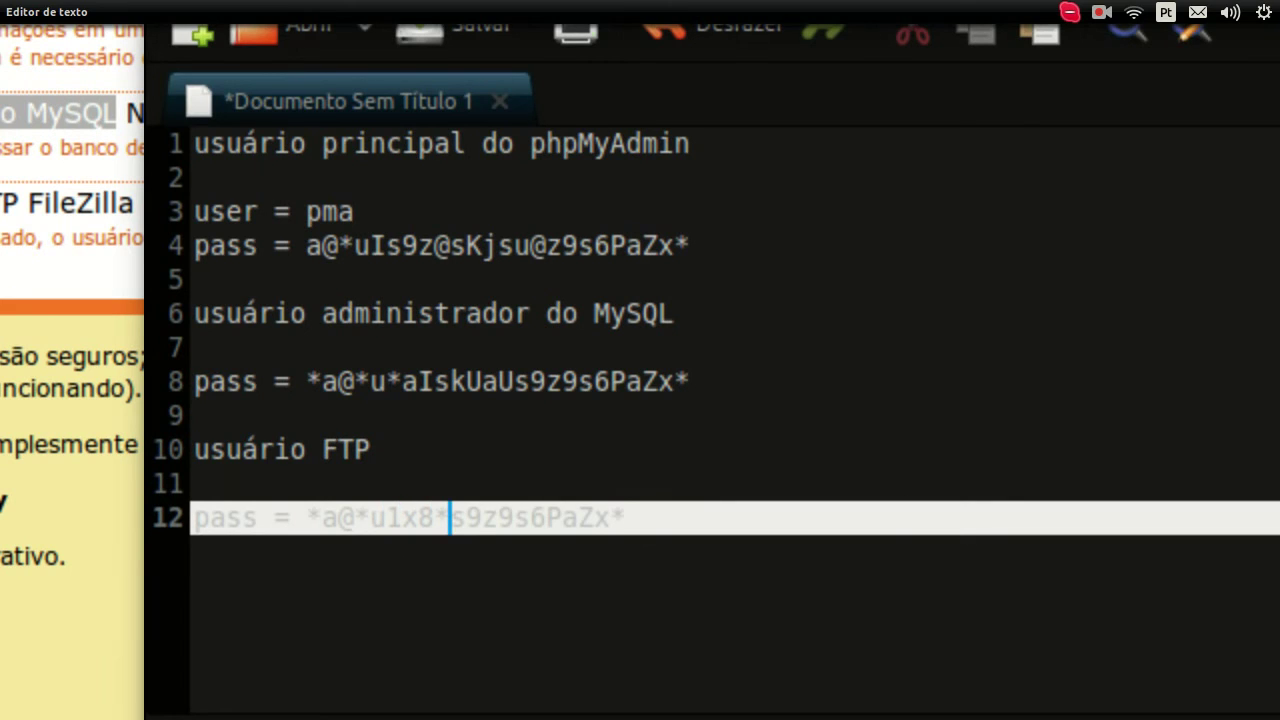
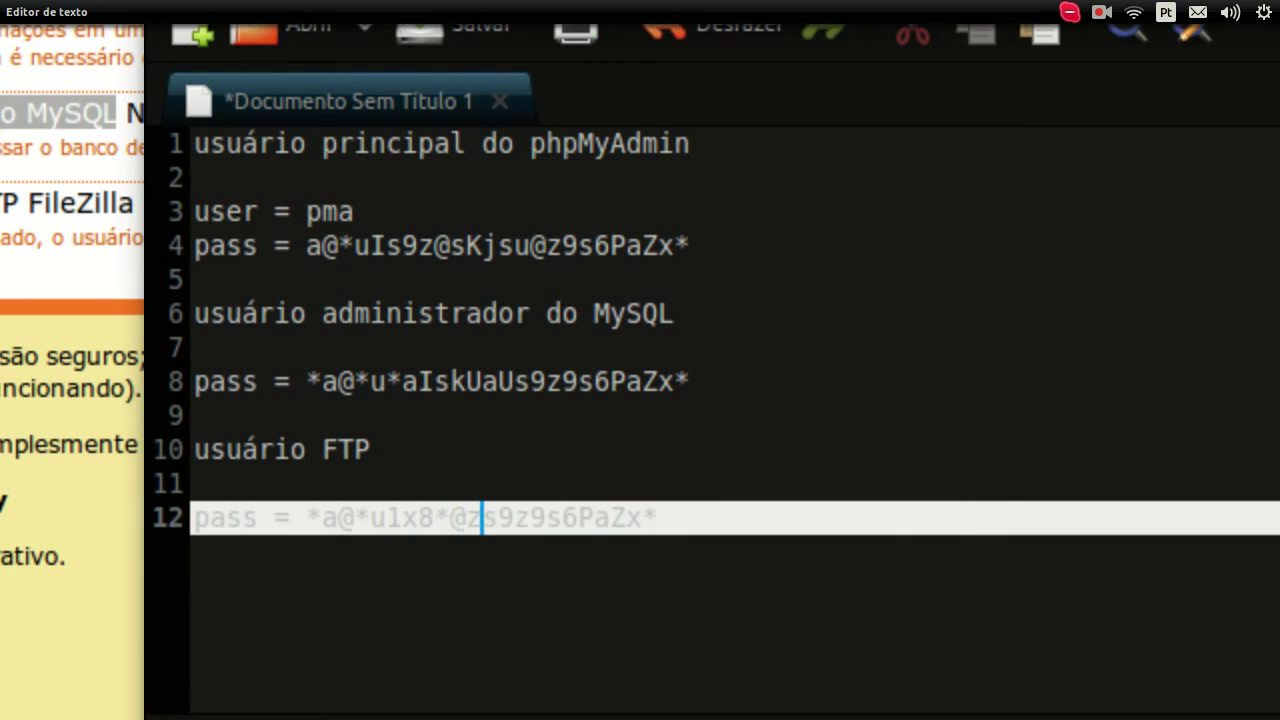
key(Right)
key(Right)
key(Right)
key(Right)
key(Right)
key(Right)
key(Right)
key(Right)
key(Right)
key(Right)
key(Right)
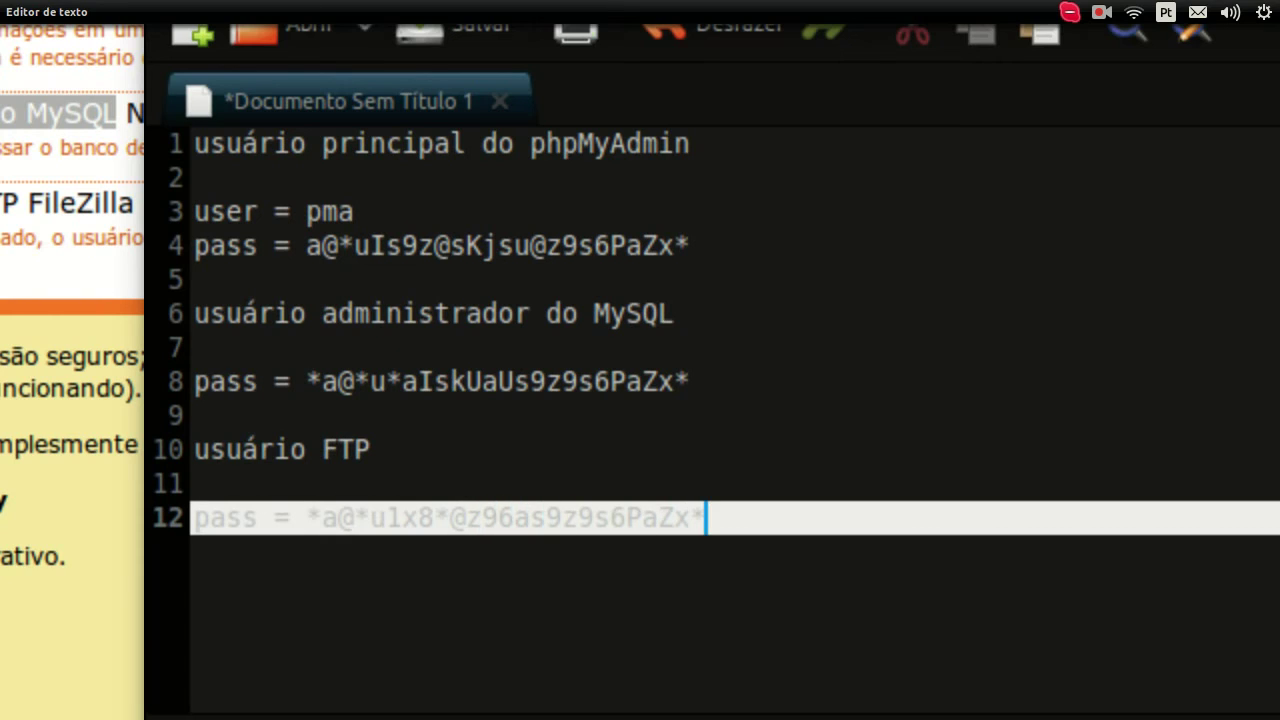
key(Left)
key(Left)
key(Left)
key(Left)
key(Left)
key(Left)
key(Left)
key(Left)
key(Left)
key(Left)
key(Left)
key(Left)
key(Left)
key(Left)
key(Left)
key(Left)
key(Left)
key(Left)
key(Left)
key(Left)
key(Left)
key(Left)
key(Left)
key(Left)
key(Left)
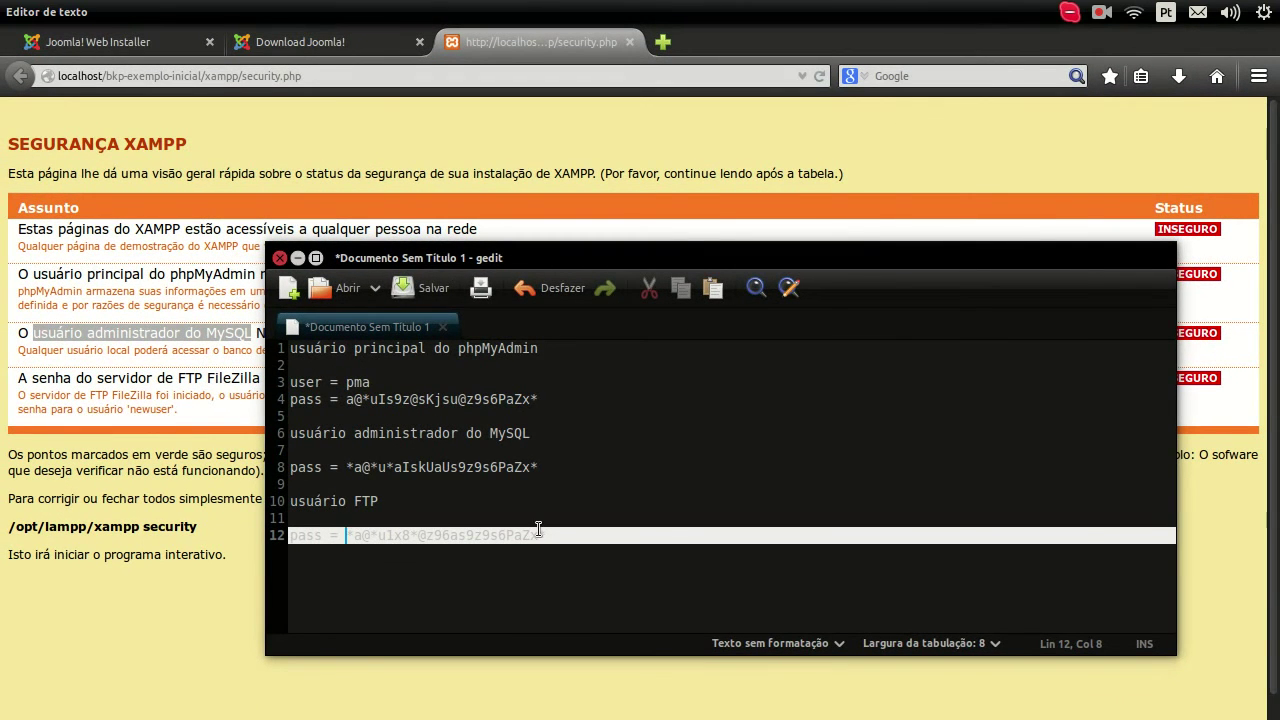
Step: Copy the new FTP password on line 12 with Copiar
shift+click(553, 535)
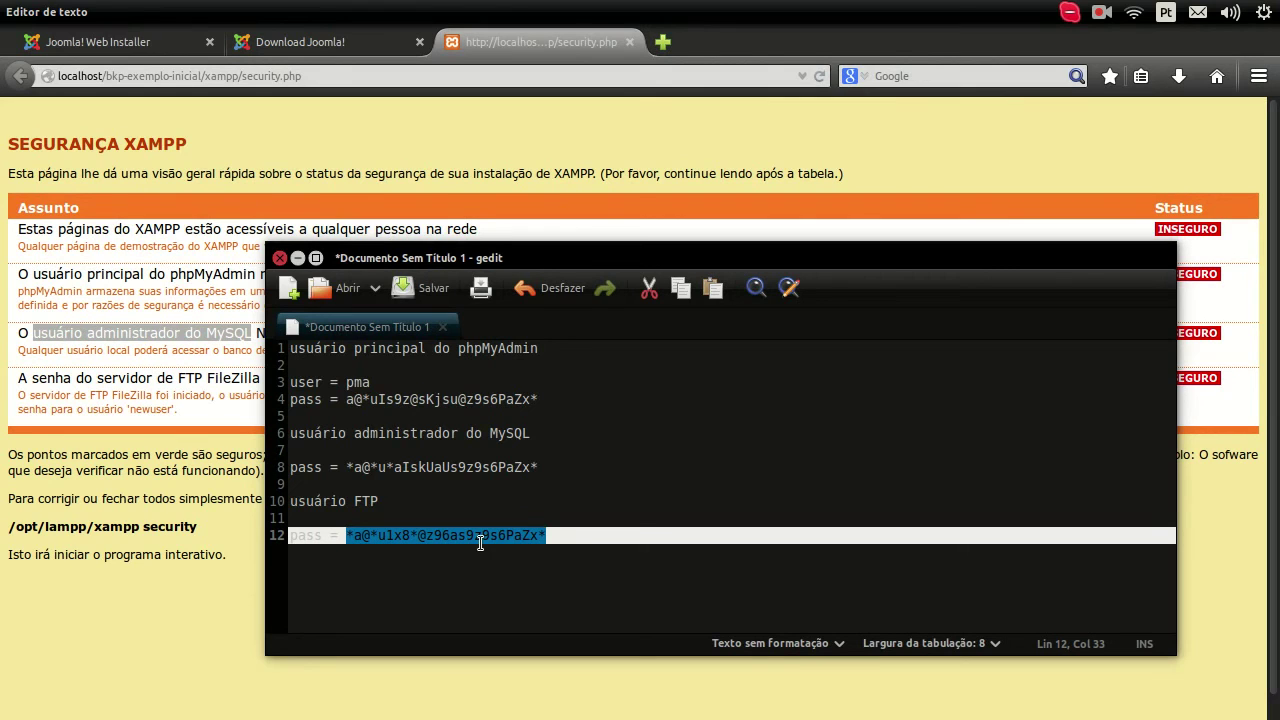
right_click(478, 541)
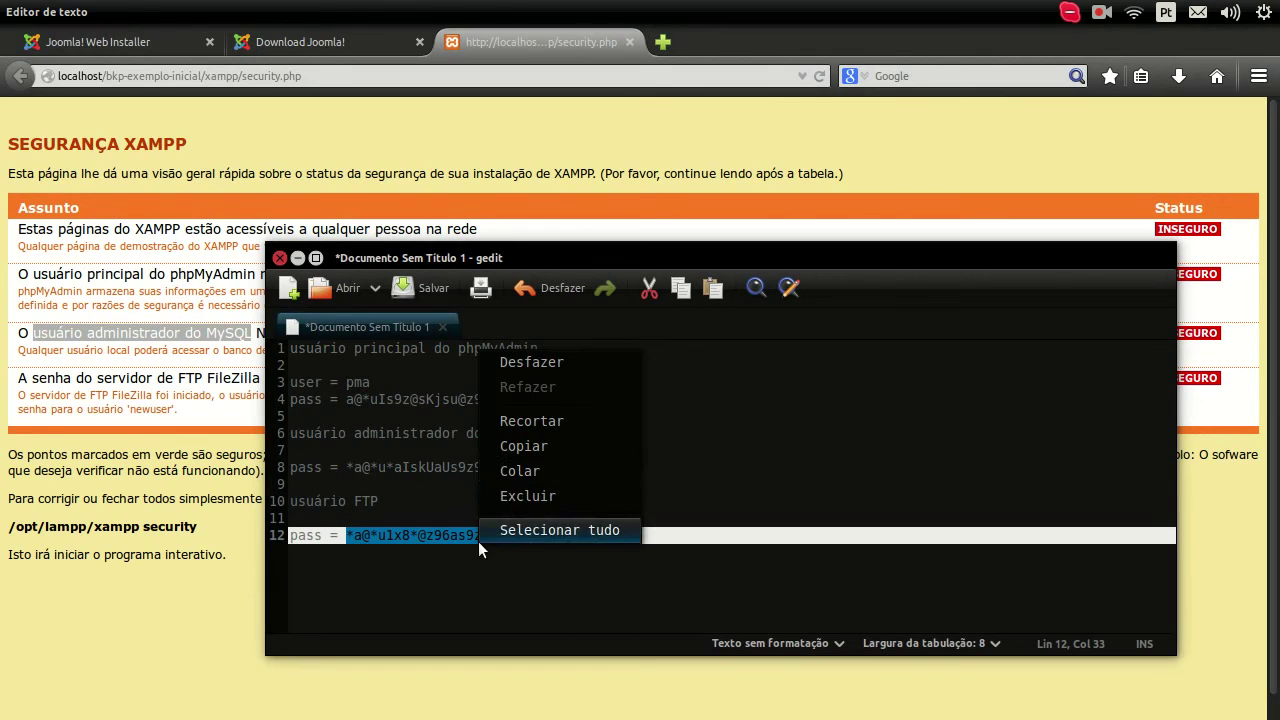
click(517, 452)
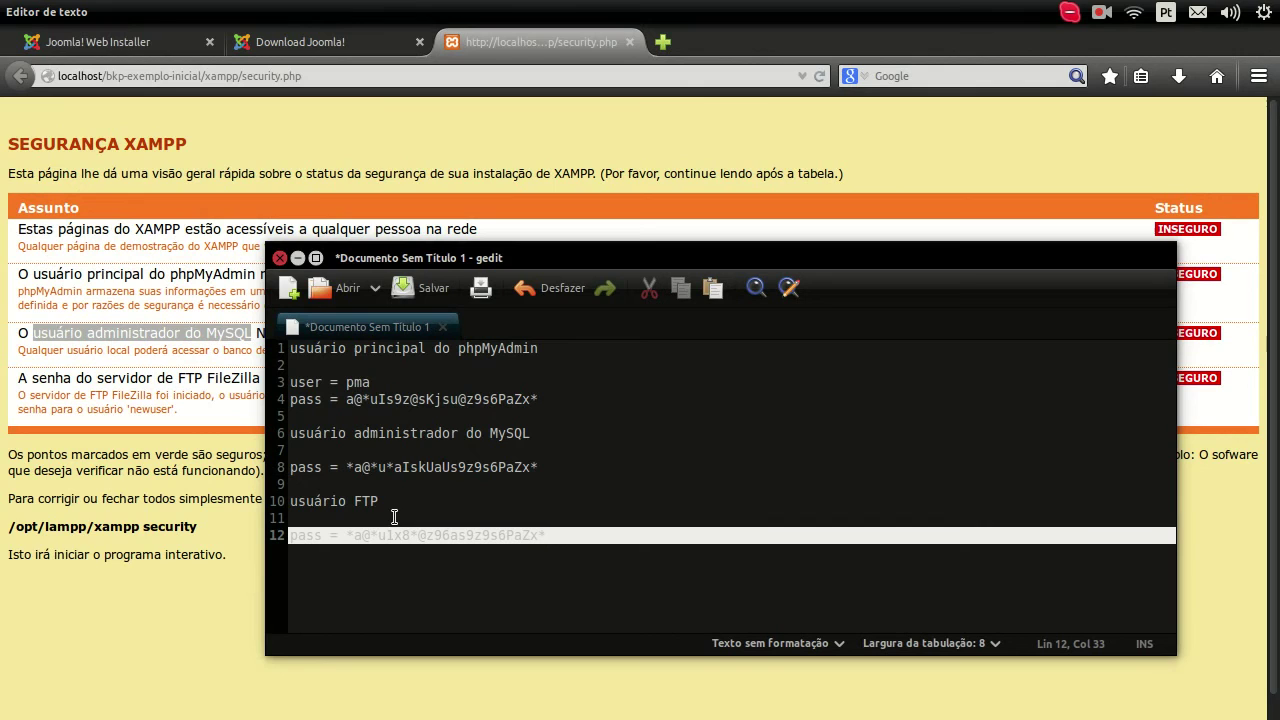
mouse_move(6, 427)
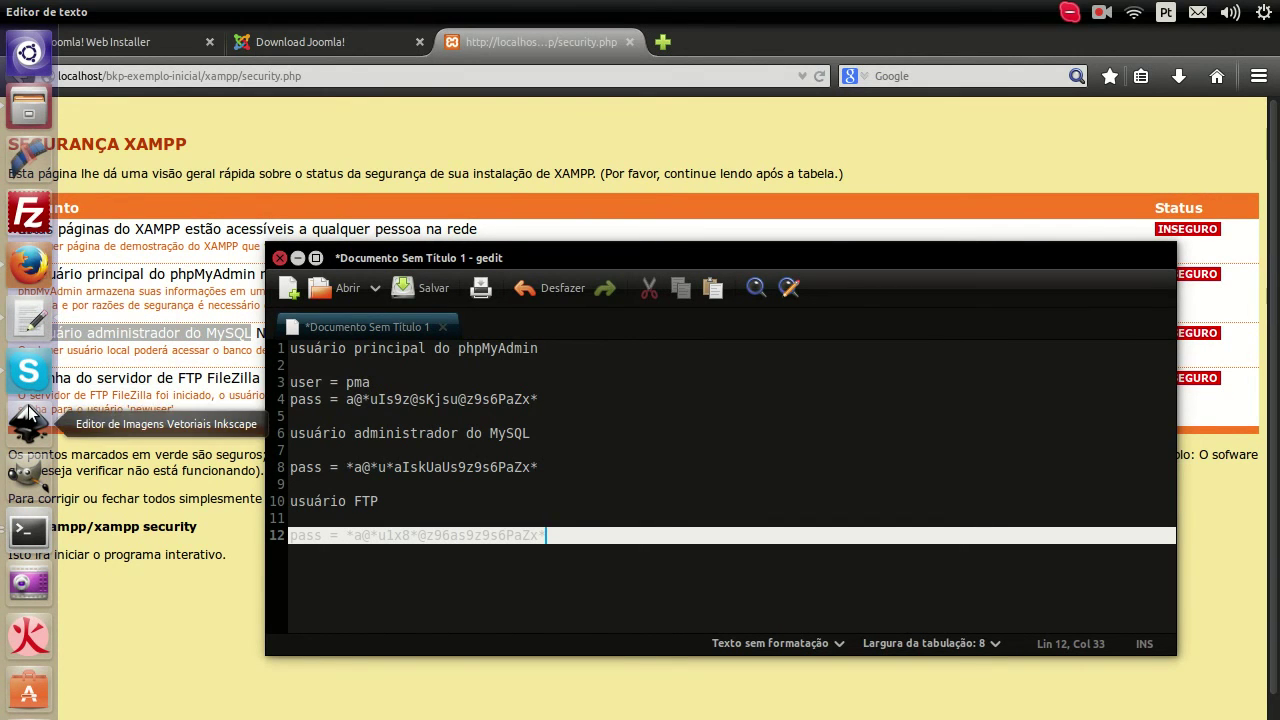
Step: Paste the FTP password at both daemon password prompts, then return to the security page
click(13, 540)
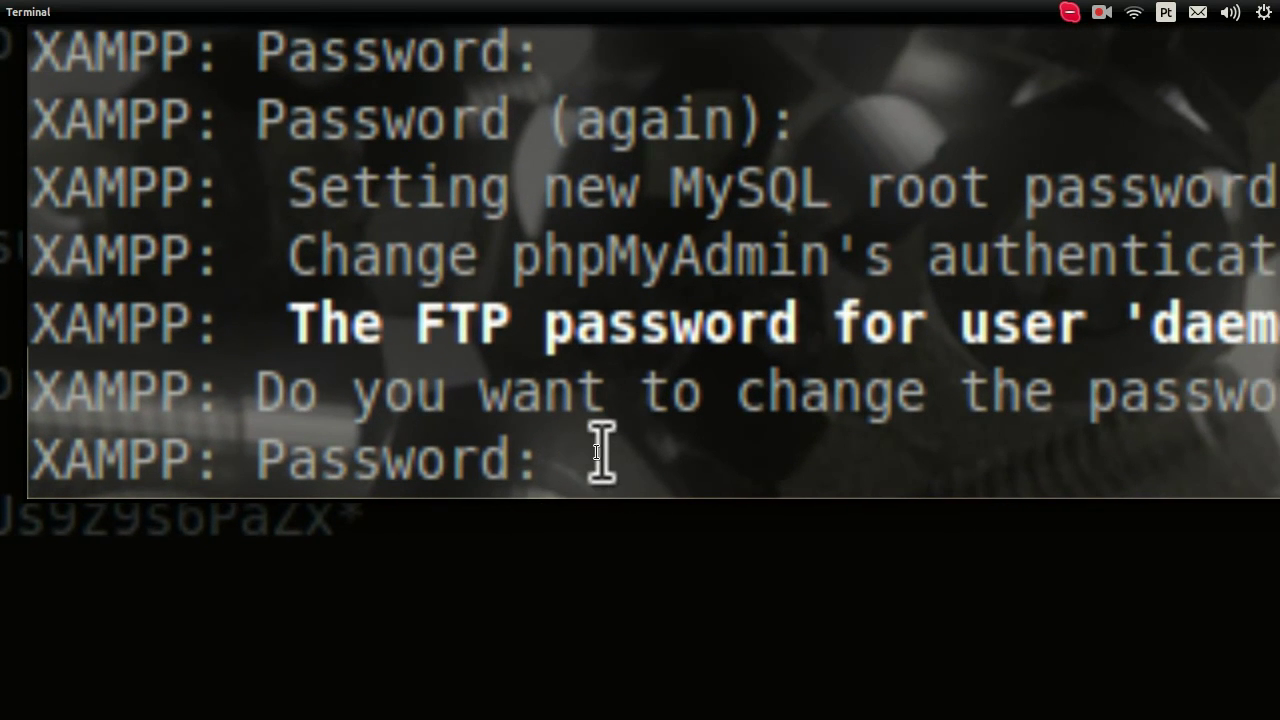
right_click(645, 410)
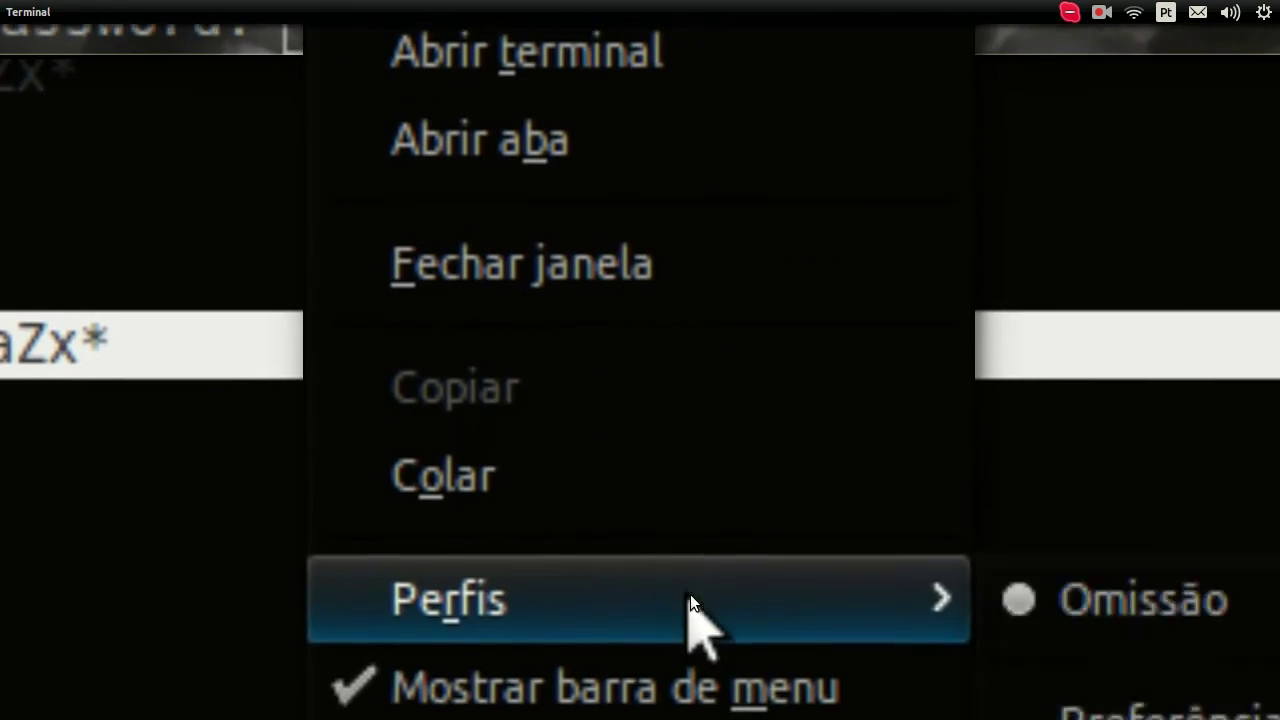
click(805, 705)
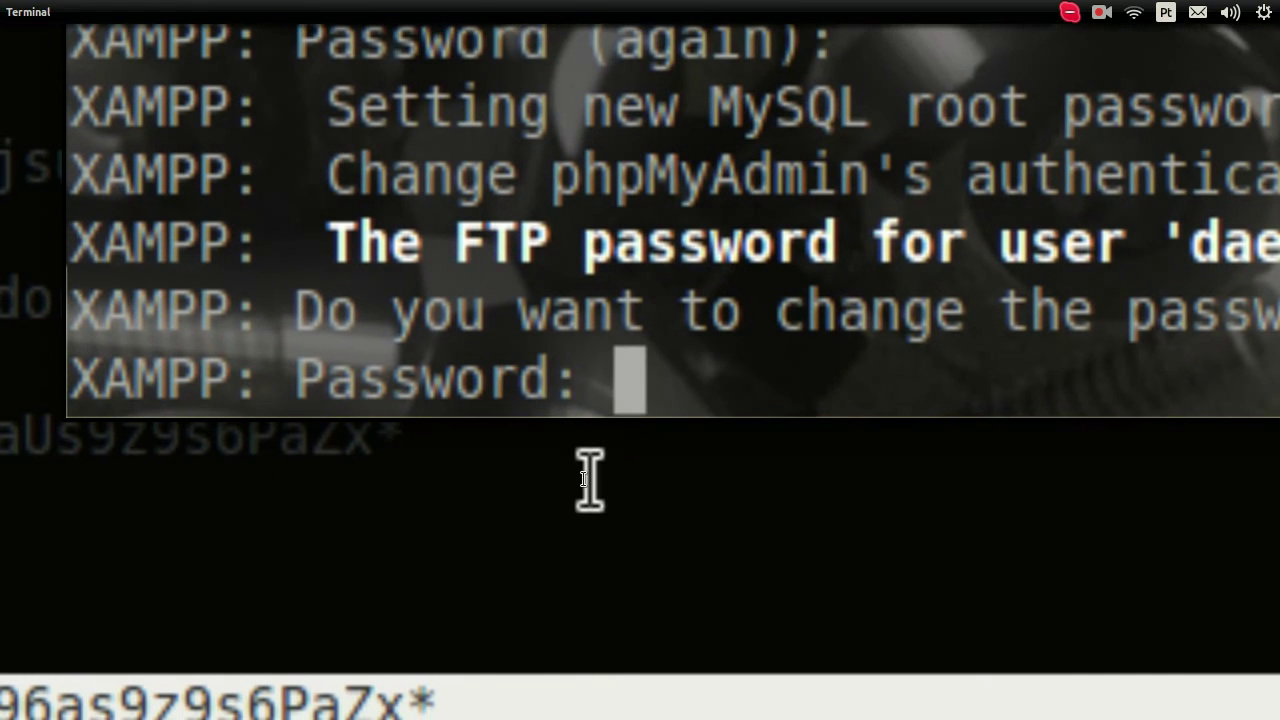
key(Return)
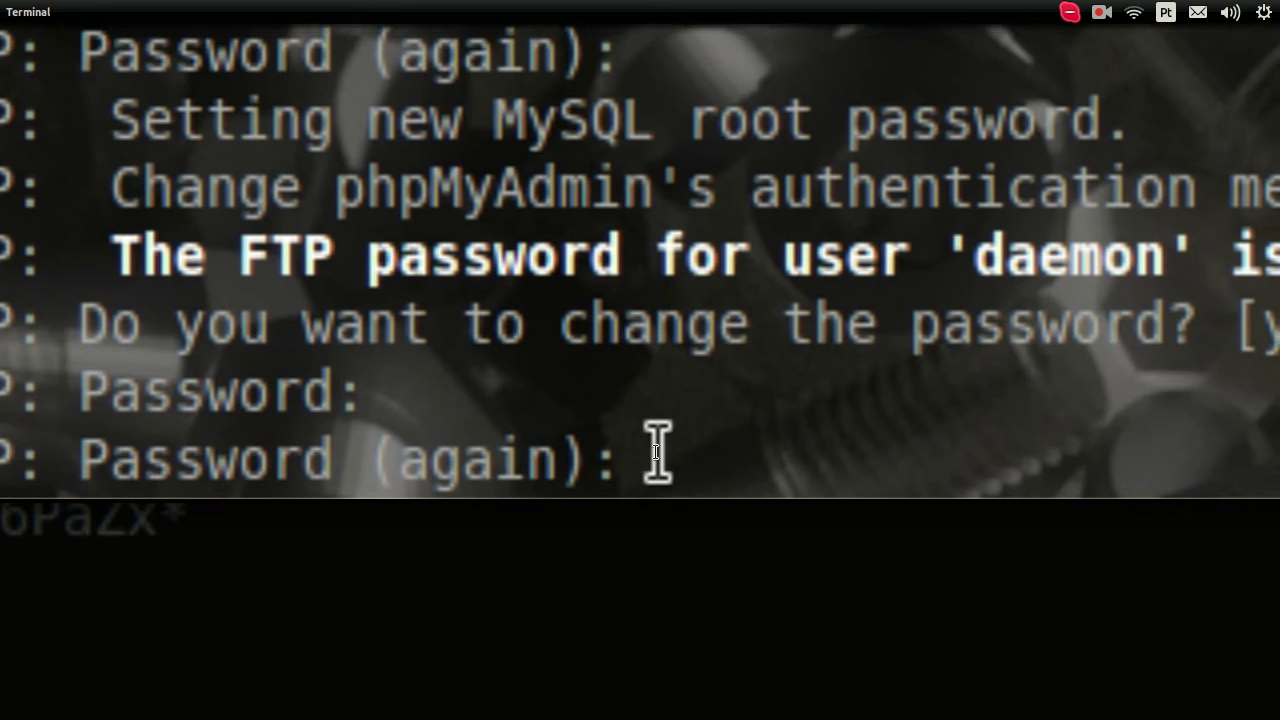
right_click(662, 436)
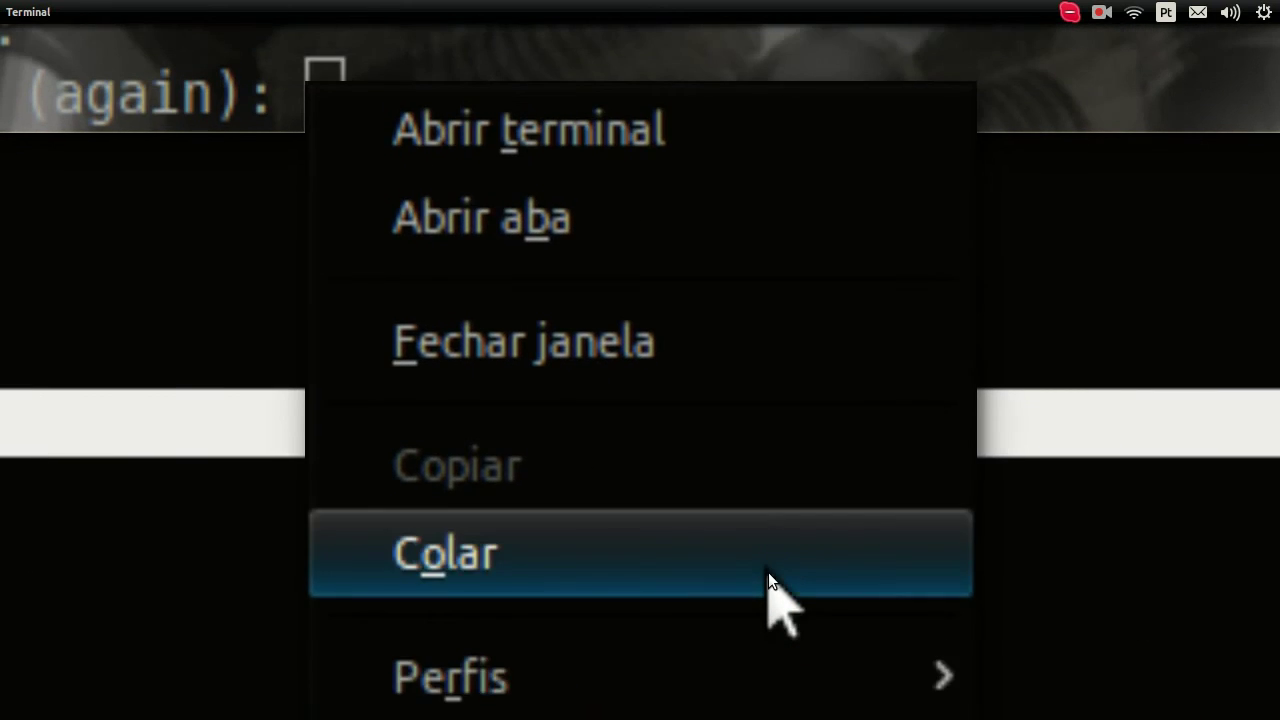
click(768, 572)
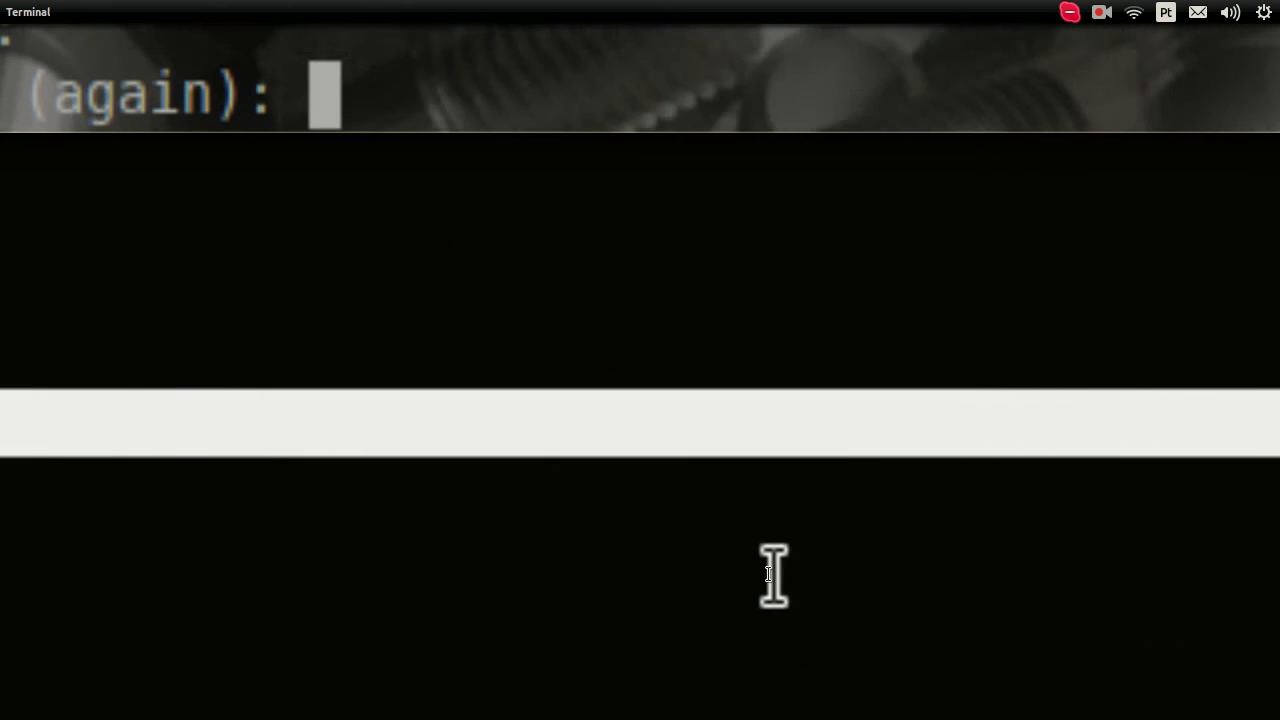
key(Return)
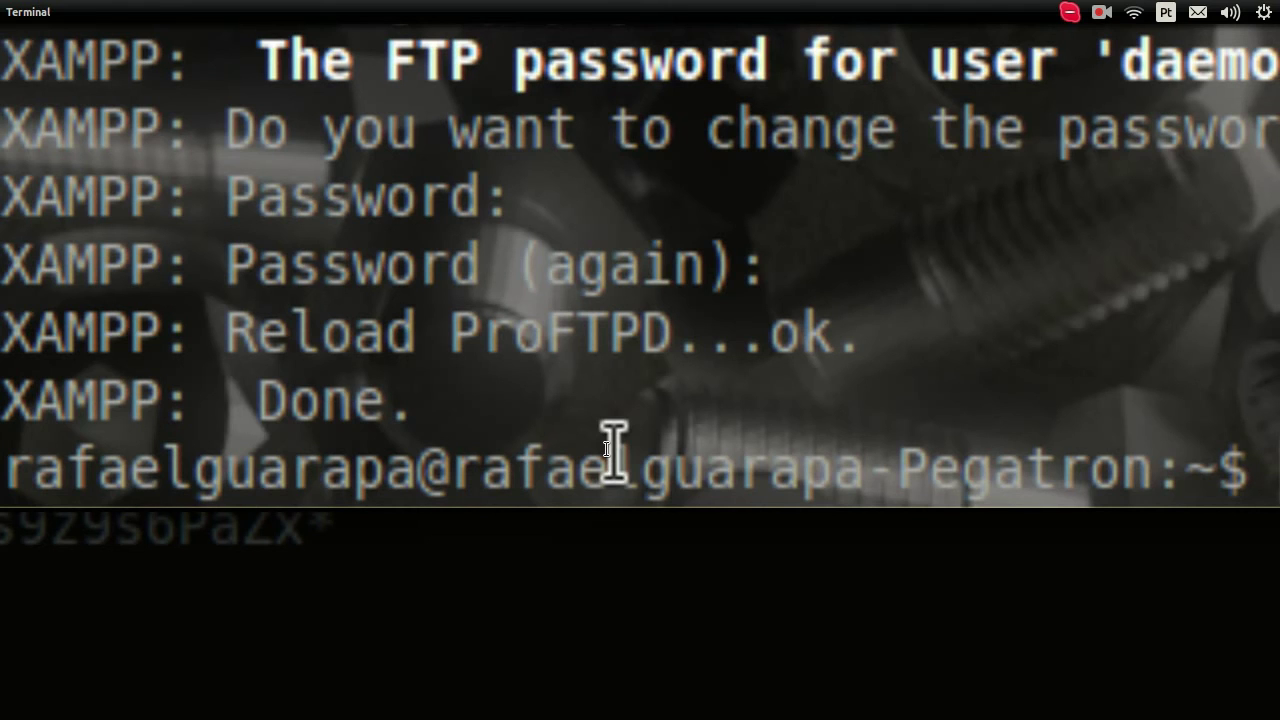
key(alt+Tab)
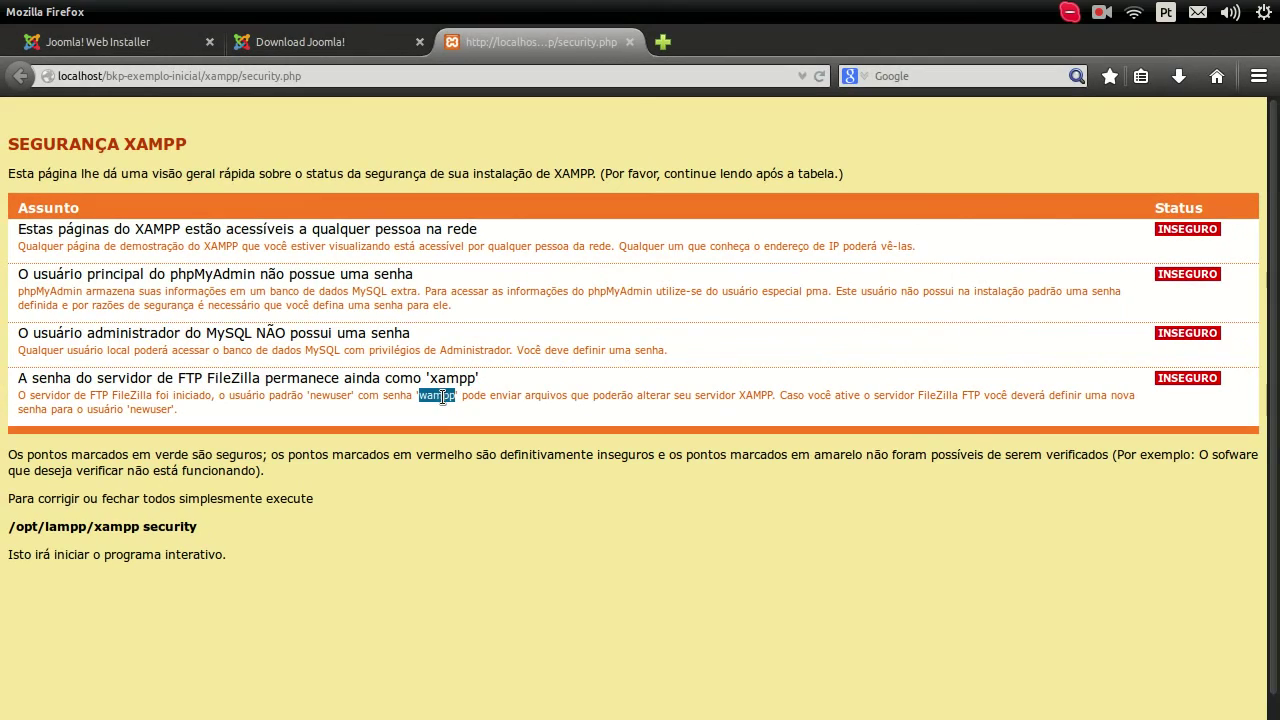
Step: Clear the 'wampp' selection and switch to the Joomla! Web Installer tab
click(907, 530)
mouse_move(5, 545)
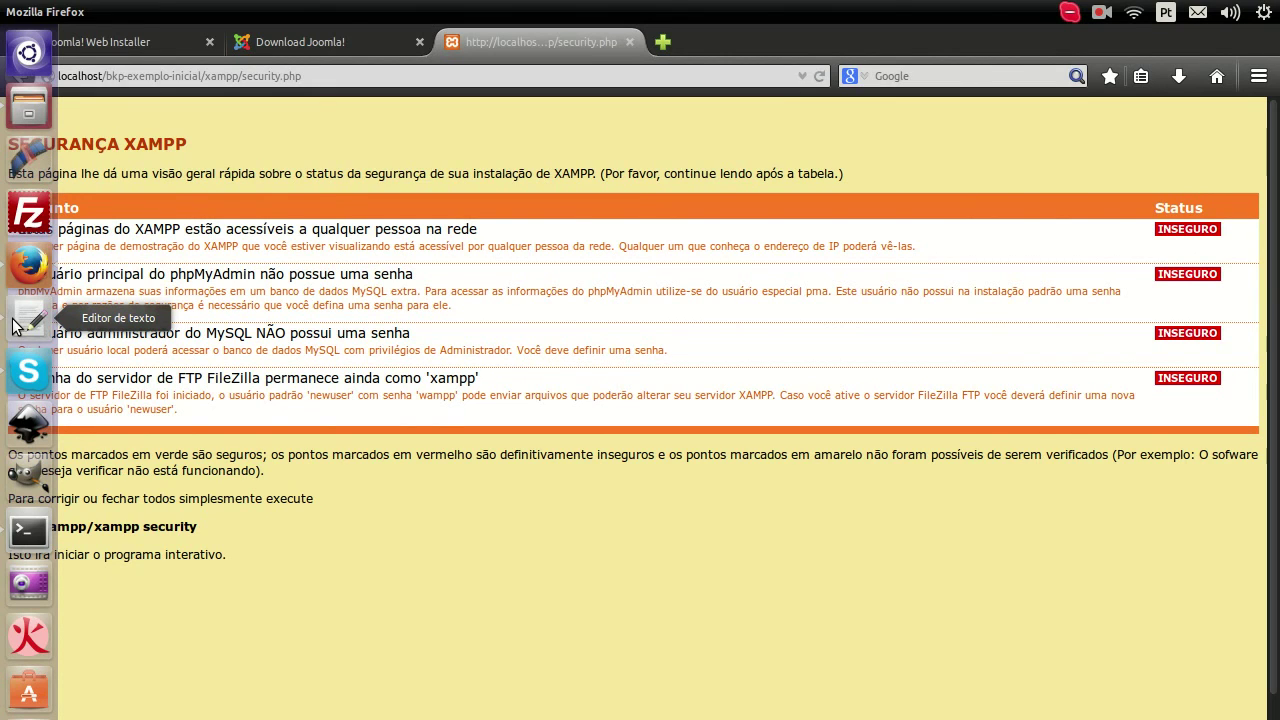
click(149, 44)
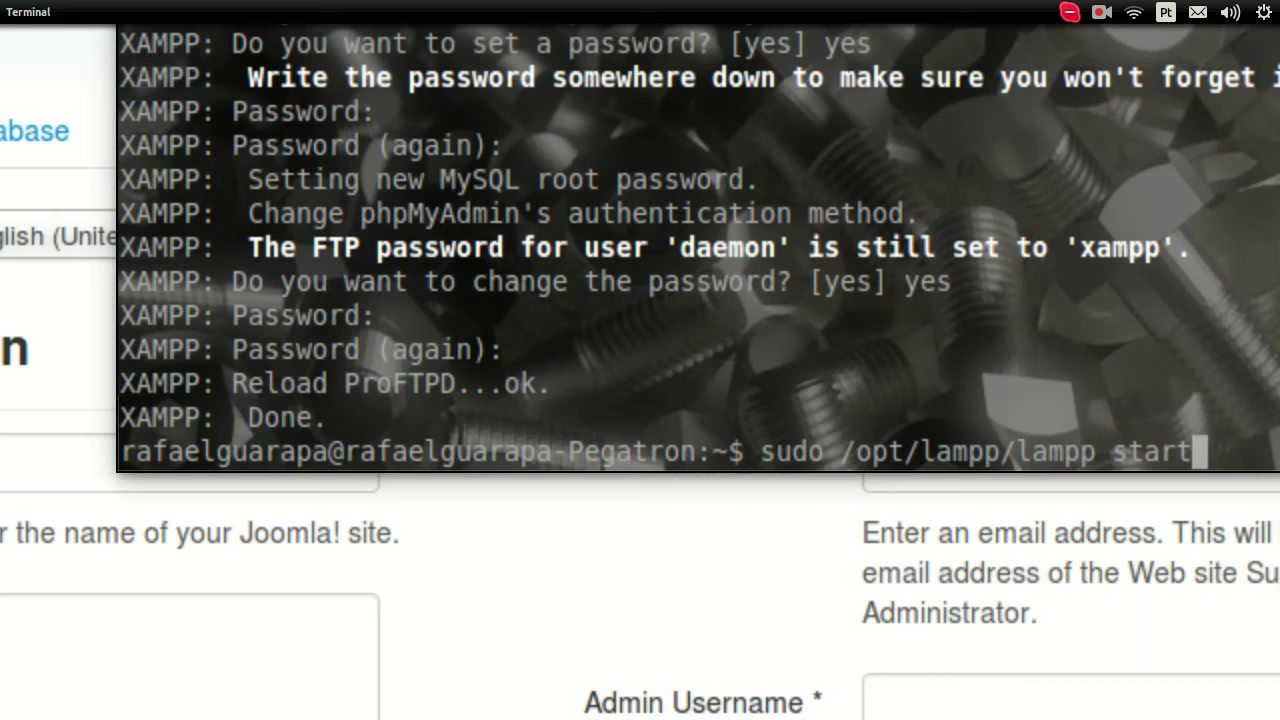
Step: Run 'sudo /opt/lampp/lampp restart' with the sudo password, then show the desktop
key(BackSpace)
key(BackSpace)
key(BackSpace)
key(BackSpace)
key(BackSpace)
text(res)
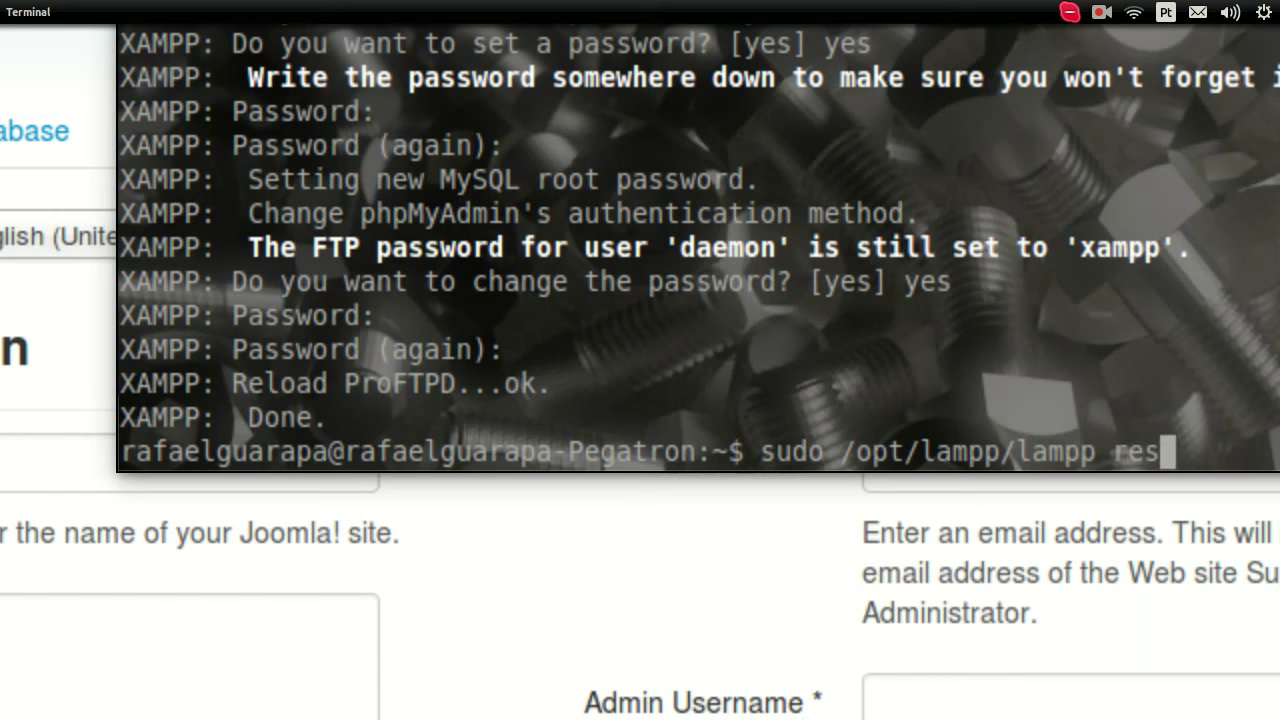
key(BackSpace)
key(BackSpace)
key(BackSpace)
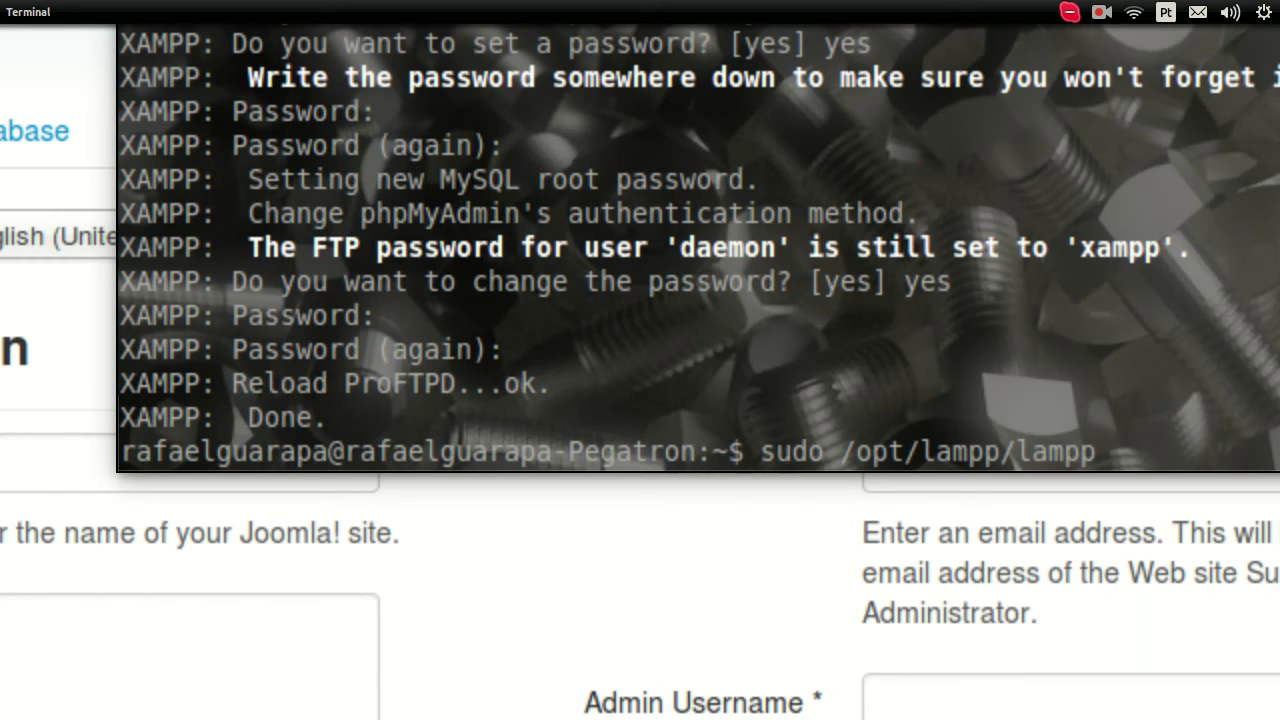
text(restart)
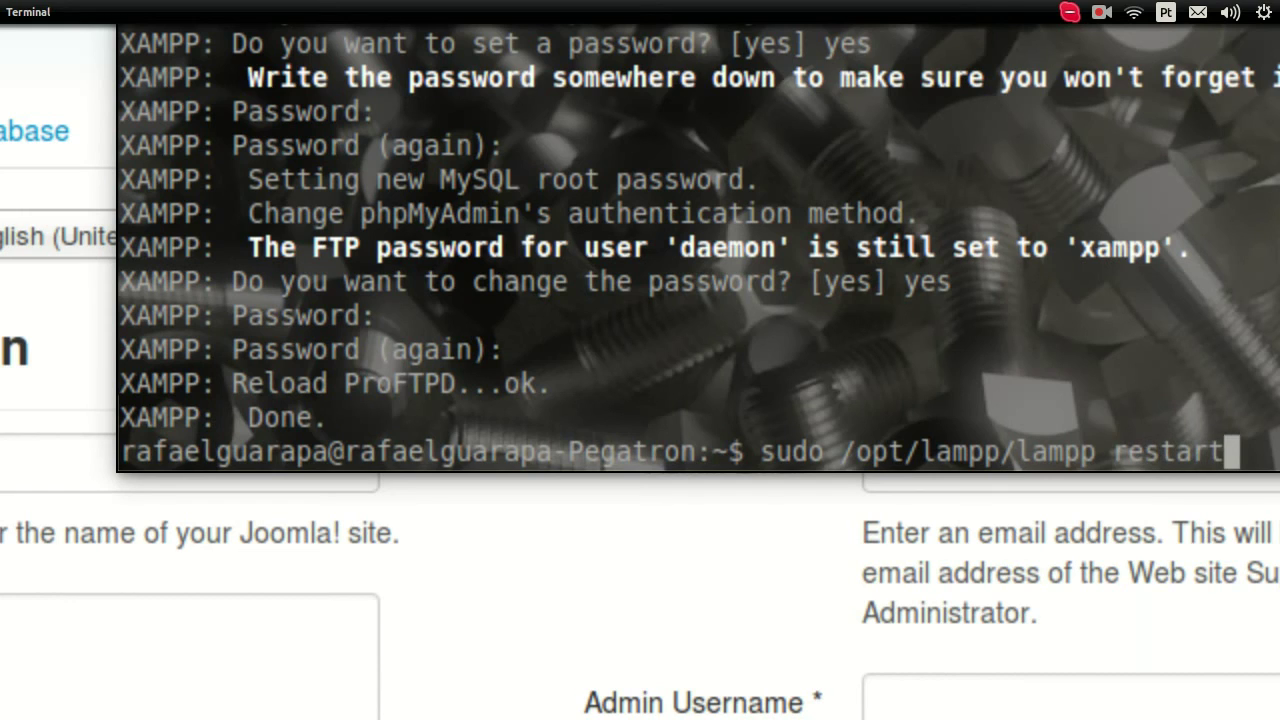
key(Return)
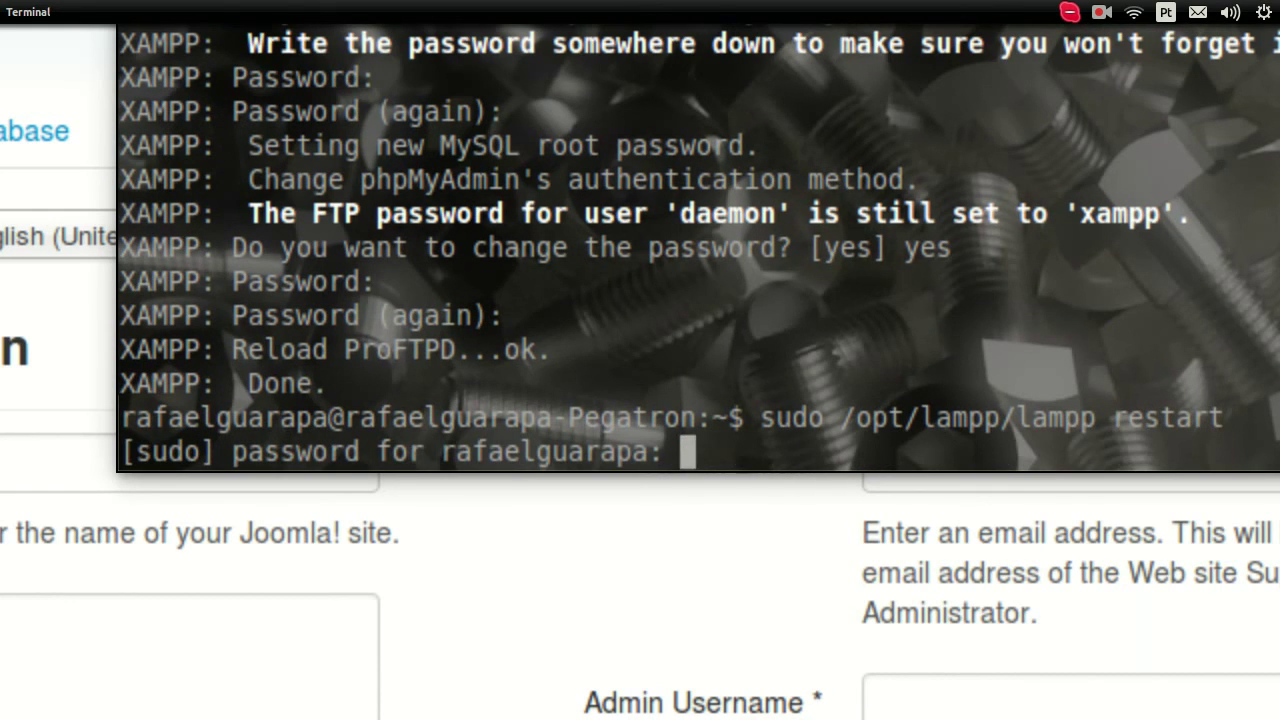
key(Return)
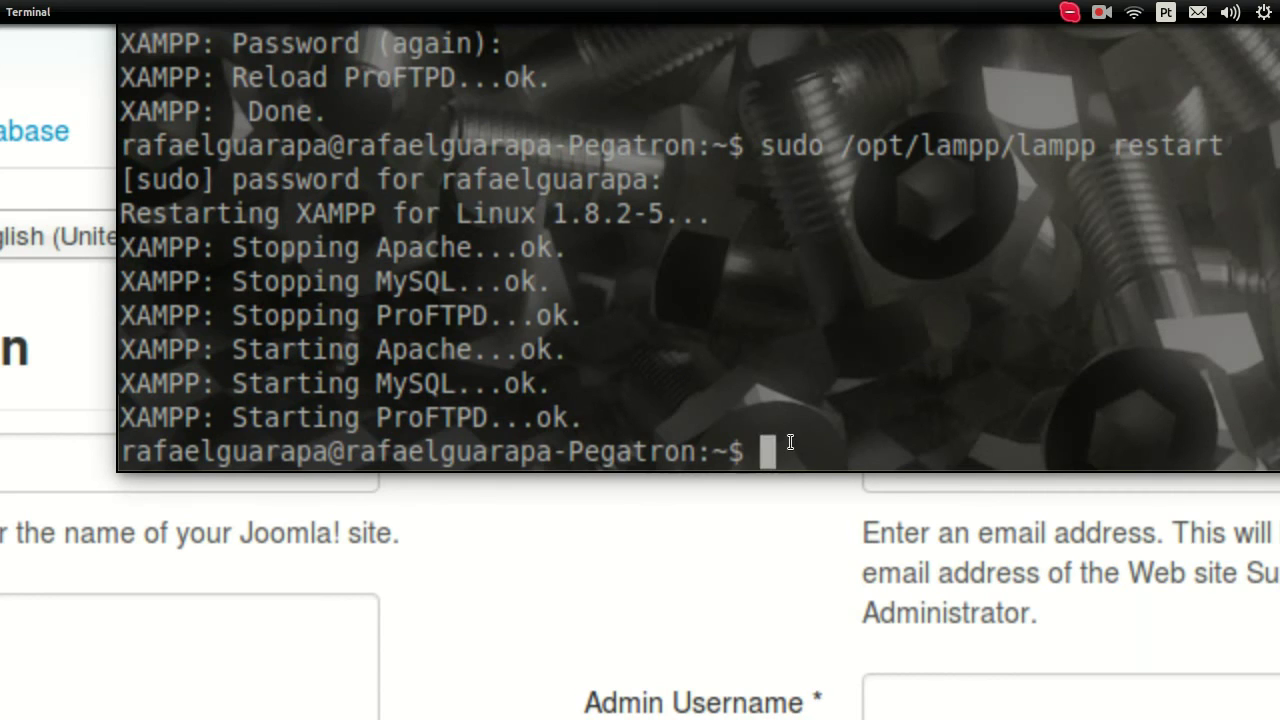
key(ctrl+super+d)
Step: Reload the XAMPP security.php tab in Firefox to see the password items marked SEGURO
mouse_move(4, 484)
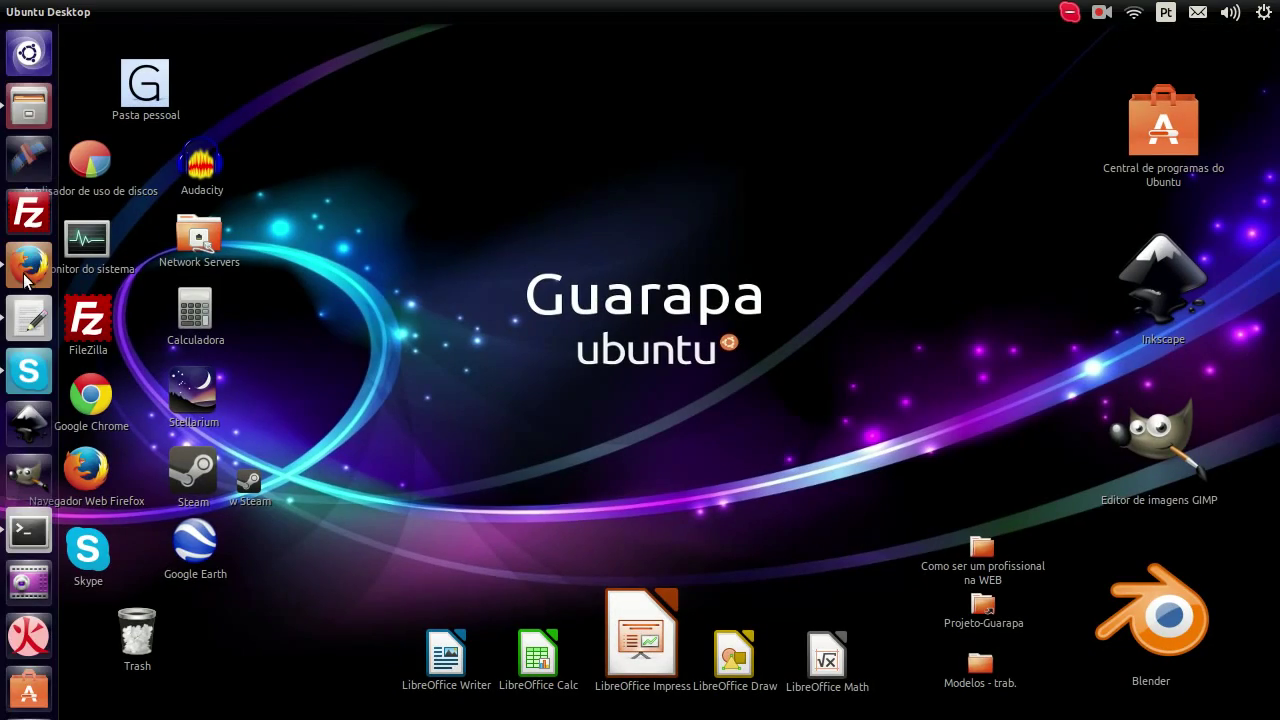
click(26, 262)
click(538, 40)
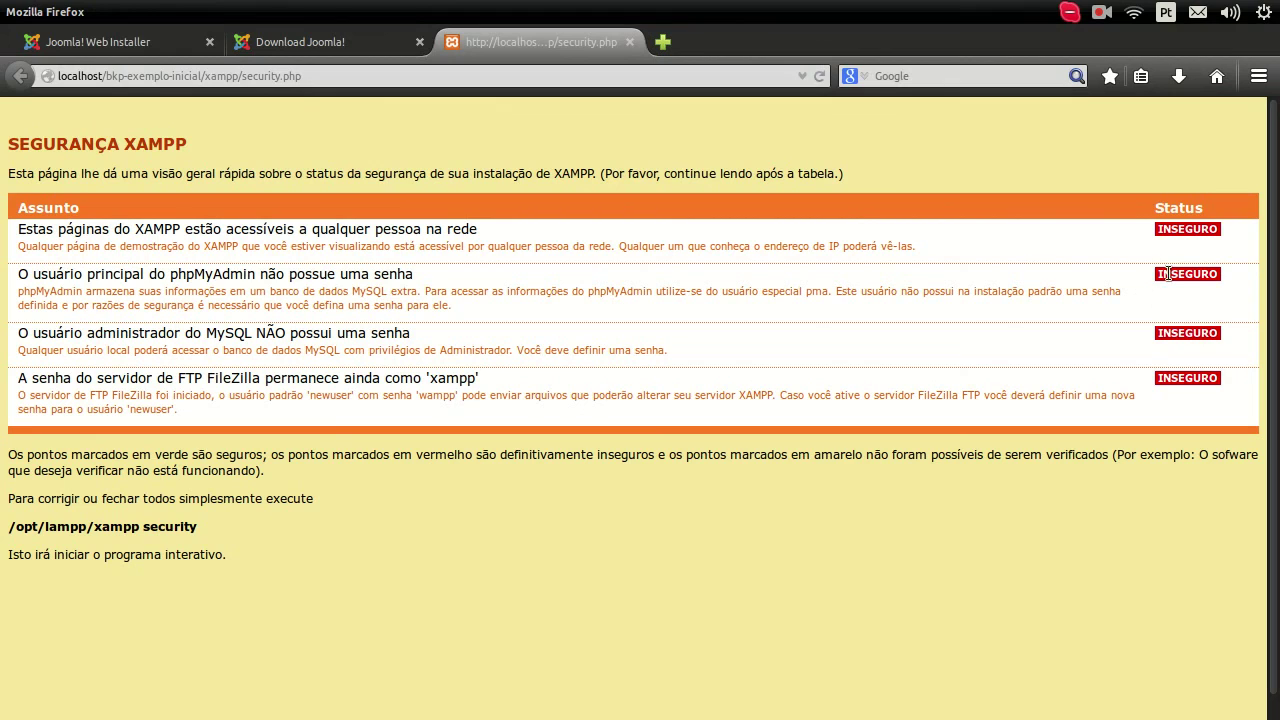
click(820, 76)
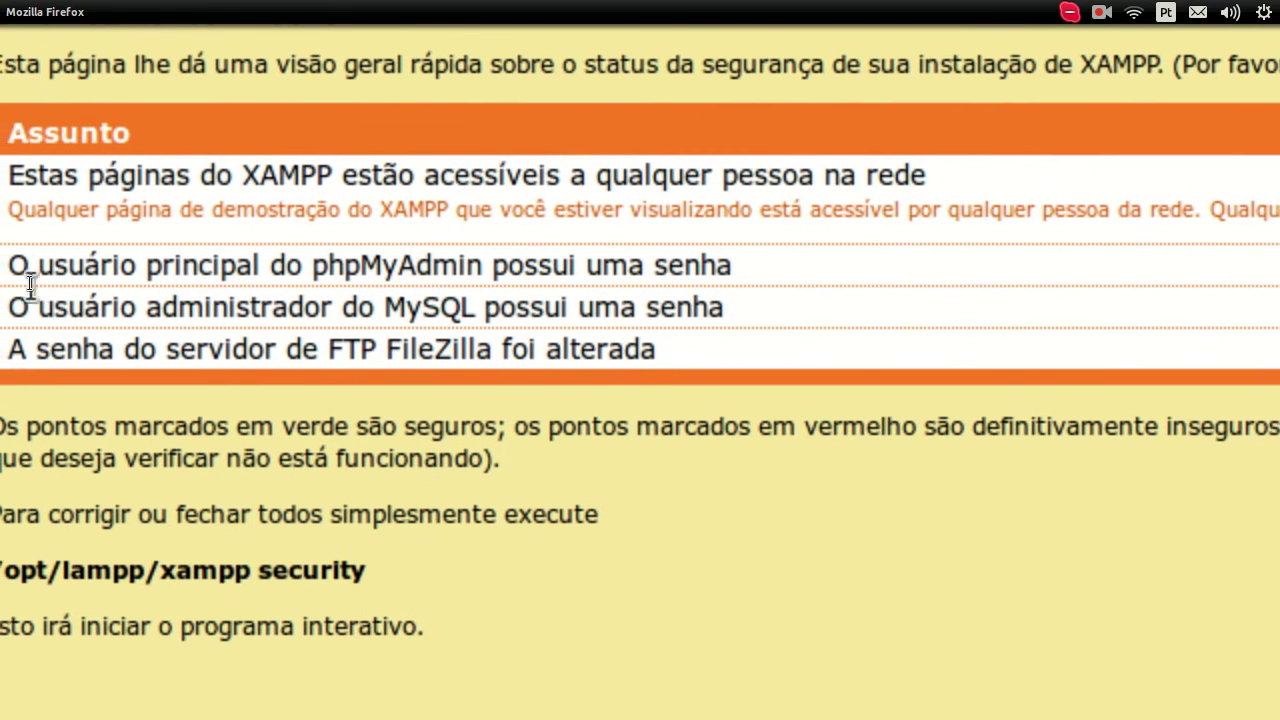
scroll(38, 272, right, 6)
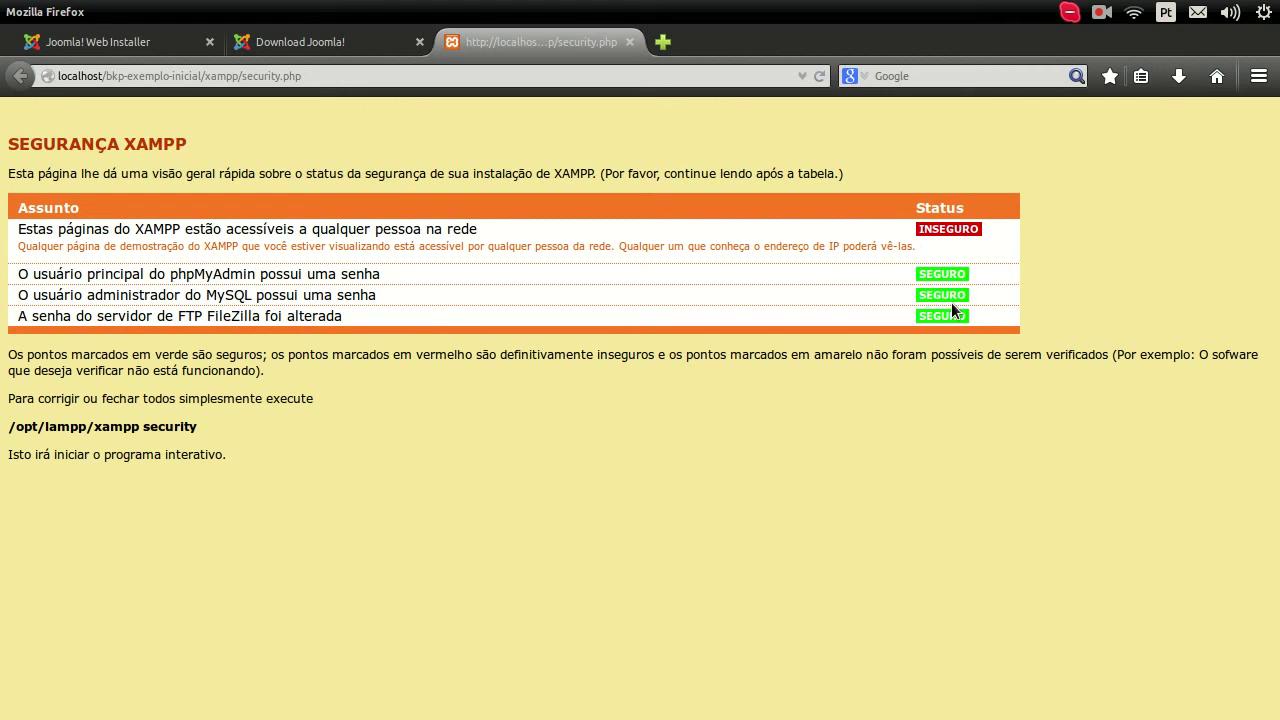
click(27, 112)
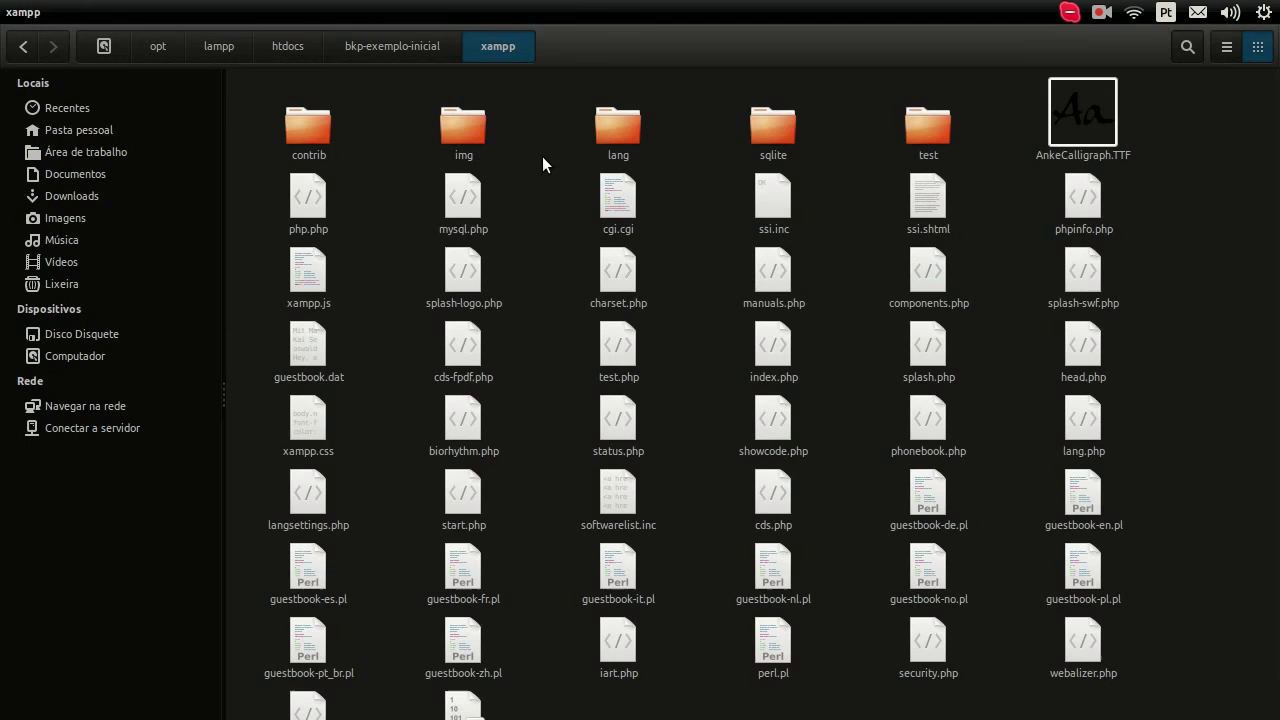
Step: Go up to the htdocs folder, then flip between Firefox's Joomla and security tabs
key(alt+Up)
key(alt+Up)
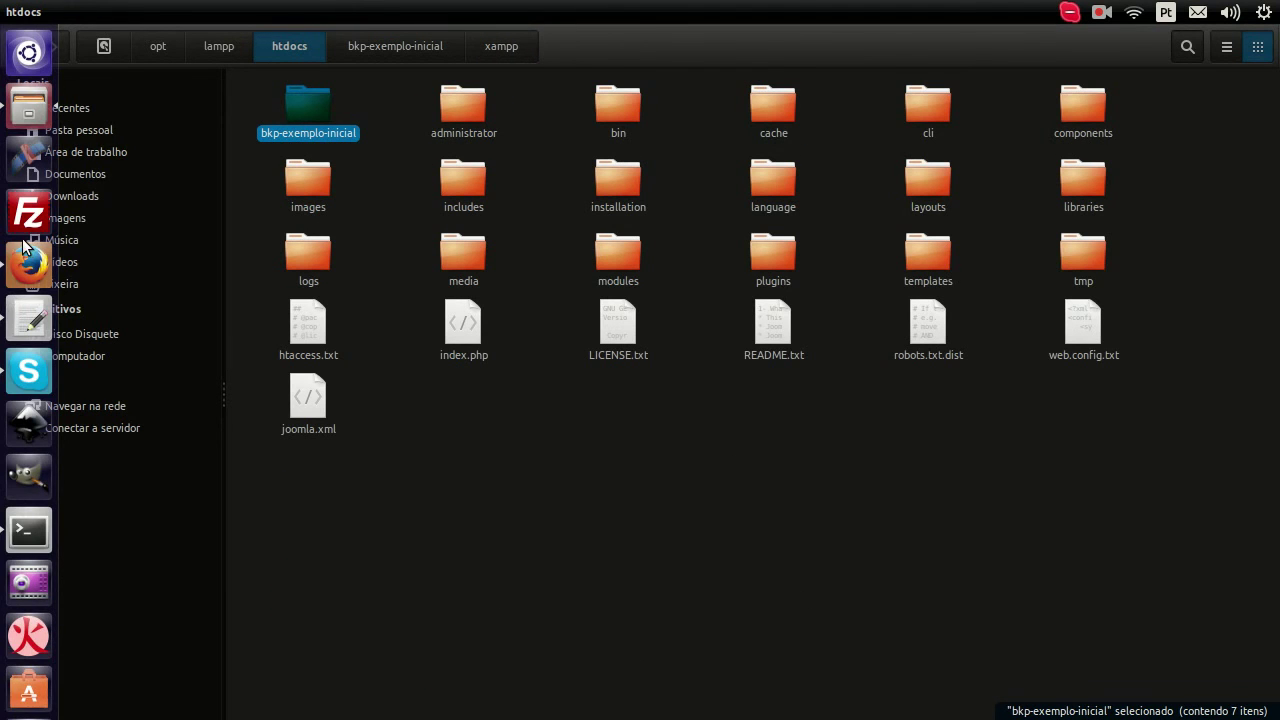
click(28, 264)
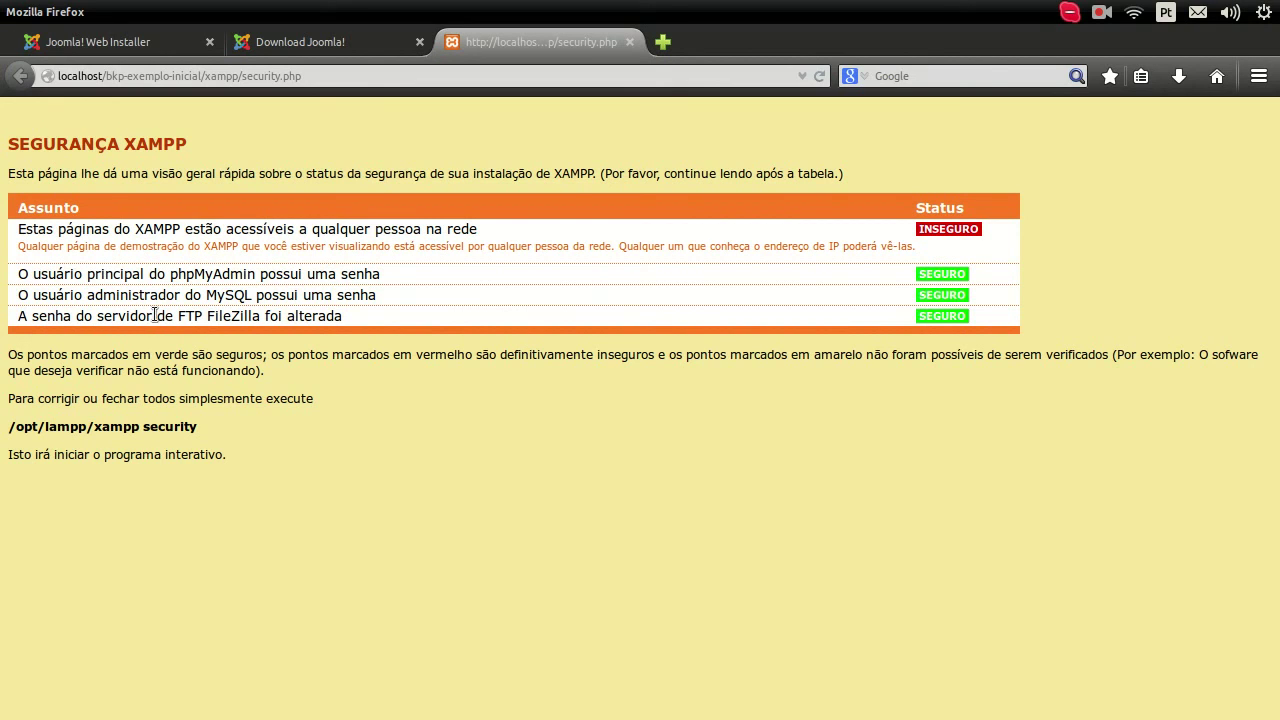
click(160, 44)
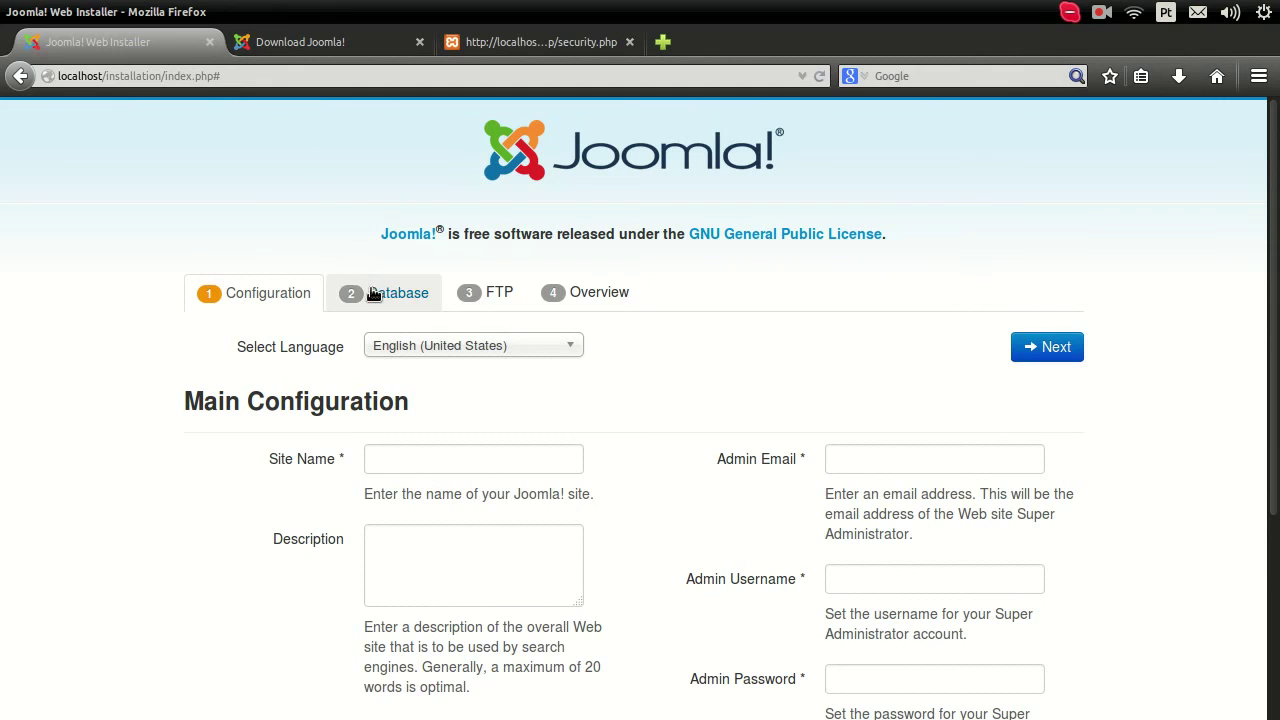
click(500, 42)
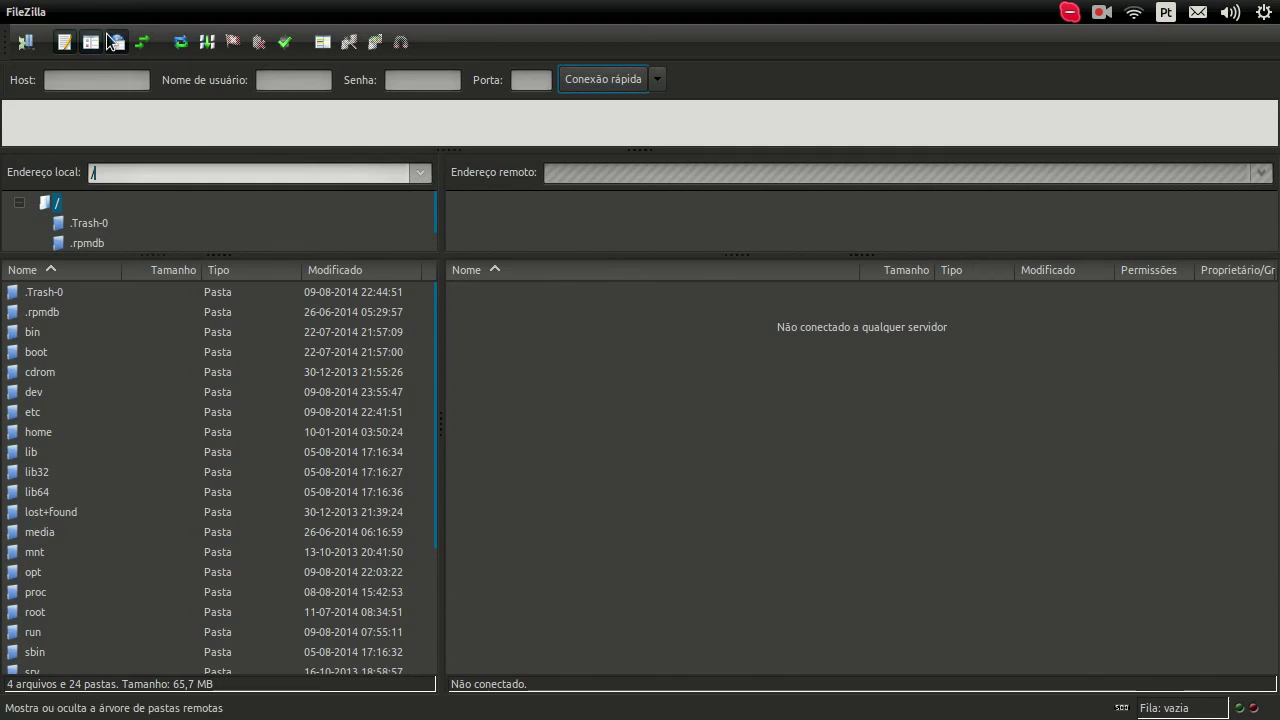
Step: Click through FileZilla's Host, username and password fields, then bring up the gedit notes
click(73, 89)
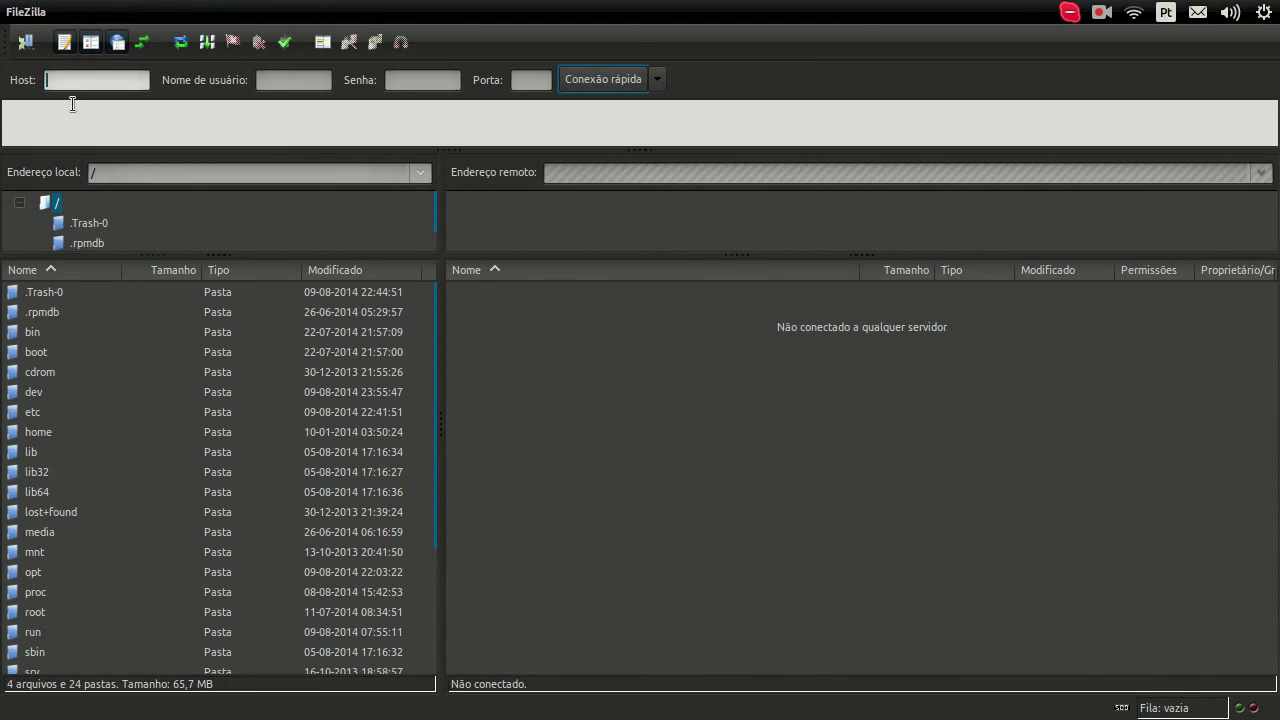
click(279, 81)
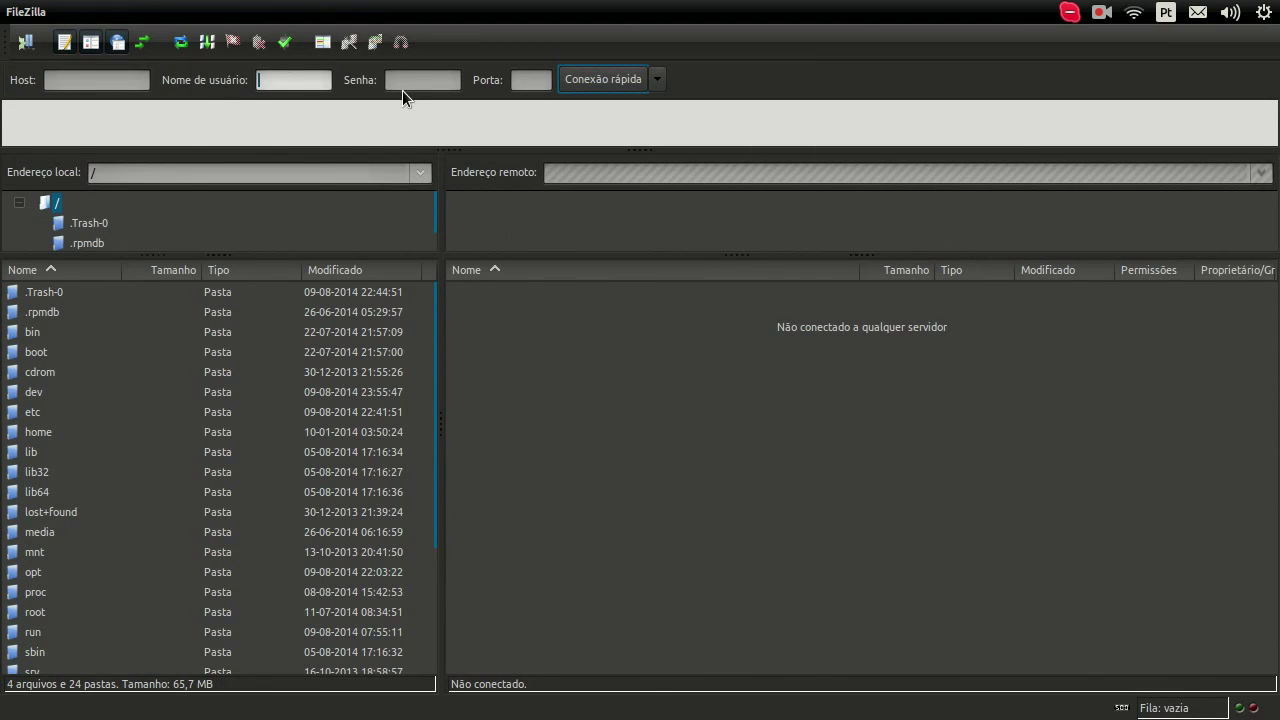
click(414, 80)
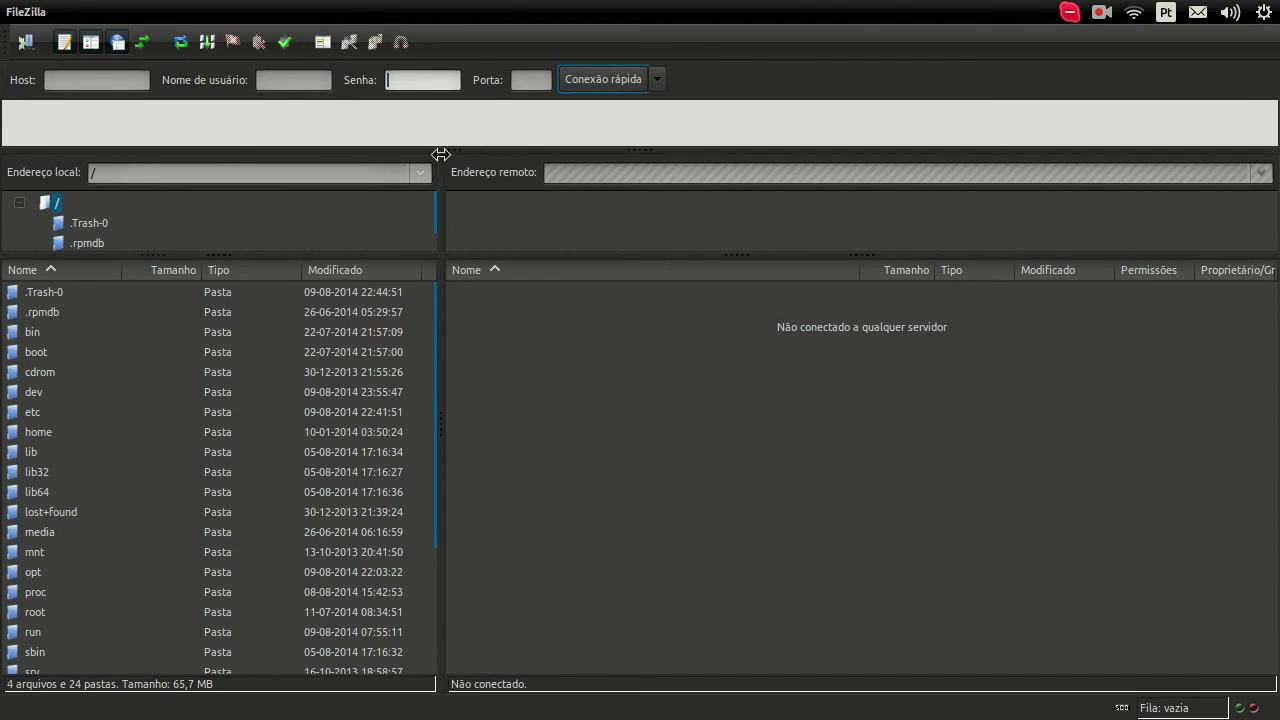
mouse_move(8, 186)
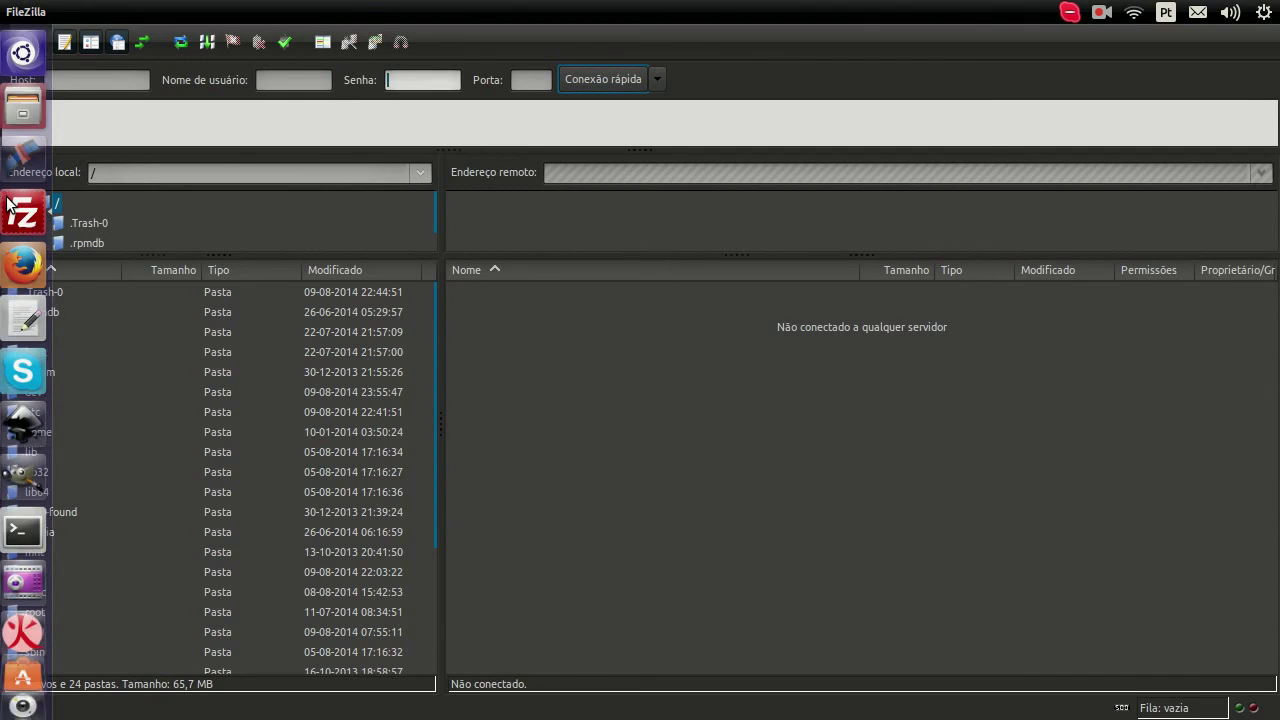
click(17, 322)
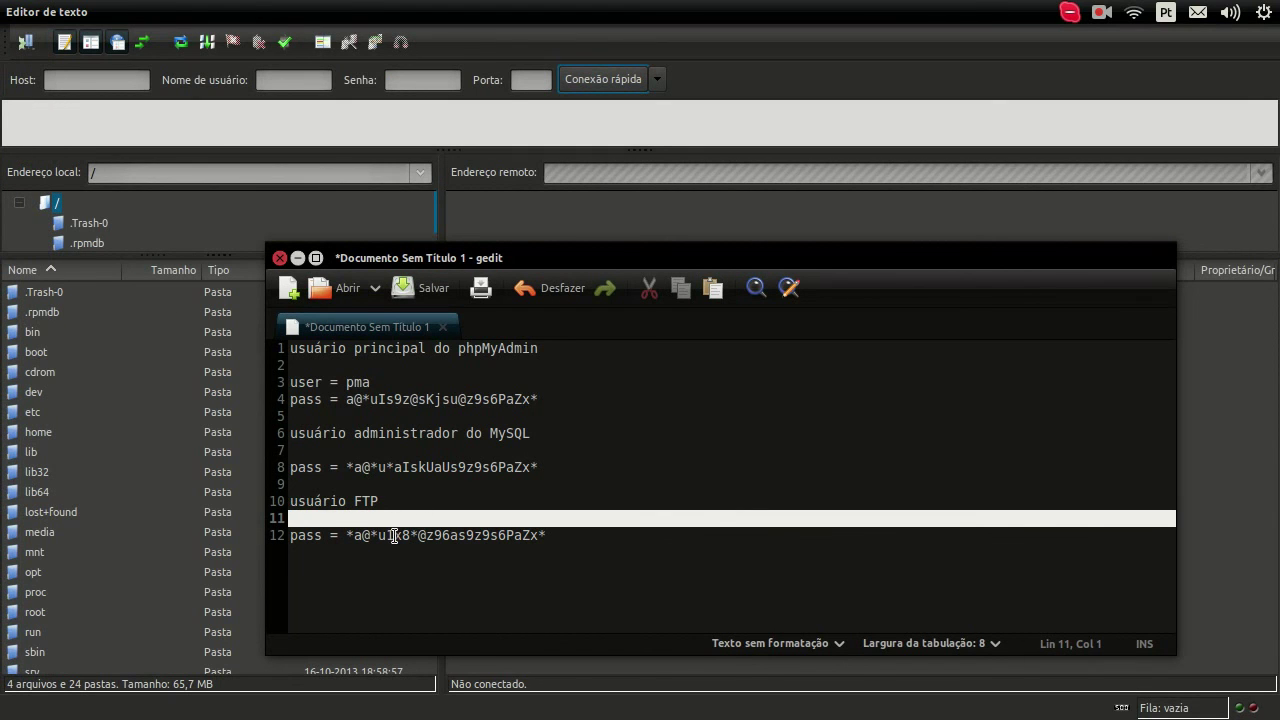
Step: Add a 'user = daemon' line under the 'usuário FTP' heading
key(Return)
key(Return)
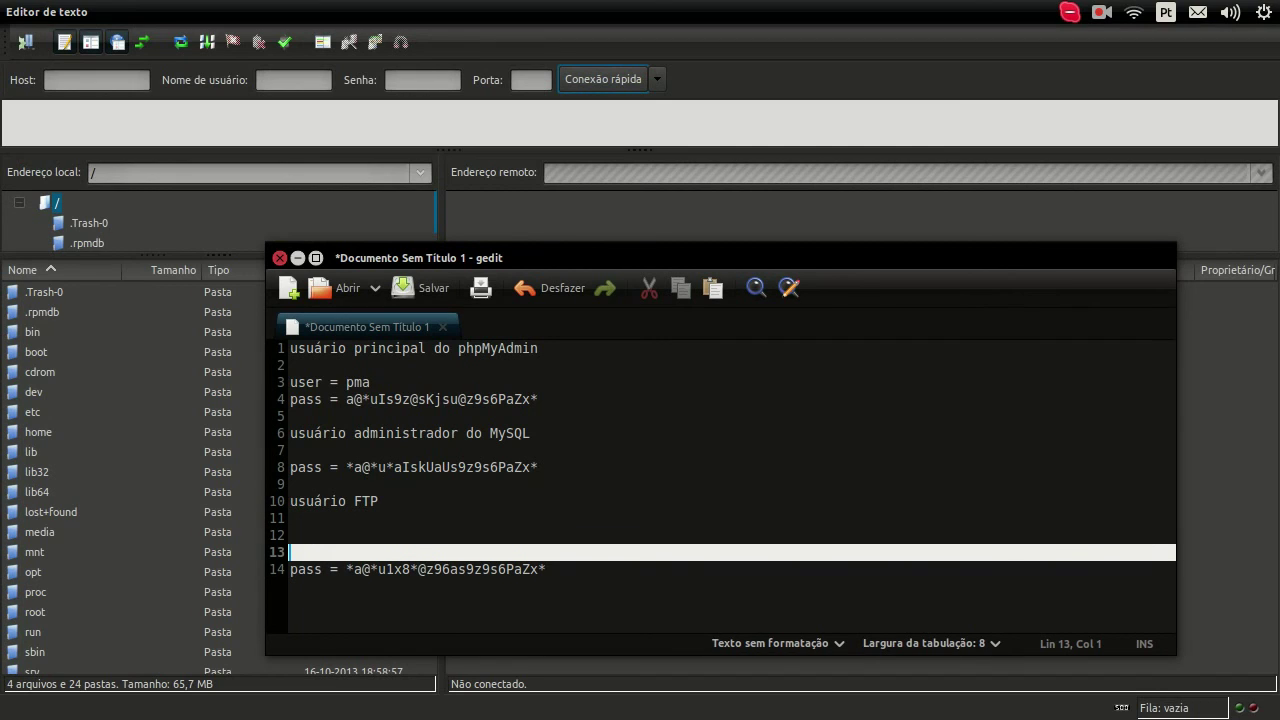
key(BackSpace)
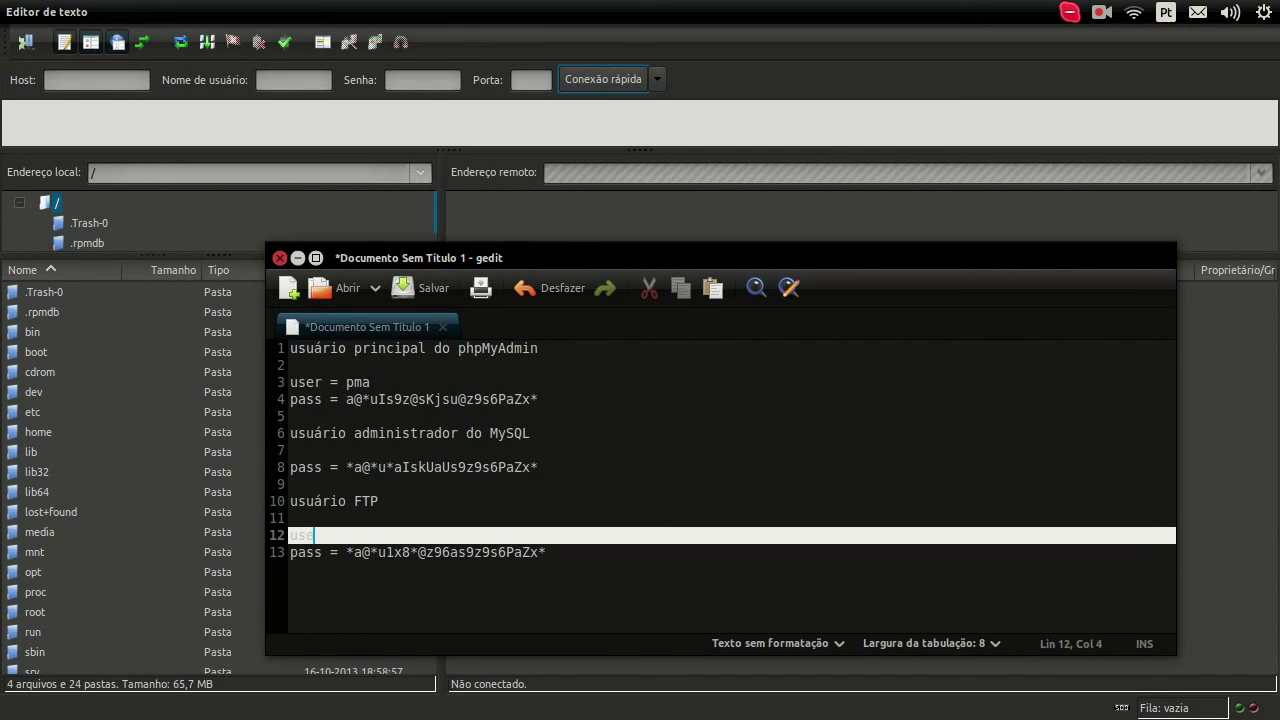
text(user = daemon)
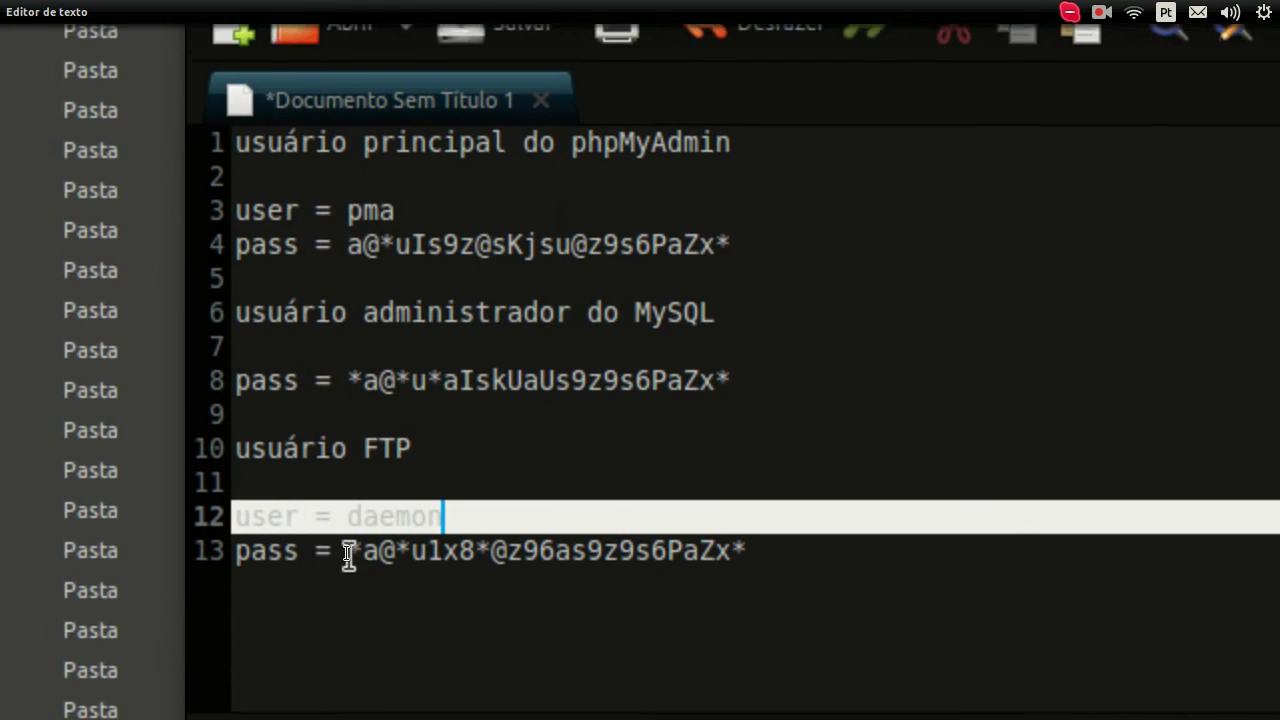
drag(346, 536, 450, 548)
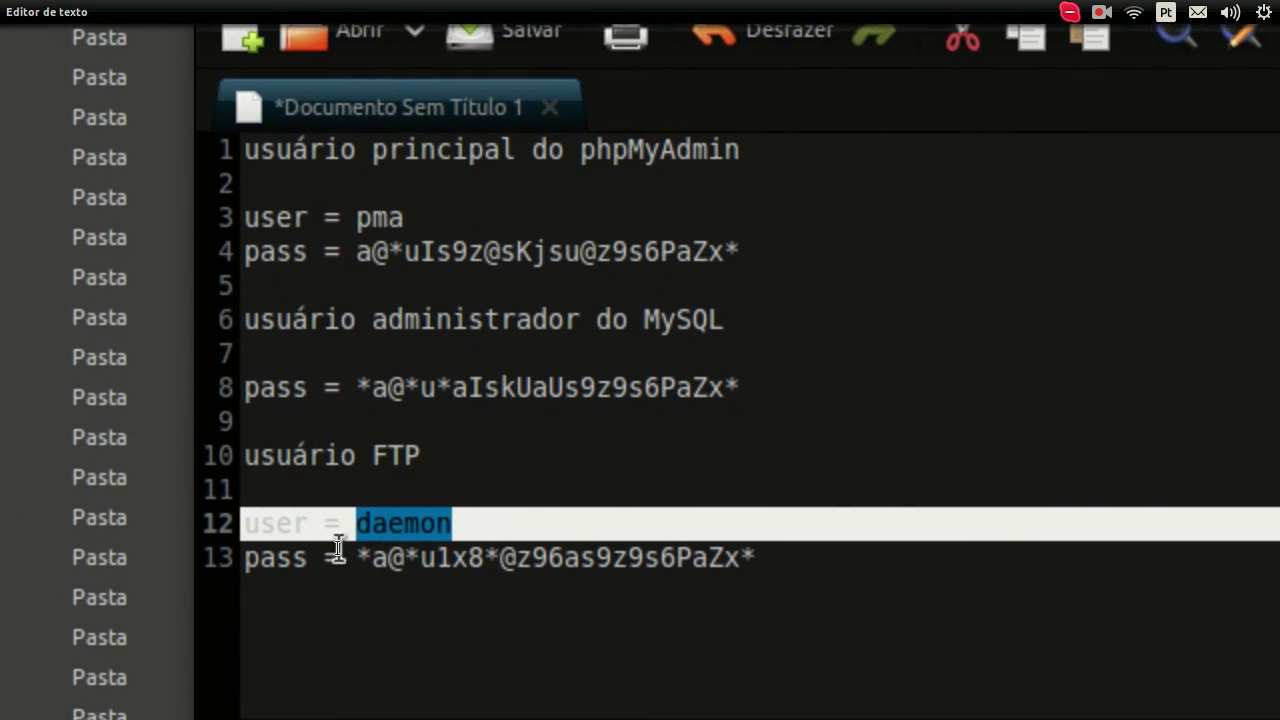
Step: Copy the FTP password on line 13 and minimize gedit to reveal FileZilla
click(346, 552)
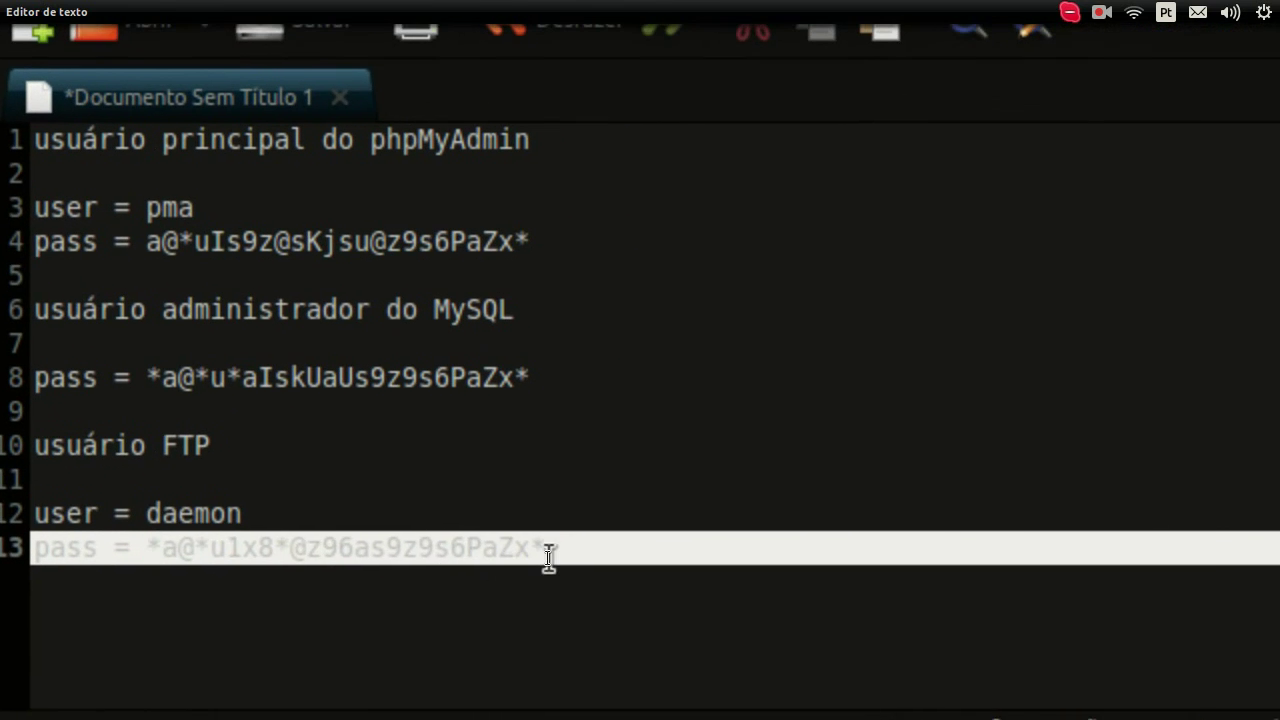
shift+click(549, 556)
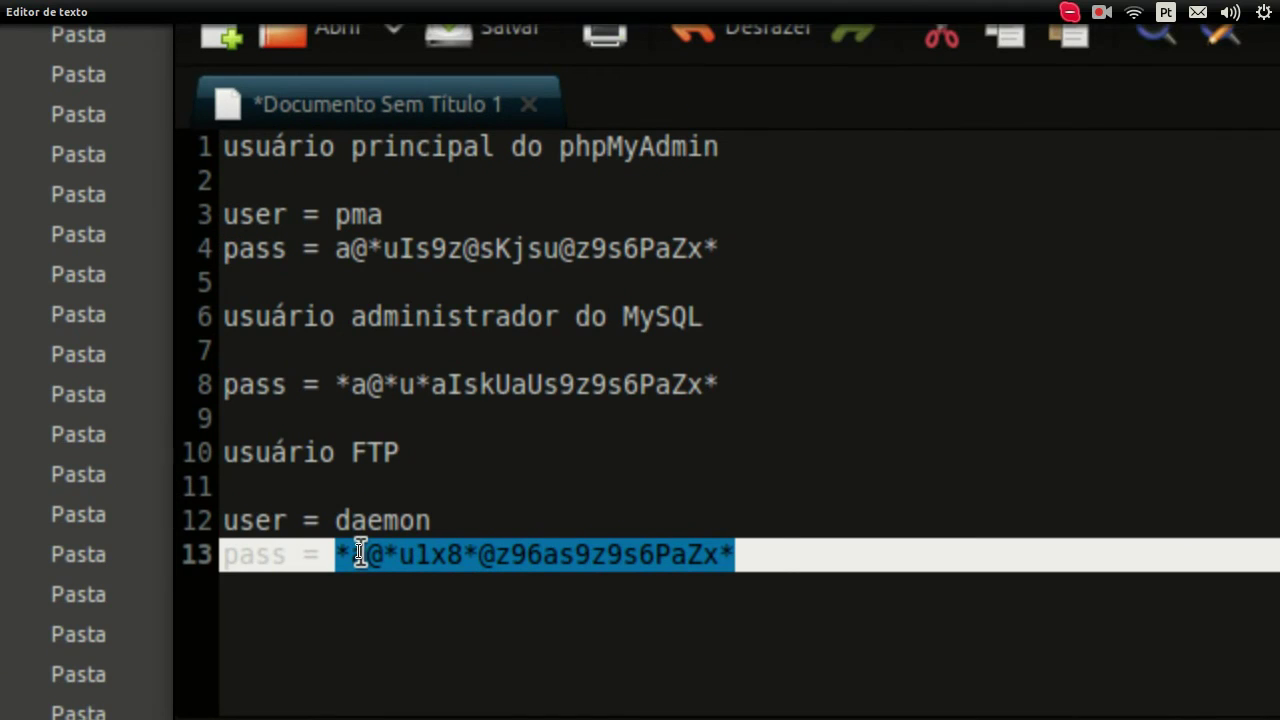
right_click(360, 553)
click(375, 355)
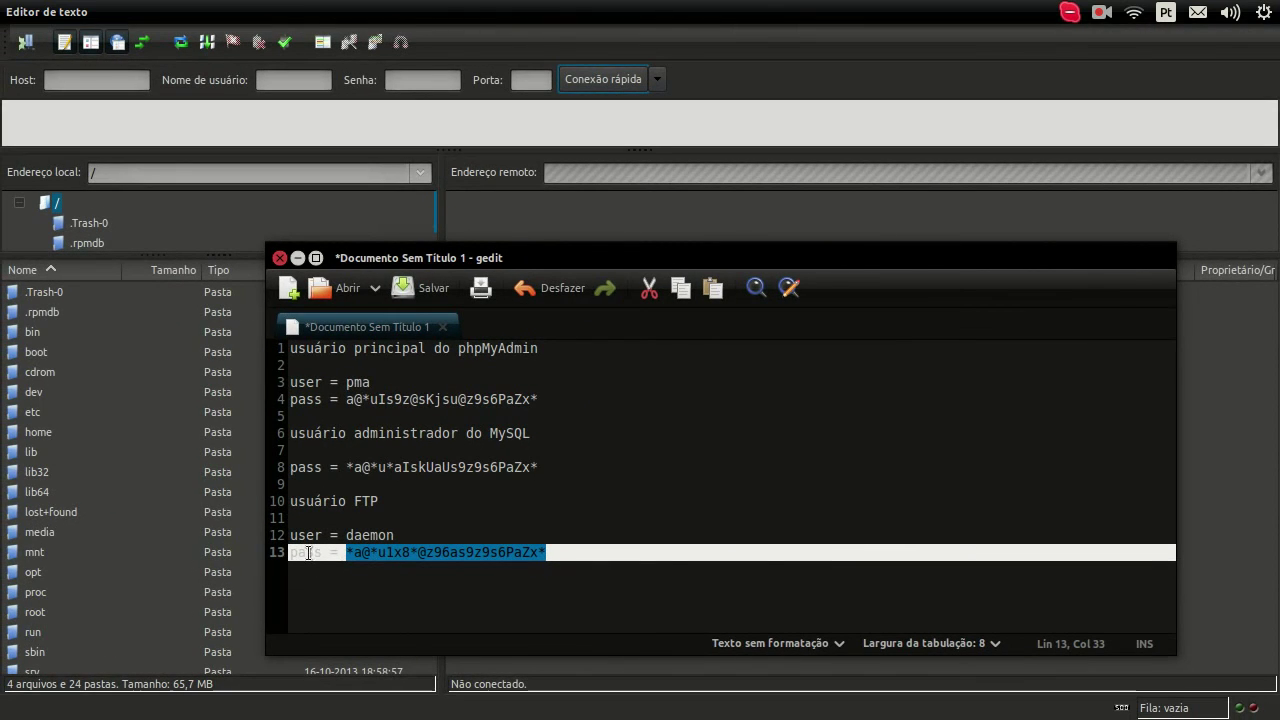
click(371, 503)
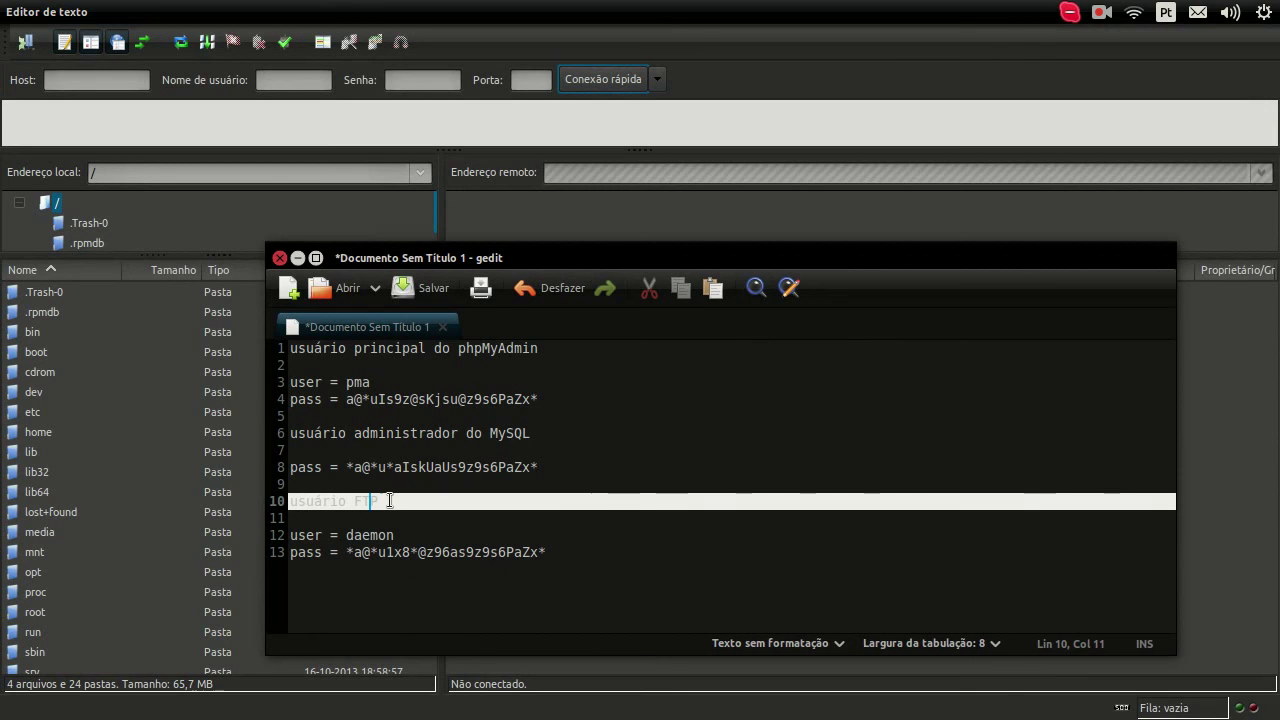
click(298, 260)
click(419, 84)
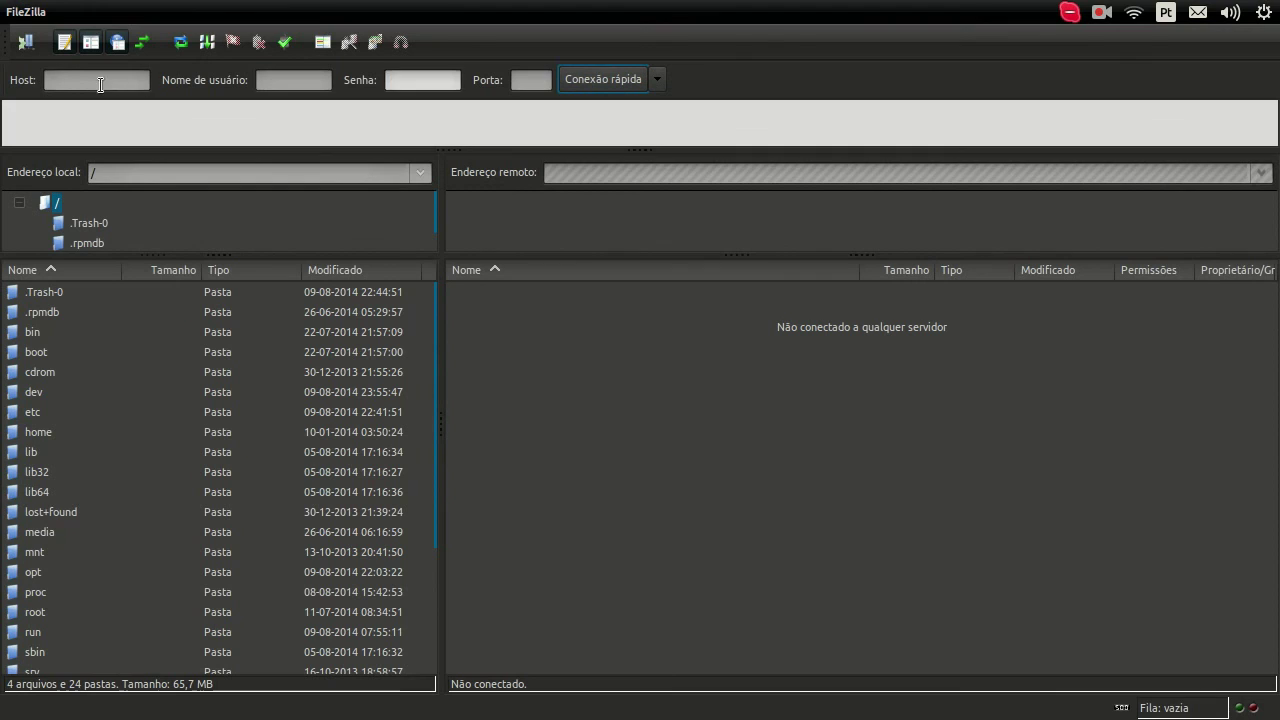
Step: Quick-connect FileZilla to host localhost as user daemon with the pasted FTP password
click(100, 84)
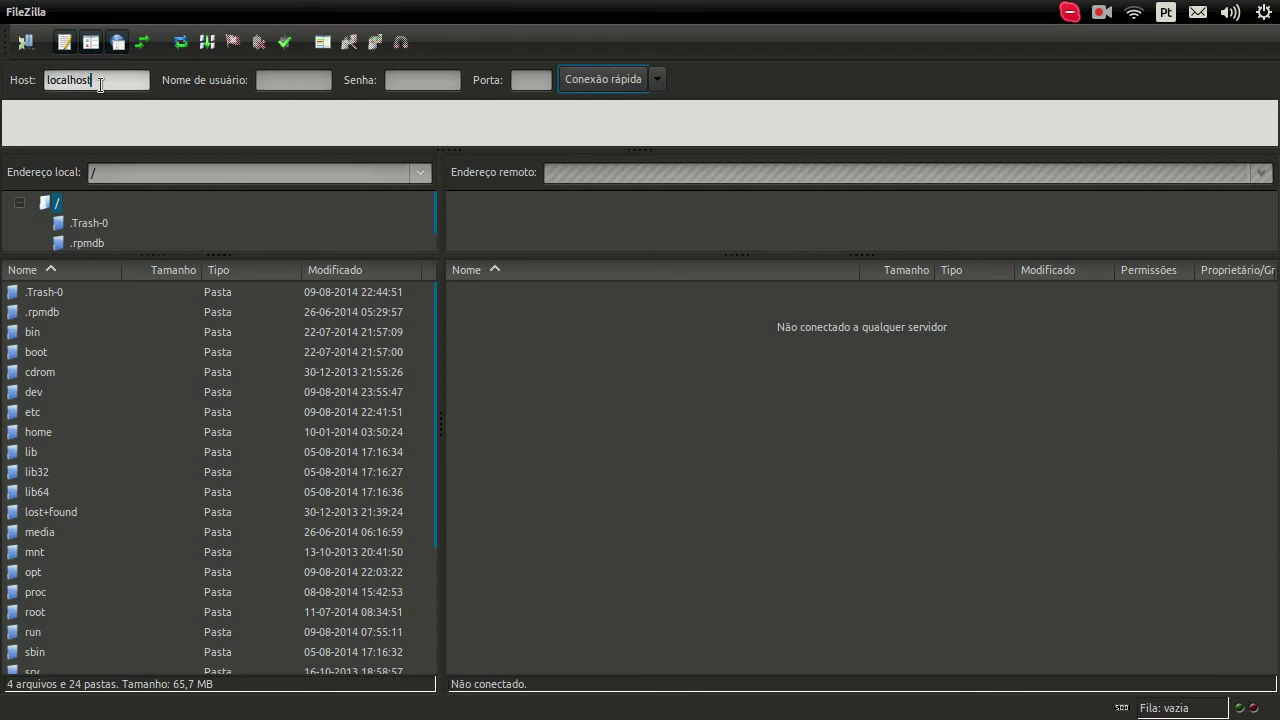
key(Tab)
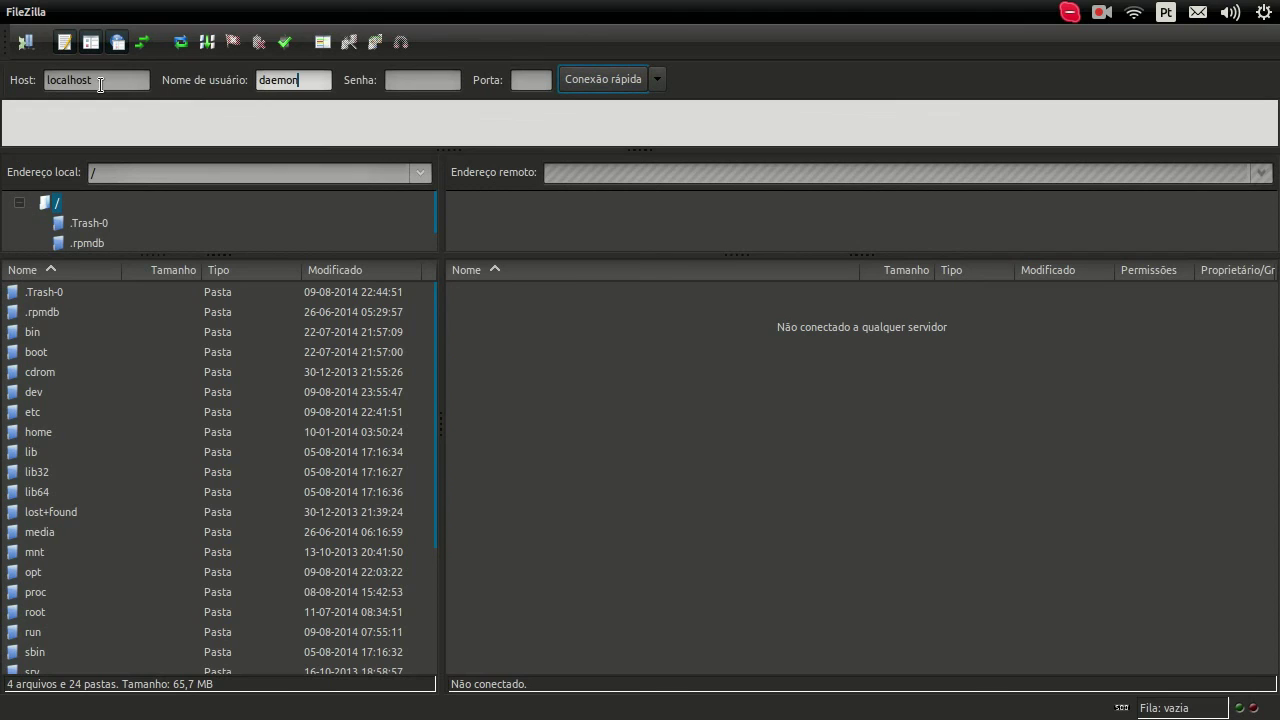
click(409, 84)
right_click(417, 81)
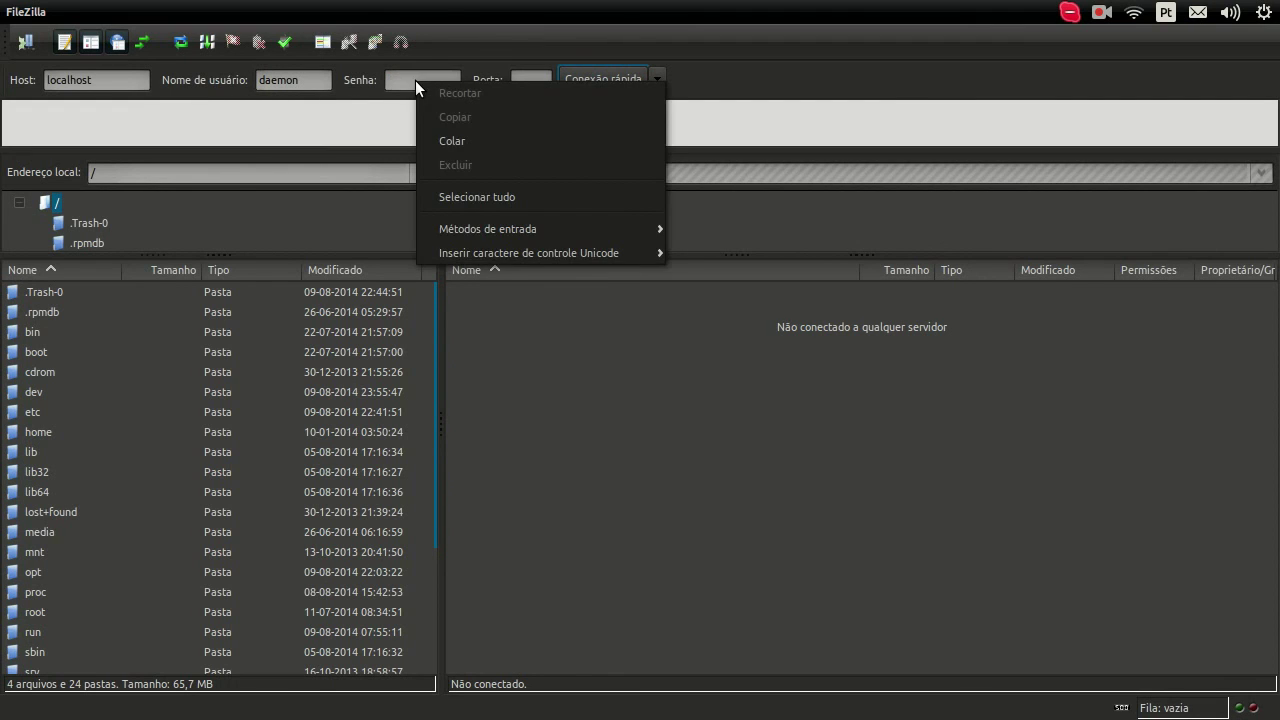
click(458, 142)
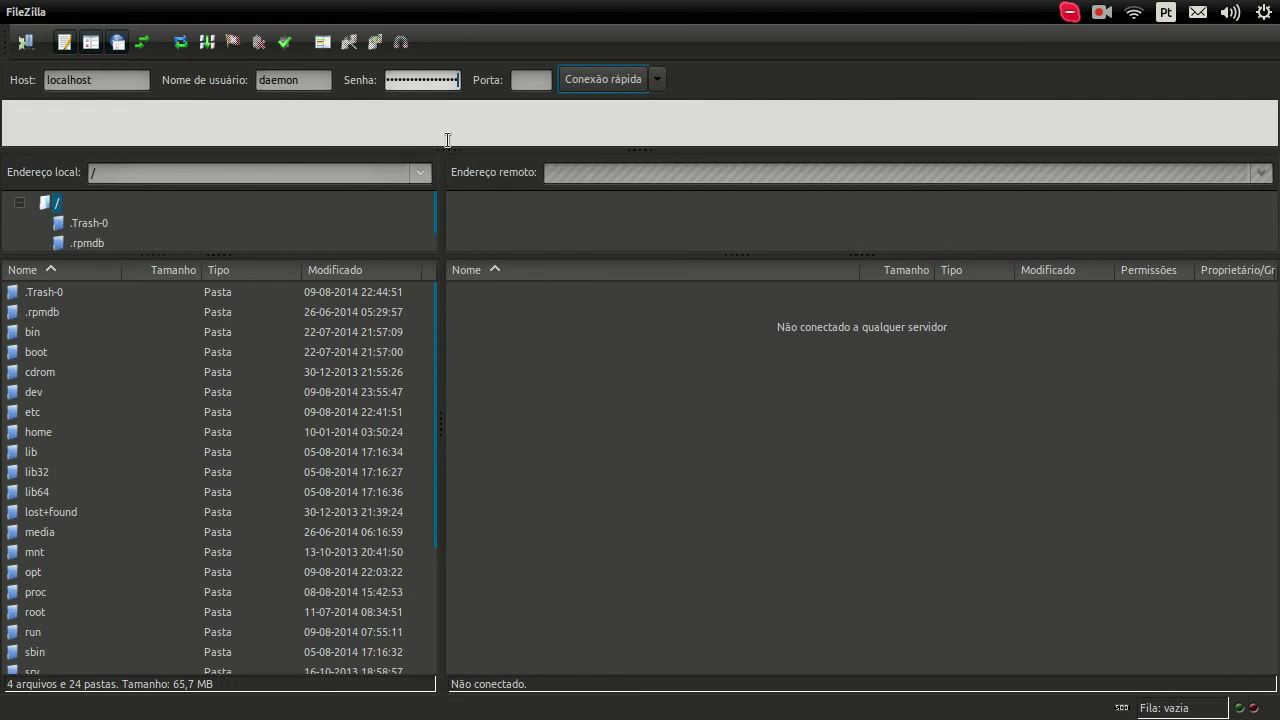
click(612, 87)
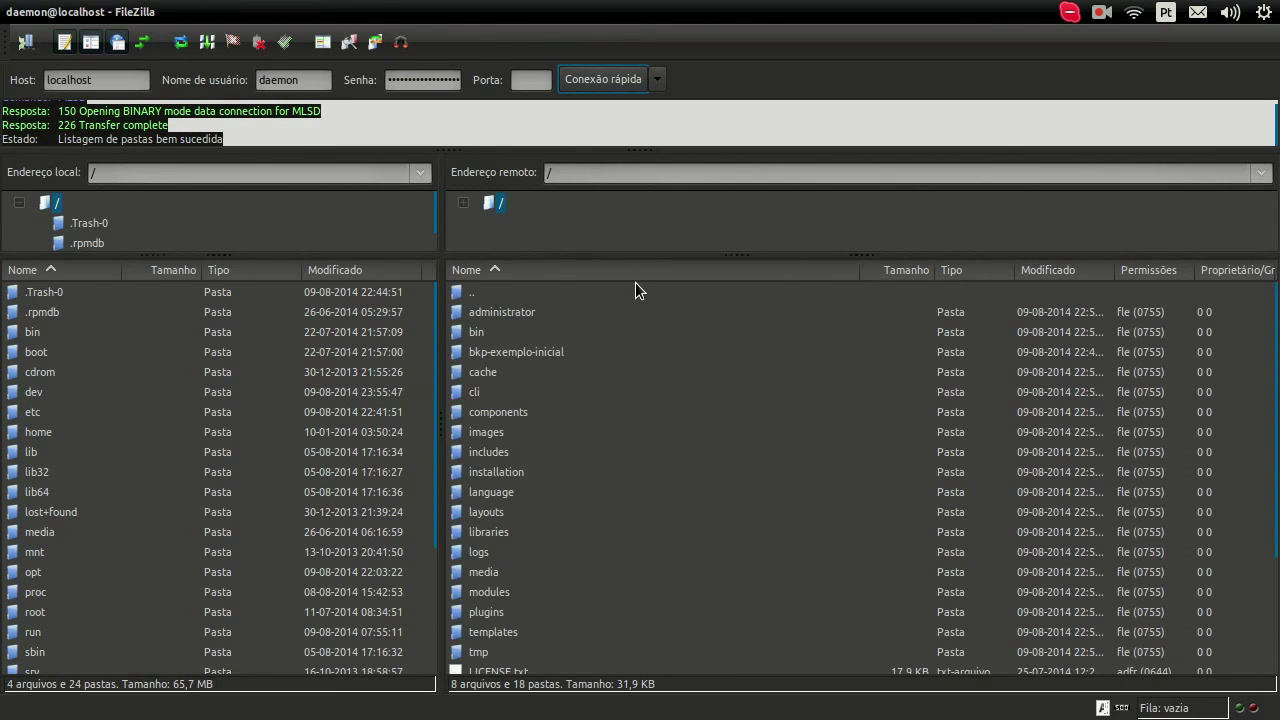
scroll(1270, 325, down, 1)
scroll(1270, 325, up, 1)
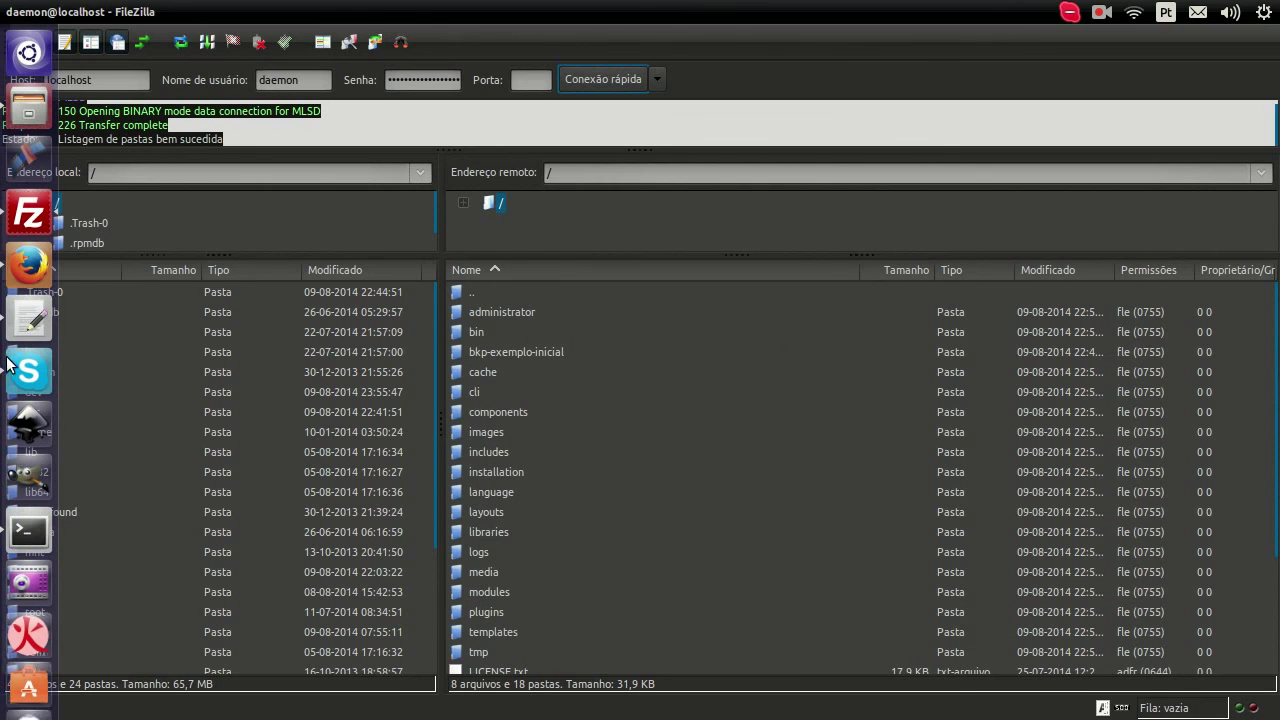
click(26, 106)
click(587, 468)
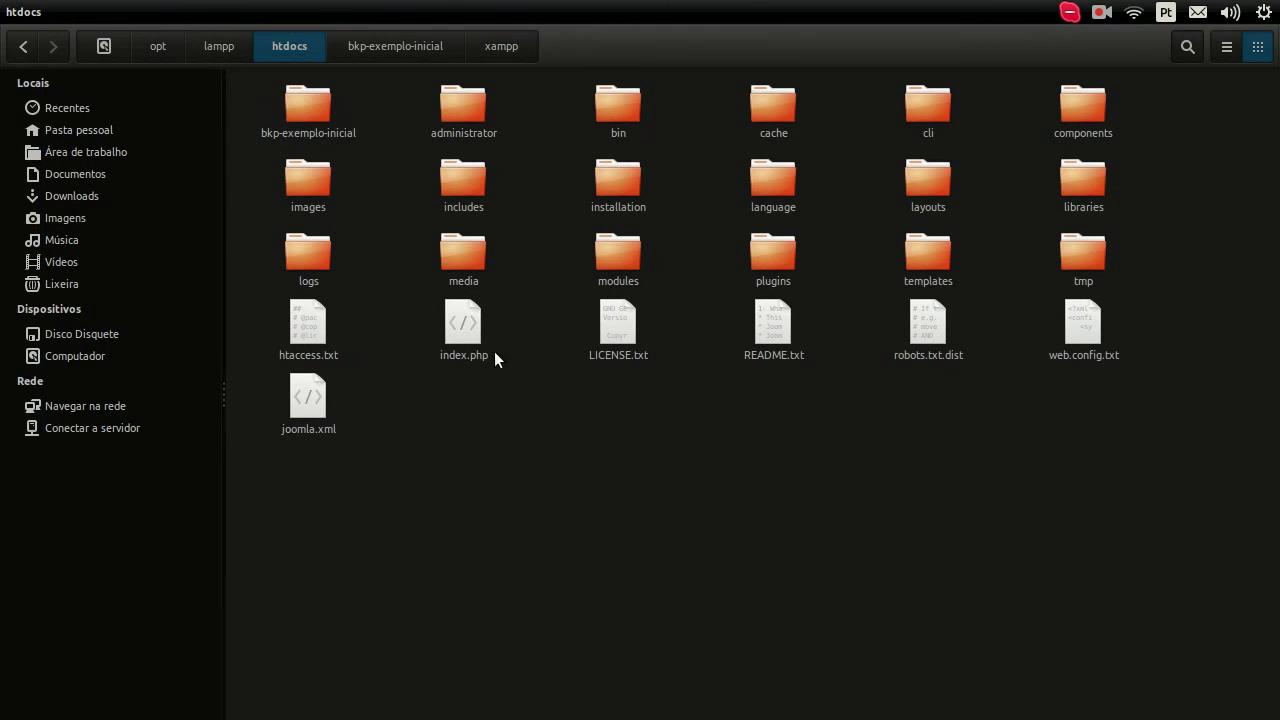
drag(1126, 507, 289, 113)
mouse_move(7, 140)
click(14, 228)
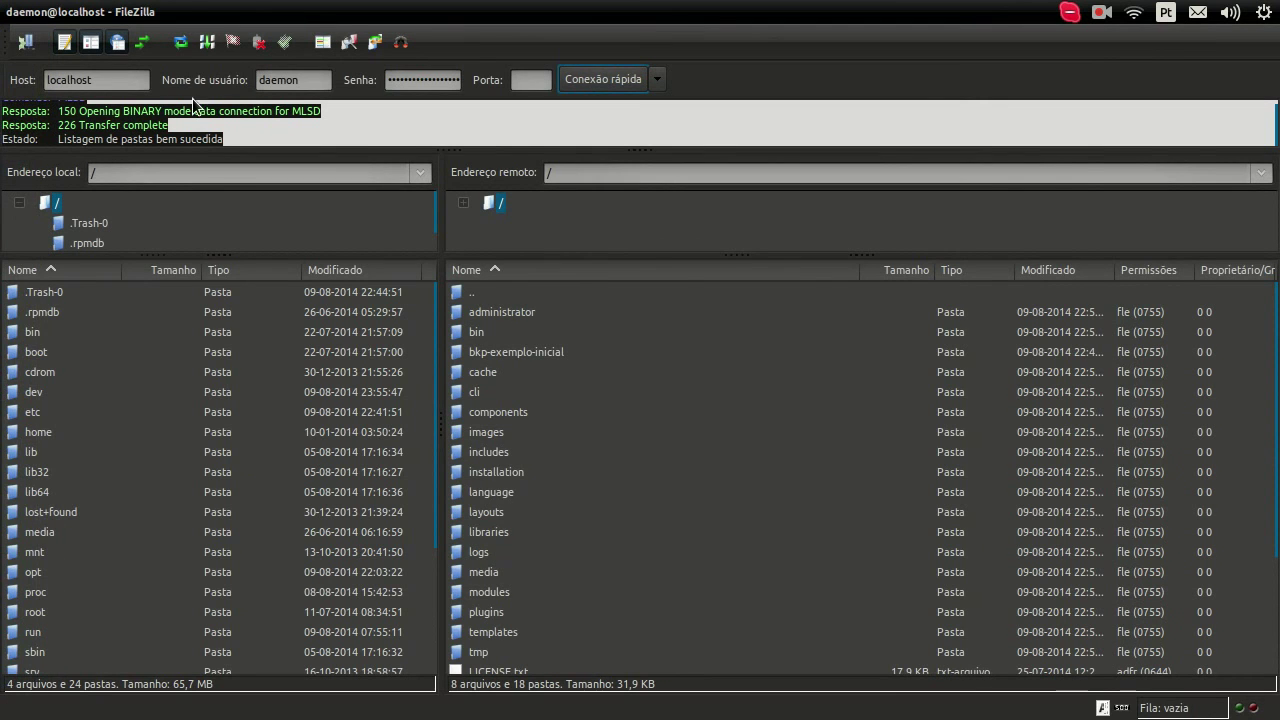
click(545, 332)
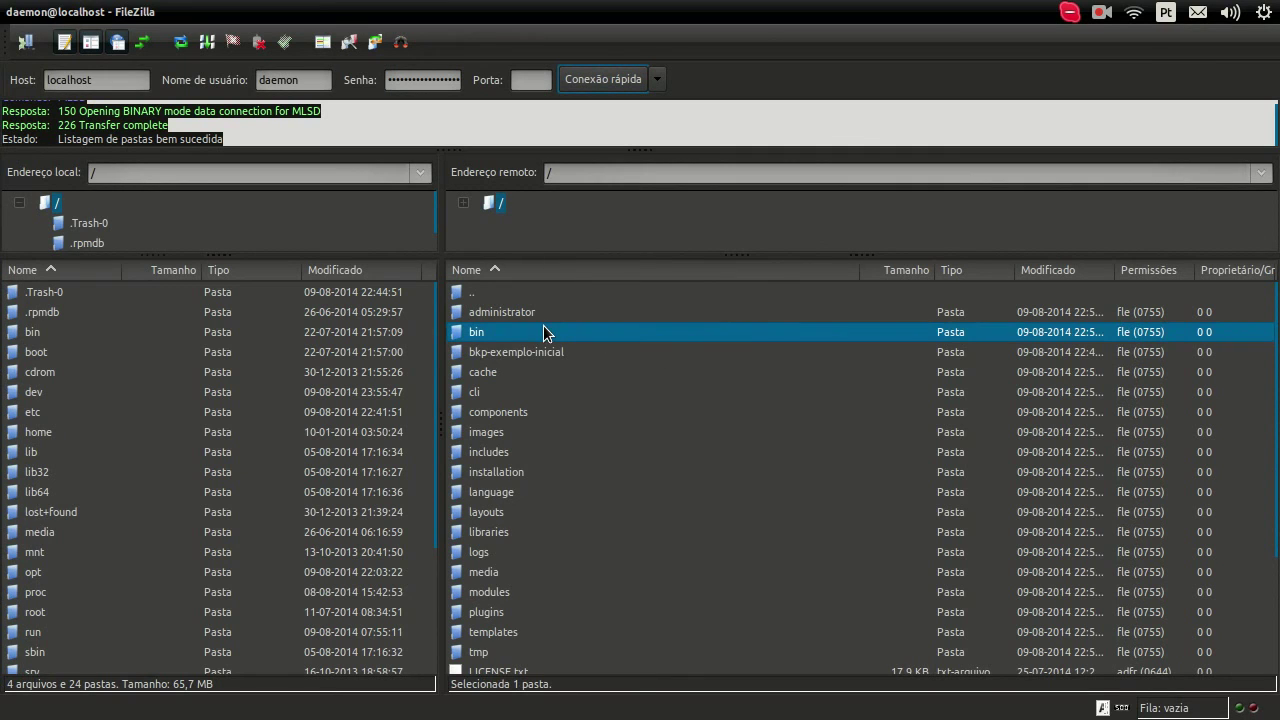
click(534, 314)
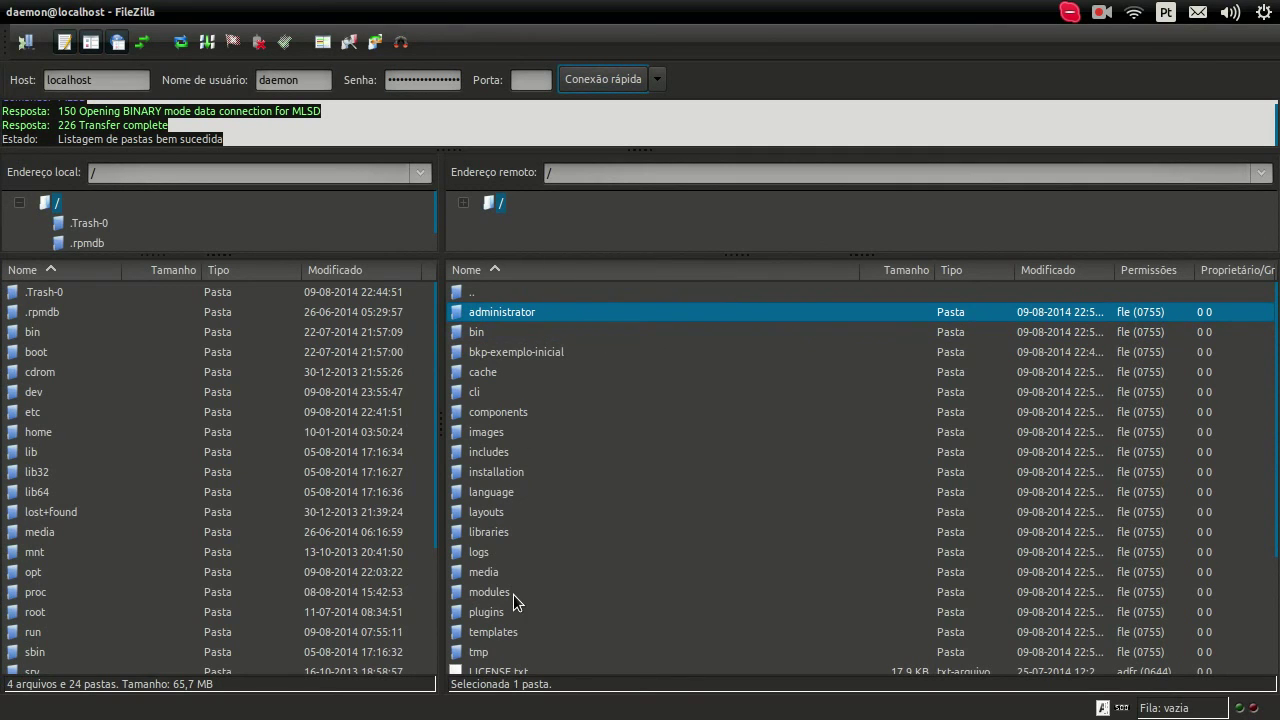
double_click(533, 352)
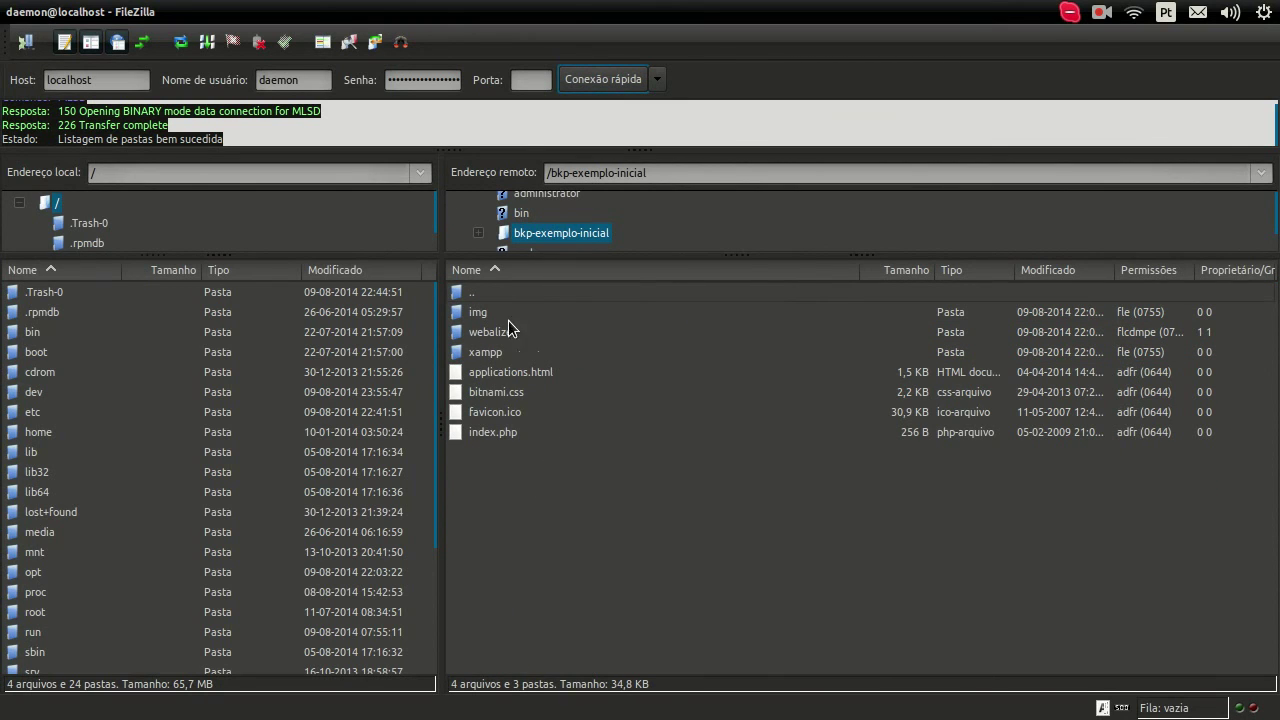
double_click(493, 296)
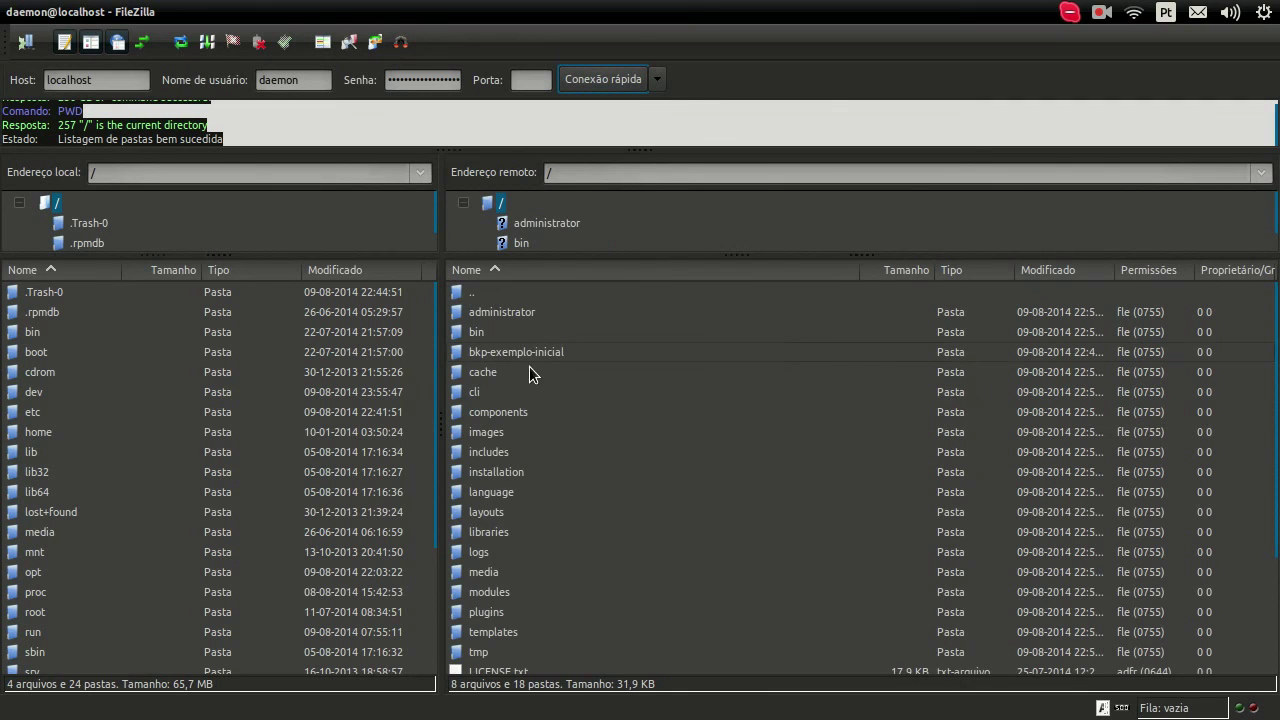
scroll(530, 400, down, 2)
scroll(531, 431, up, 3)
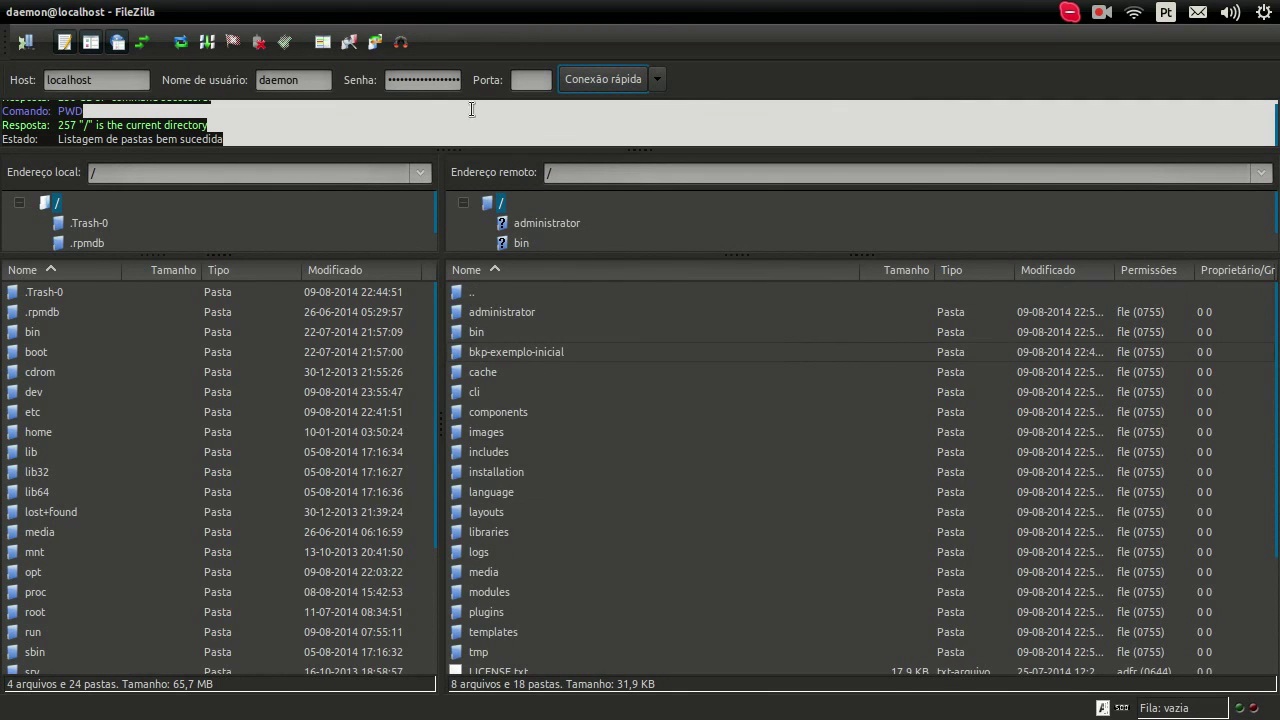